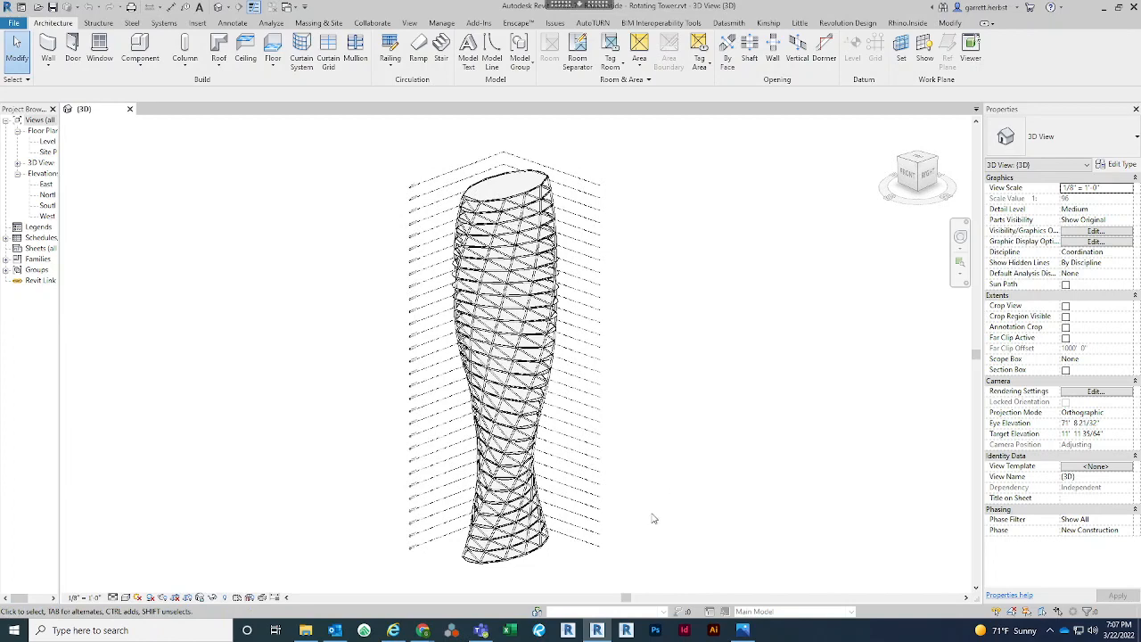
mouse_move(678, 511)
shift+middle_down()
mouse_move(688, 463)
mouse_move(682, 492)
shift+middle_up()
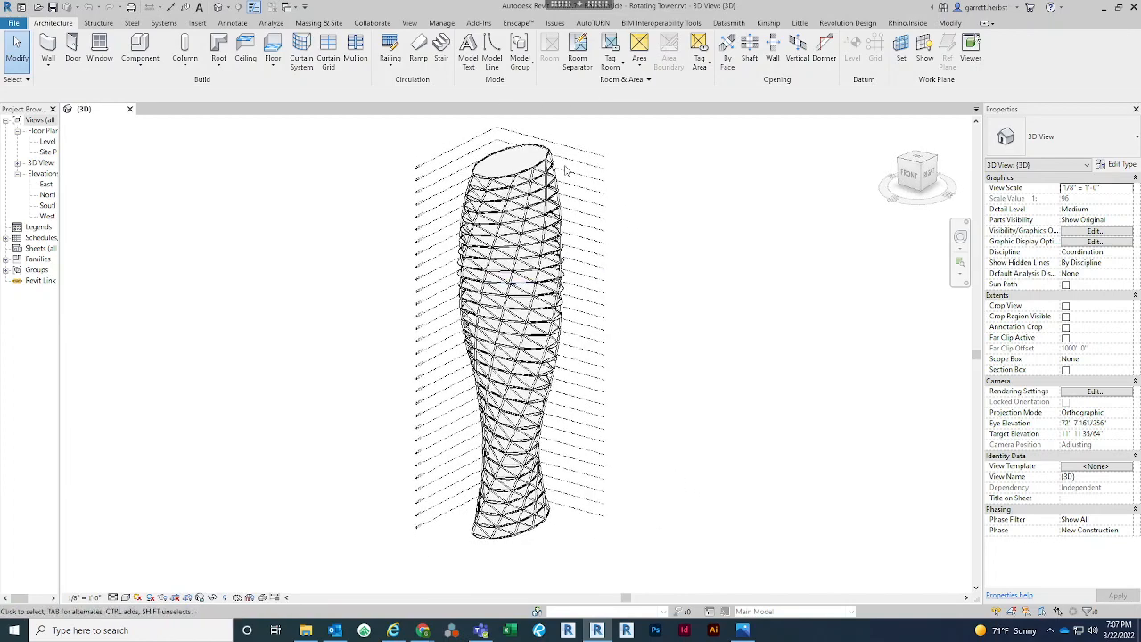
shift+middle_drag(729, 438, 718, 383)
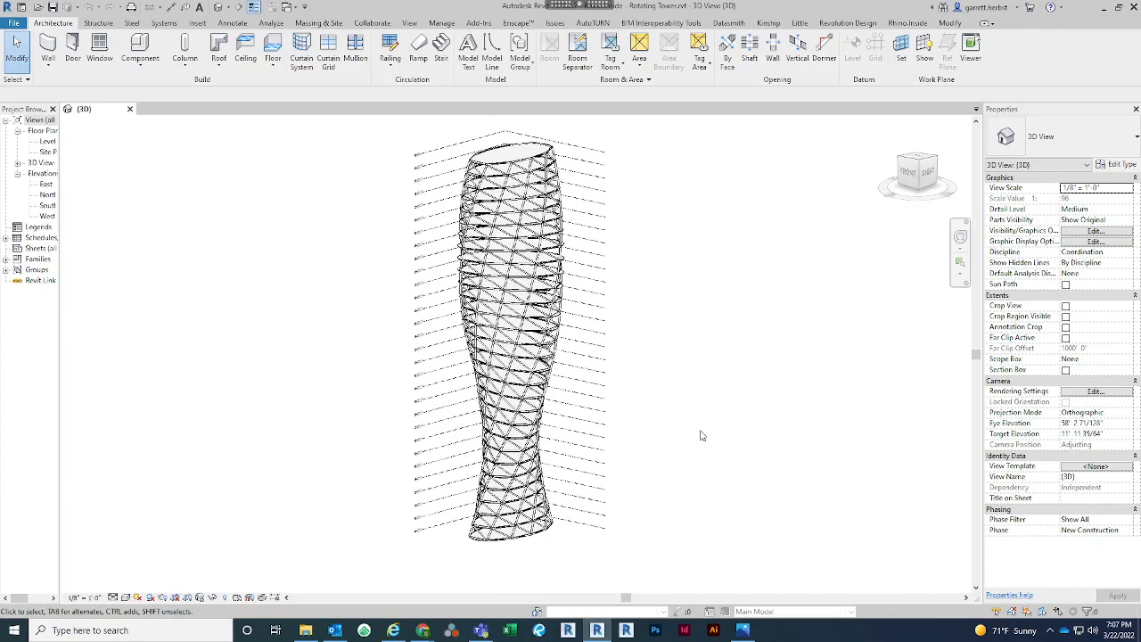
mouse_move(701, 435)
shift+middle_down()
mouse_move(687, 390)
mouse_move(689, 405)
mouse_move(695, 365)
mouse_move(693, 454)
mouse_move(687, 439)
shift+middle_up()
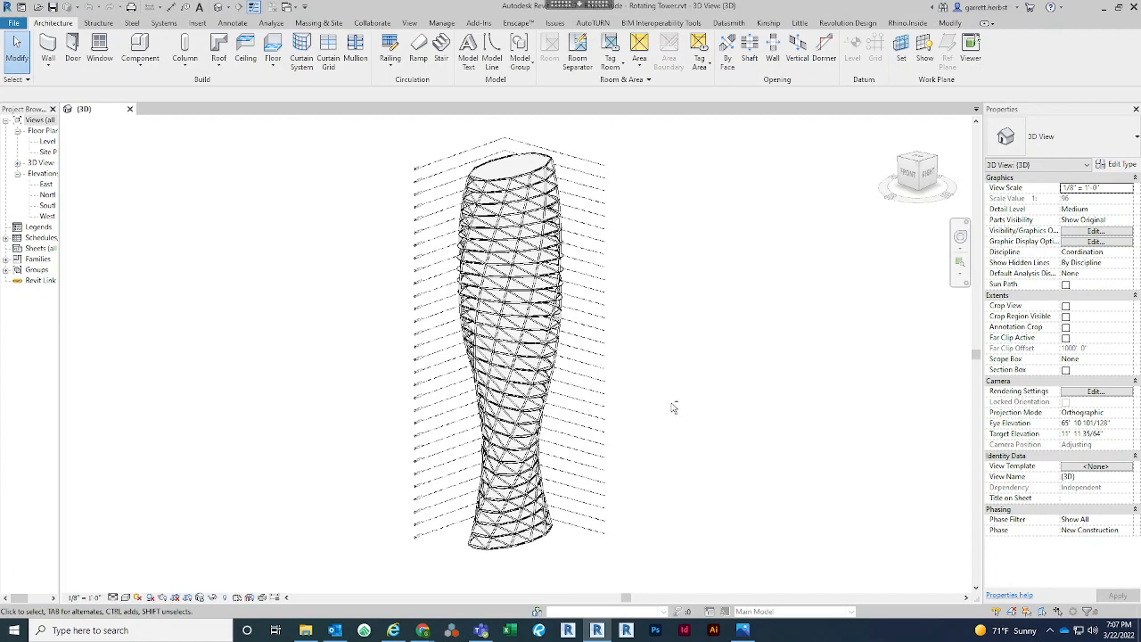
shift+middle_drag(677, 393, 676, 402)
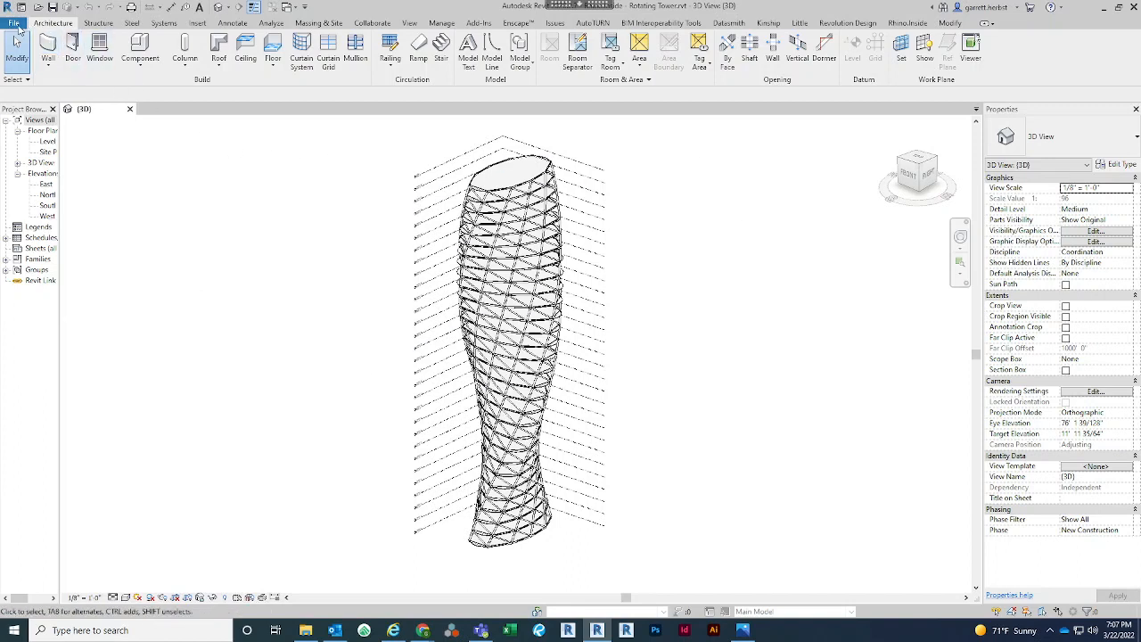
Create a new family from the Generic Model Adaptive.rft template
click(15, 24)
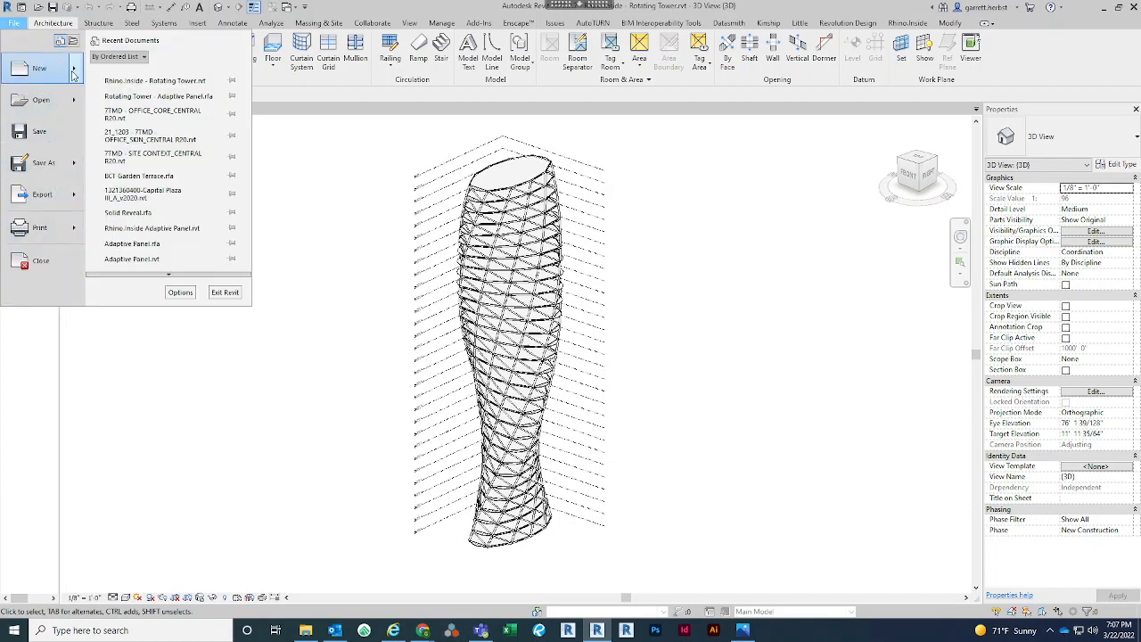
mouse_move(73, 74)
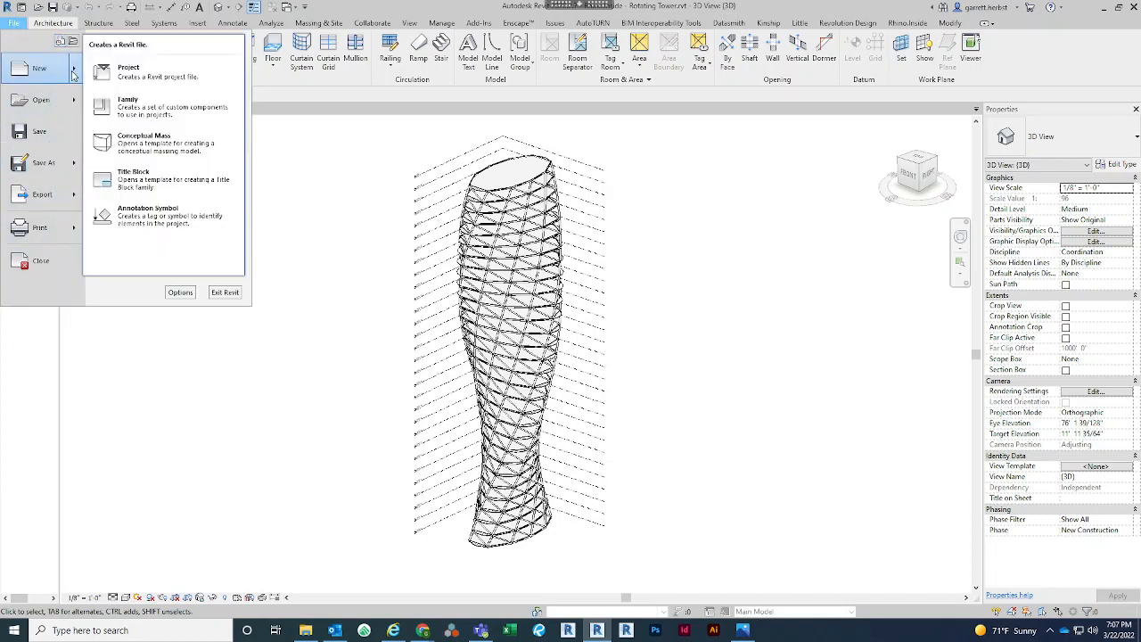
click(152, 113)
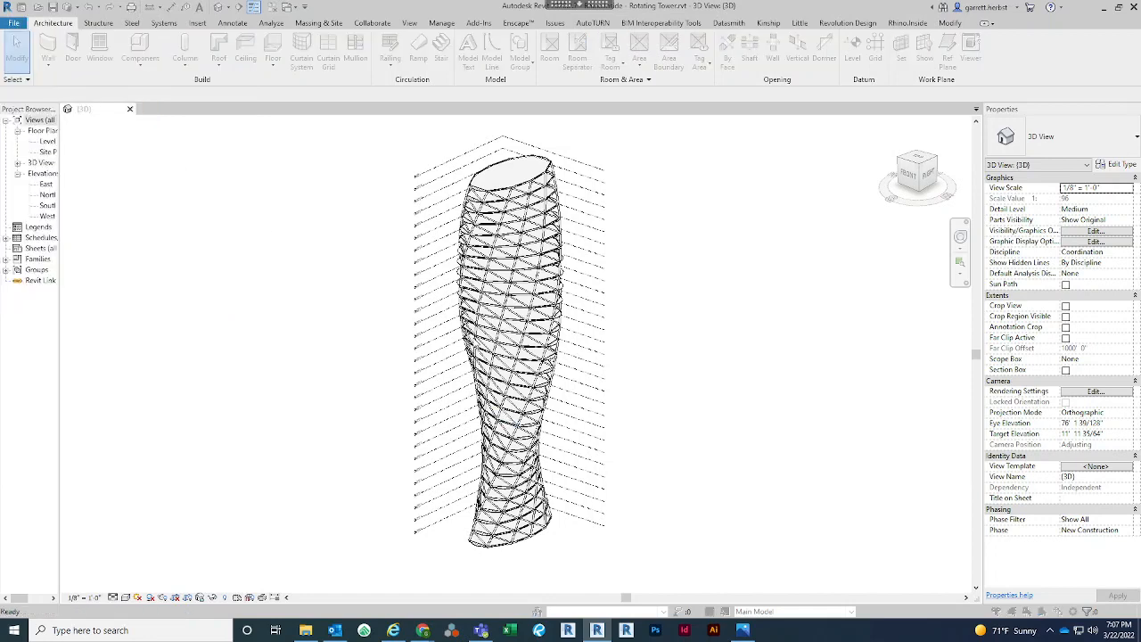
scroll(472, 338, down, 4)
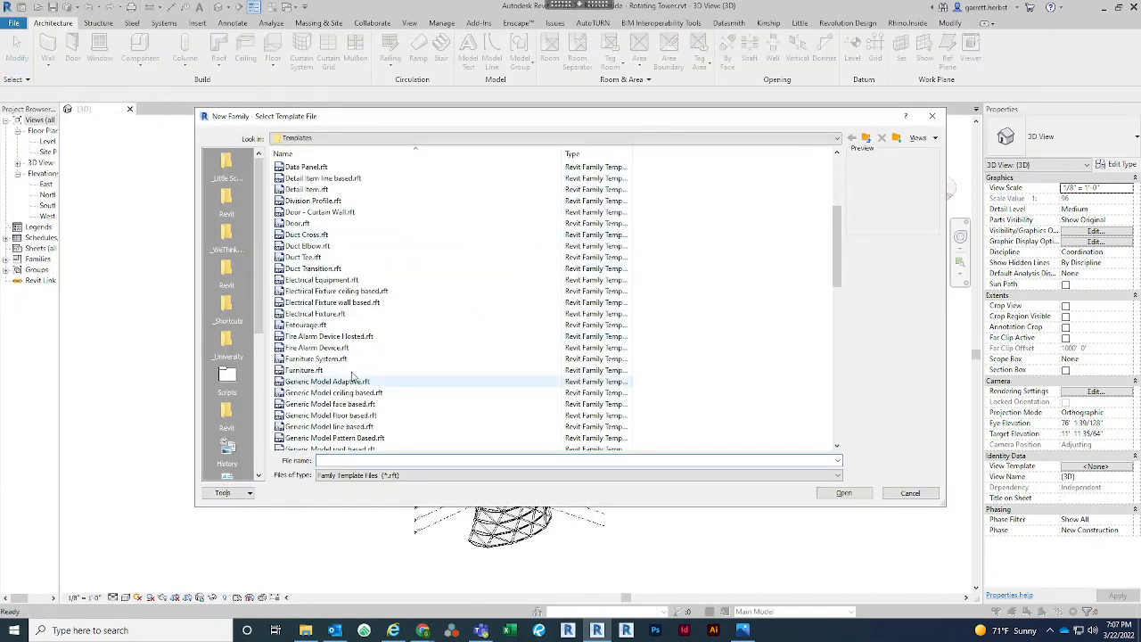
click(339, 347)
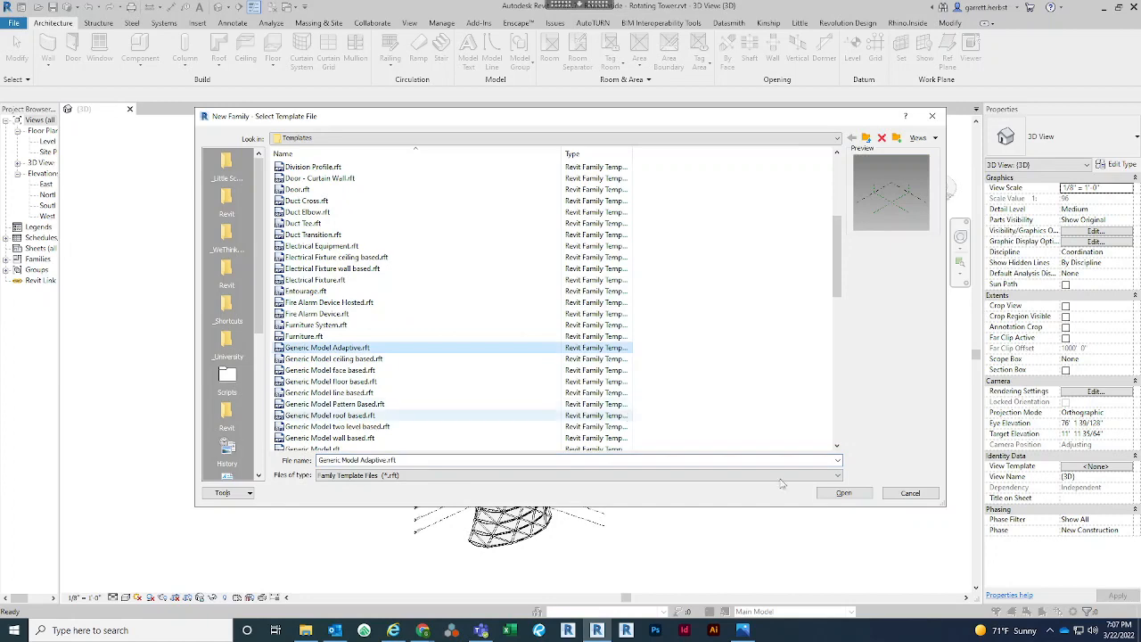
click(844, 493)
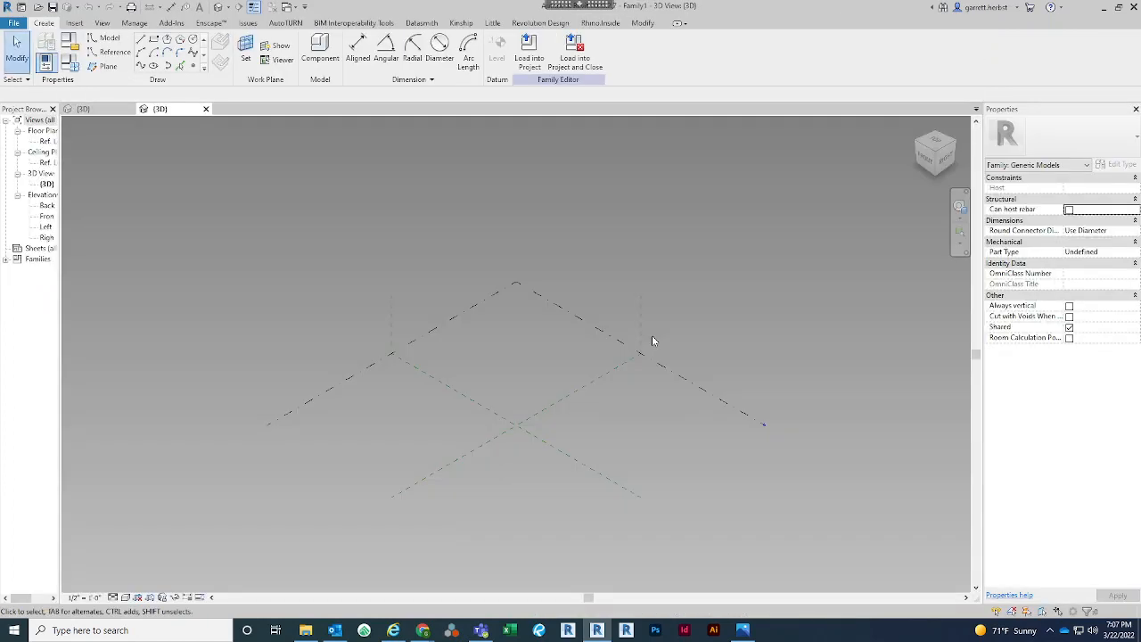
scroll(652, 336, down, 1)
middle_drag(708, 373, 615, 373)
shift+middle_drag(661, 444, 851, 441)
shift+middle_drag(780, 441, 724, 433)
shift+middle_drag(660, 461, 588, 436)
shift+middle_drag(589, 436, 683, 310)
shift+middle_drag(700, 309, 683, 314)
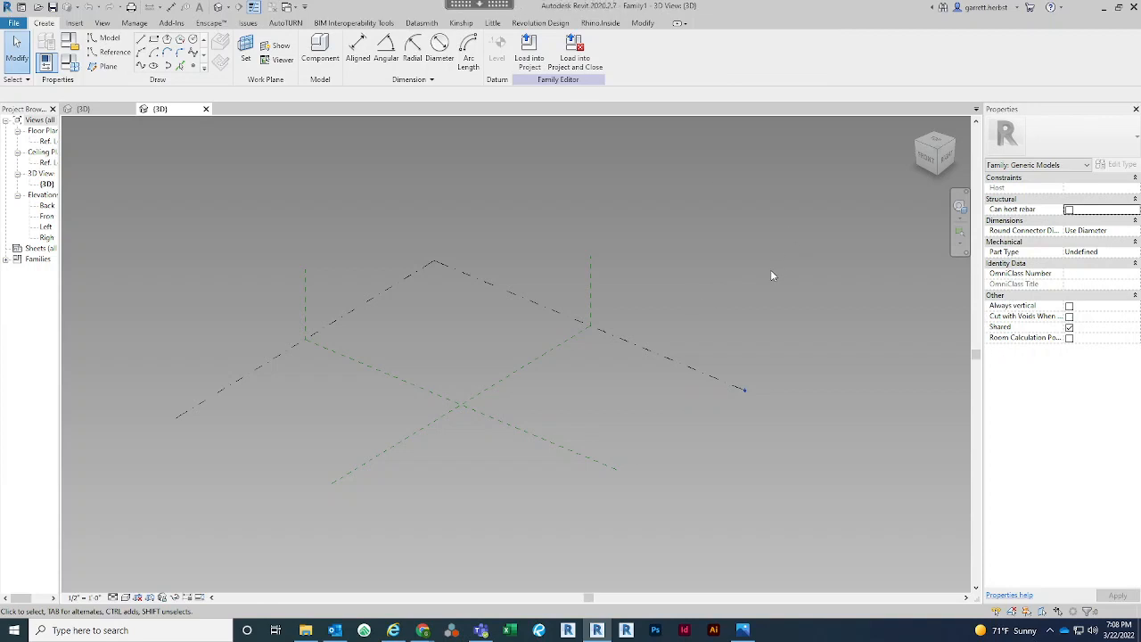
Place four reference points on the Ref. Level as a quadrilateral around the reference plane intersection, going around counterclockwise from the back corner
click(193, 65)
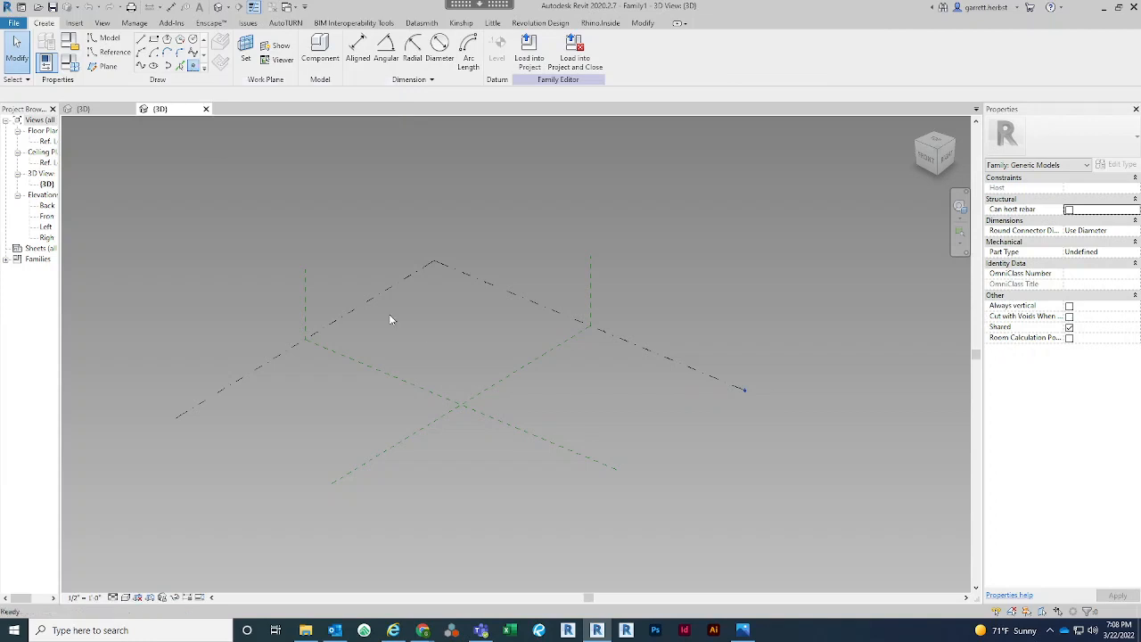
click(451, 321)
click(302, 397)
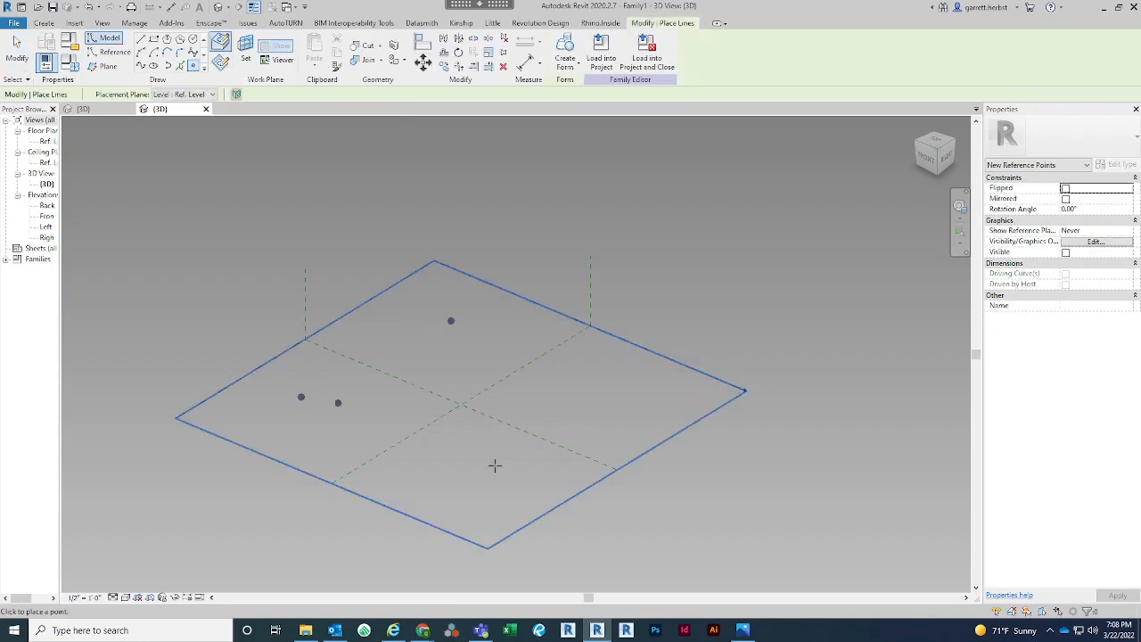
click(448, 481)
click(616, 399)
key(Escape)
key(Escape)
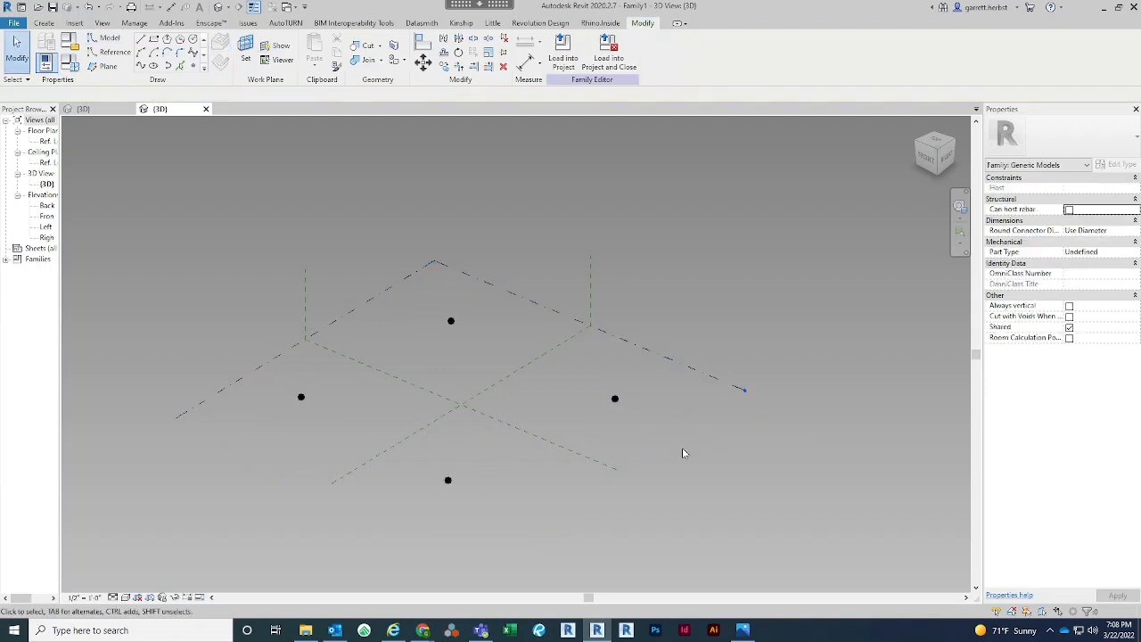
Convert all four reference points into adaptive points
middle_drag(683, 453, 733, 436)
click(455, 362)
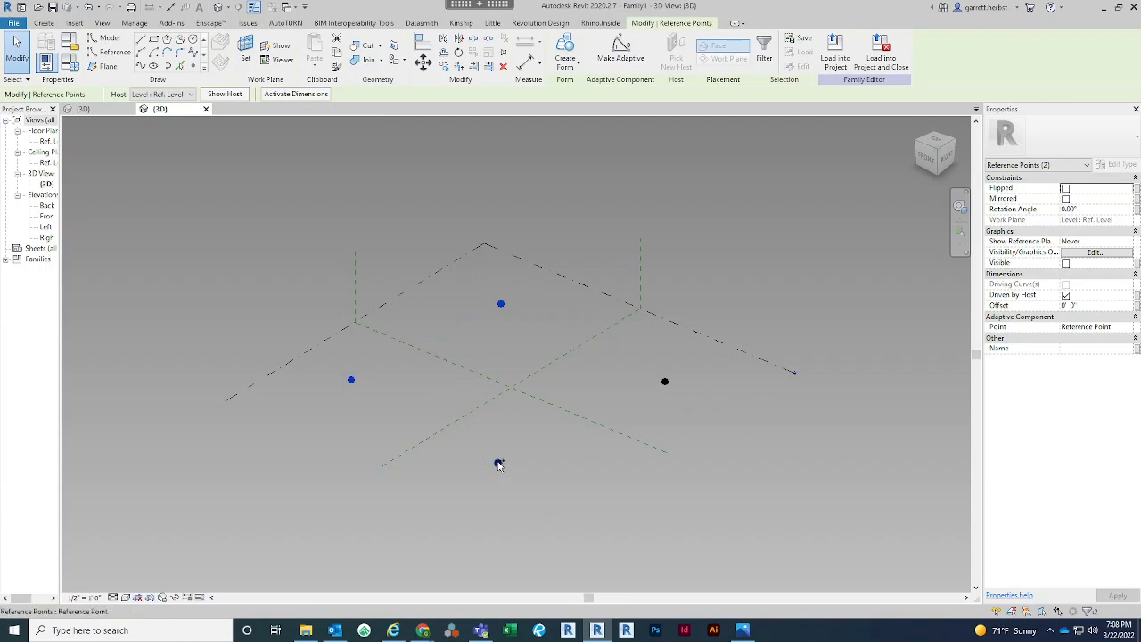
ctrl+click(498, 463)
ctrl+click(665, 383)
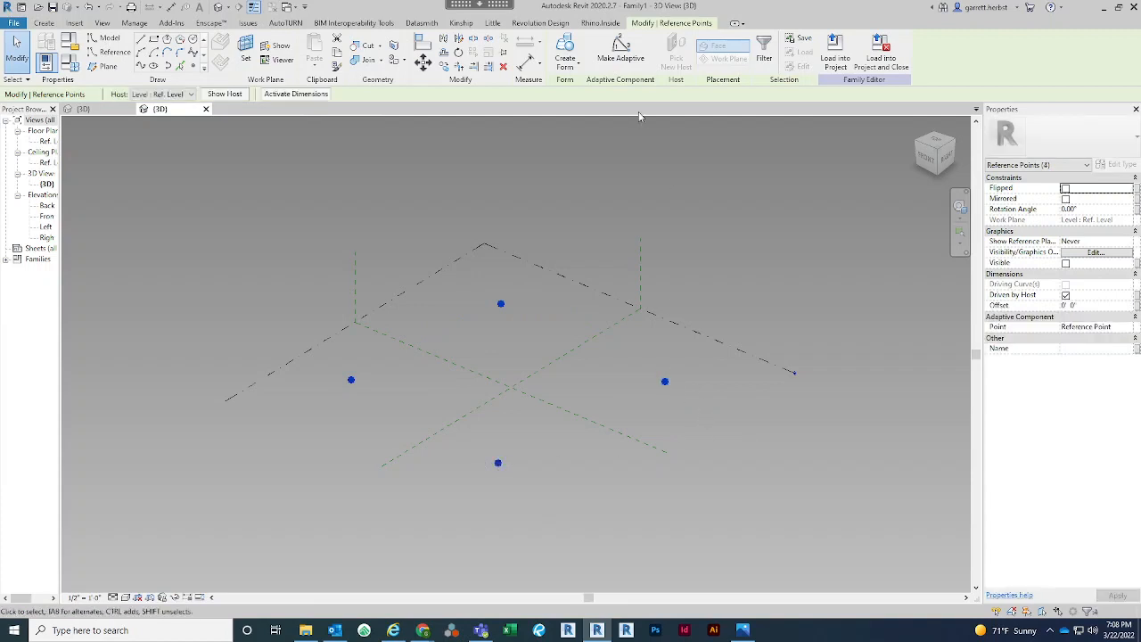
click(621, 49)
click(716, 210)
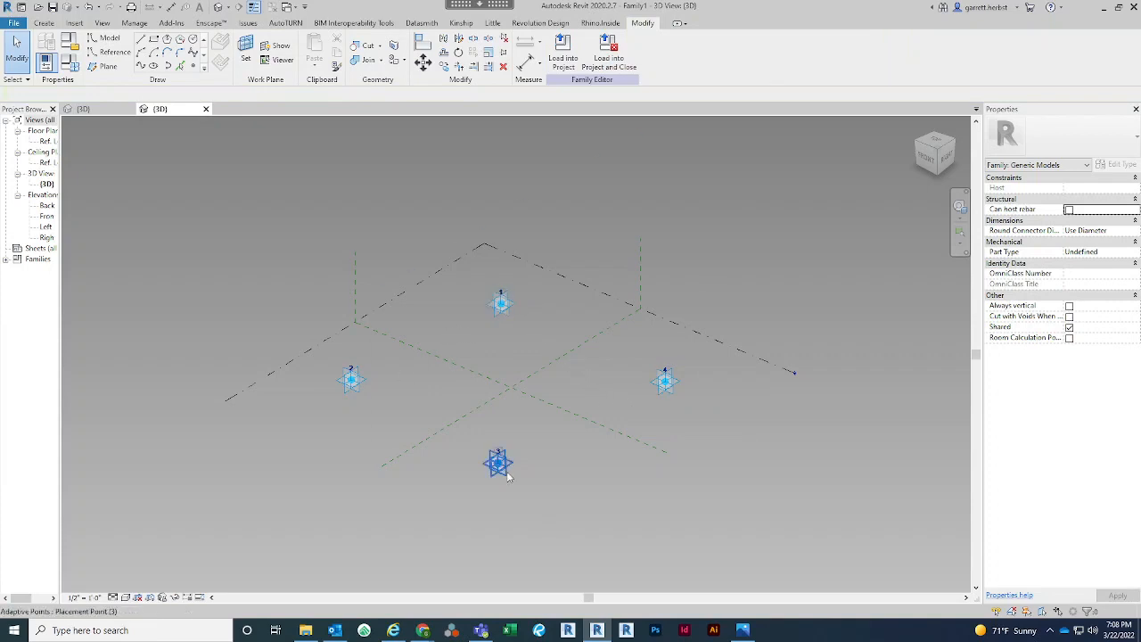
Connect adaptive points 1 and 2 with a spline through points and turn it into a reference line
click(502, 303)
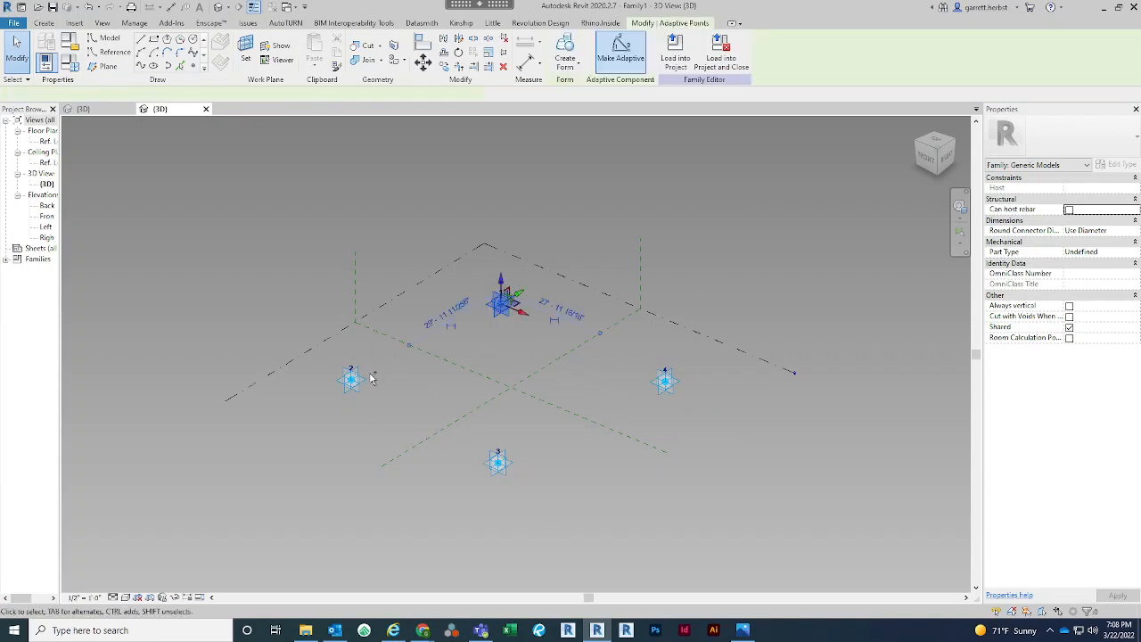
click(137, 68)
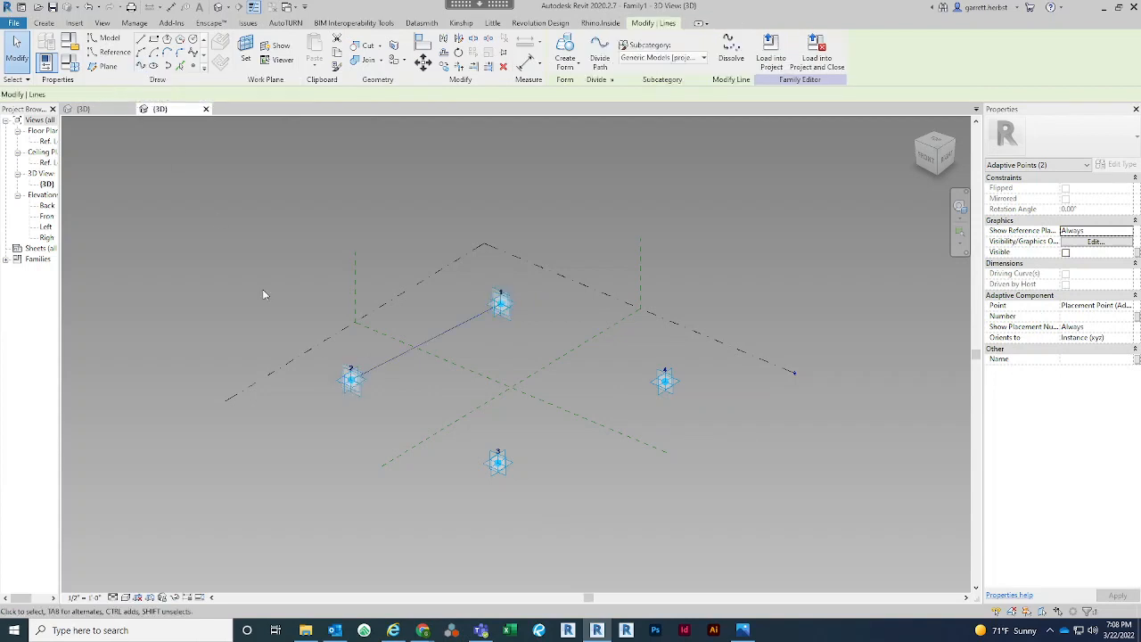
click(350, 434)
click(397, 356)
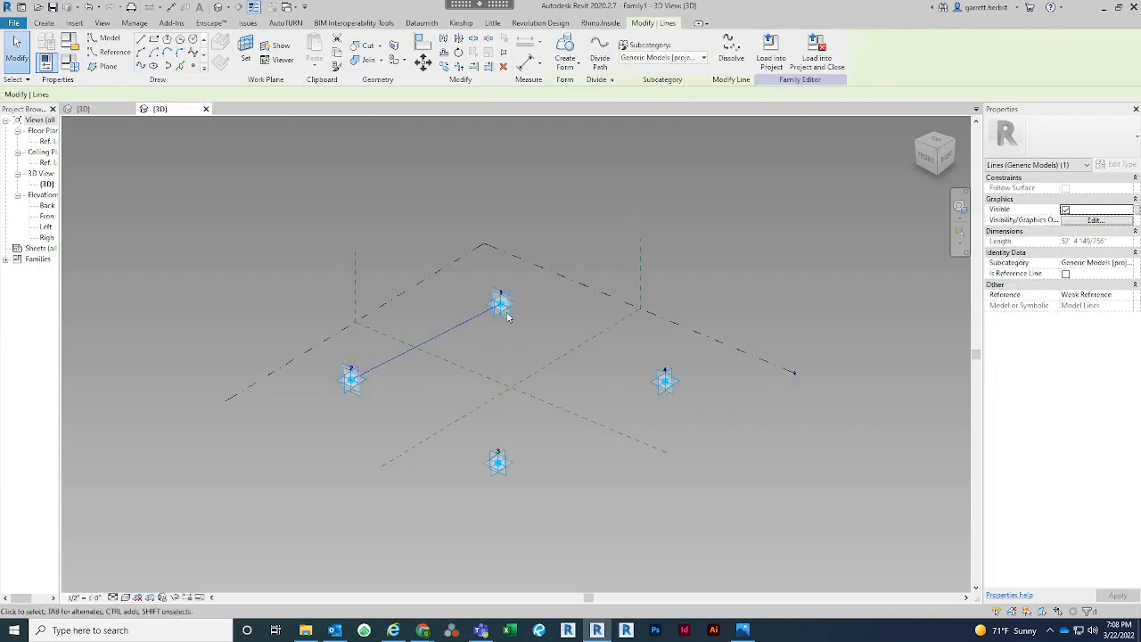
click(1066, 274)
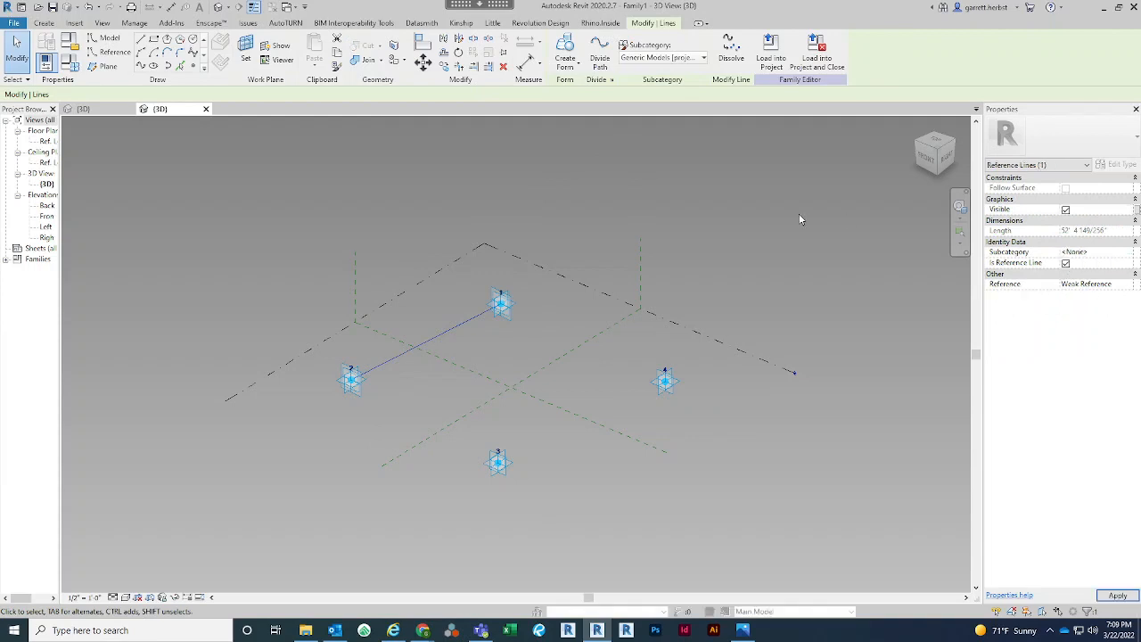
click(550, 310)
Connect adaptive points 2 and 3 with a spline through points and turn it into a reference line
click(357, 381)
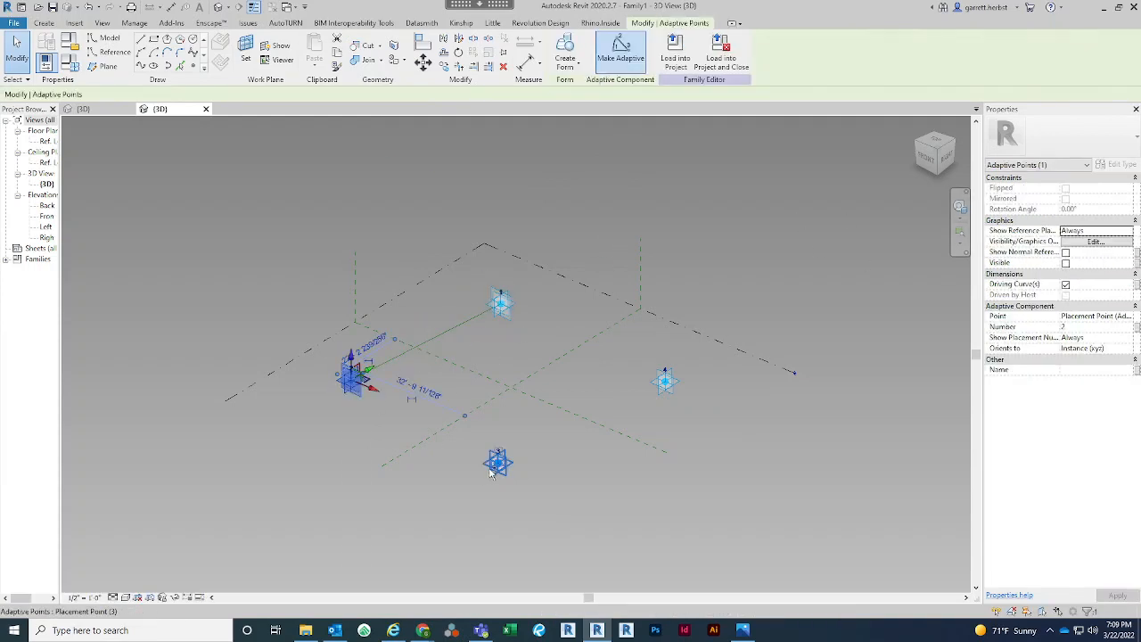
ctrl+click(489, 474)
click(141, 66)
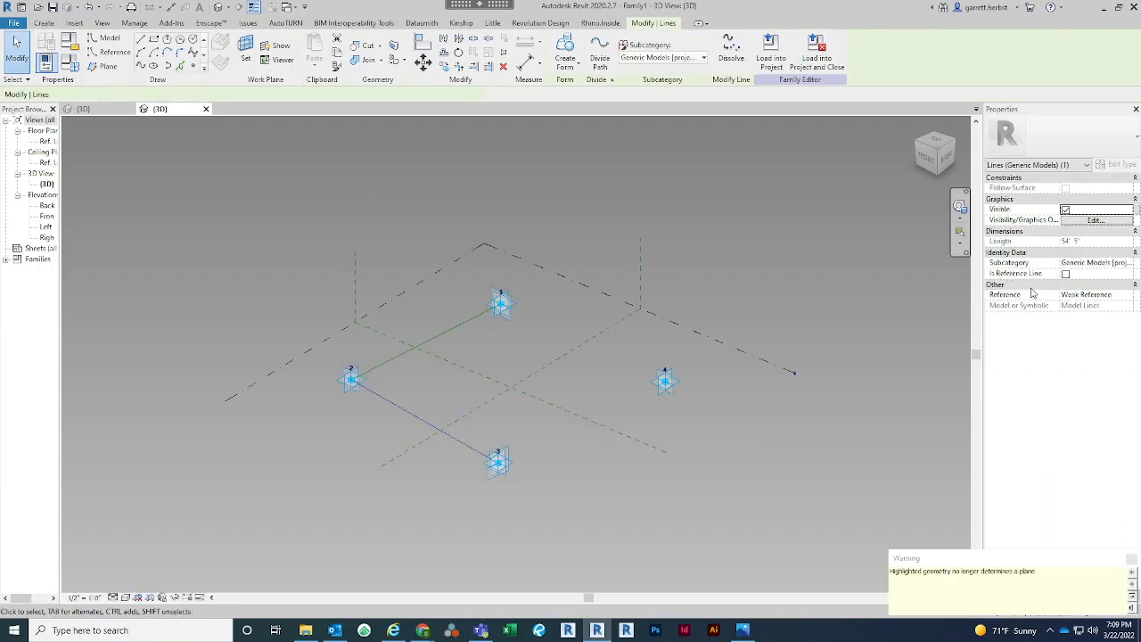
click(1067, 275)
click(738, 455)
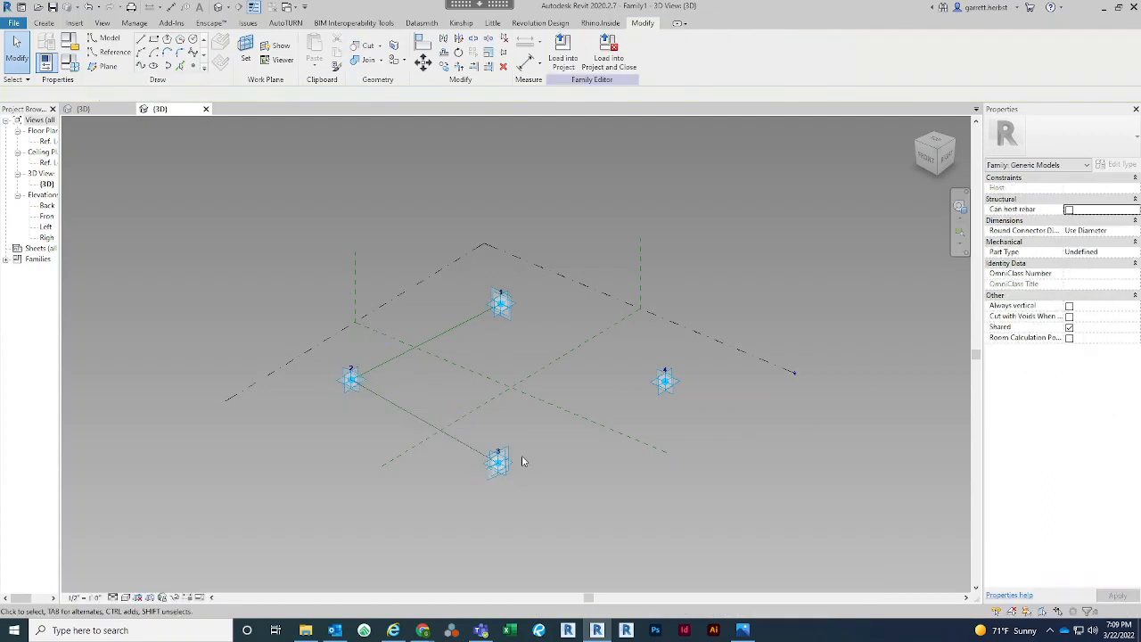
Connect adaptive points 3 and 4 with a spline through points and turn it into a reference line
click(499, 452)
click(503, 498)
click(502, 473)
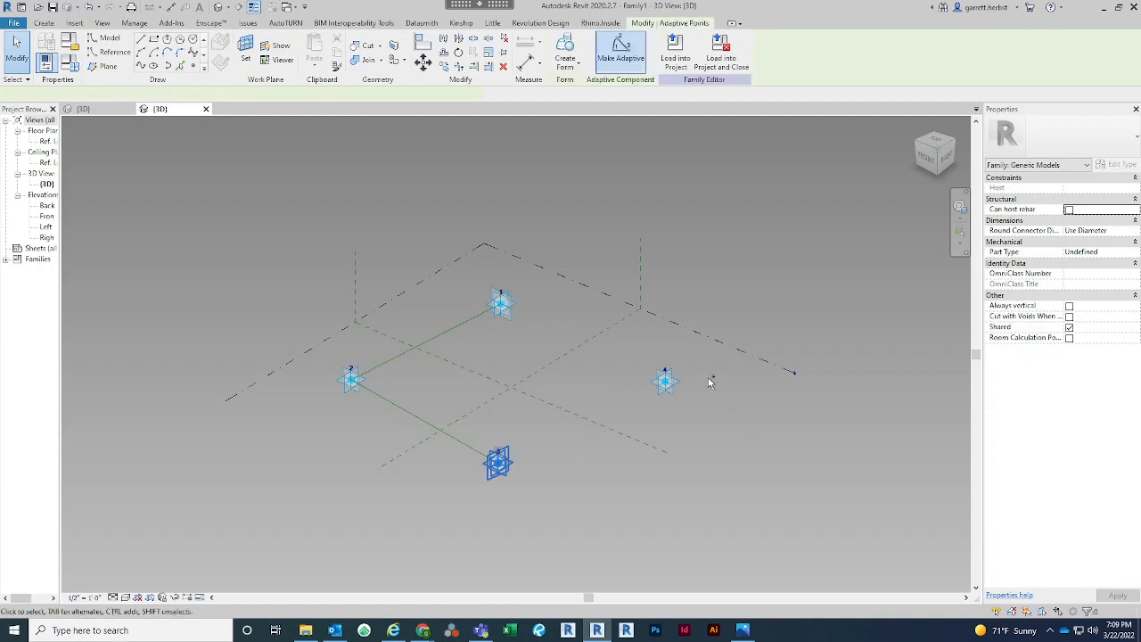
ctrl+click(668, 386)
click(141, 66)
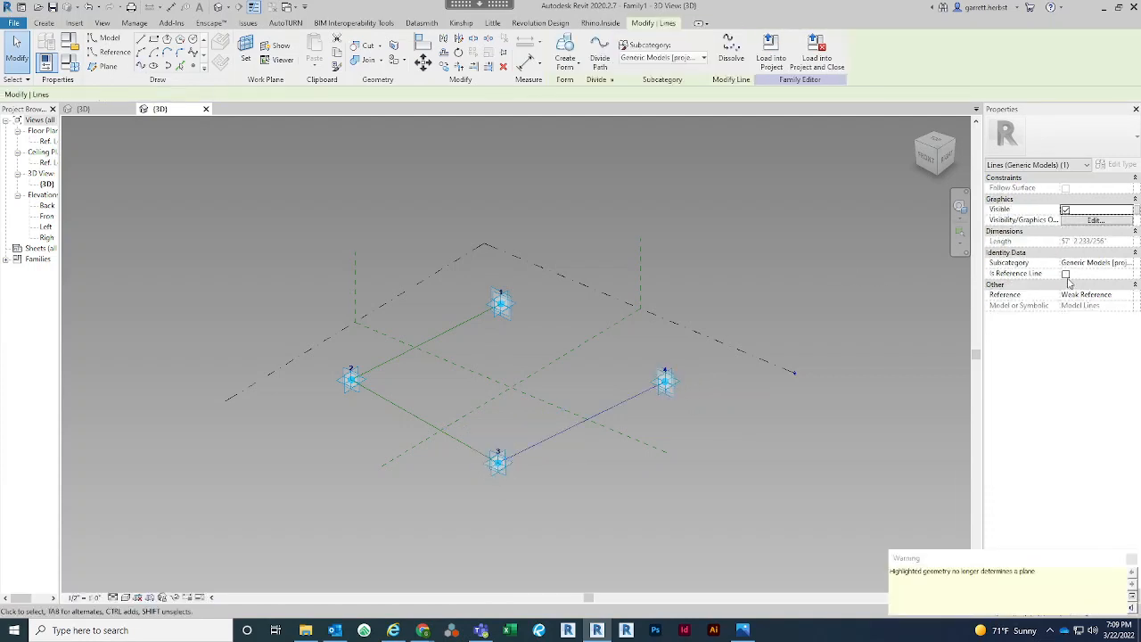
click(1068, 277)
click(1067, 277)
click(802, 248)
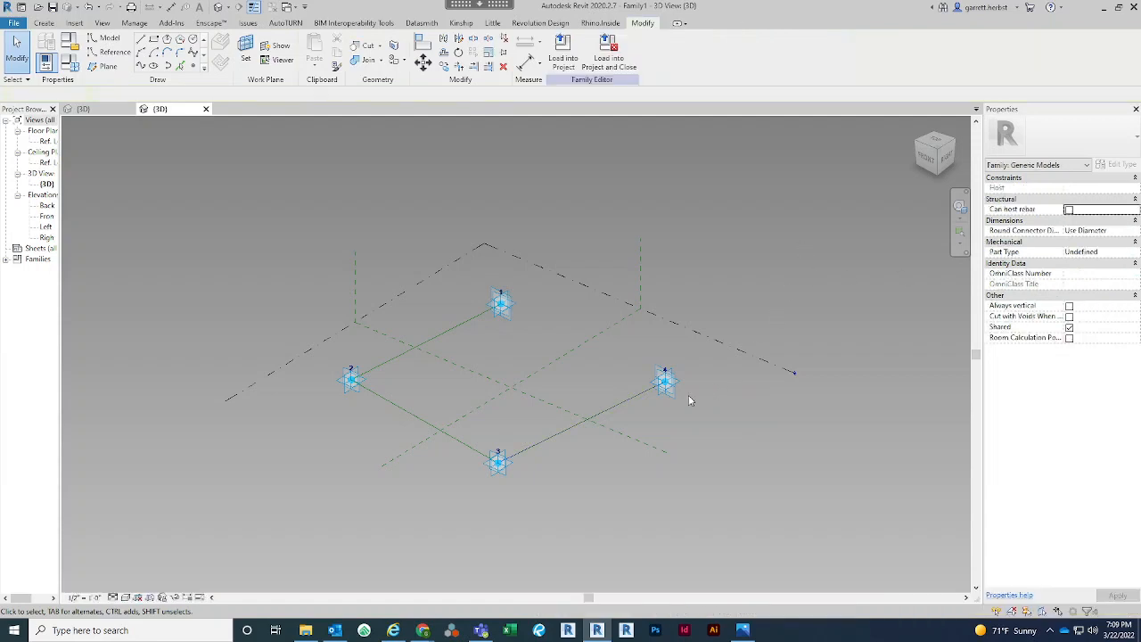
Close the loop between adaptive points 4 and 1 with a spline through points and turn it into a reference line
click(667, 384)
ctrl+click(501, 305)
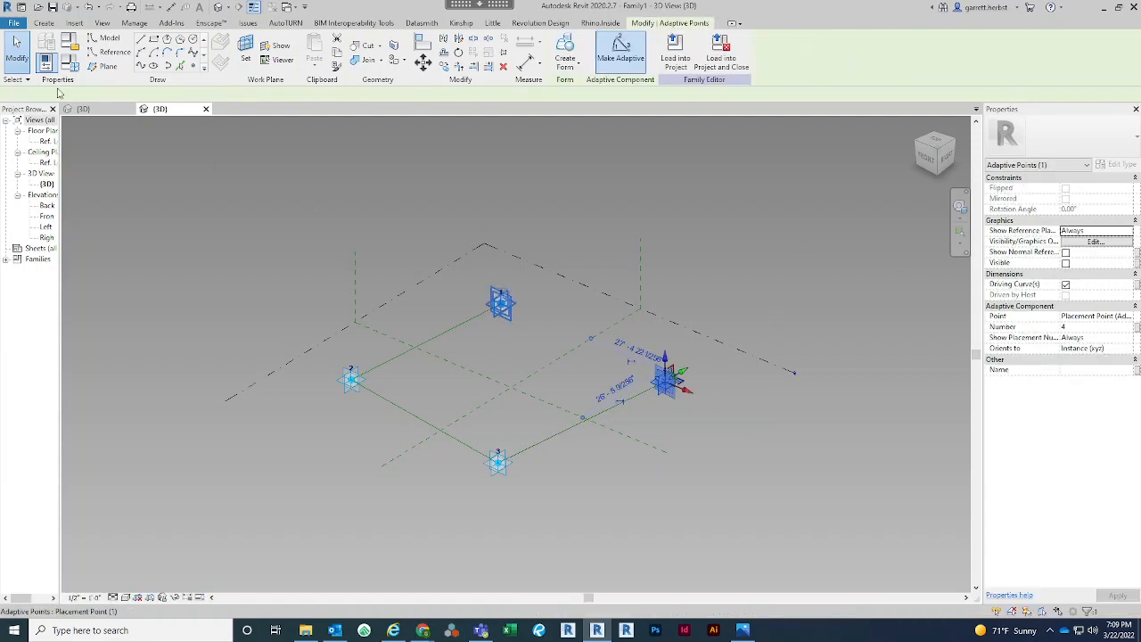
click(140, 68)
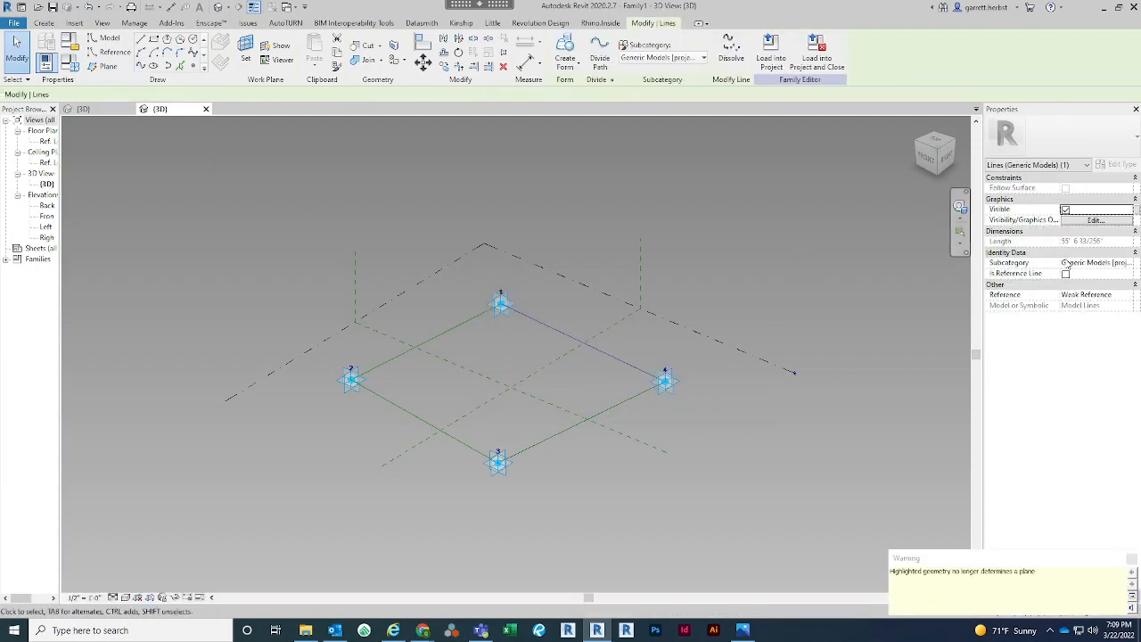
click(1068, 276)
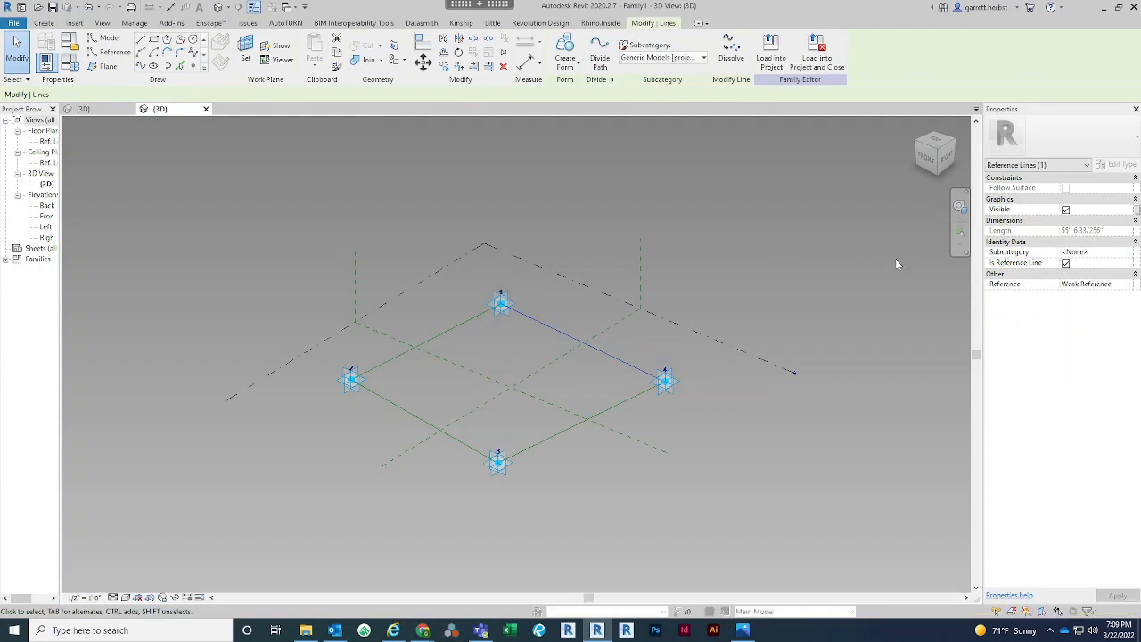
click(839, 265)
Create a solid extruded form from the closed chain of four reference lines between the adaptive points
middle_drag(839, 265, 837, 292)
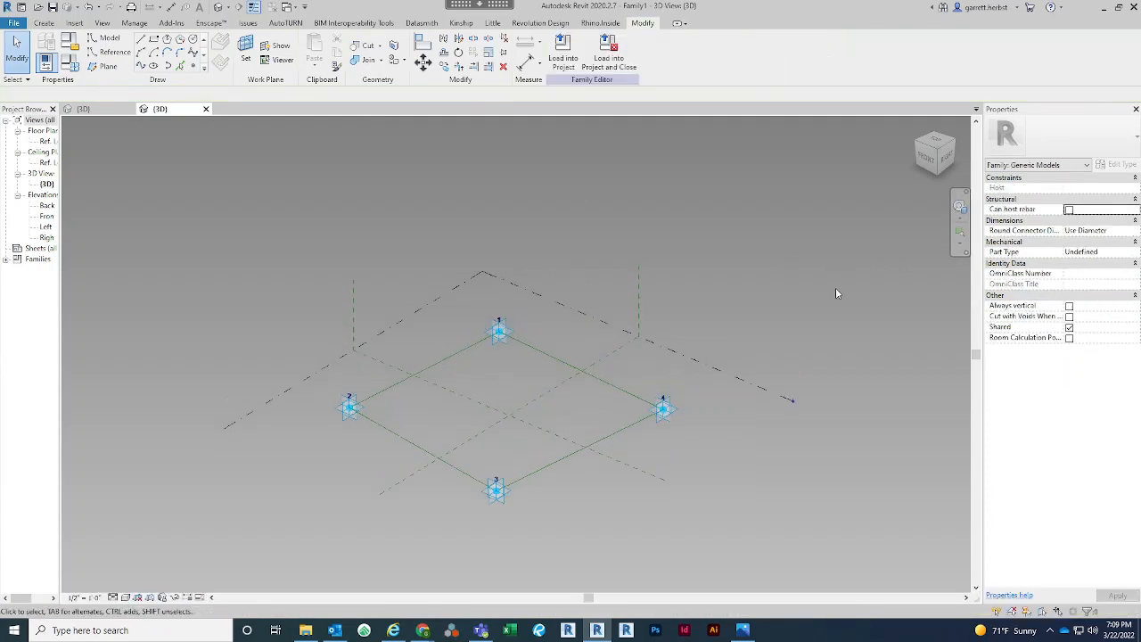
middle_drag(823, 335, 823, 316)
key(Tab)
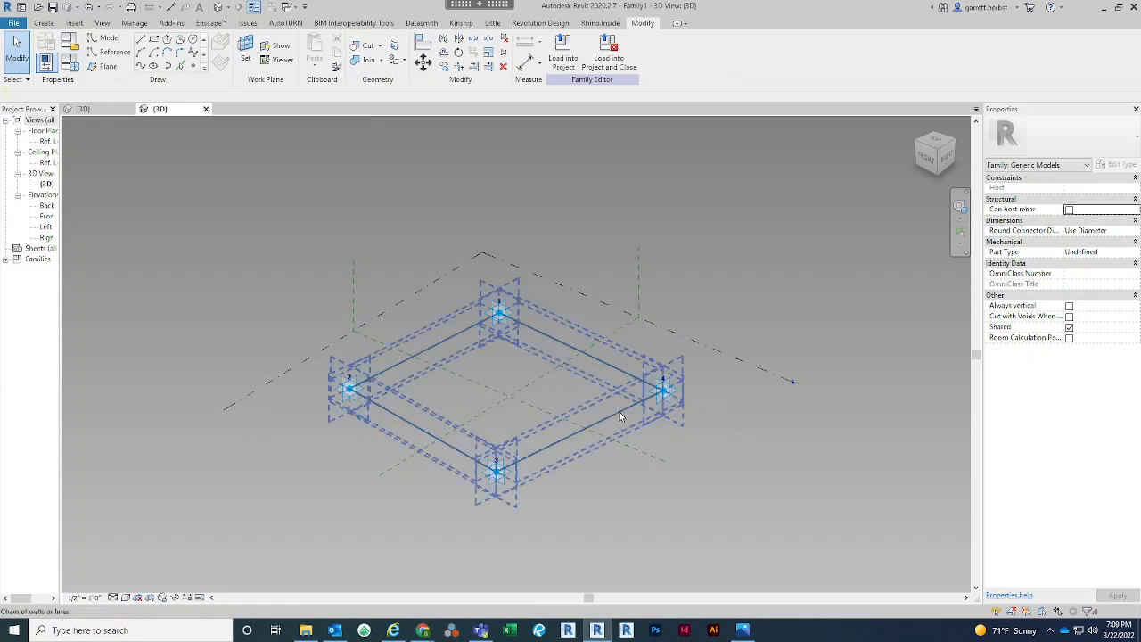
click(619, 411)
click(717, 511)
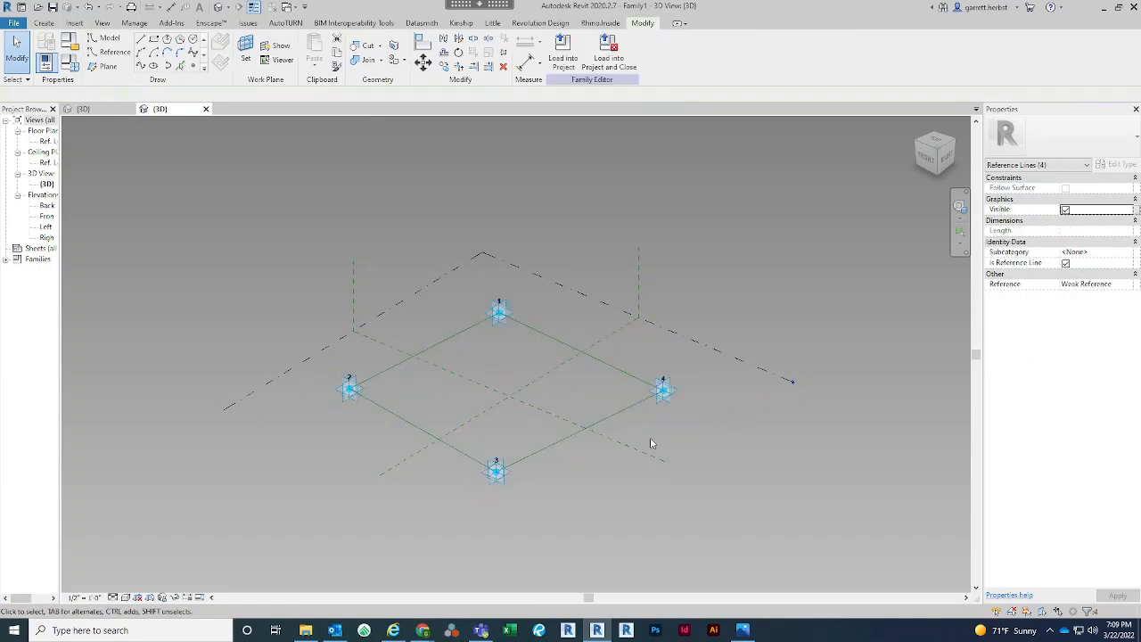
key(Tab)
click(607, 418)
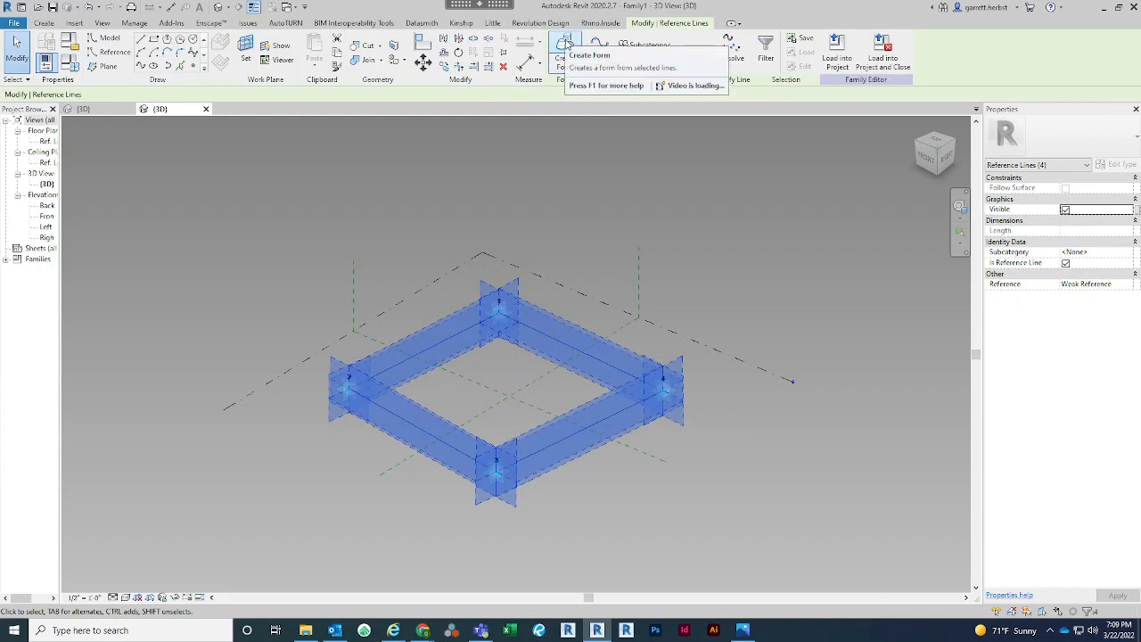
click(566, 42)
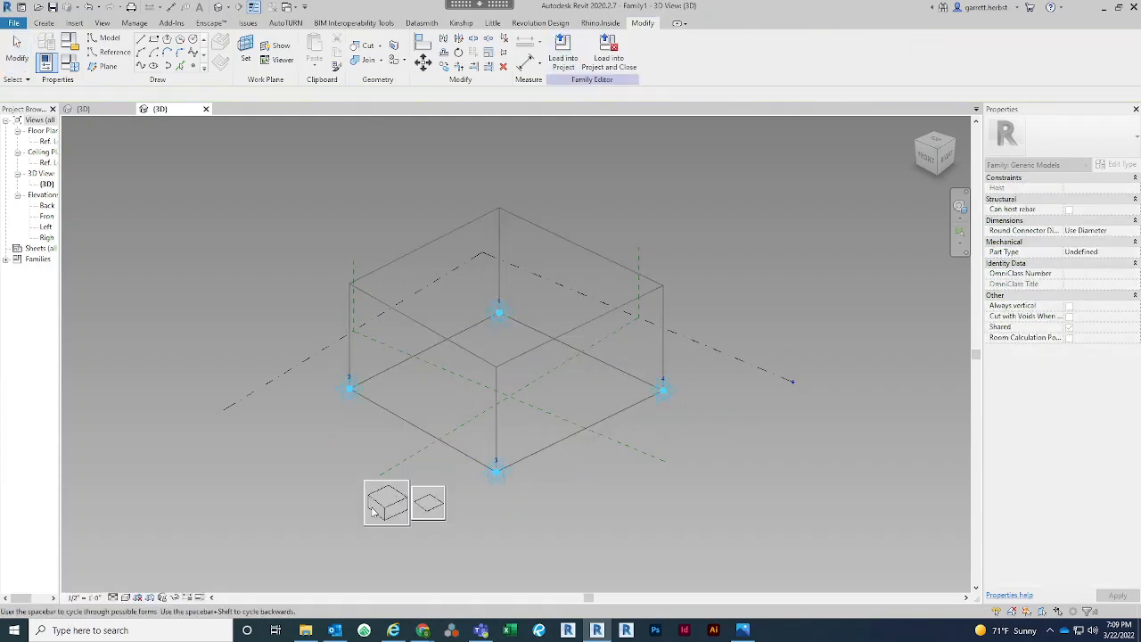
click(373, 511)
Make the temporary height dimension of the box's top face permanent and move it clear of the form
click(524, 308)
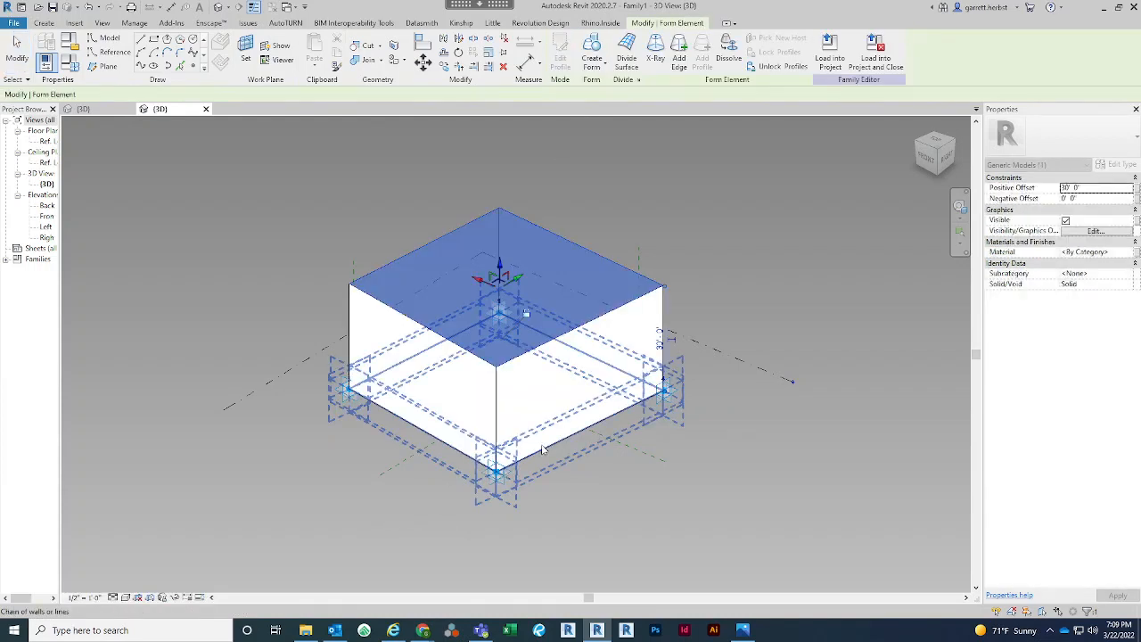
click(660, 342)
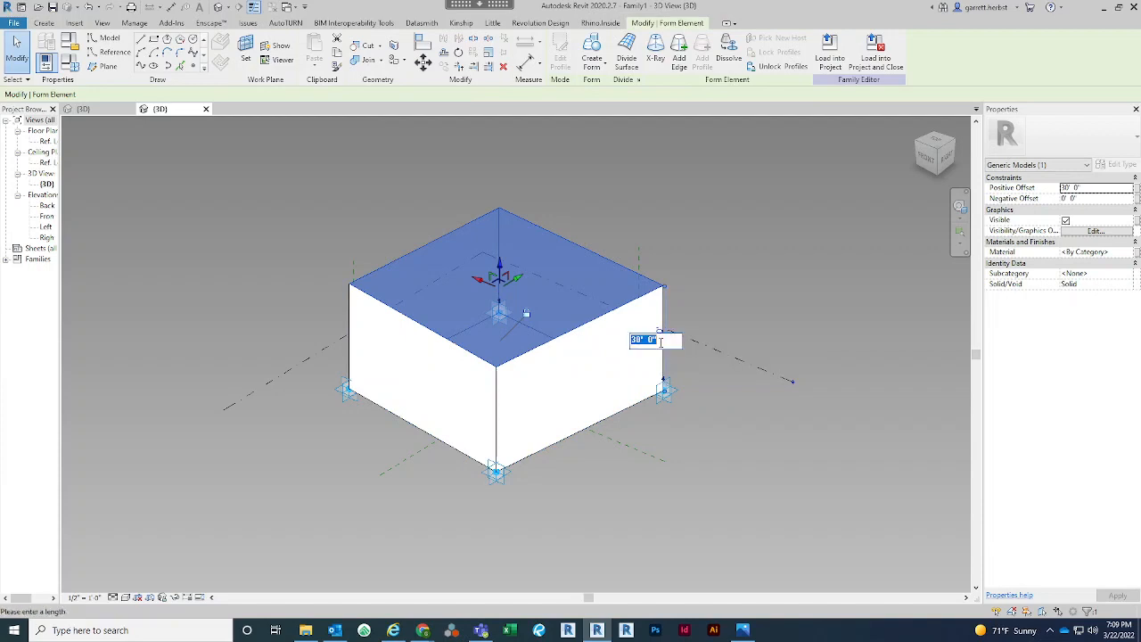
key(Return)
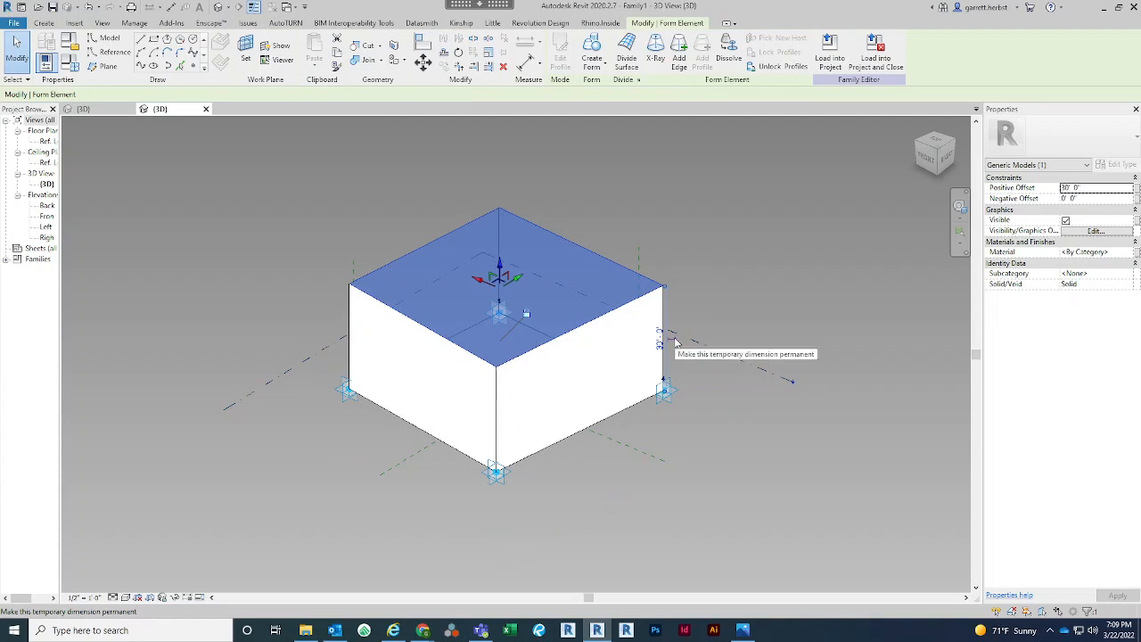
click(675, 342)
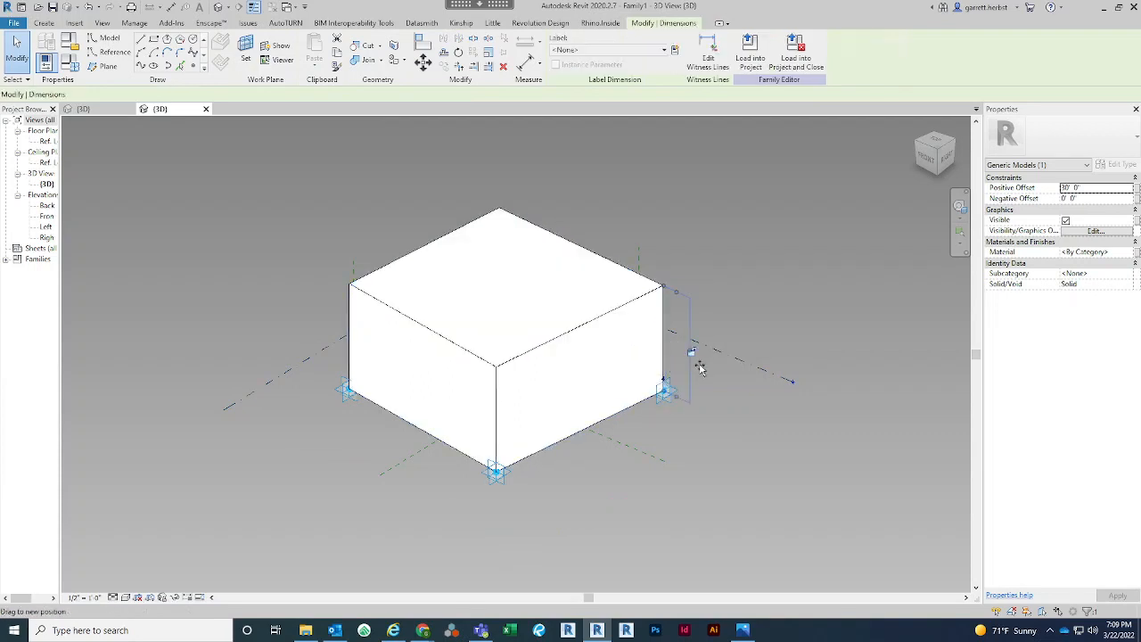
drag(699, 367, 715, 374)
click(753, 250)
Label the form's height dimension with a new family type parameter named Thickness
click(708, 334)
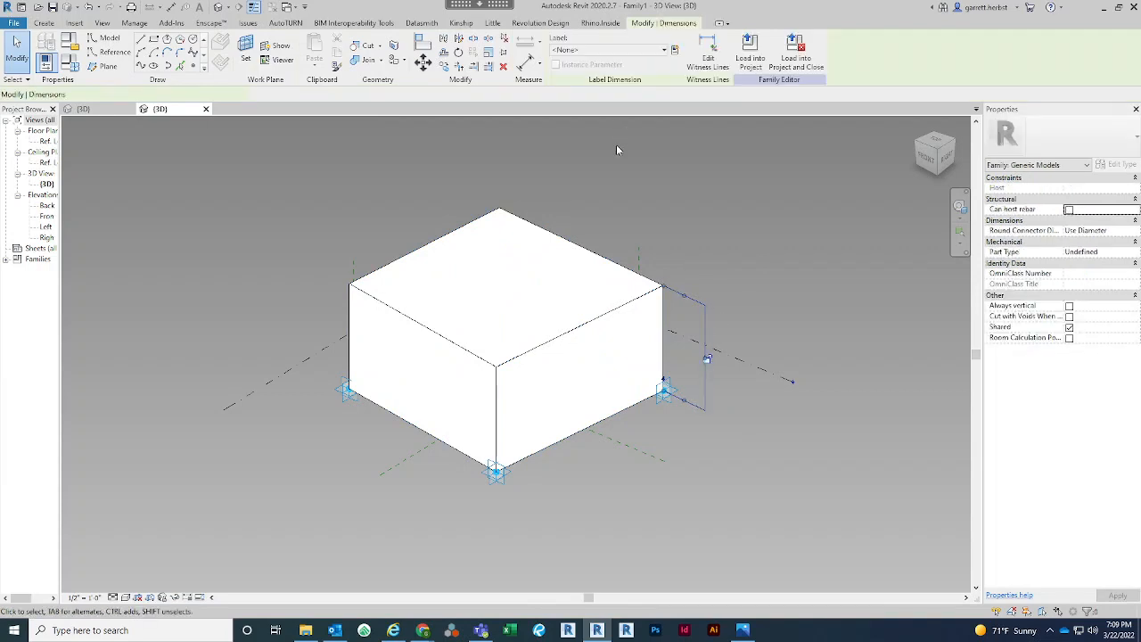
click(675, 52)
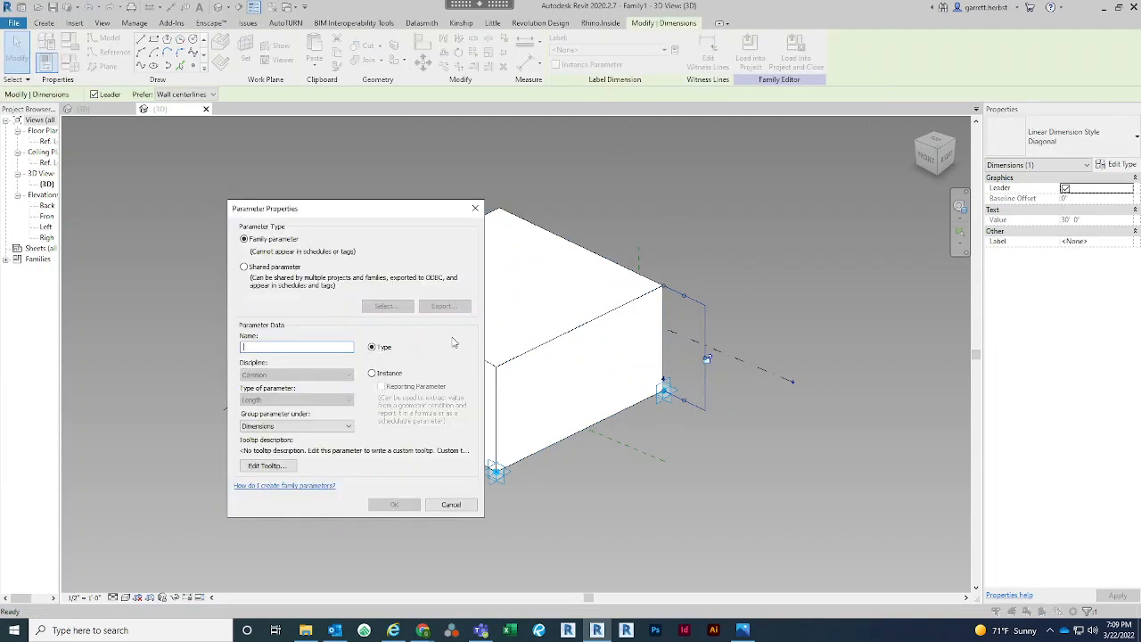
text(Thickness)
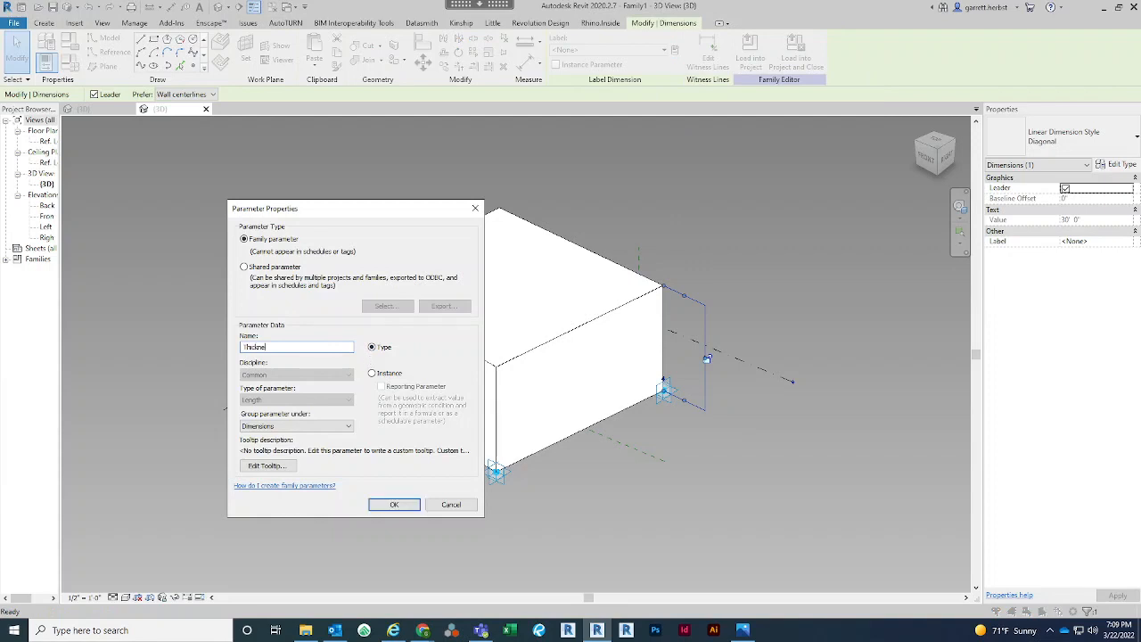
click(394, 505)
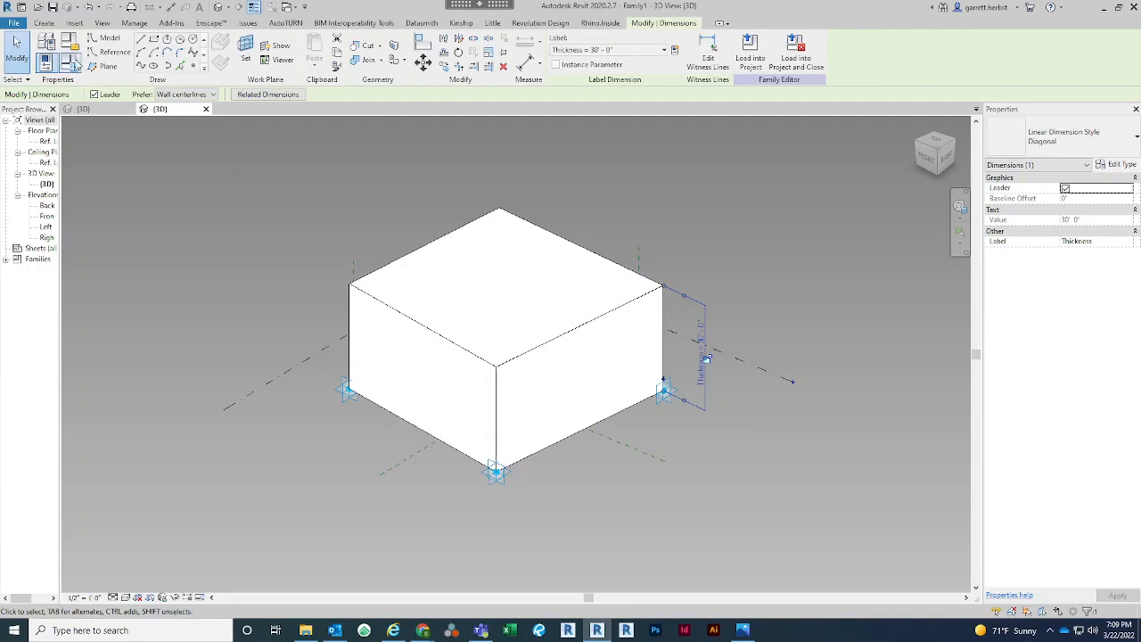
Set the Thickness parameter to 0' 1" in the family types and apply it to the form
click(69, 62)
click(248, 189)
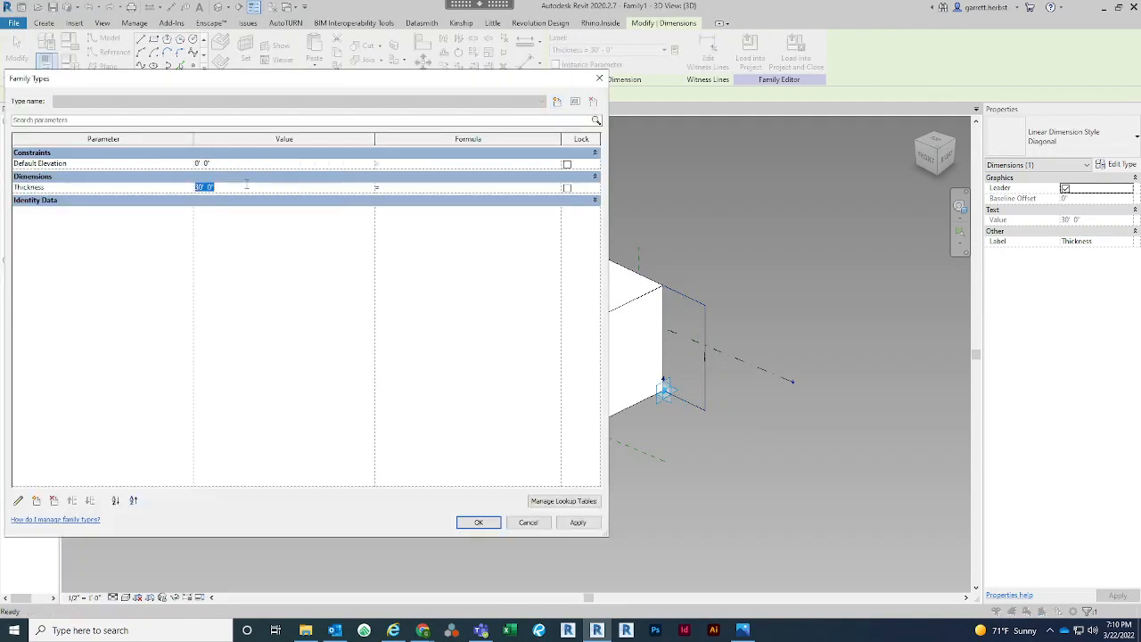
text(1)
key(Tab)
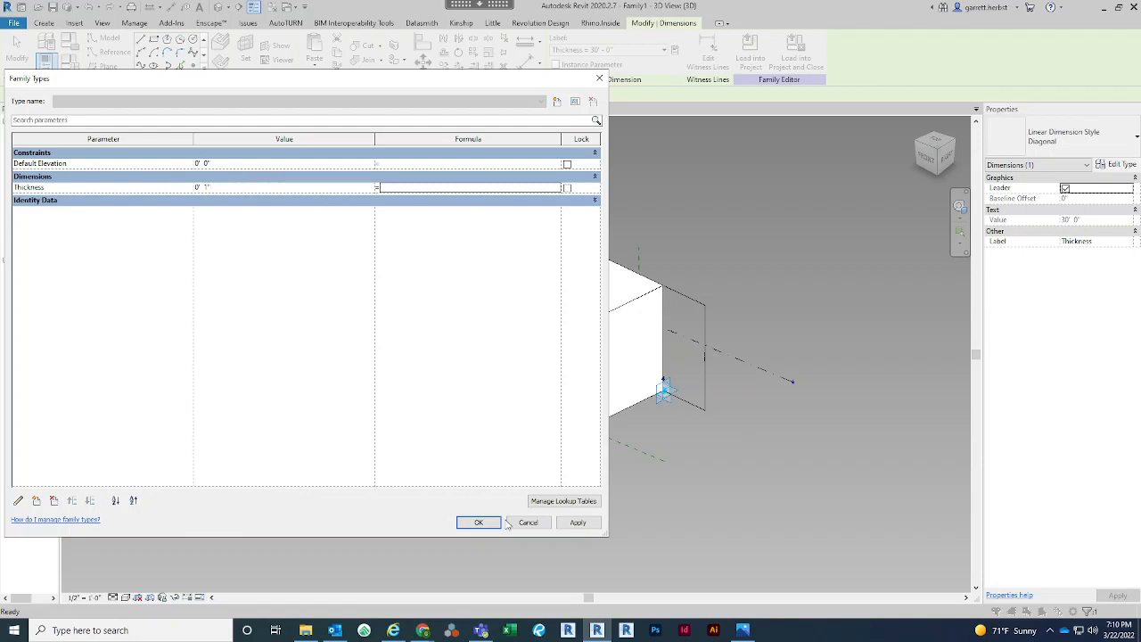
click(481, 522)
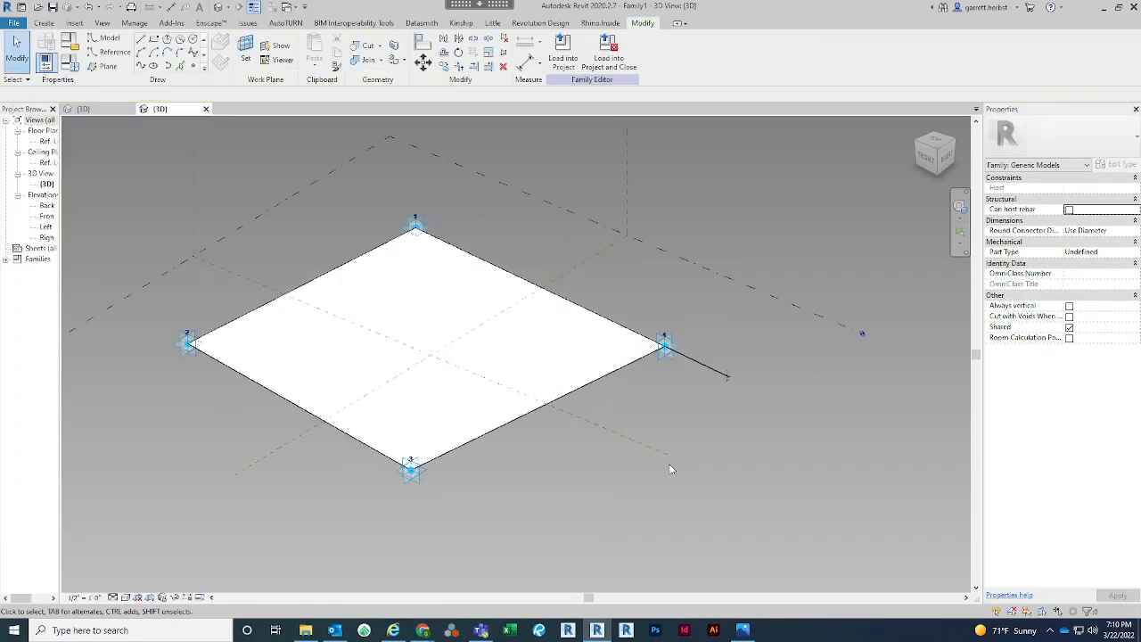
Examine the thin panel form and its thickness dimension near adaptive point 4
middle_drag(669, 466, 706, 450)
scroll(733, 452, down, 1)
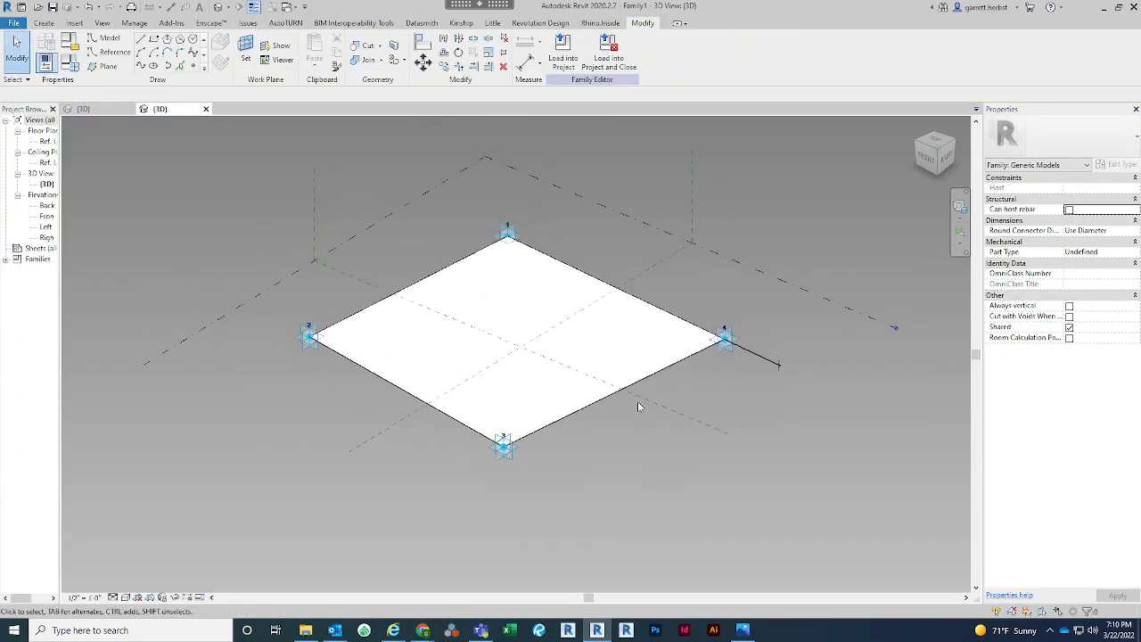
scroll(637, 407, up, 1)
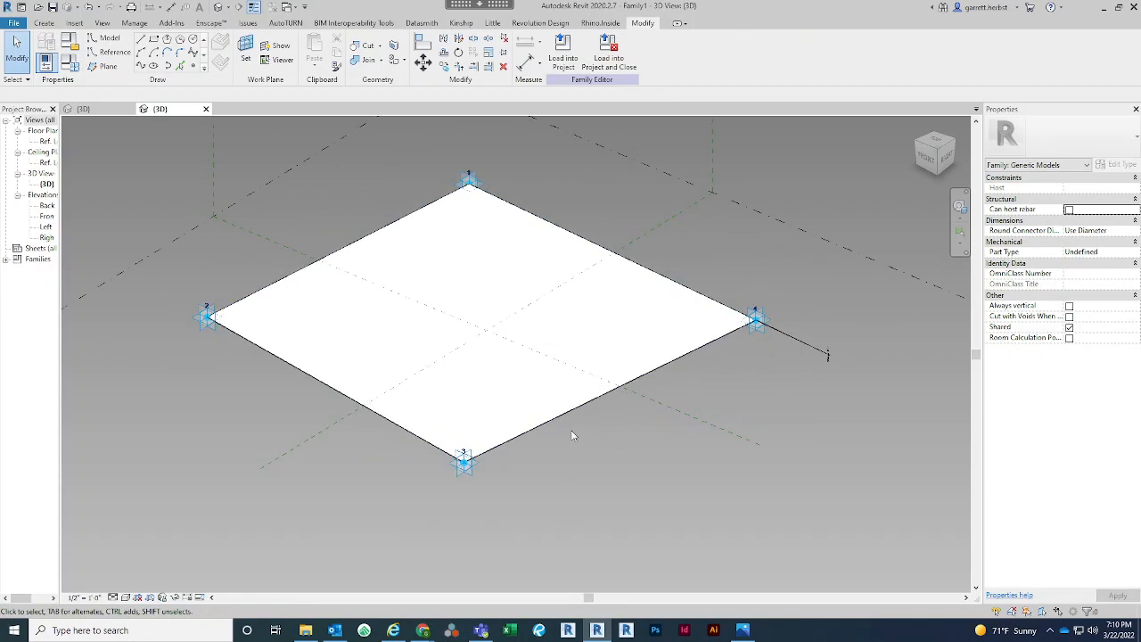
scroll(572, 435, down, 1)
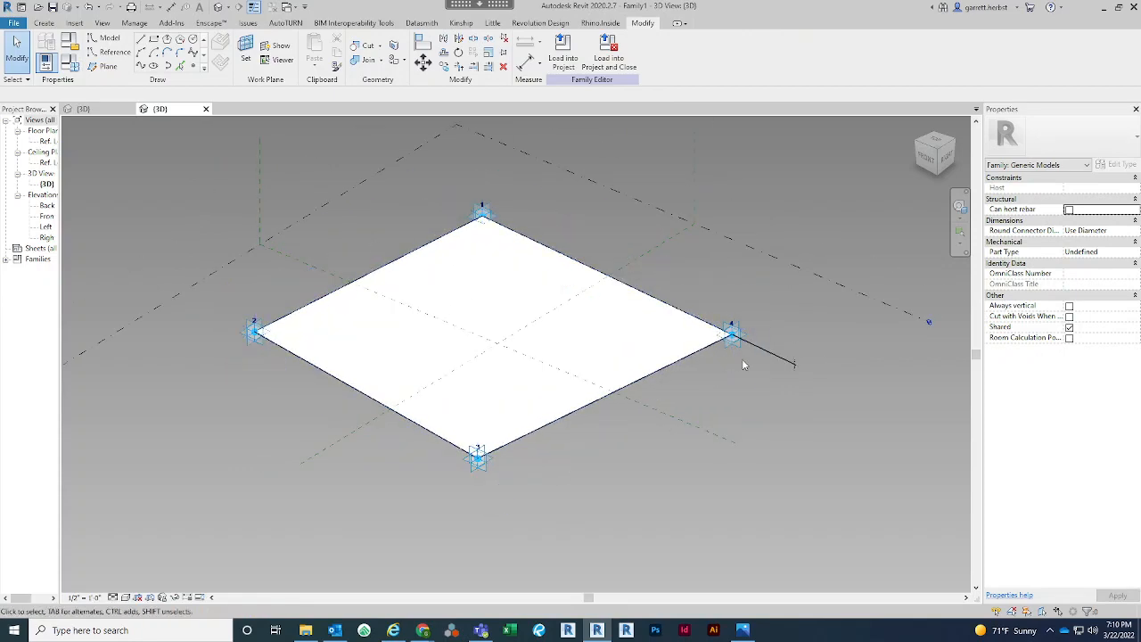
scroll(793, 365, up, 4)
scroll(800, 361, down, 3)
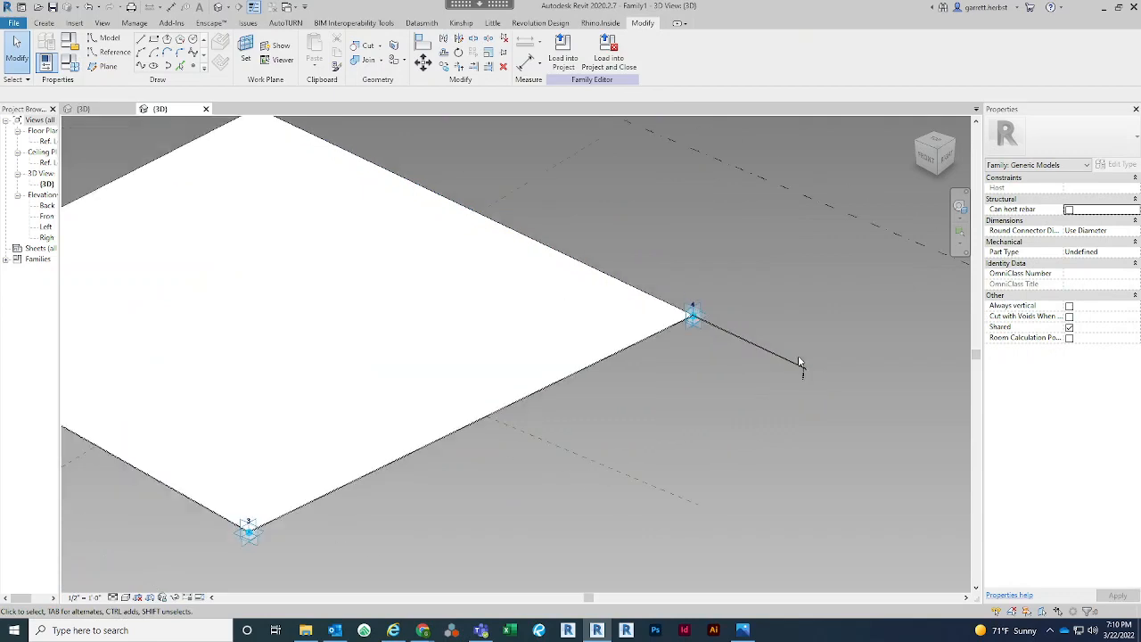
middle_drag(800, 359, 772, 454)
scroll(616, 474, up, 2)
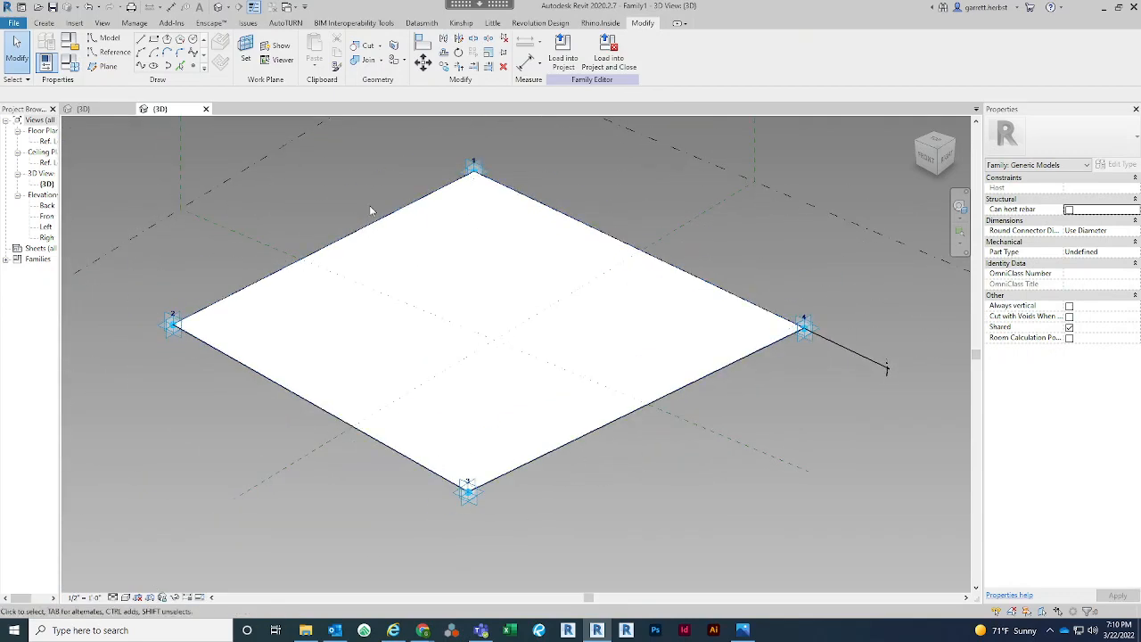
scroll(524, 465, down, 2)
middle_drag(572, 515, 550, 483)
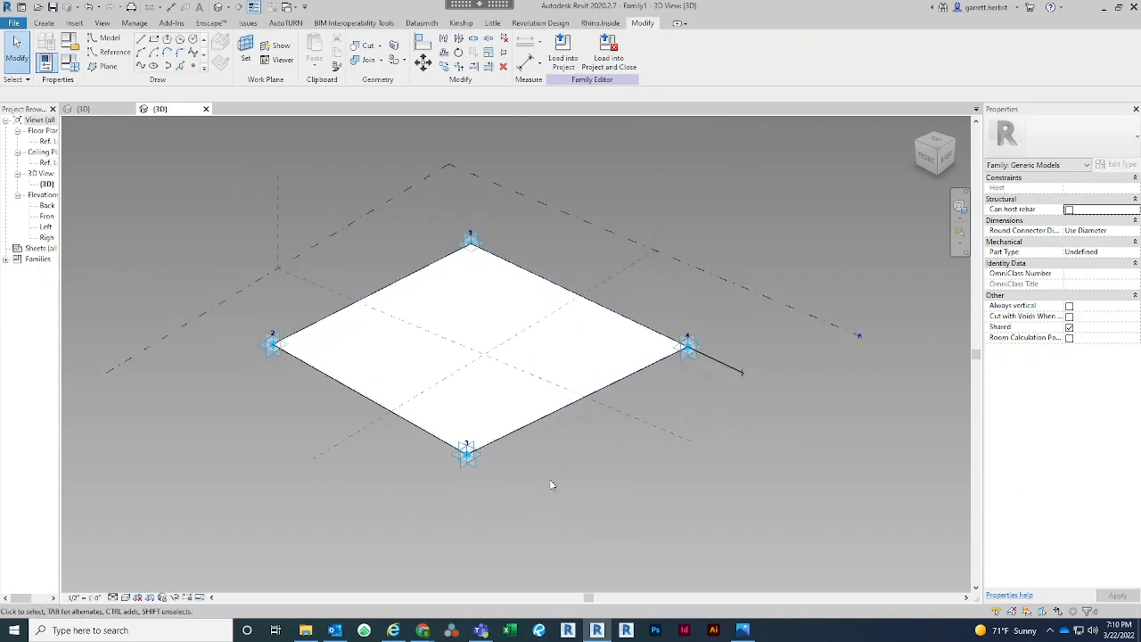
middle_drag(550, 484, 577, 490)
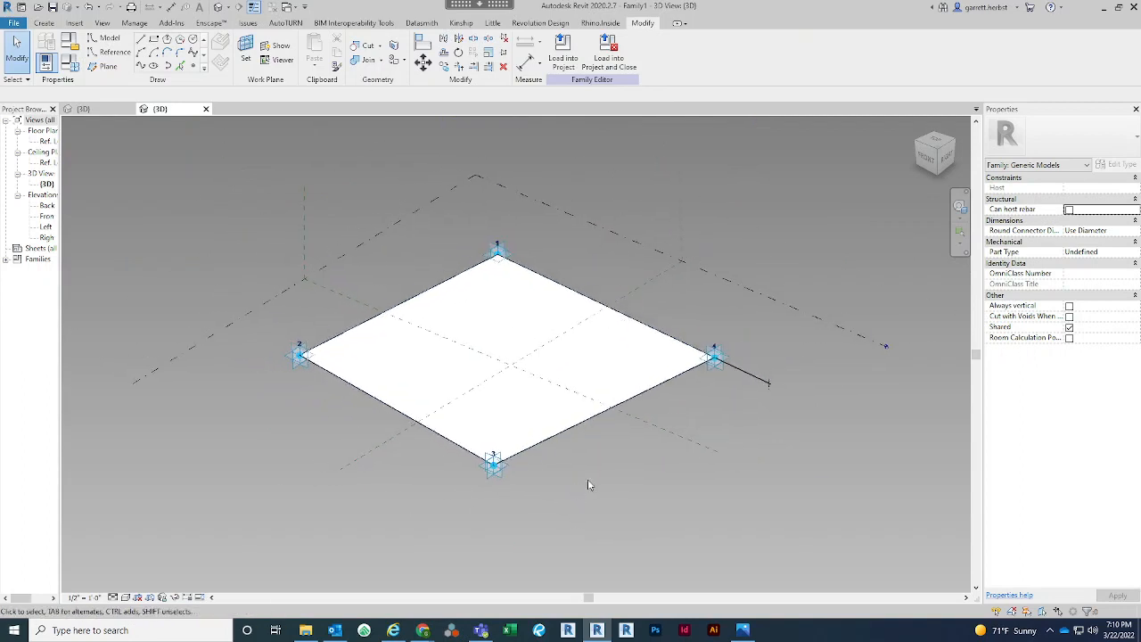
Associate the panel form's material with a new family type parameter named Material
click(628, 357)
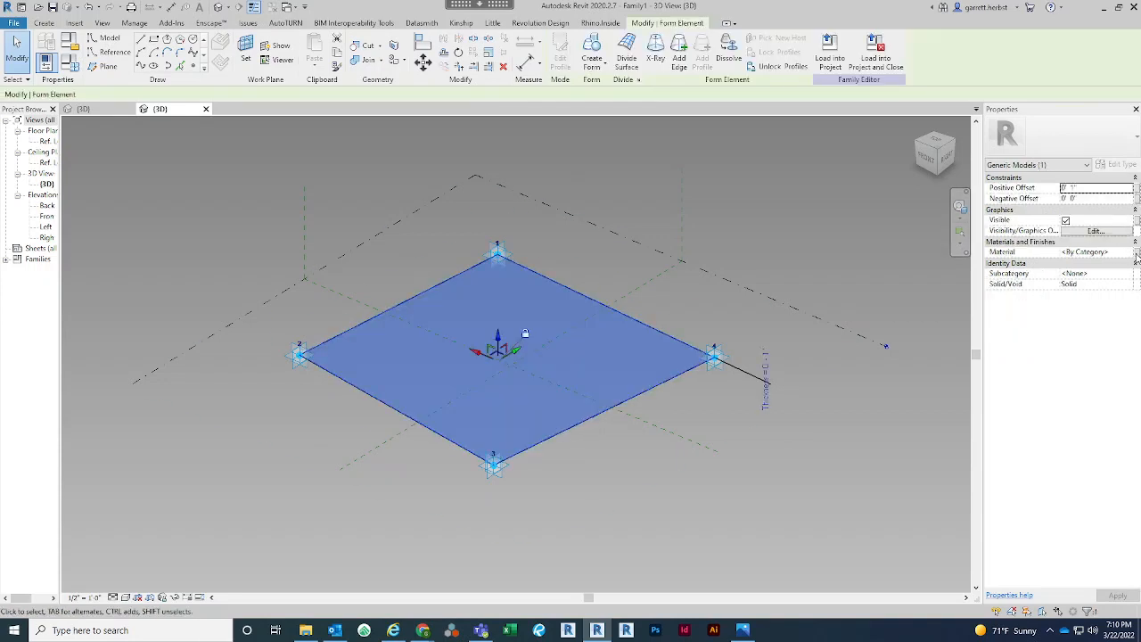
click(1136, 254)
click(483, 386)
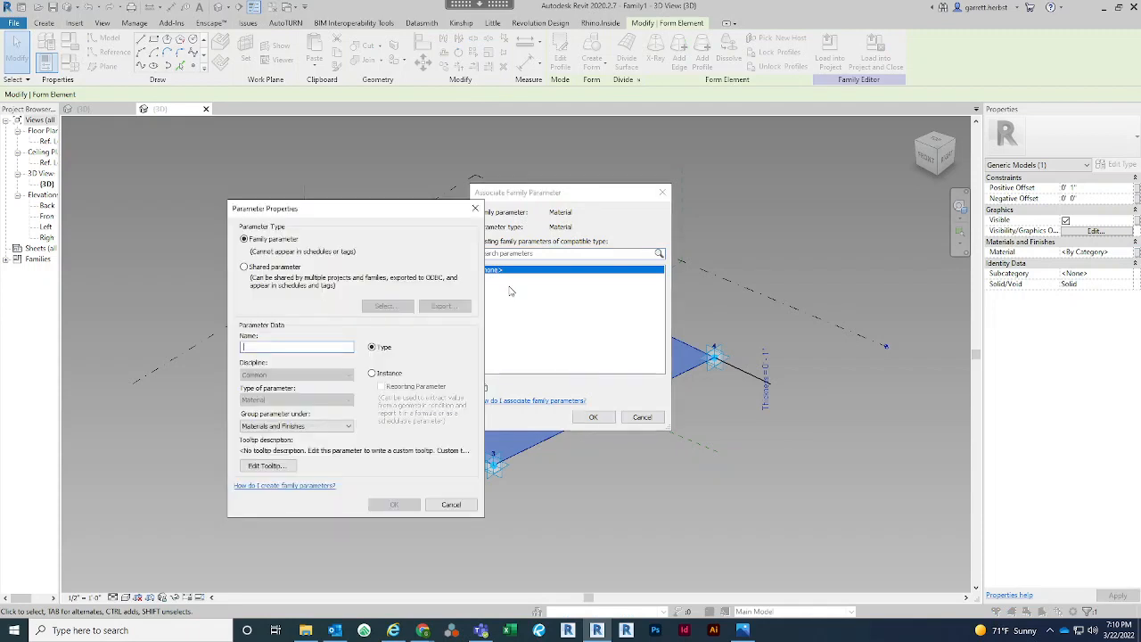
text(Material)
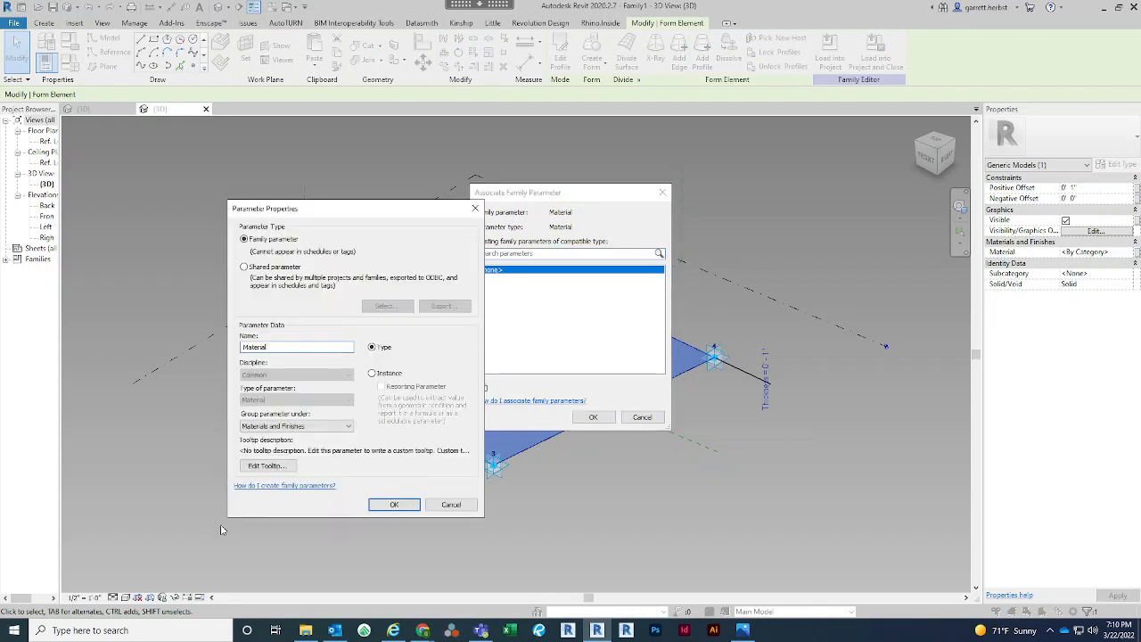
click(393, 504)
click(593, 417)
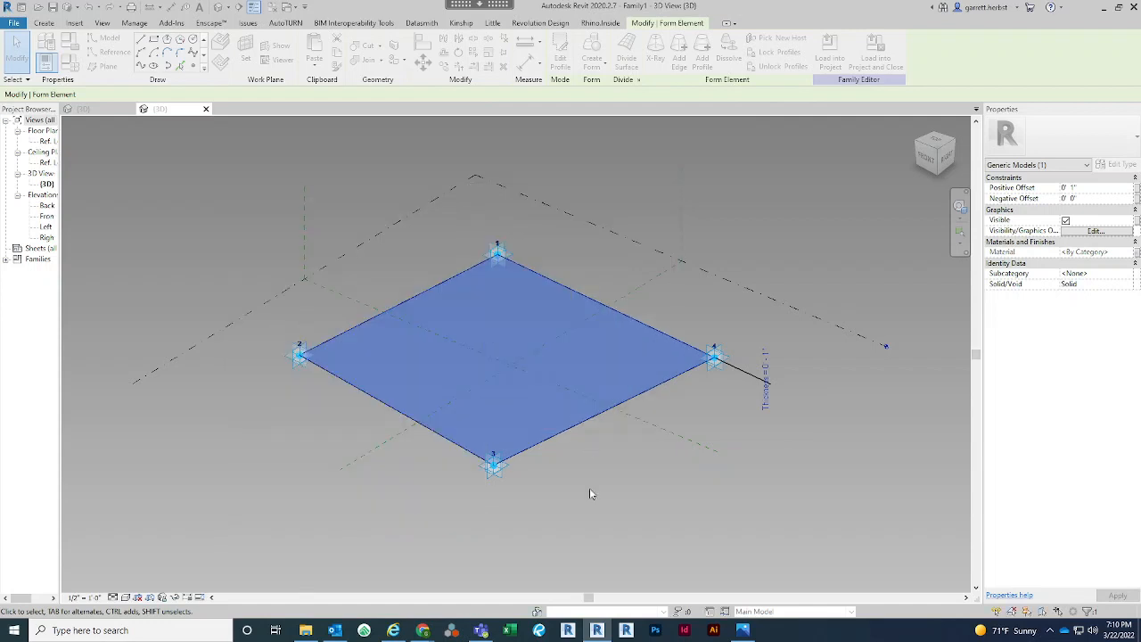
click(589, 494)
scroll(624, 454, down, 1)
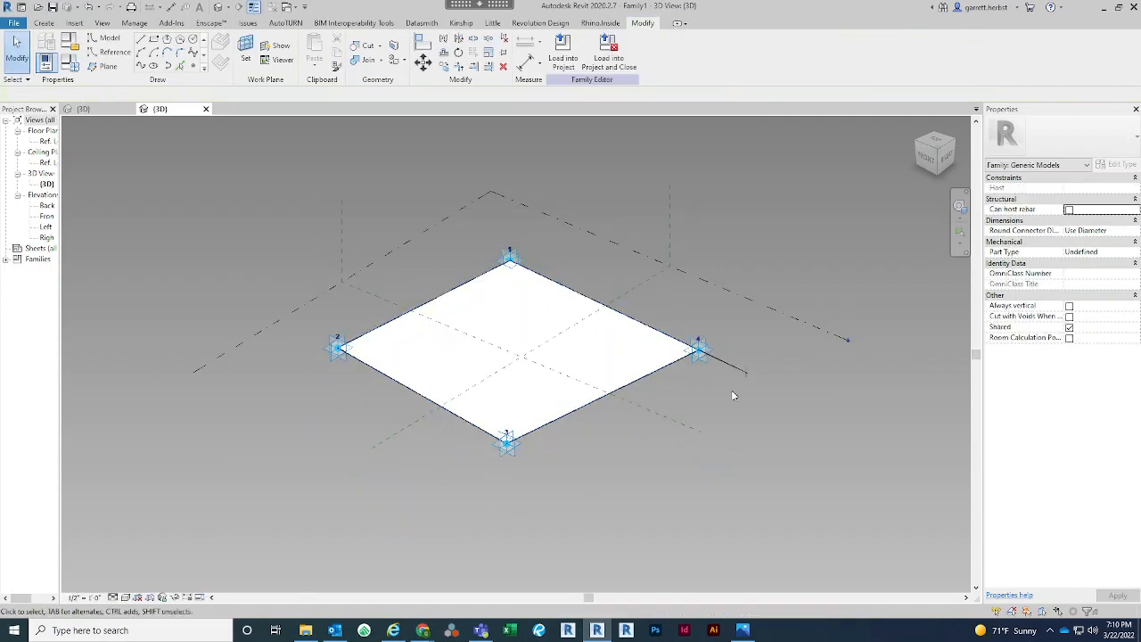
middle_drag(733, 395, 739, 410)
scroll(556, 379, up, 1)
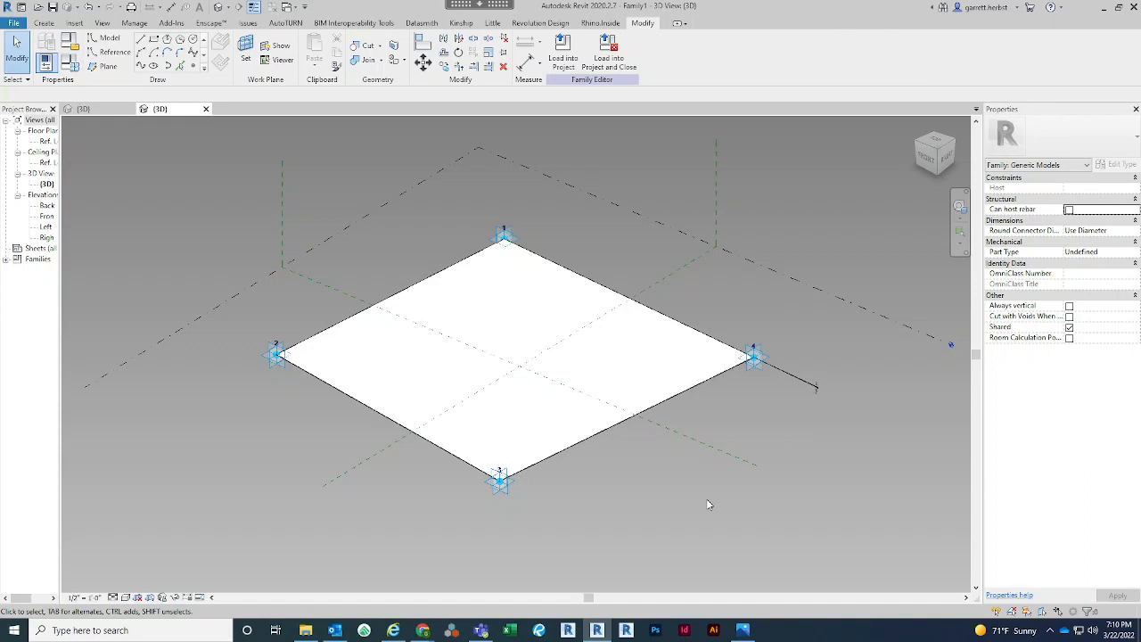
middle_drag(616, 463, 638, 481)
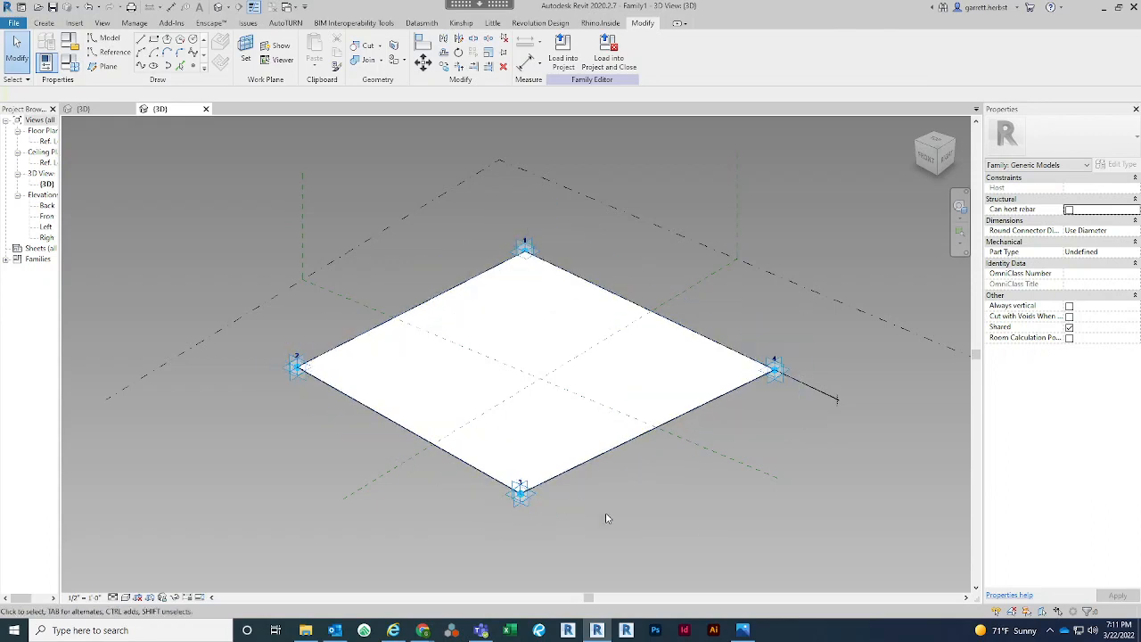
middle_drag(621, 520, 607, 514)
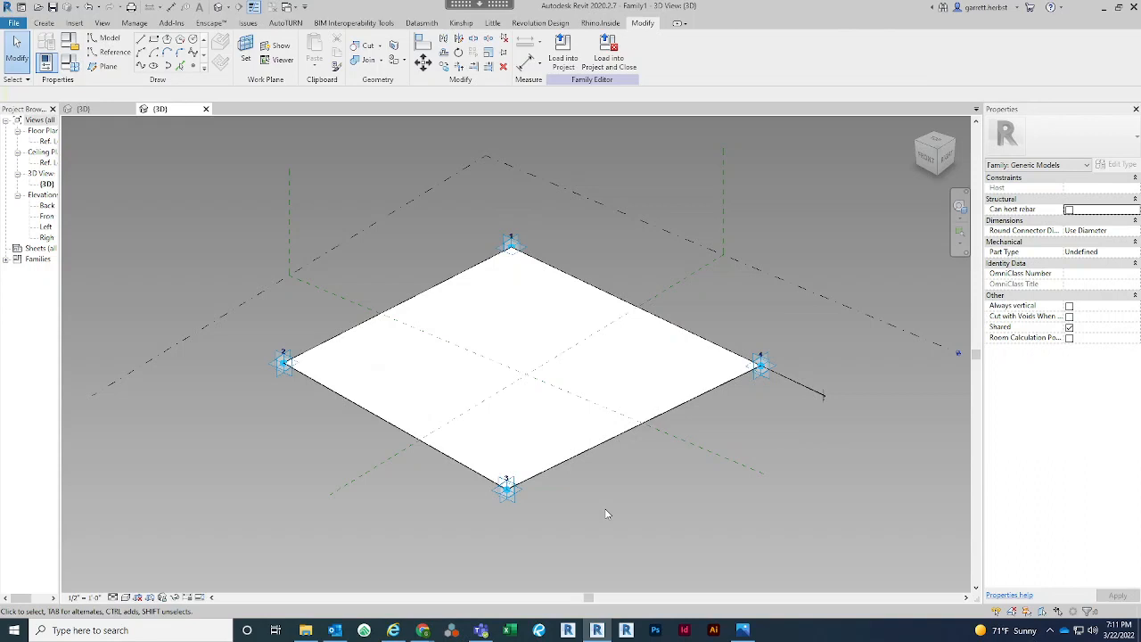
scroll(606, 514, down, 1)
middle_drag(617, 497, 599, 483)
scroll(623, 481, down, 1)
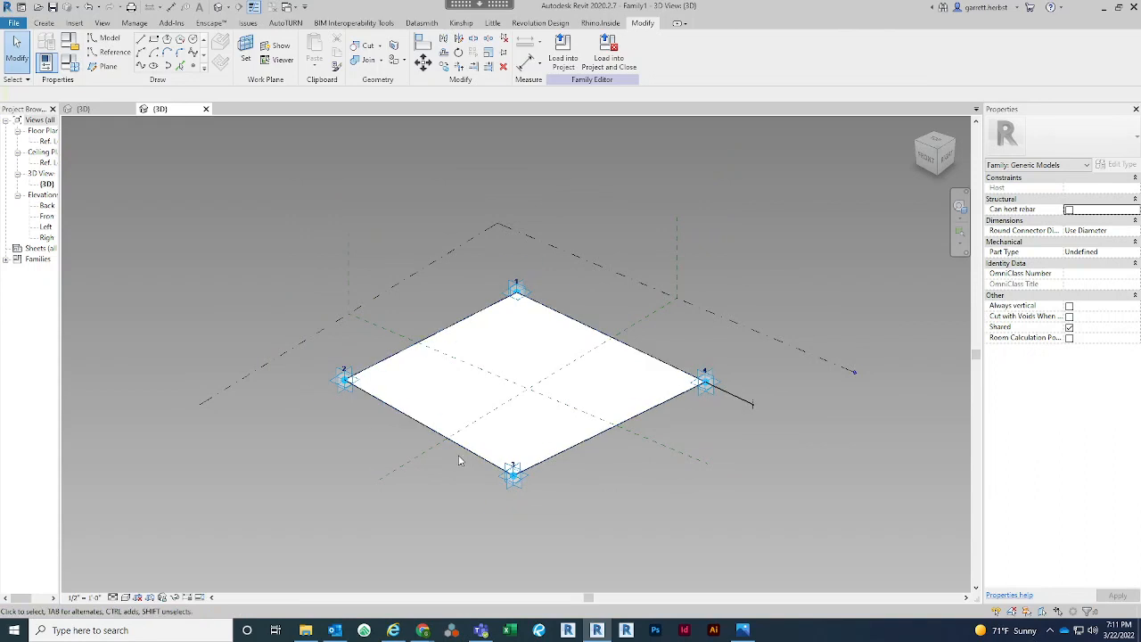
scroll(456, 473, up, 1)
middle_drag(456, 472, 456, 485)
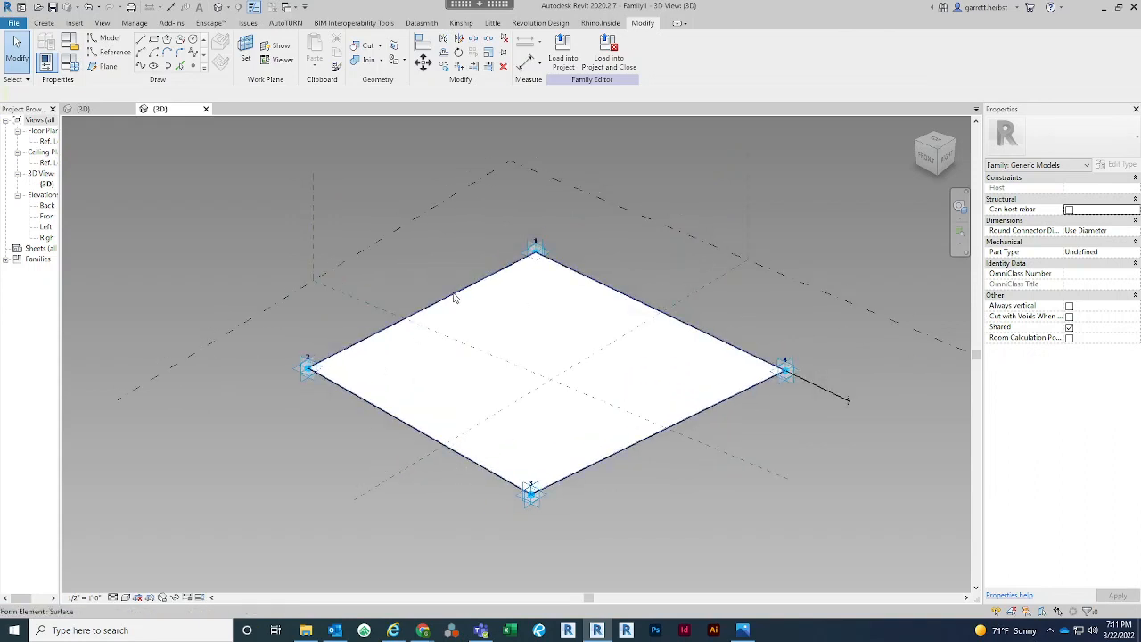
Save the family as Rotating Tower - Adaptive Panel.rfa in the Rhino.Inside folder under 03_Comp Practice Spring 2022, replacing the existing file
click(52, 6)
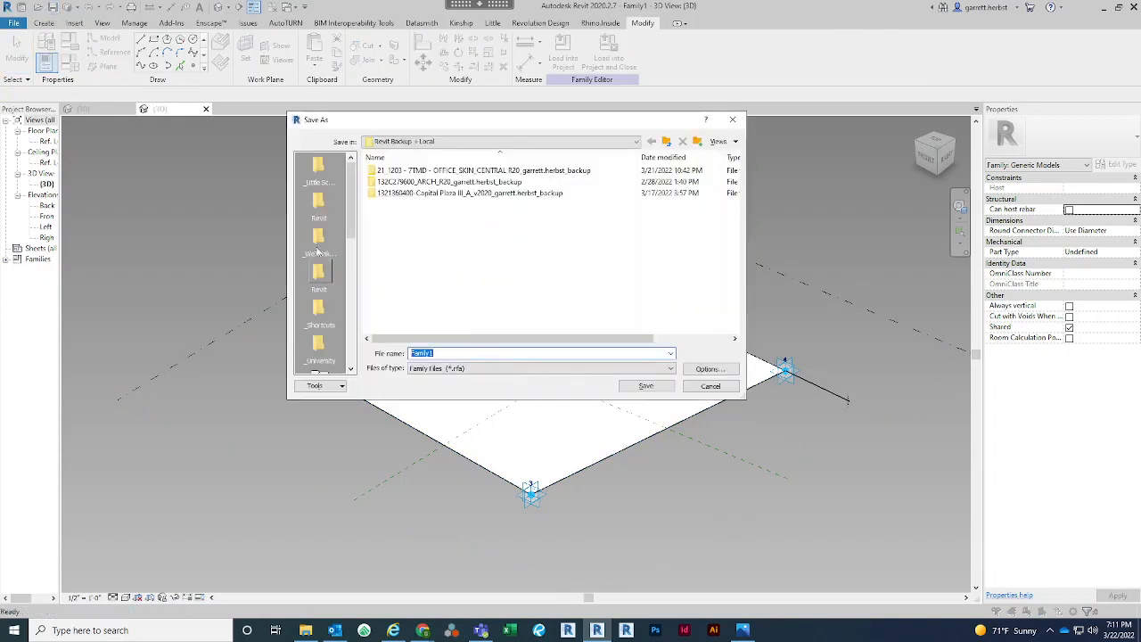
click(323, 348)
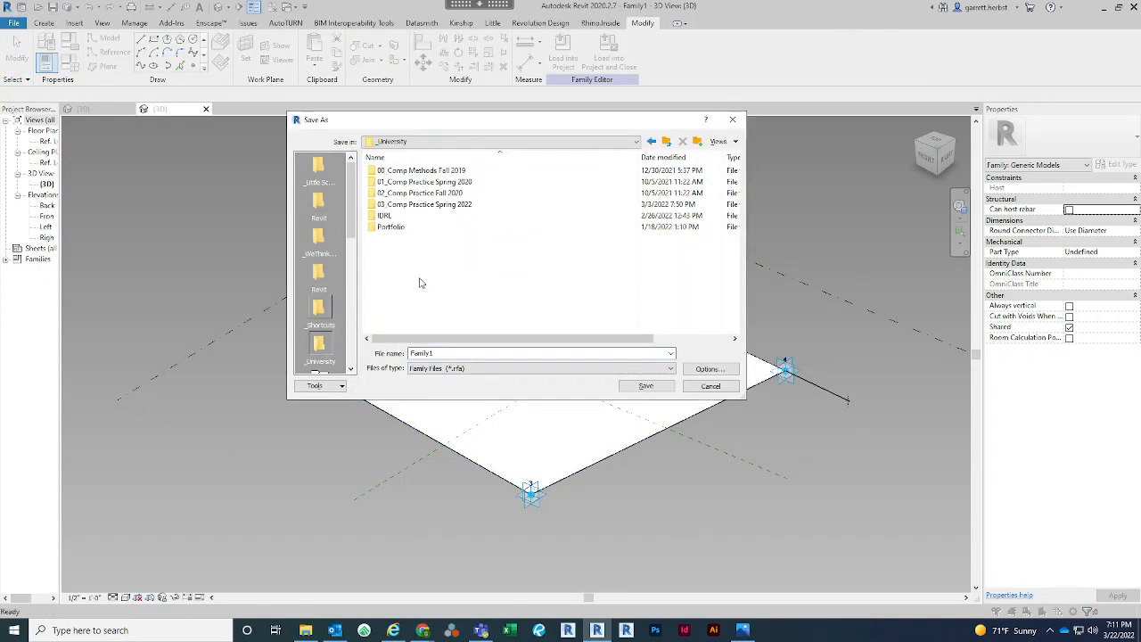
double_click(437, 205)
double_click(428, 183)
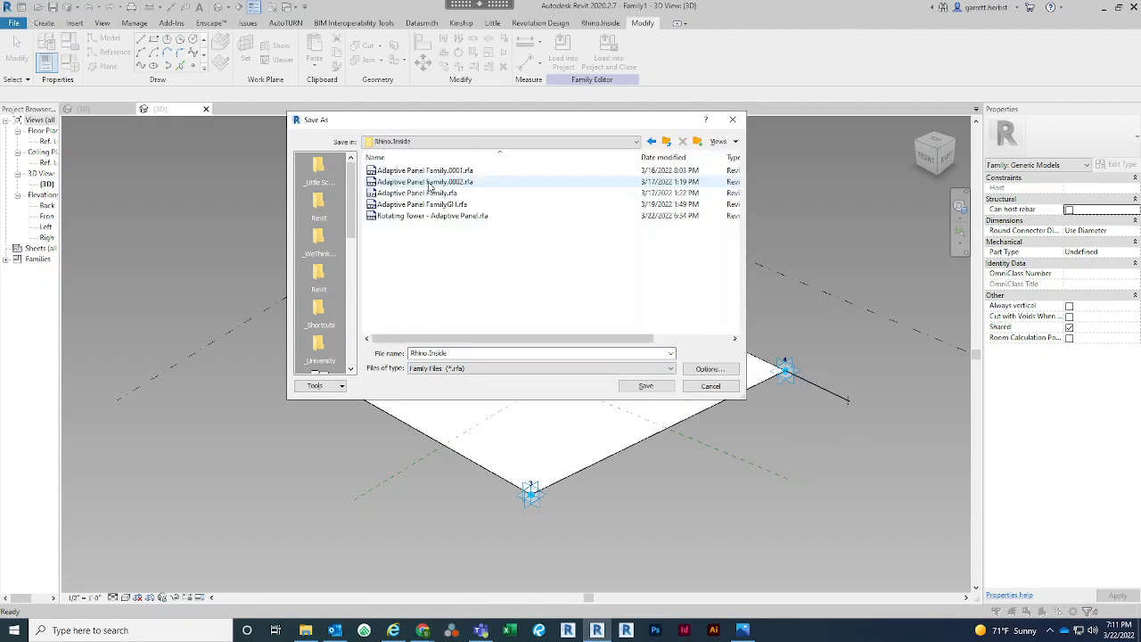
click(453, 217)
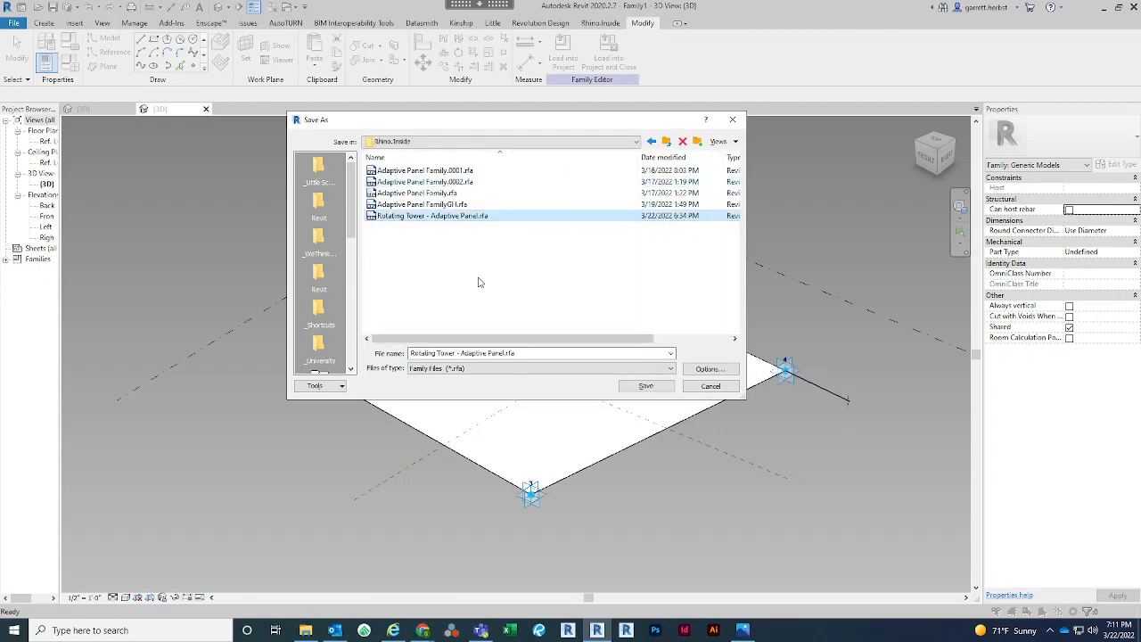
click(646, 386)
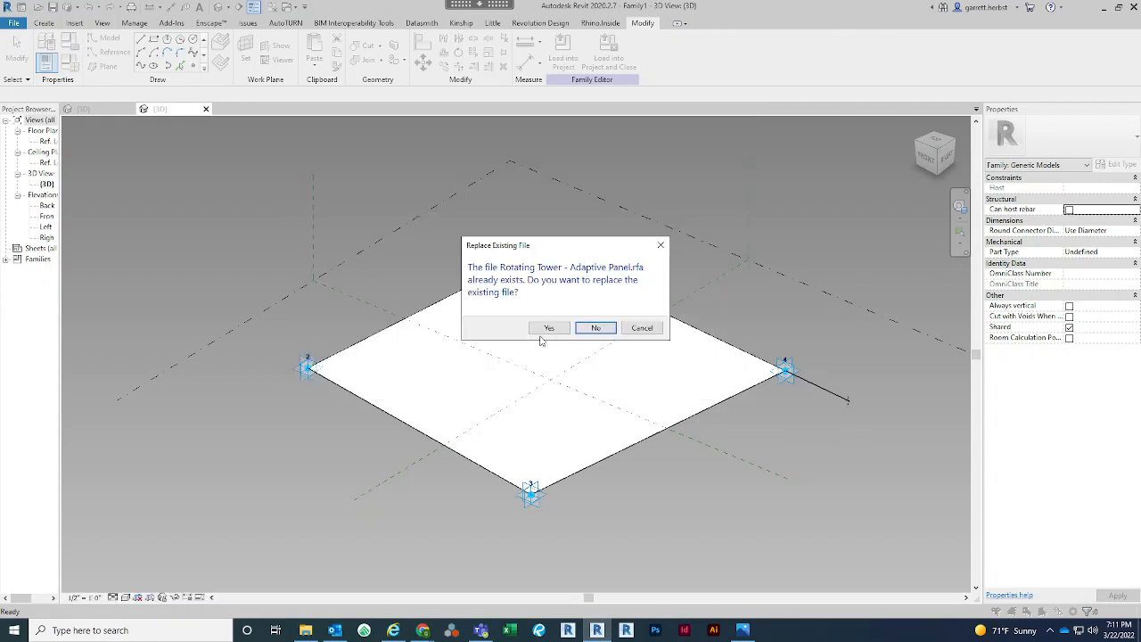
click(546, 329)
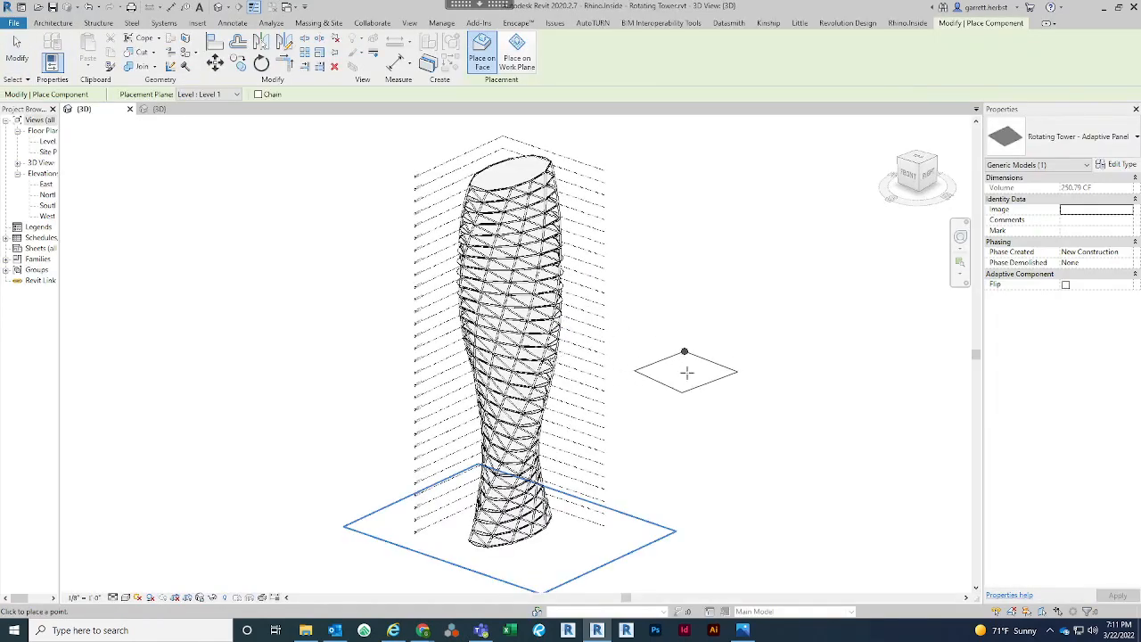
Place a trial Rotating Tower - Adaptive Panel beside the tower in the project and delete it
click(718, 398)
key(Escape)
click(751, 401)
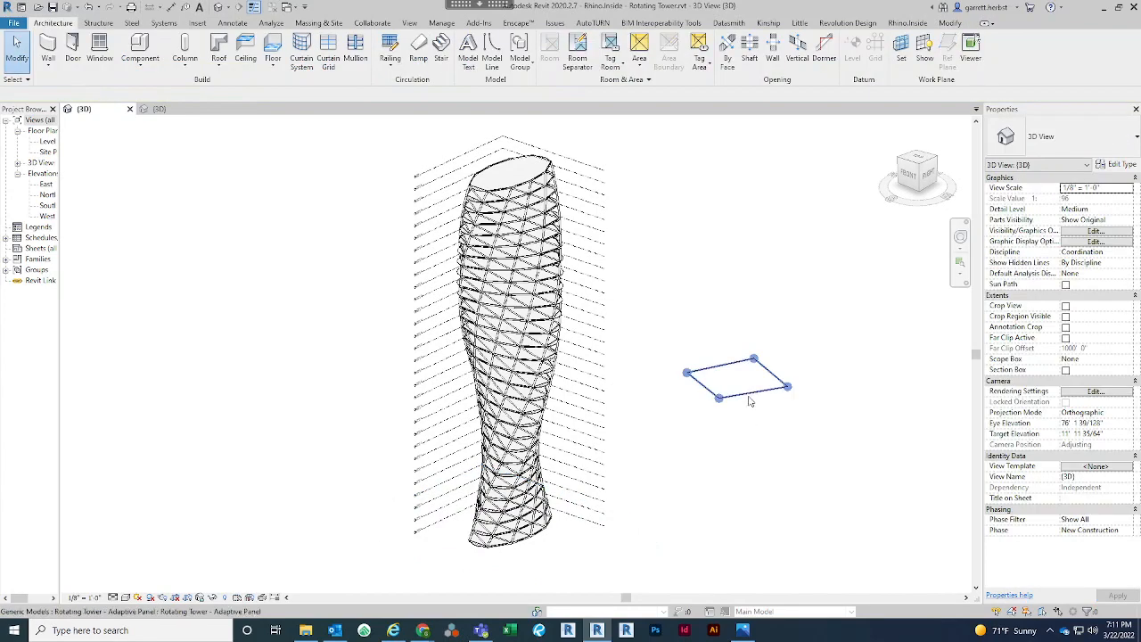
key(Delete)
middle_drag(730, 411, 719, 387)
scroll(719, 387, down, 1)
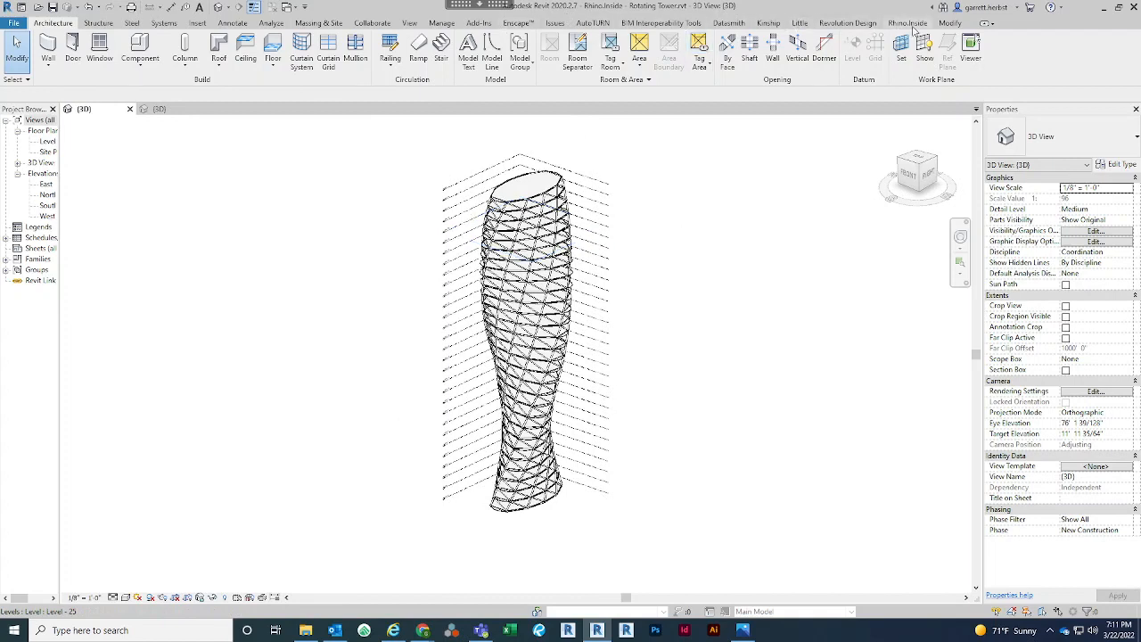
Open the Rotating Tower definition in Grasshopper through Rhino.Inside and look over the output components of the red group
click(908, 23)
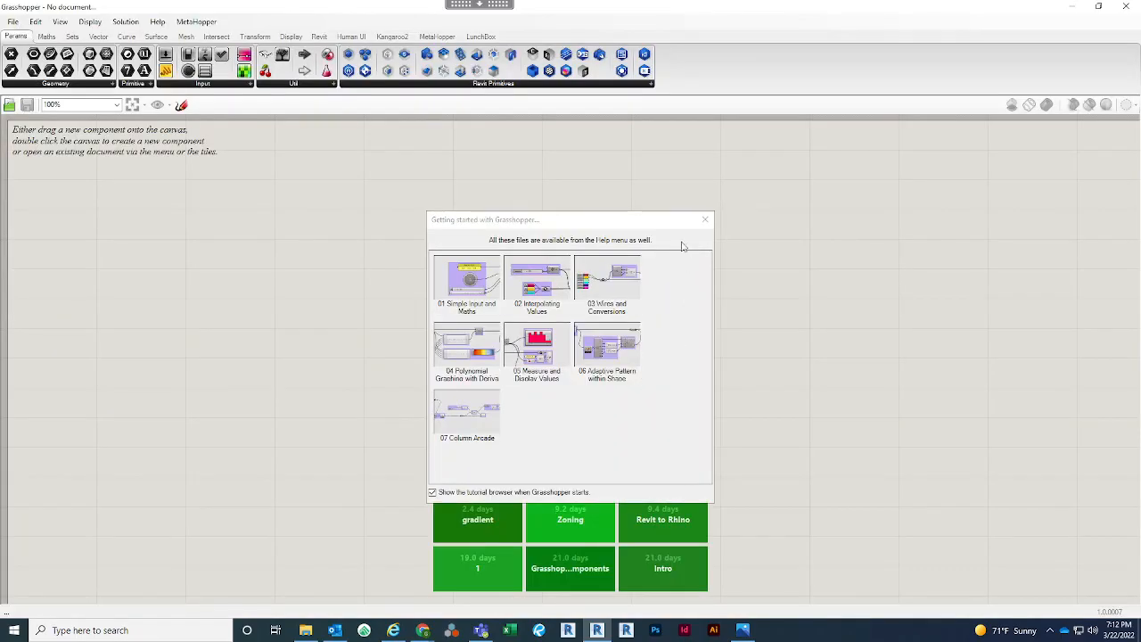
click(705, 220)
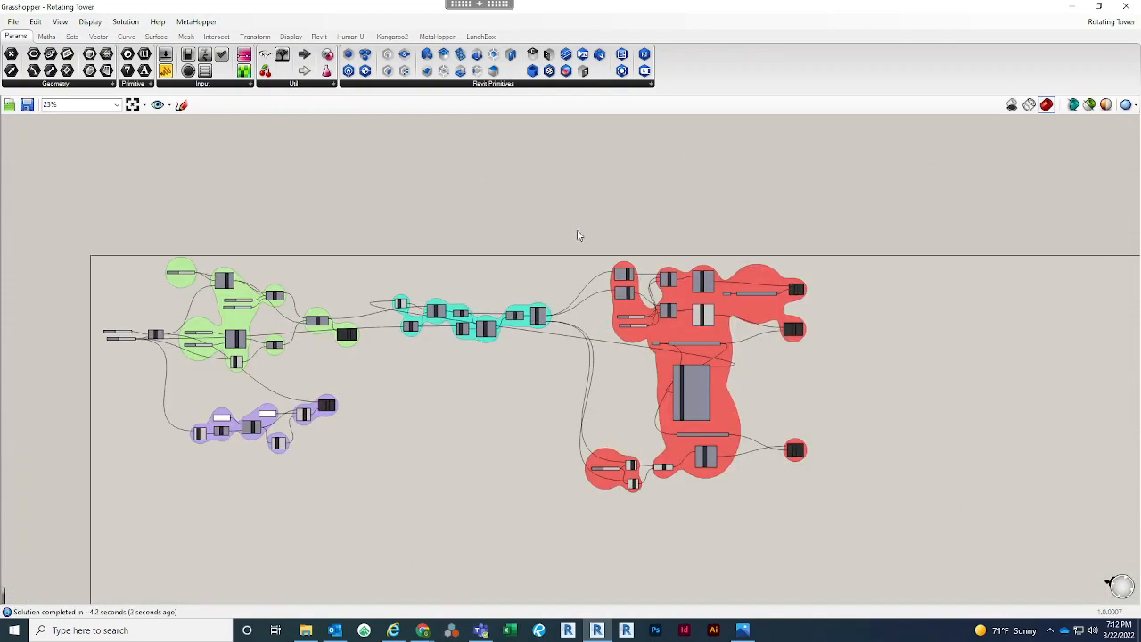
scroll(848, 435, up, 3)
drag(821, 540, 758, 157)
middle_click(793, 252)
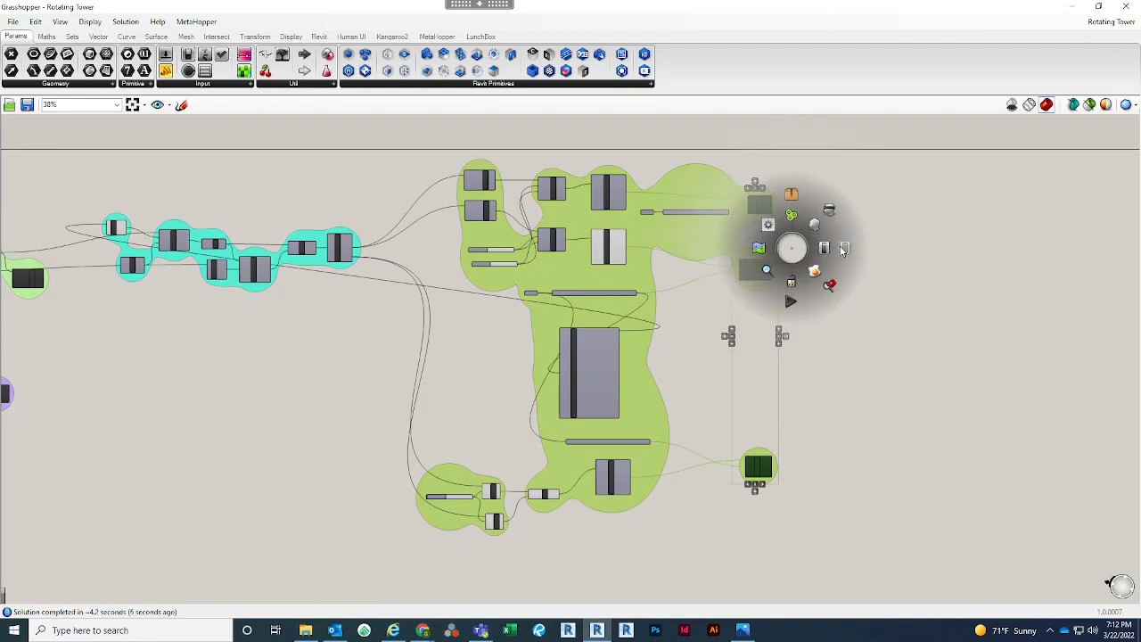
click(928, 323)
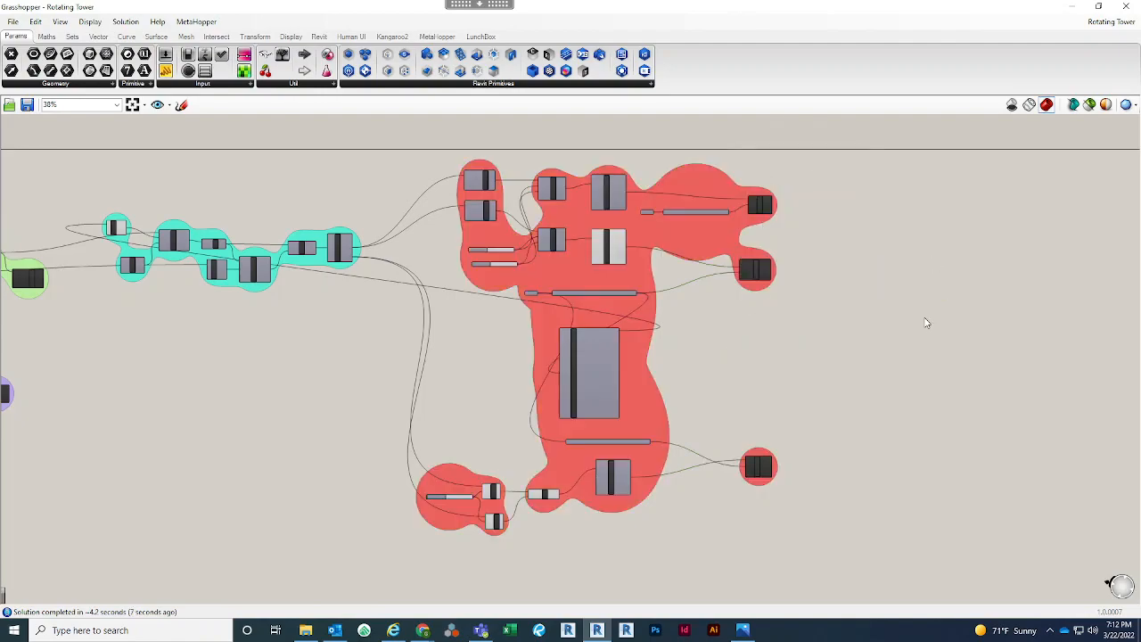
Arrange Revit and Grasshopper side by side and dock Revit's Properties palette beneath the Project Browser
mouse_move(665, 5)
mouse_down()
mouse_move(681, 121)
mouse_move(707, 147)
mouse_move(567, 378)
mouse_move(569, 197)
mouse_move(1140, 196)
mouse_move(1131, 207)
mouse_move(1137, 185)
mouse_up()
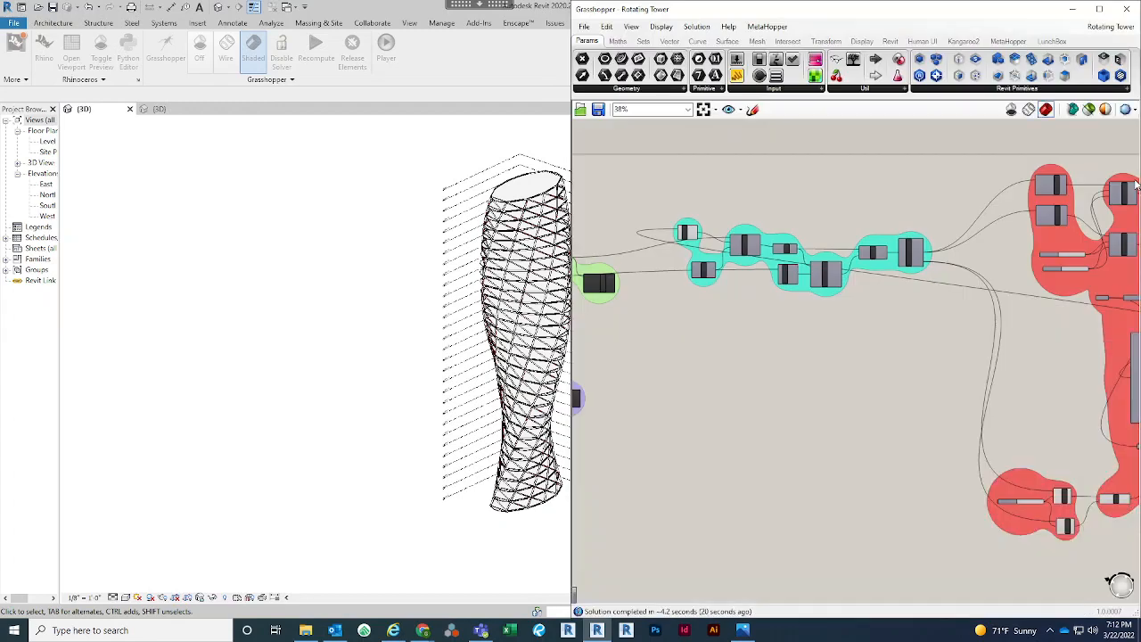
click(432, 169)
drag(392, 7, 2, 225)
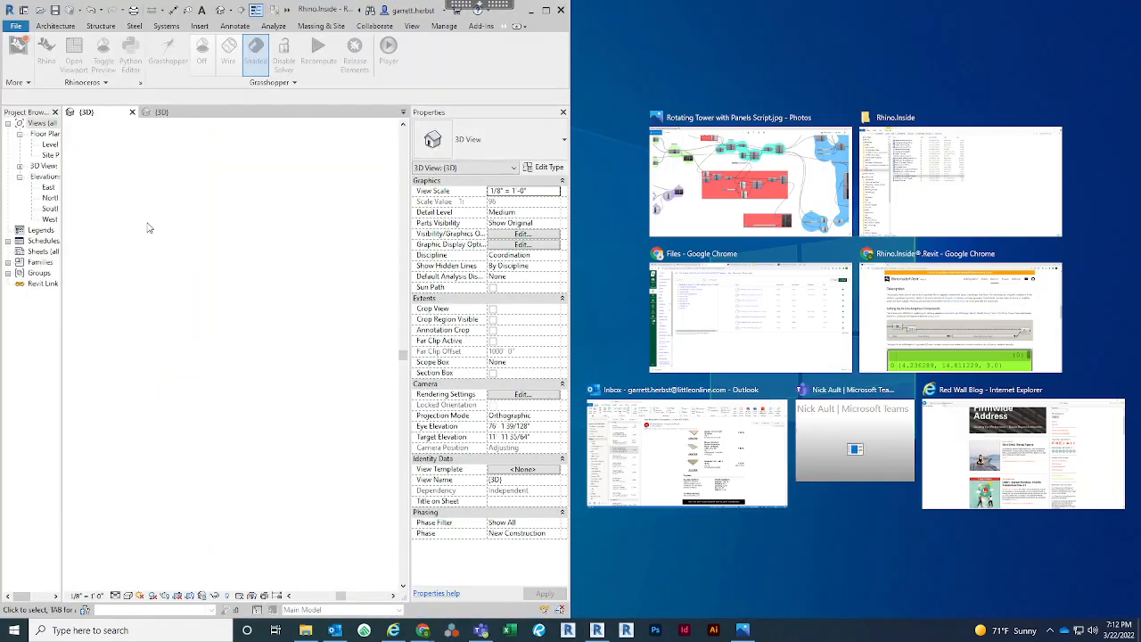
drag(506, 113, 3, 152)
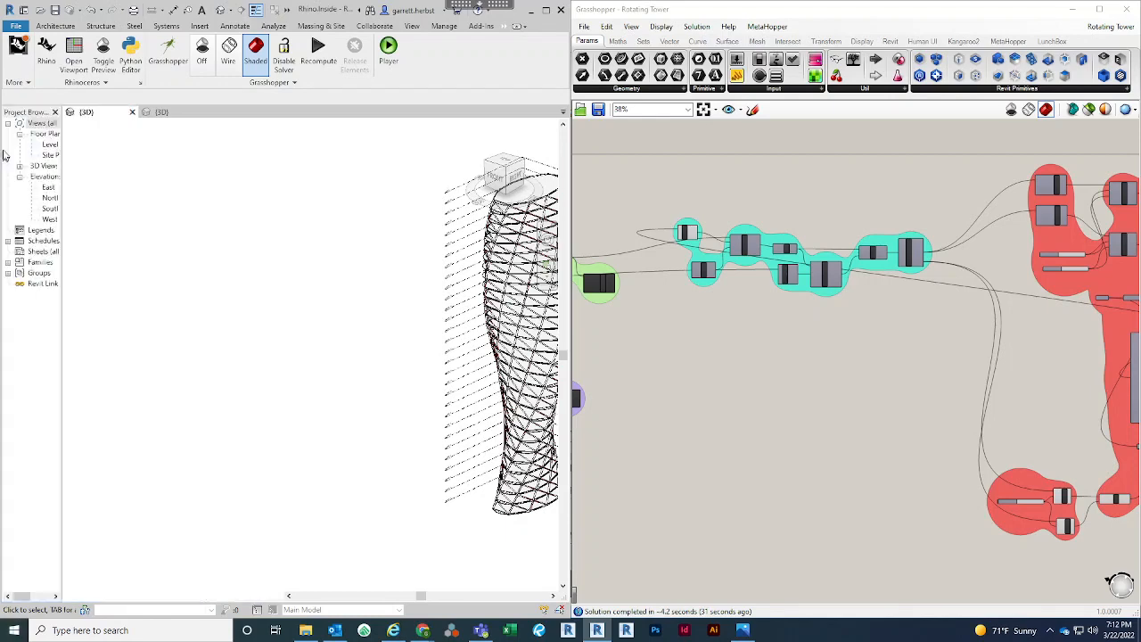
drag(160, 112, 30, 126)
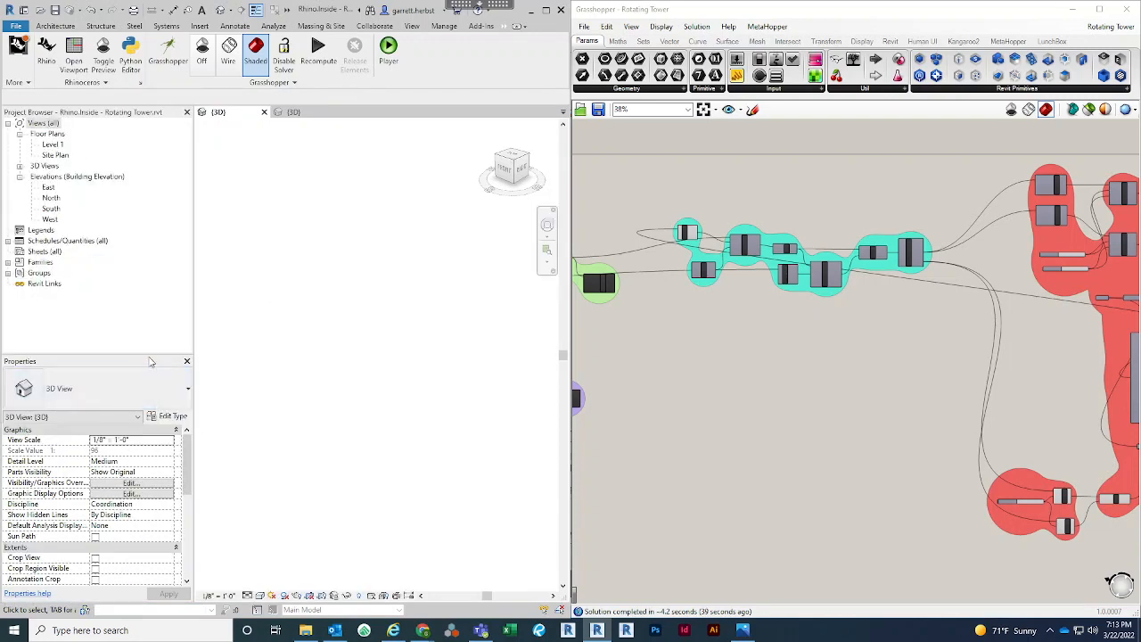
Examine the floor slab edges and diagonal framing along the tower's upper levels in the 3D view
scroll(313, 359, down, 5)
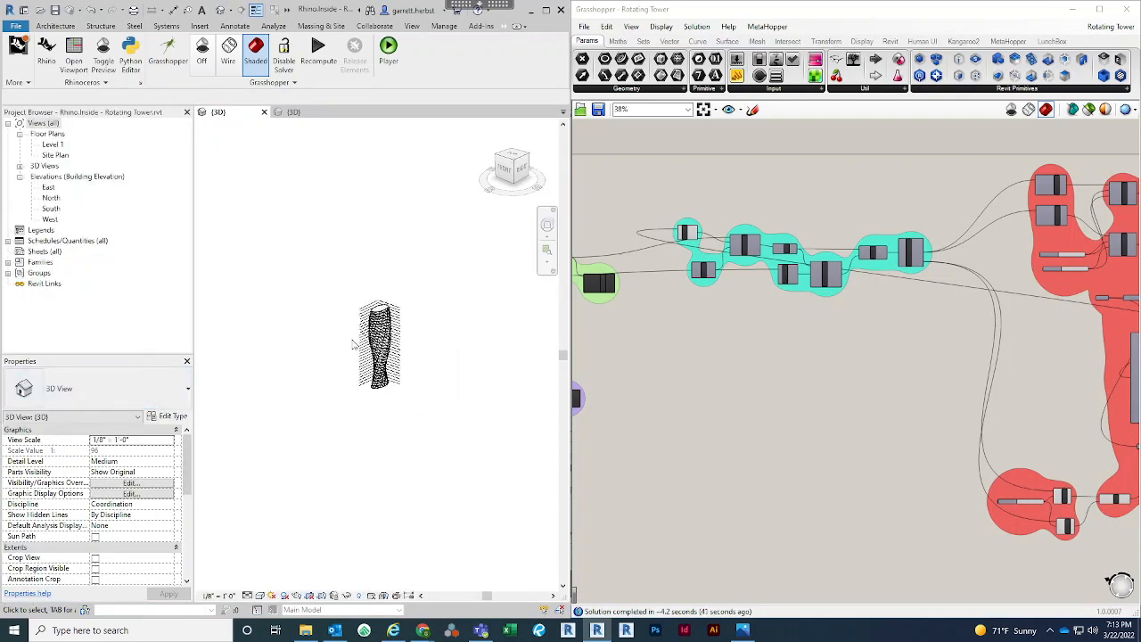
middle_drag(354, 344, 249, 276)
scroll(250, 277, up, 5)
scroll(225, 209, up, 1)
scroll(225, 208, up, 4)
middle_drag(241, 233, 260, 219)
scroll(260, 218, down, 1)
scroll(370, 191, up, 5)
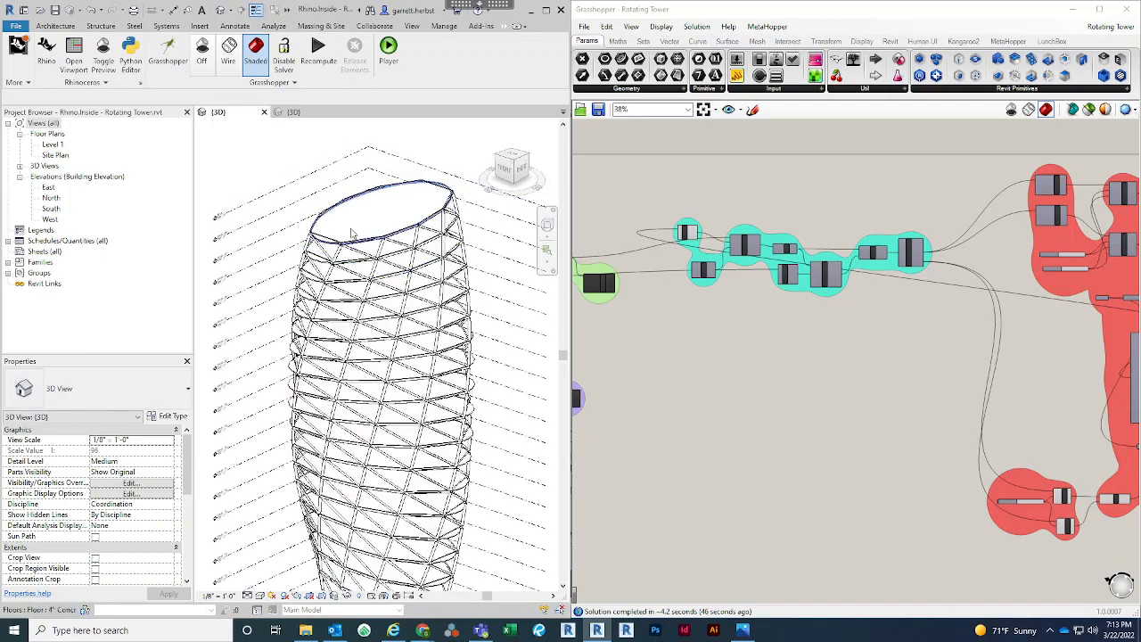
scroll(324, 251, down, 1)
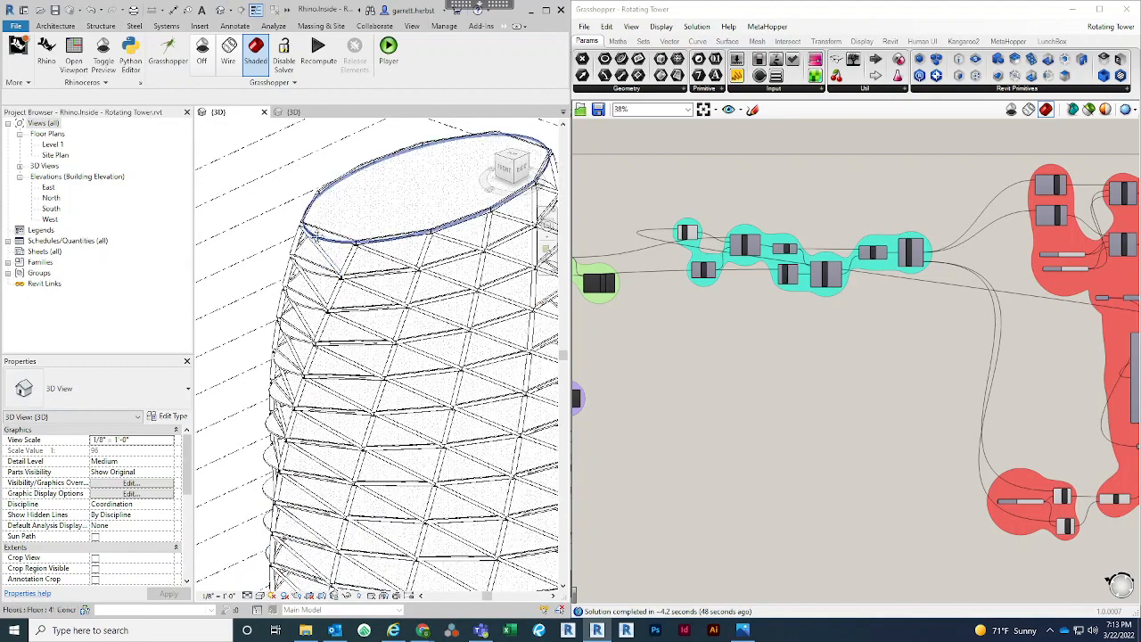
middle_drag(353, 244, 325, 219)
scroll(325, 220, down, 1)
scroll(383, 414, up, 5)
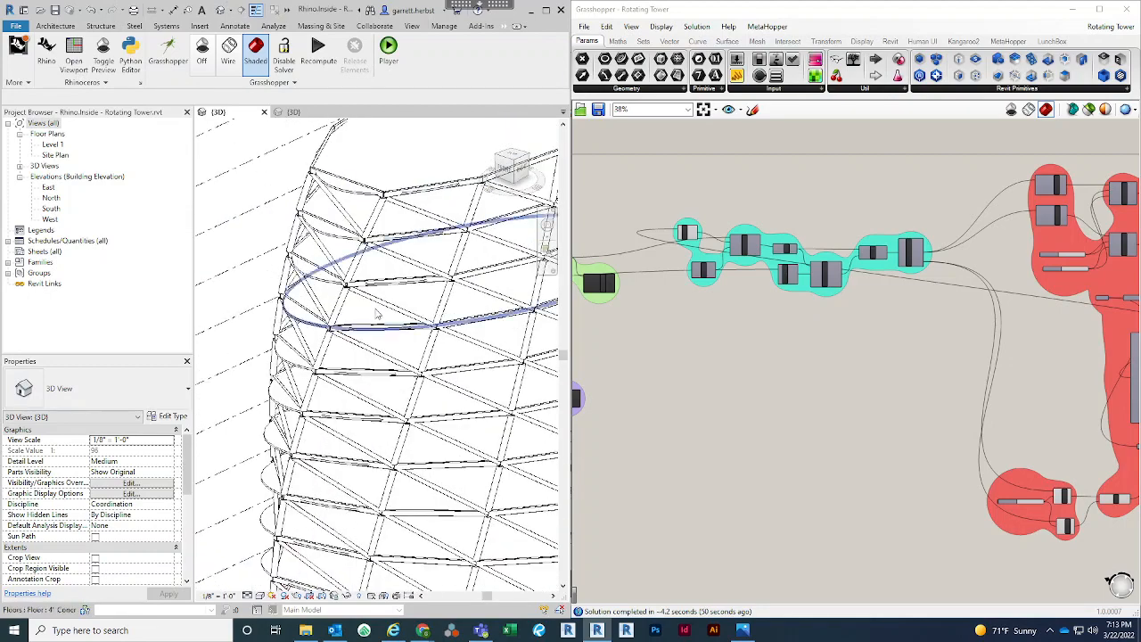
scroll(332, 305, up, 2)
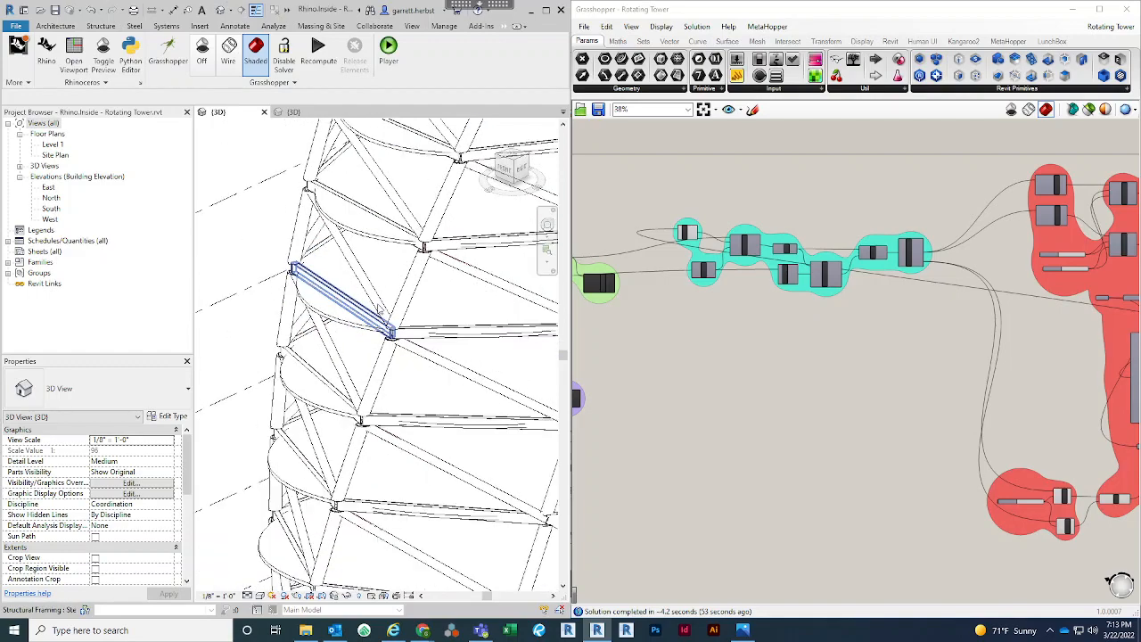
scroll(375, 319, down, 3)
scroll(367, 231, up, 1)
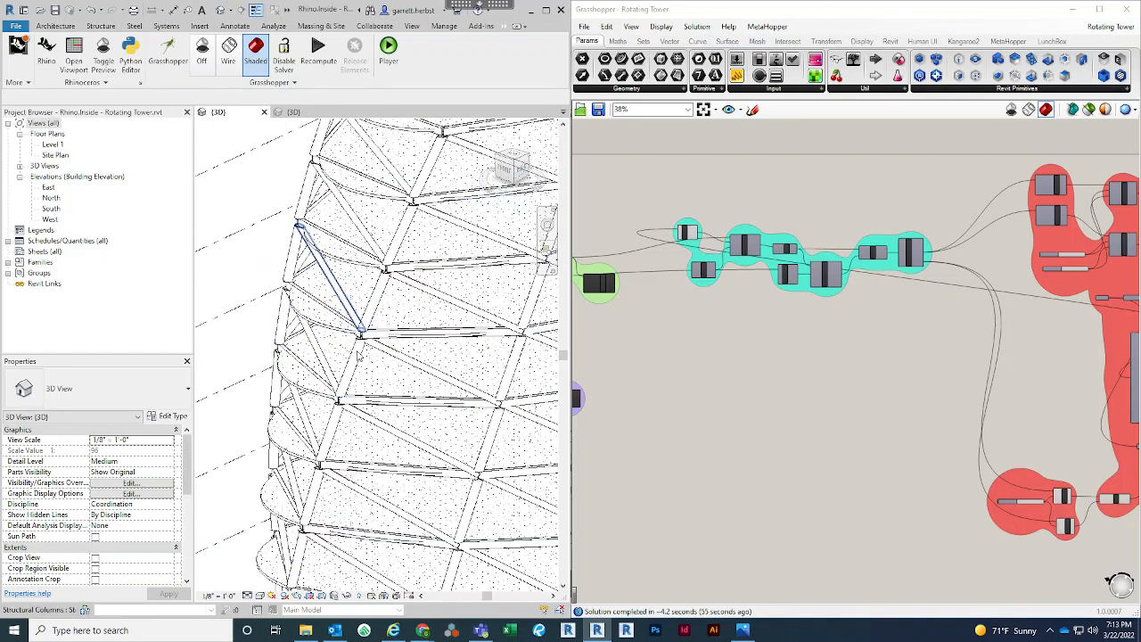
scroll(328, 326, down, 1)
scroll(328, 327, up, 1)
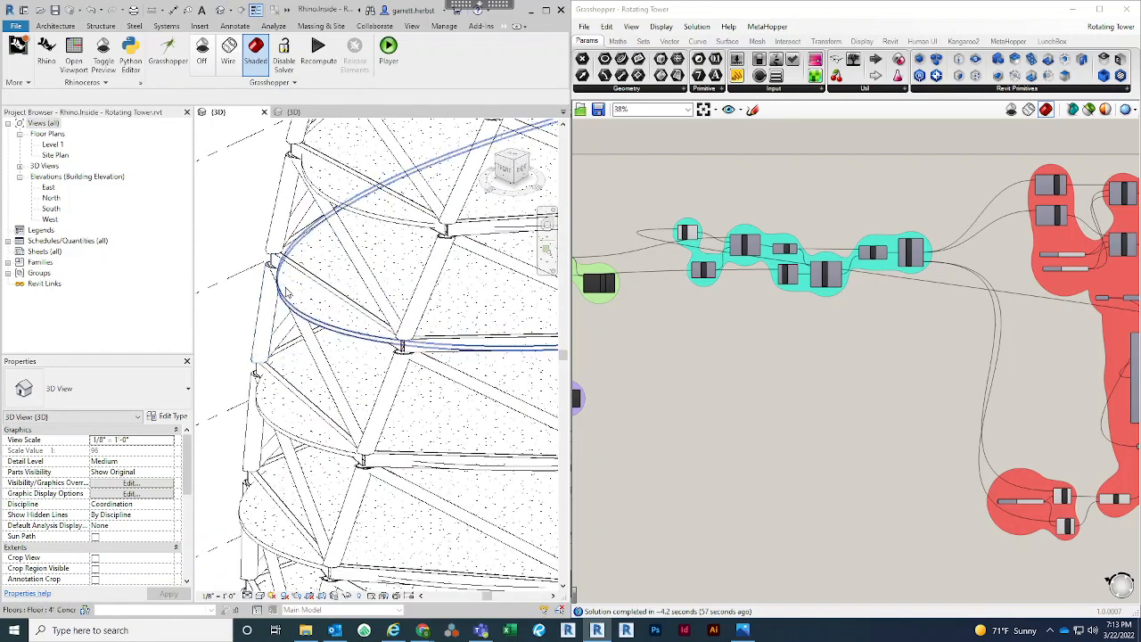
scroll(326, 303, down, 2)
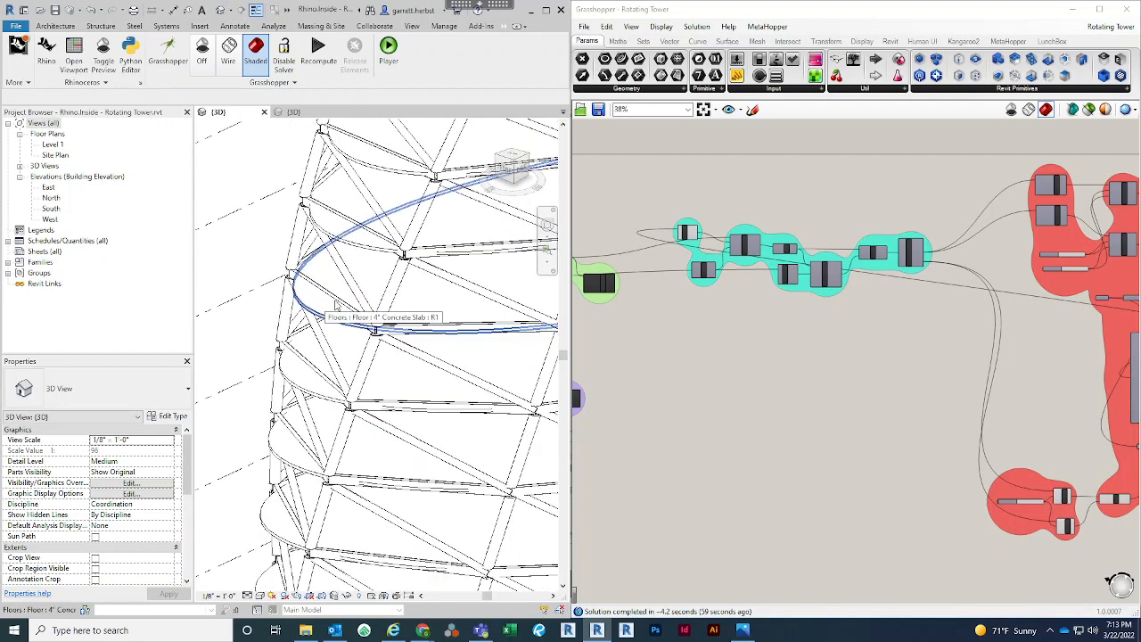
Move the Division component of the Exterior Surface group slightly away from the XY Plane and Offset Curve components
scroll(795, 389, down, 3)
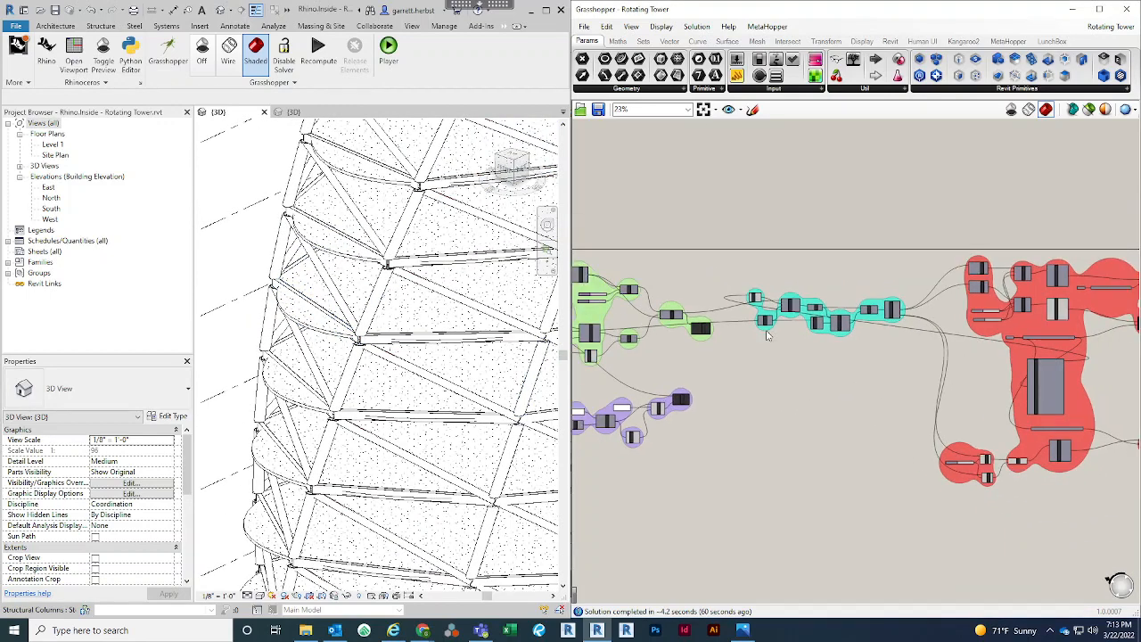
click(743, 630)
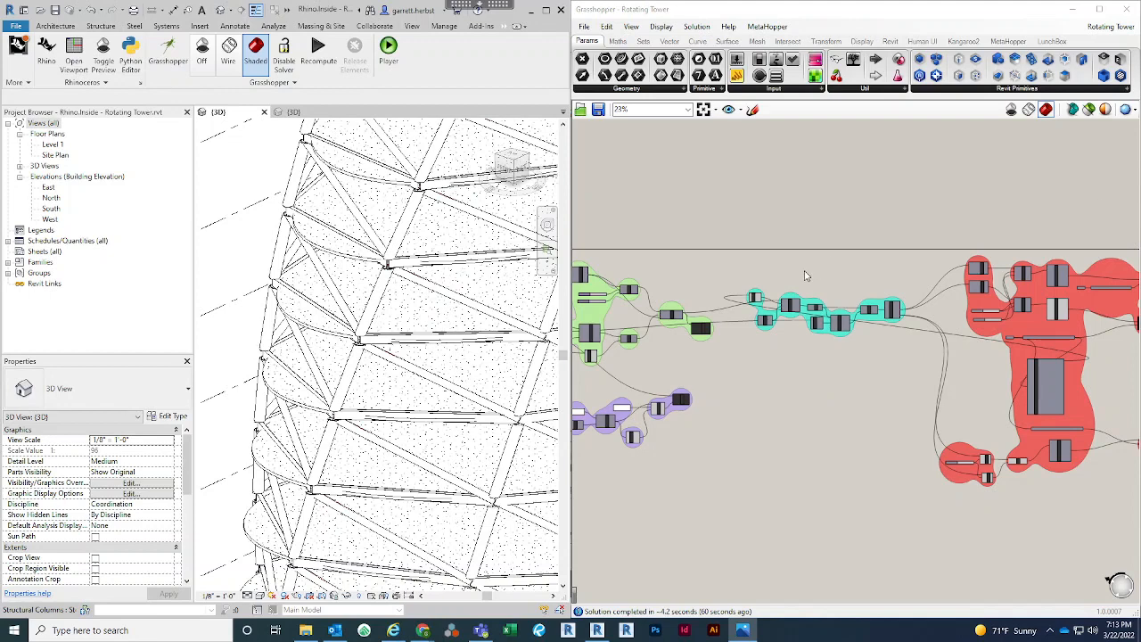
scroll(805, 275, up, 8)
right_click(840, 307)
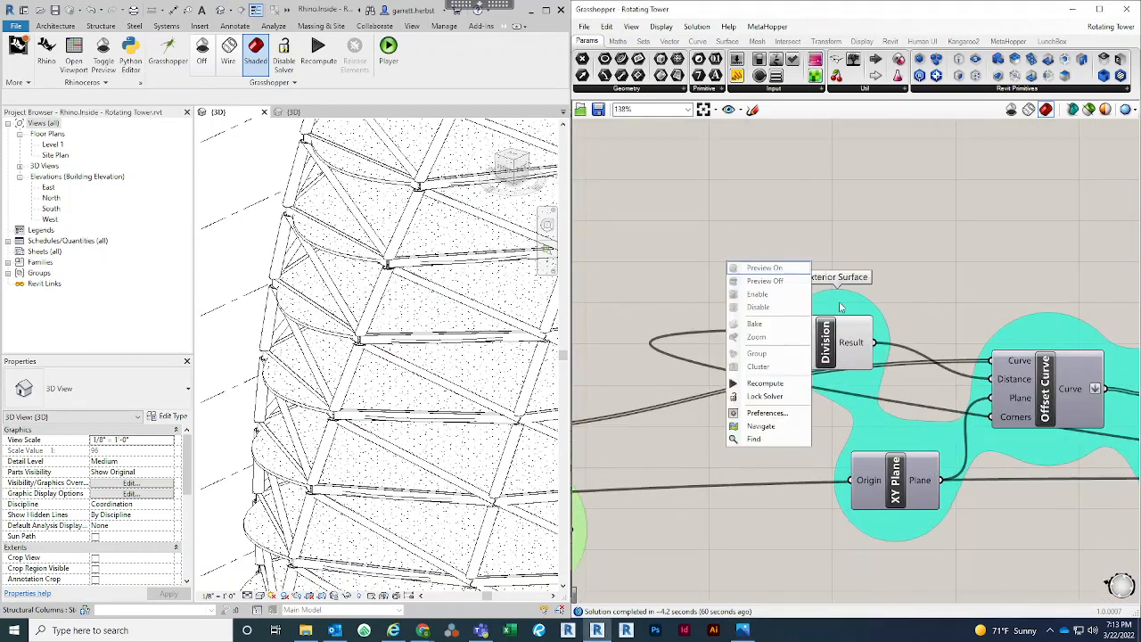
right_drag(1021, 397, 933, 372)
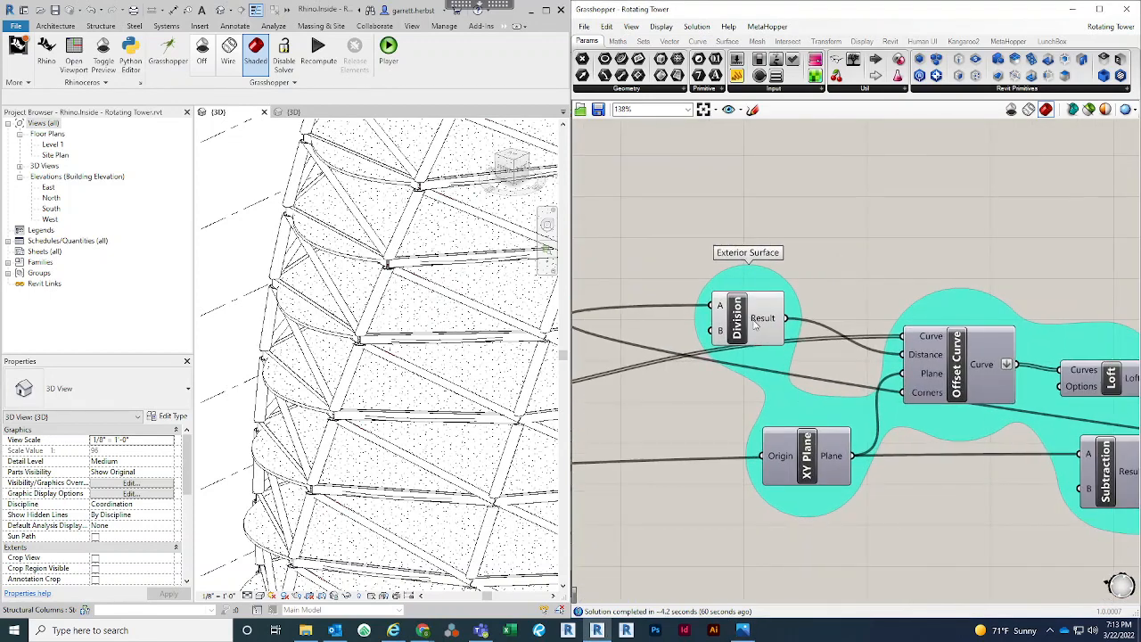
drag(755, 325, 743, 313)
scroll(758, 255, down, 3)
scroll(824, 306, up, 3)
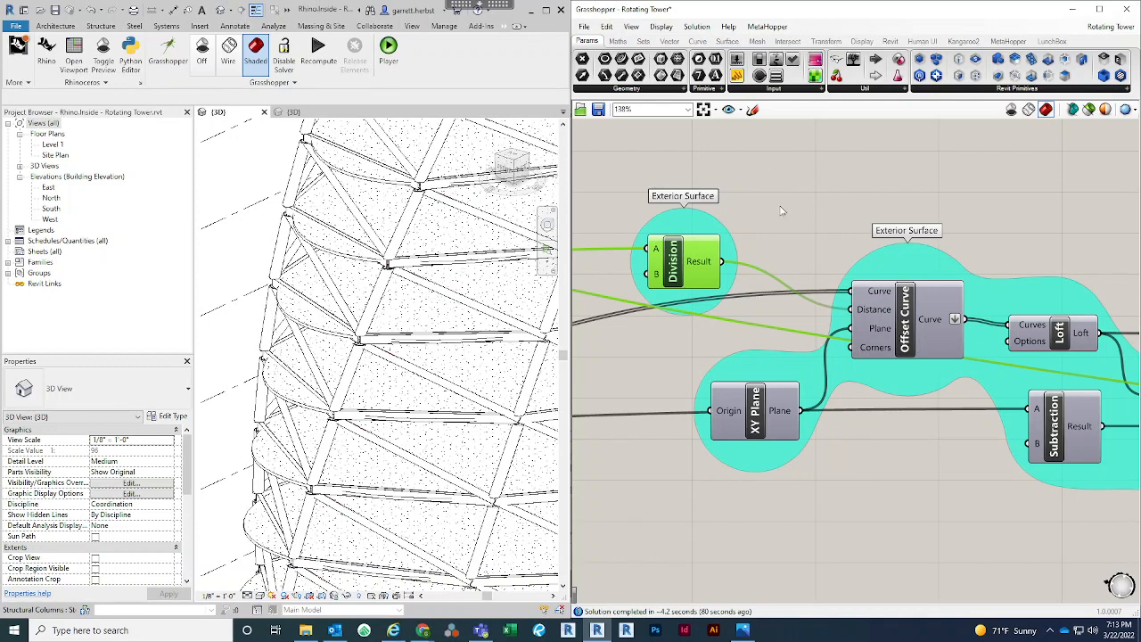
right_drag(775, 175, 847, 240)
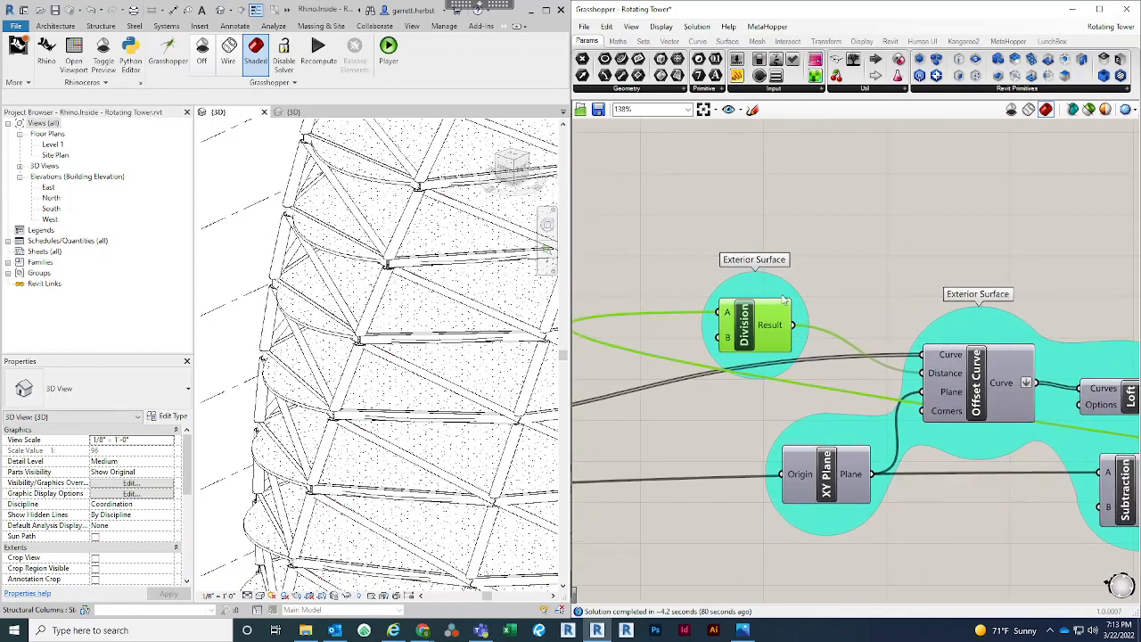
click(788, 241)
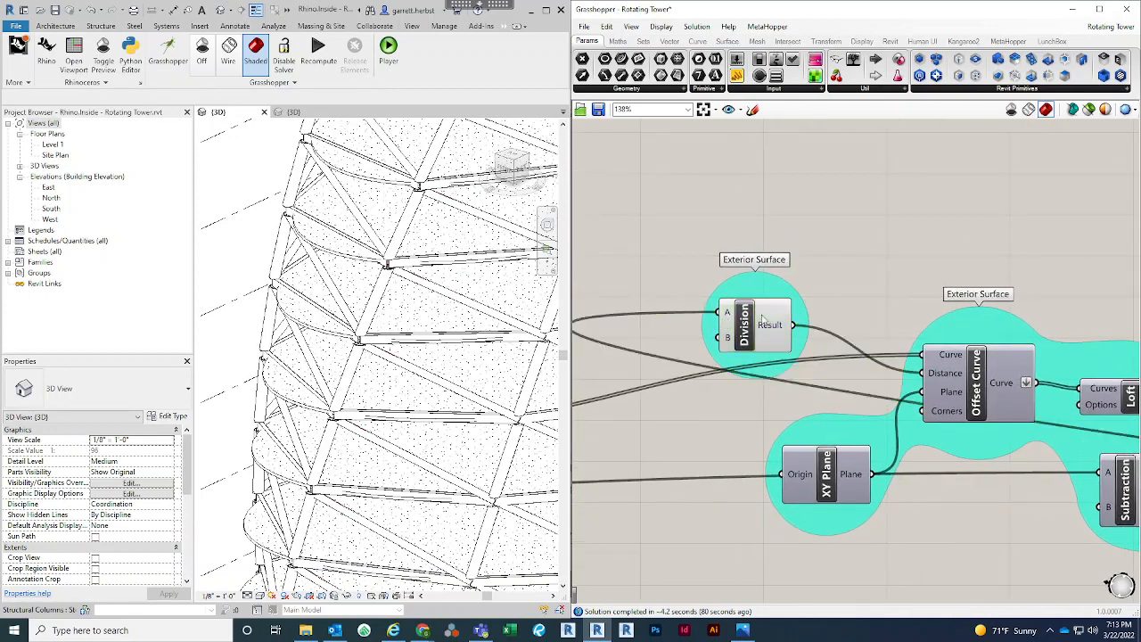
Add a Multiplication component above the Exterior Surface group's Division component
double_click(794, 229)
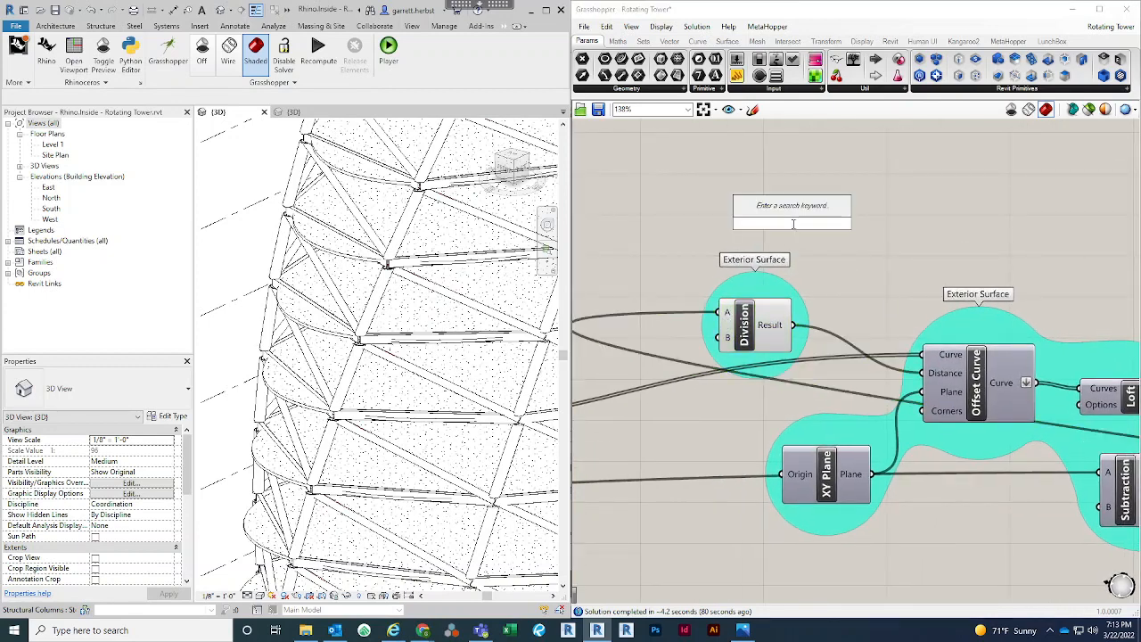
text(multi)
key(Up)
key(Up)
key(Up)
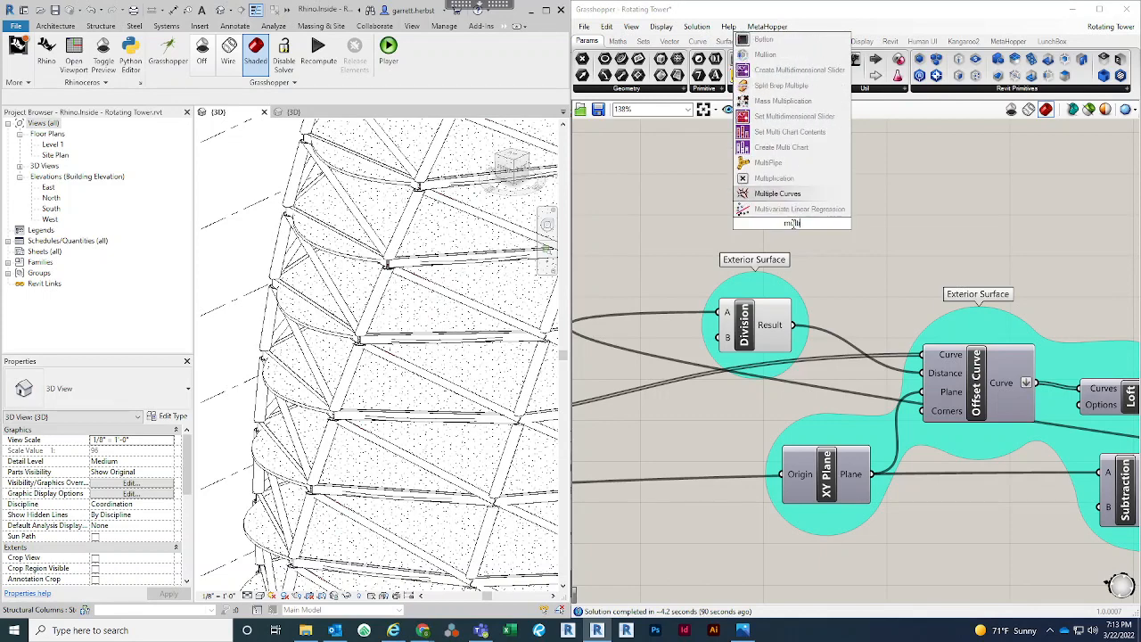
key(Down)
key(Return)
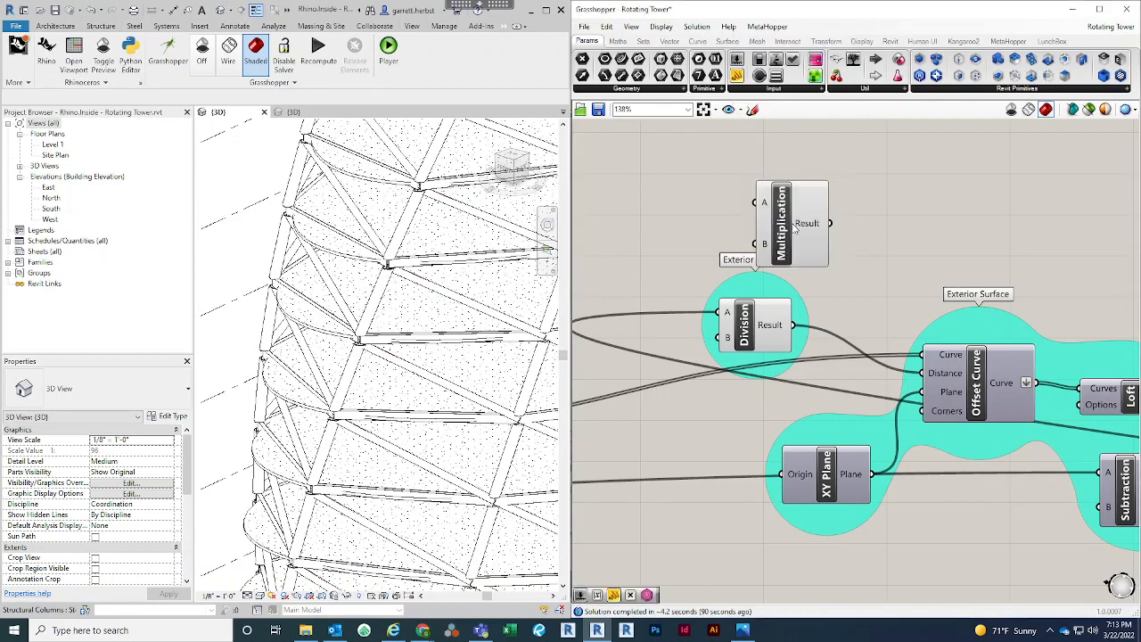
Add a number slider with the value 3 and connect it to the Multiplication component's B input
double_click(680, 265)
text(3)
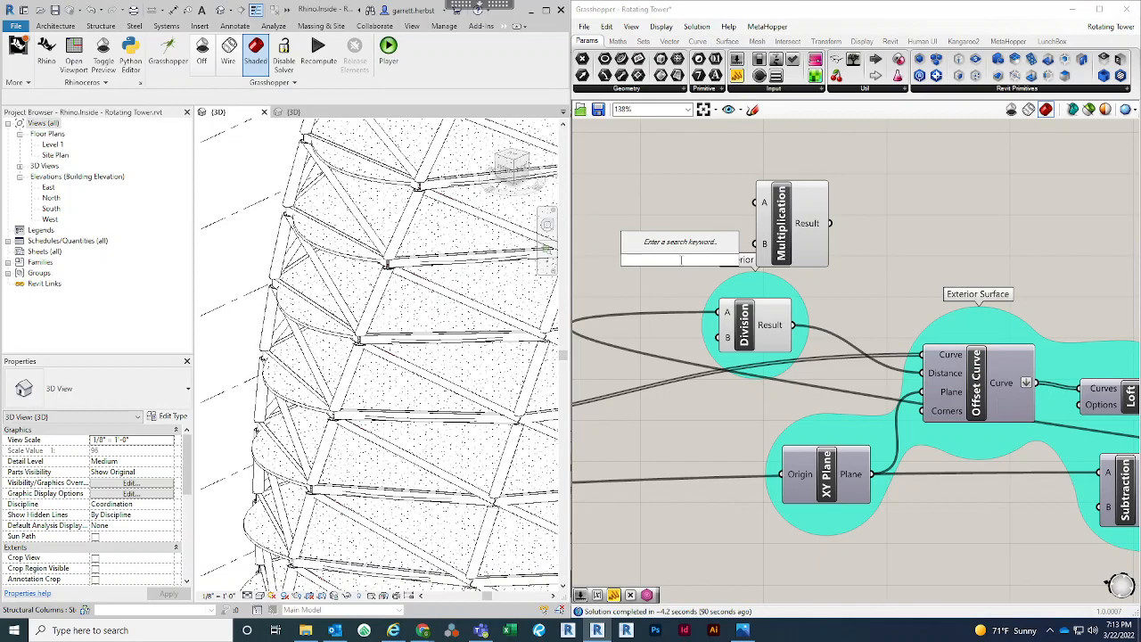
key(Return)
drag(712, 260, 655, 261)
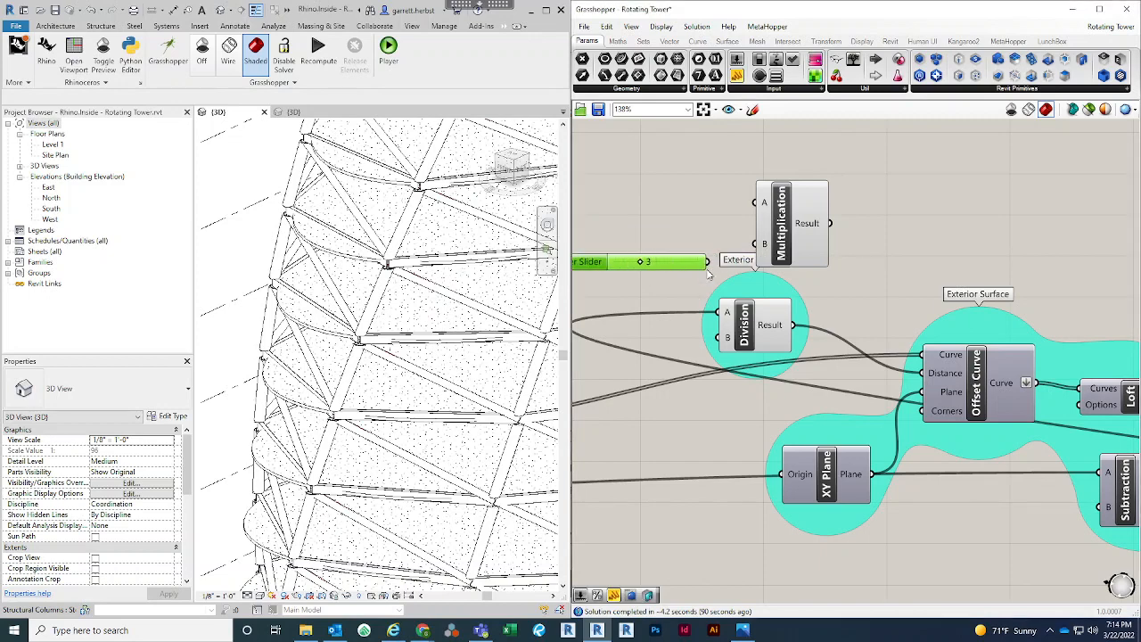
drag(708, 261, 763, 246)
click(860, 268)
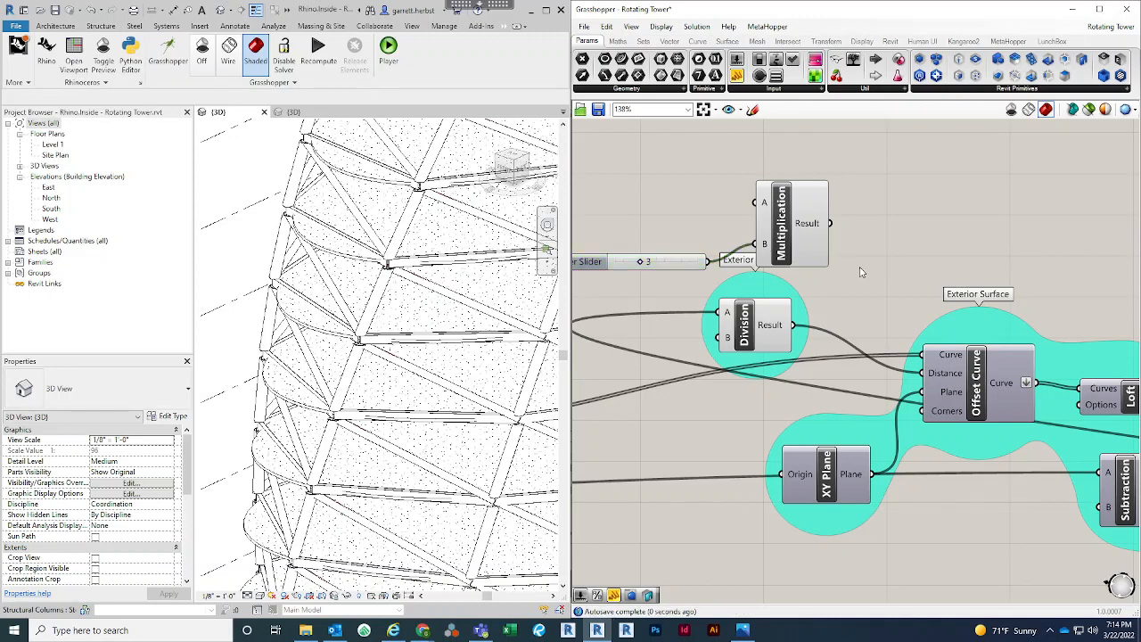
right_drag(874, 245, 855, 248)
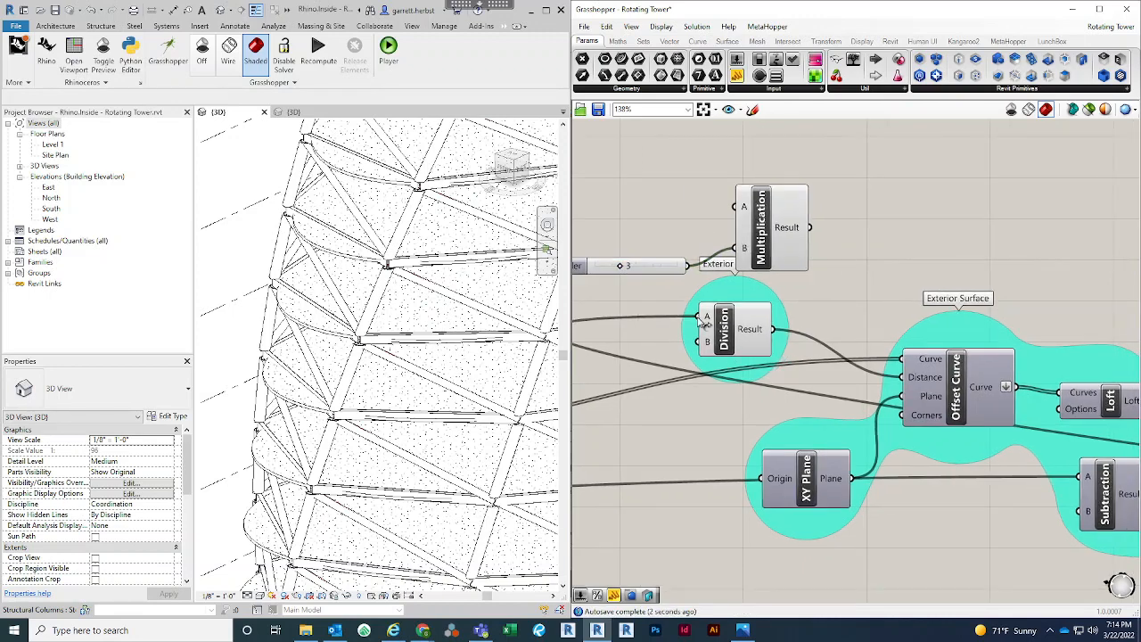
Move the wire from the Division component's A input to Multiplication's A input and inspect Multiplication's error message and input value
drag(700, 318, 741, 209)
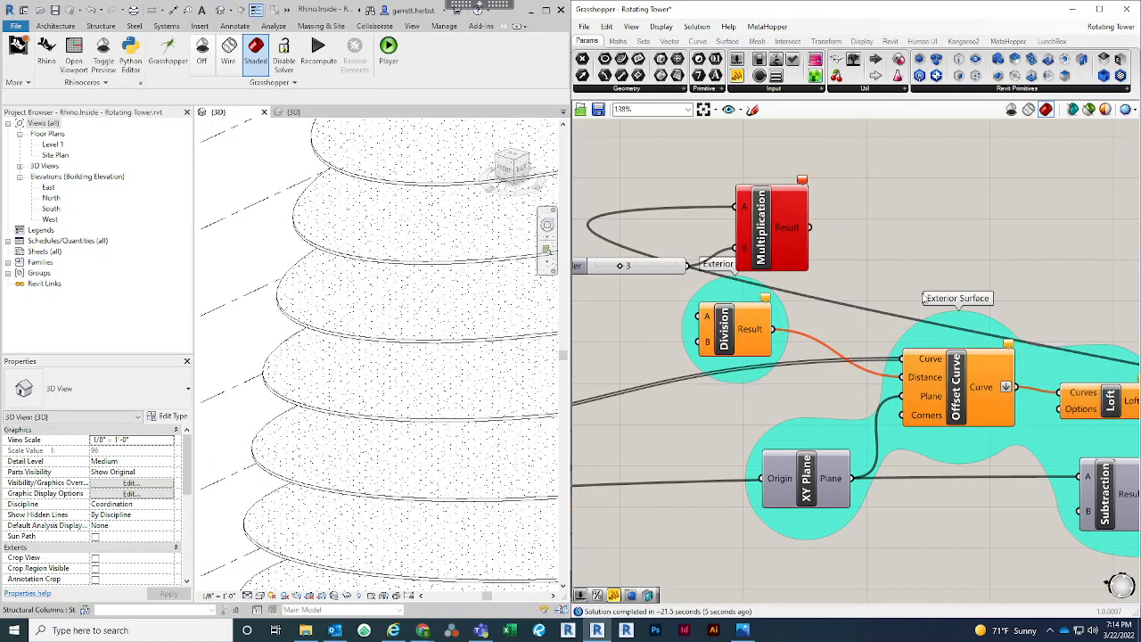
right_drag(792, 201, 701, 226)
mouse_move(701, 227)
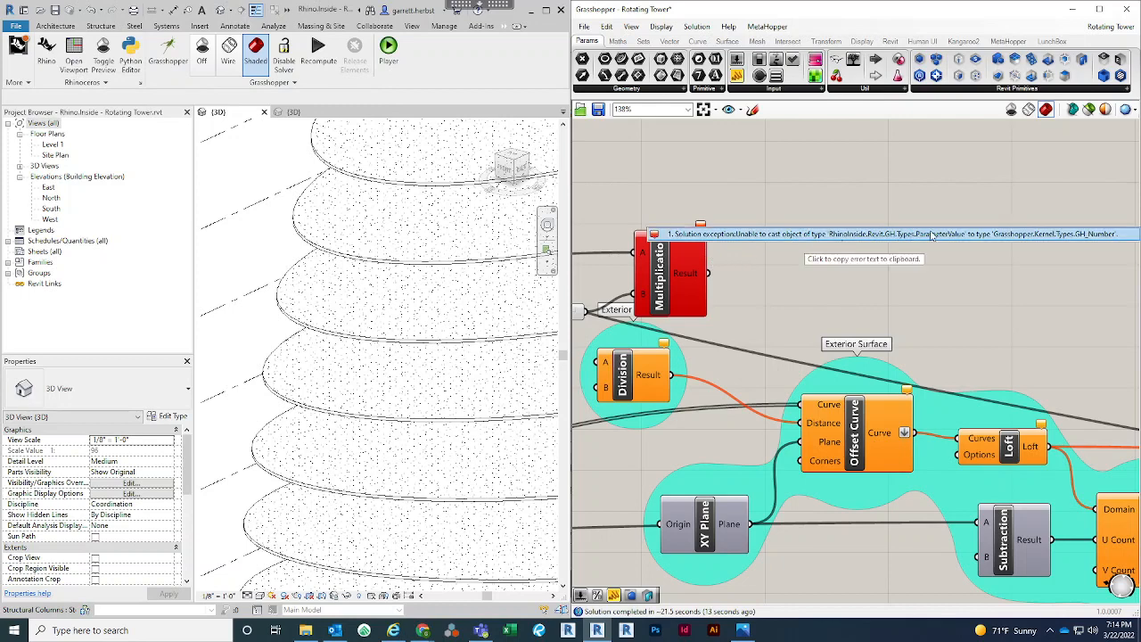
right_drag(852, 288, 988, 281)
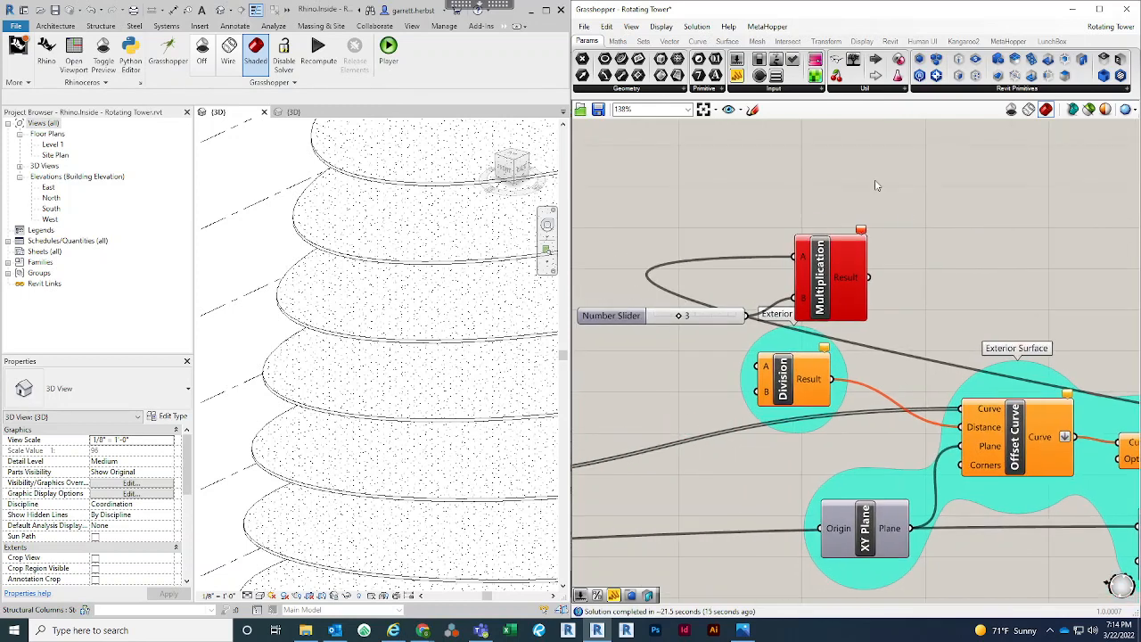
right_drag(818, 184, 929, 251)
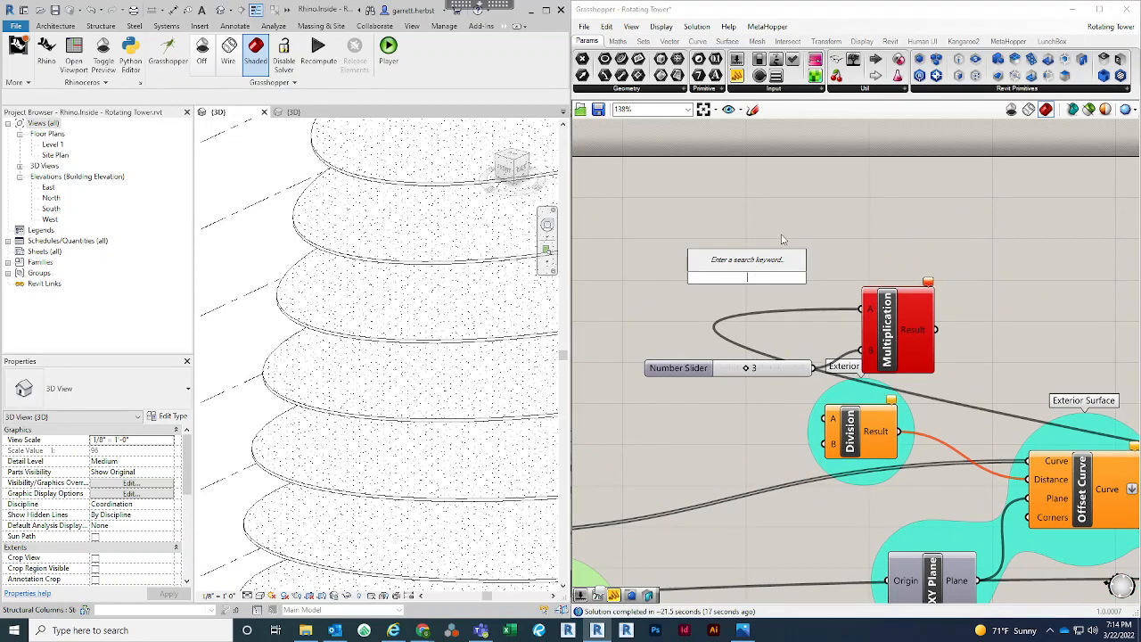
mouse_move(875, 310)
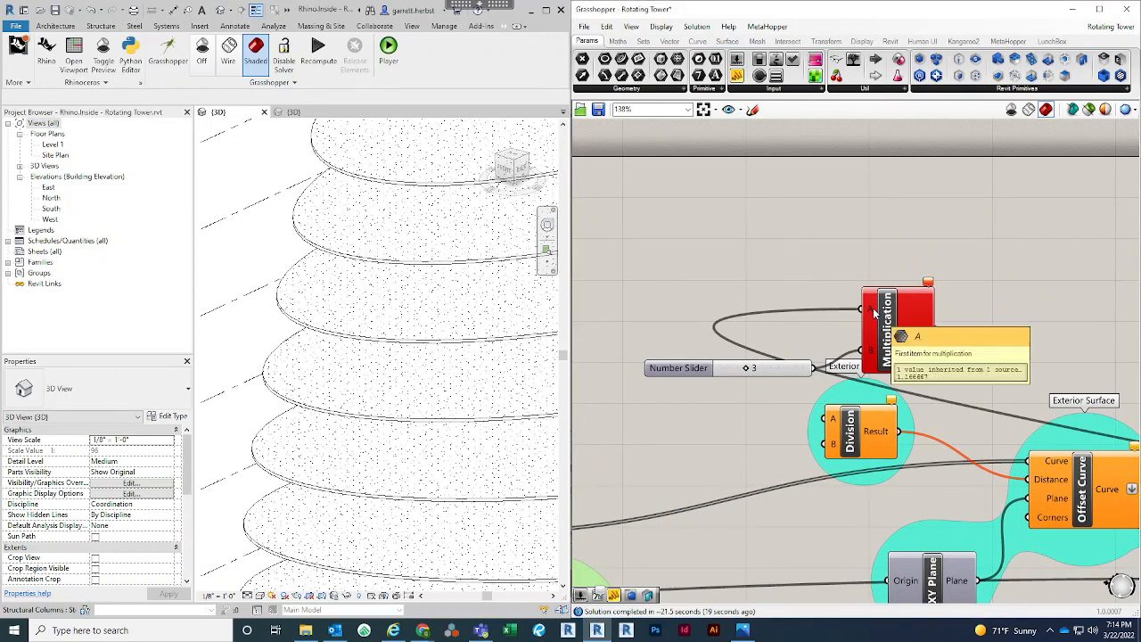
Add an Absolute component, reroute Multiplication's A wire into its Value input, and connect its Result to Multiplication's A input
double_click(742, 295)
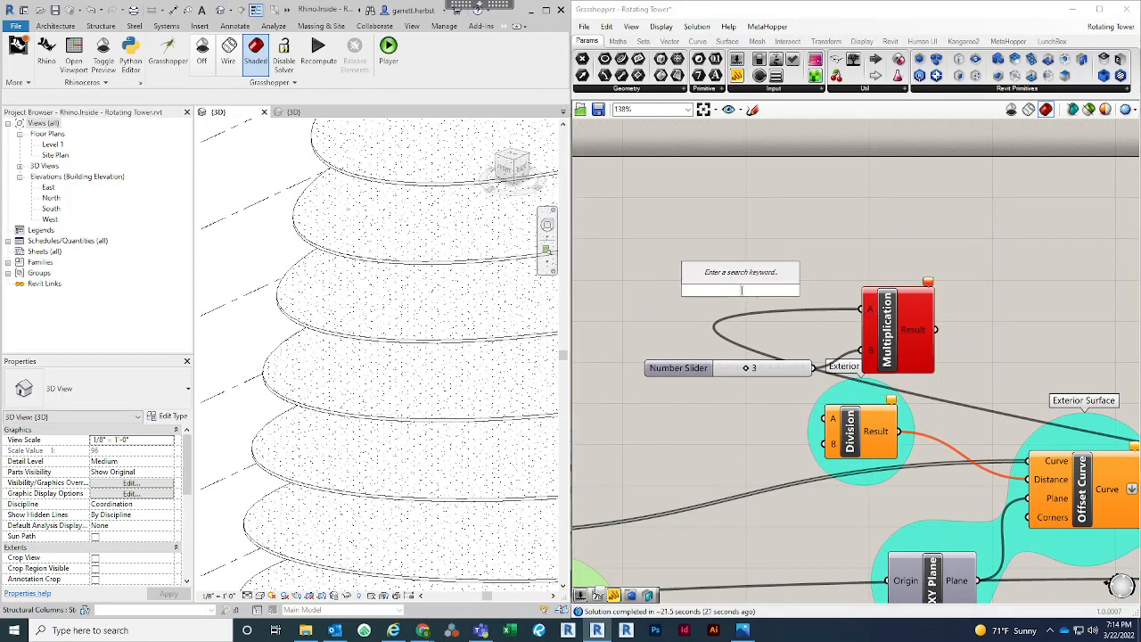
text(abs)
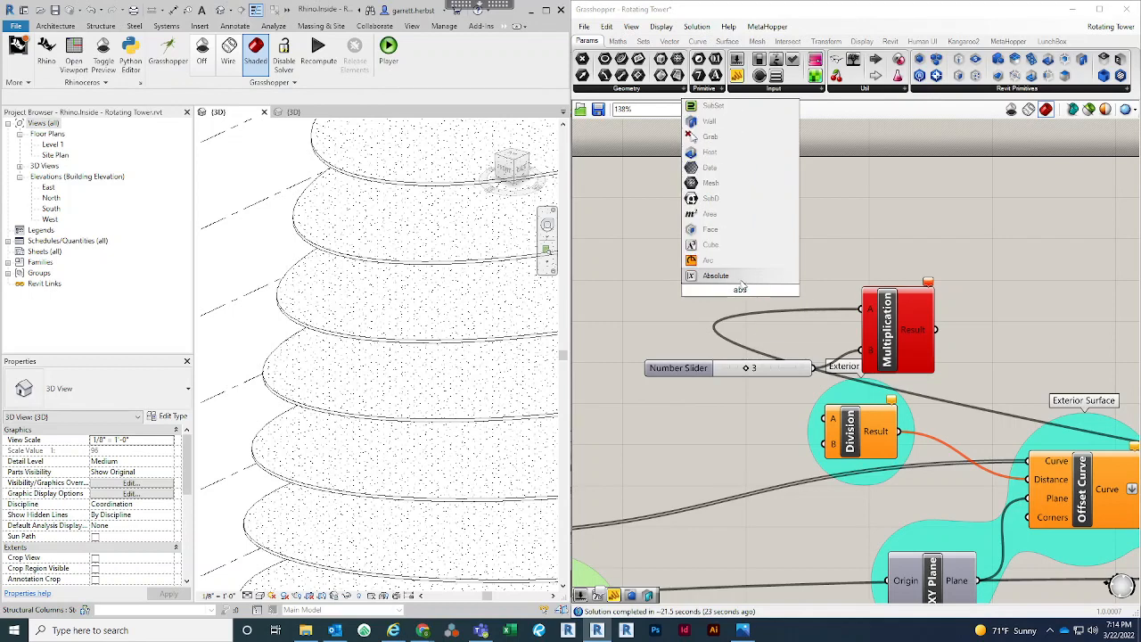
key(Return)
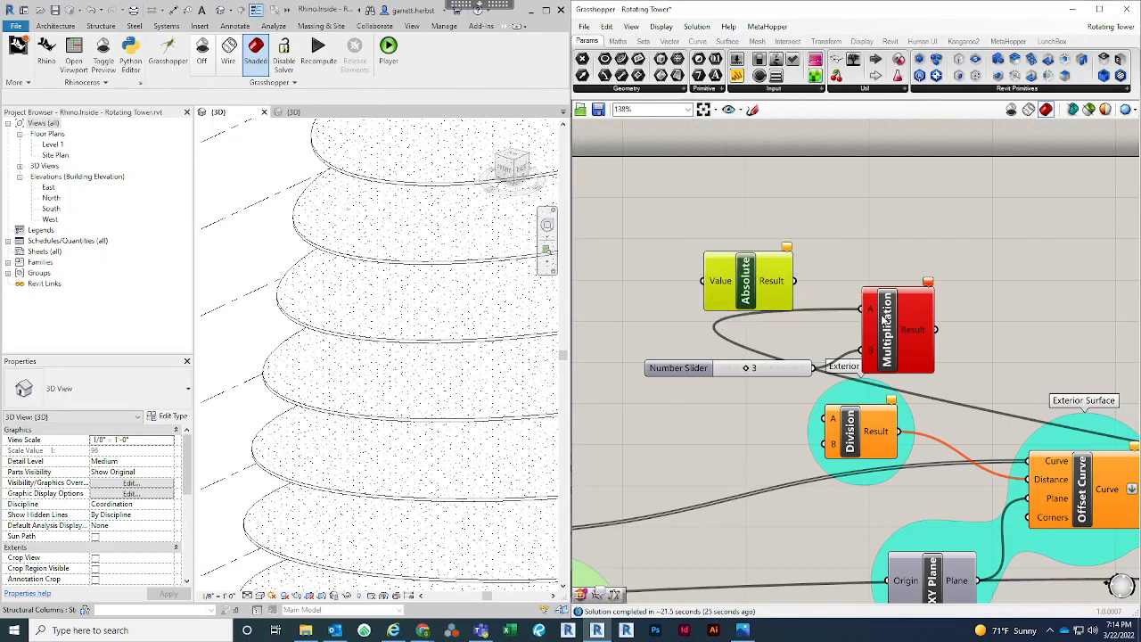
key(ctrl+z)
key(ctrl+z)
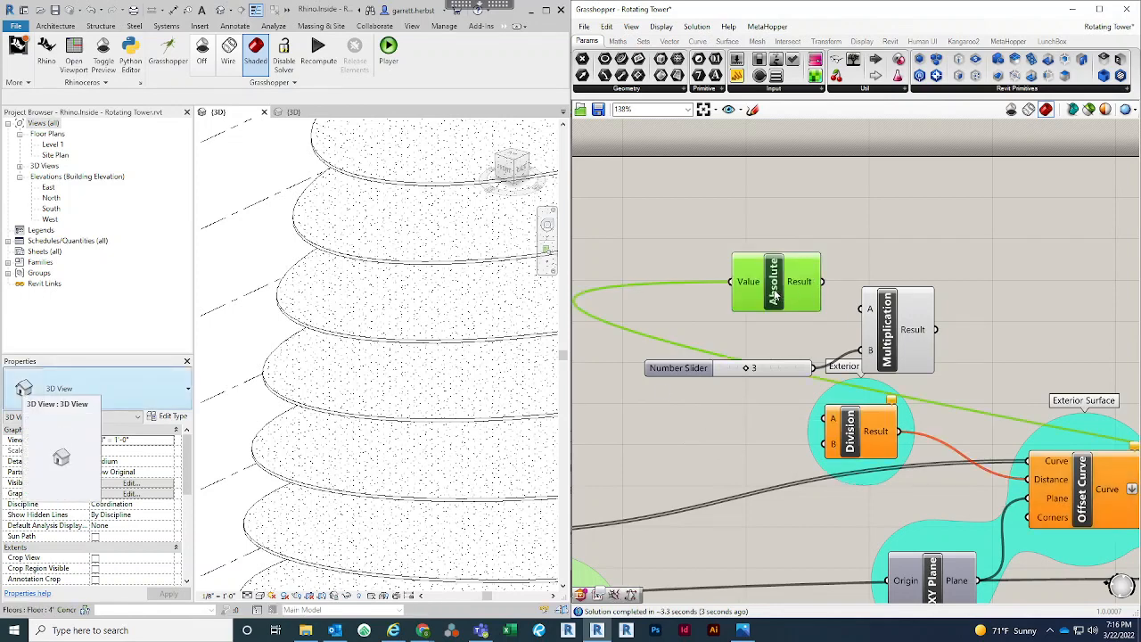
drag(780, 296, 756, 291)
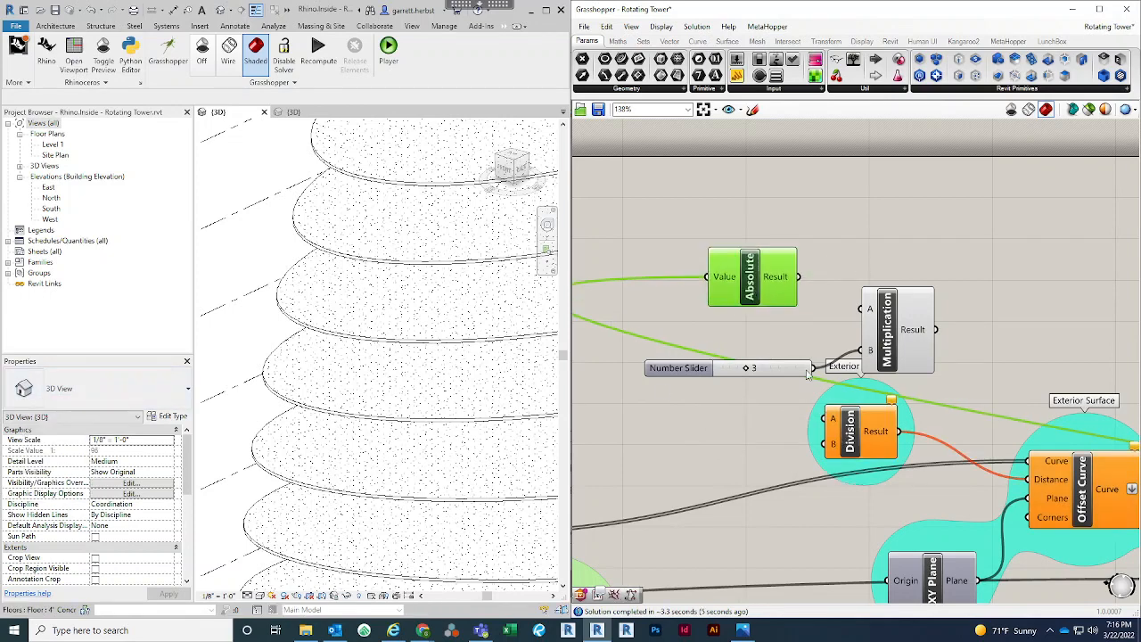
drag(798, 277, 859, 309)
click(945, 238)
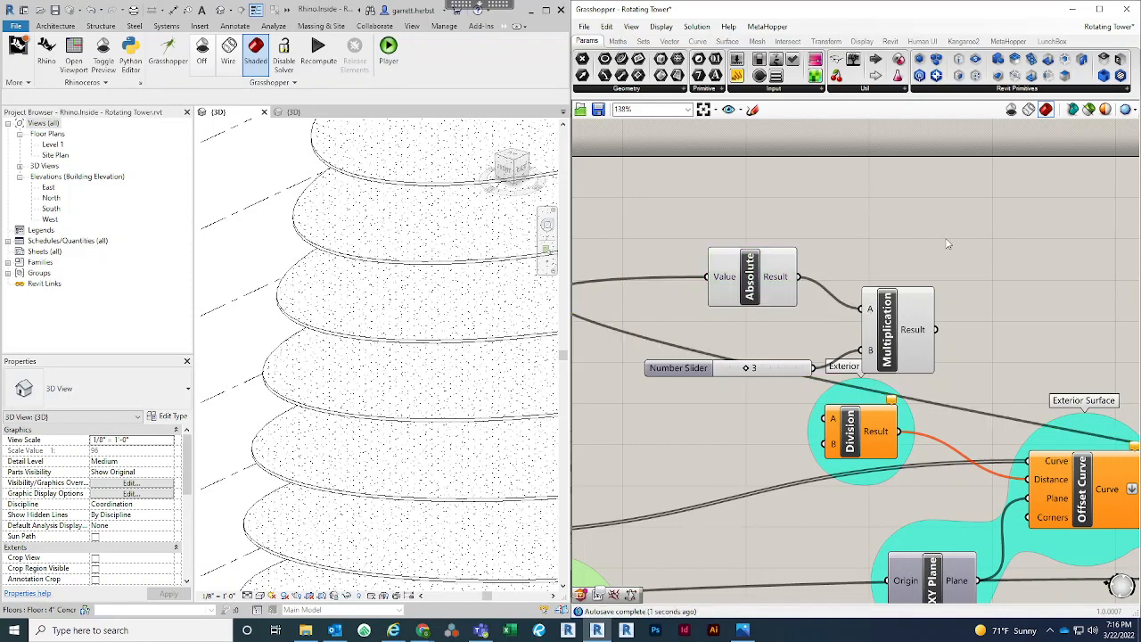
Remove the Division component and connect Multiplication's Result to the Offset Curve component's Distance input
right_drag(922, 234, 794, 206)
right_drag(867, 256, 834, 198)
drag(776, 244, 869, 395)
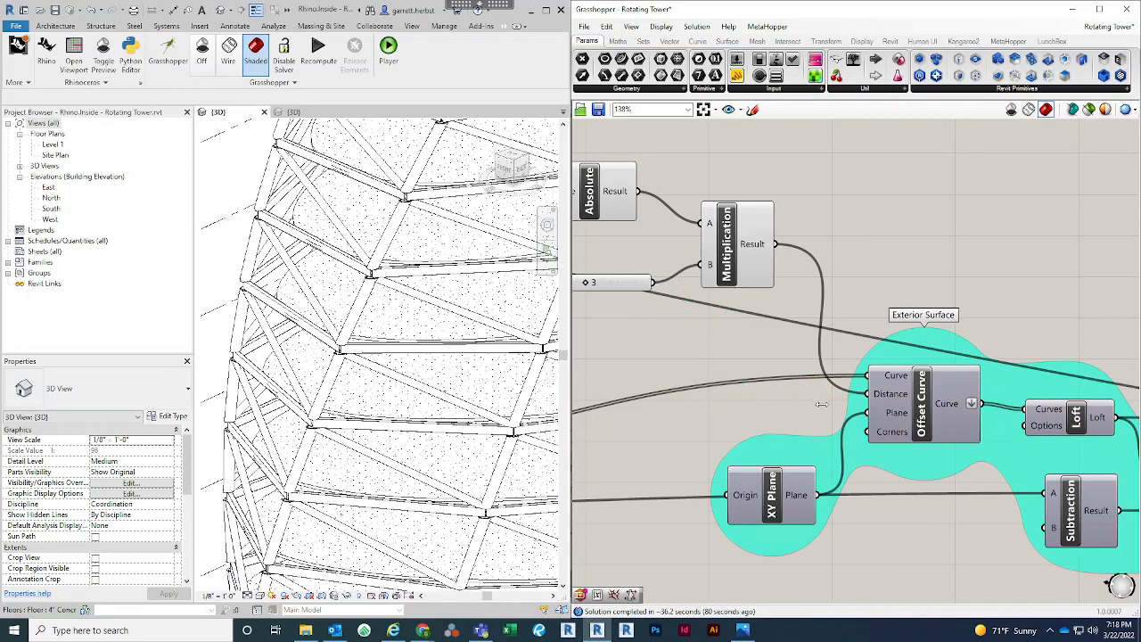
Examine the offset between the diagonal framing and the floor slab edges around the whole tower in the Revit 3D view
scroll(866, 241, down, 1)
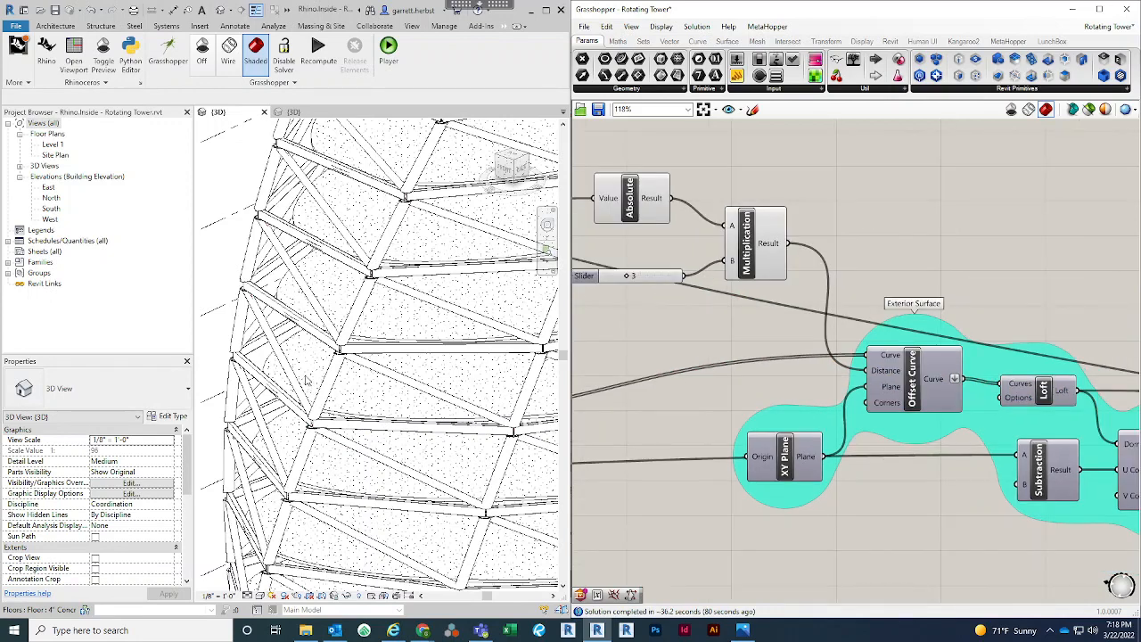
scroll(284, 320, up, 3)
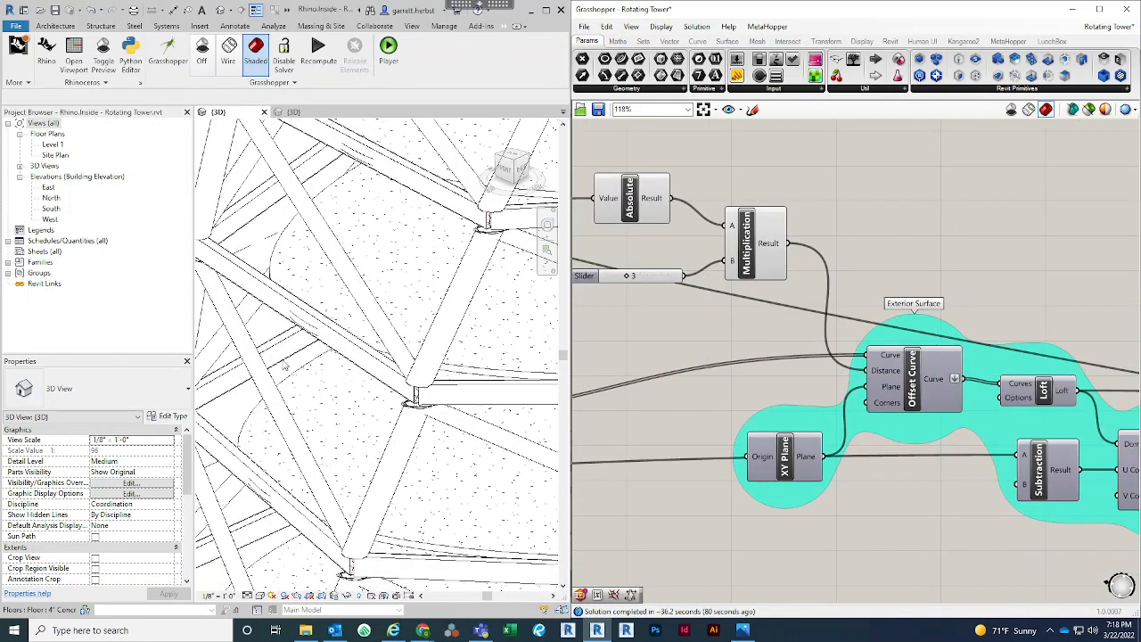
scroll(317, 328, down, 1)
middle_drag(383, 420, 410, 389)
scroll(359, 412, down, 1)
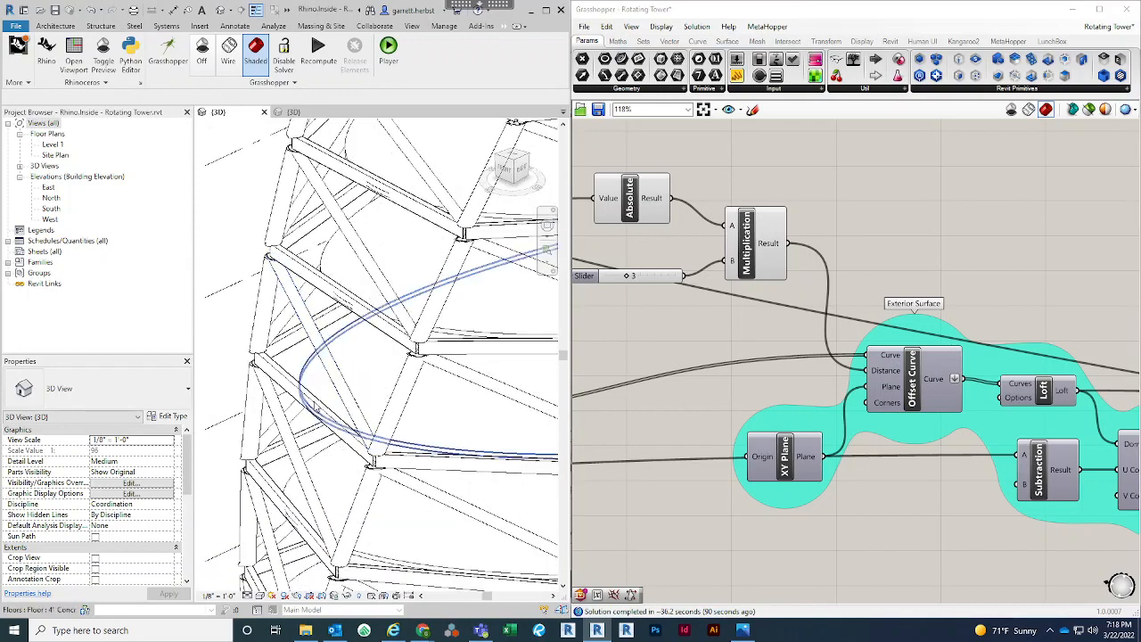
middle_drag(357, 416, 331, 395)
scroll(357, 341, down, 1)
middle_drag(354, 258, 331, 365)
scroll(340, 299, up, 3)
scroll(340, 299, down, 3)
scroll(316, 359, down, 1)
scroll(334, 367, down, 1)
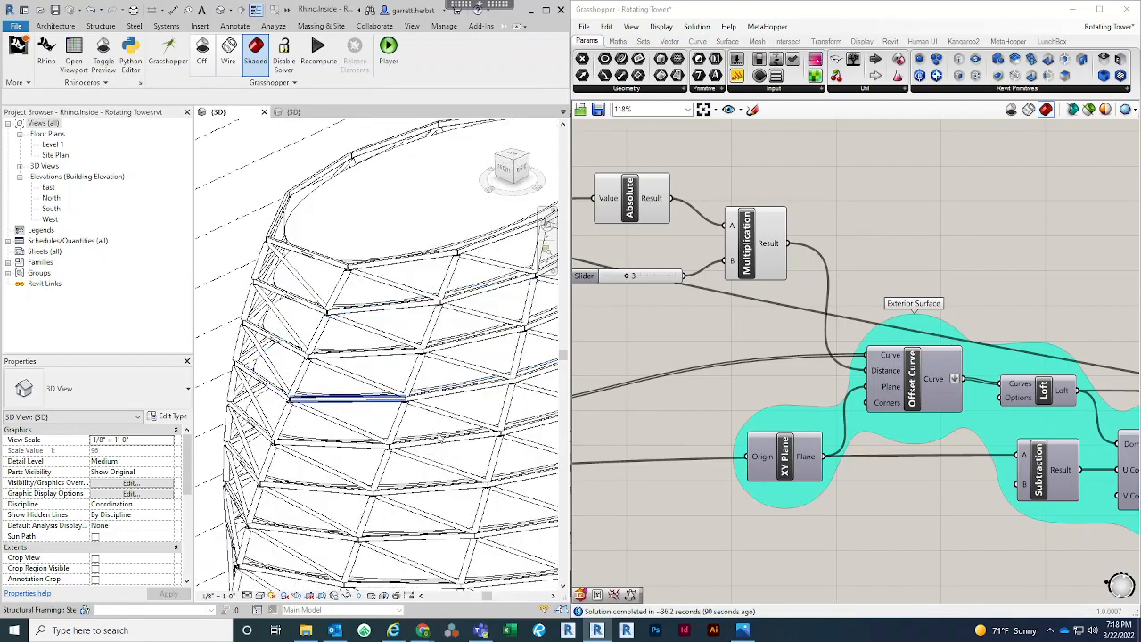
middle_drag(432, 423, 386, 352)
scroll(386, 351, down, 2)
middle_drag(433, 420, 406, 324)
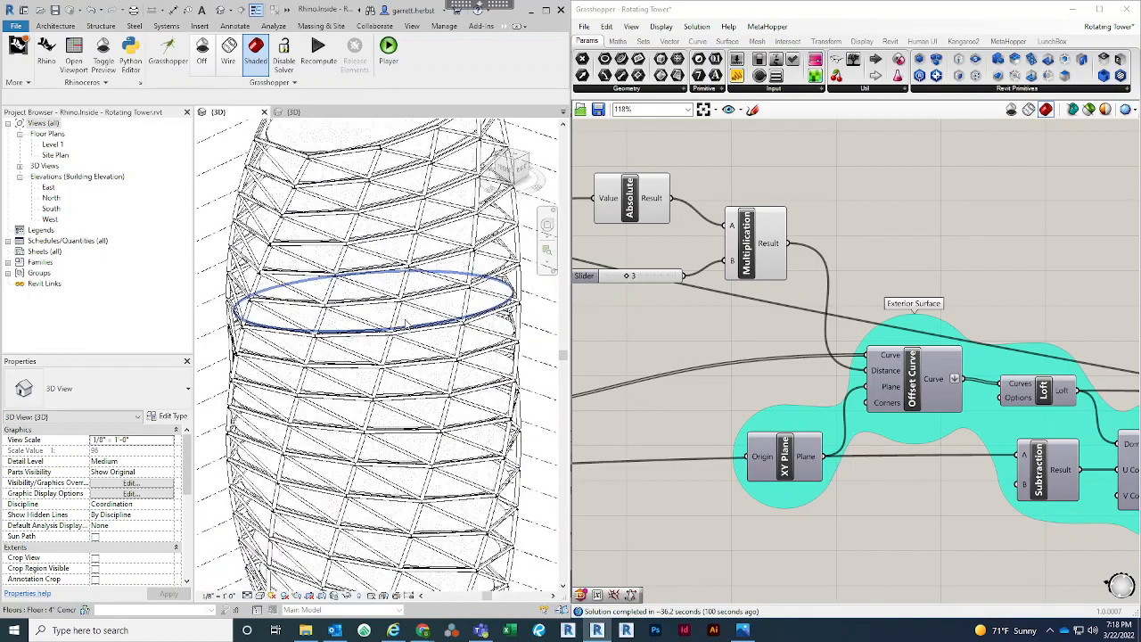
scroll(406, 325, down, 1)
shift+middle_drag(467, 435, 497, 385)
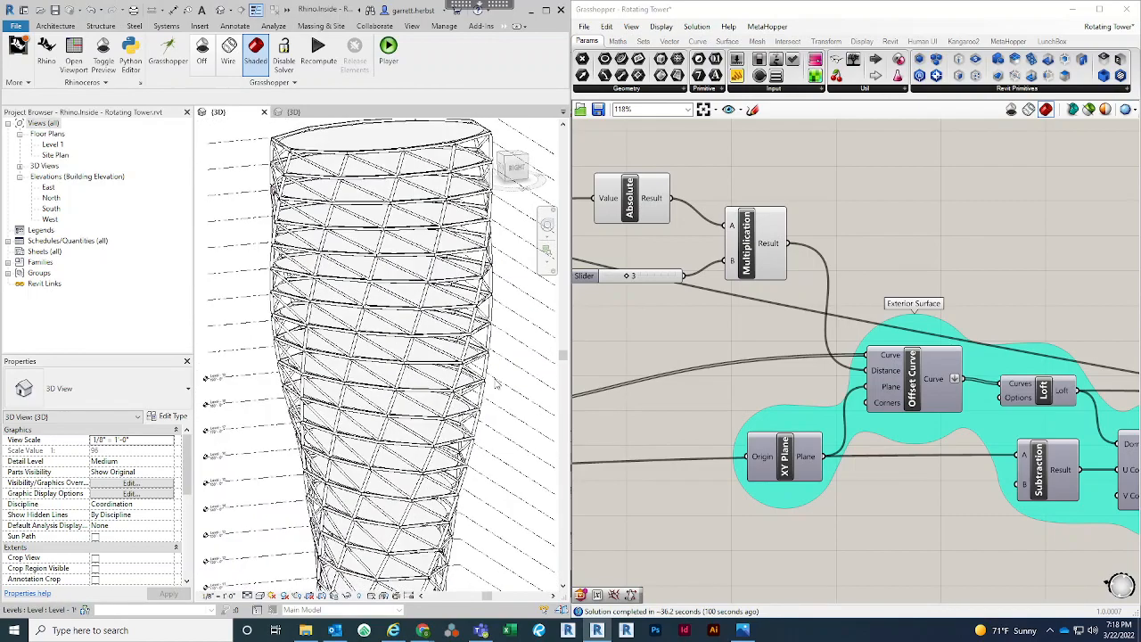
scroll(498, 386, up, 2)
scroll(464, 345, down, 3)
shift+middle_drag(298, 348, 310, 382)
scroll(369, 355, down, 2)
Place an Add Component (Adaptive) component on the empty canvas area below the Exterior Surface group
right_drag(856, 522, 763, 477)
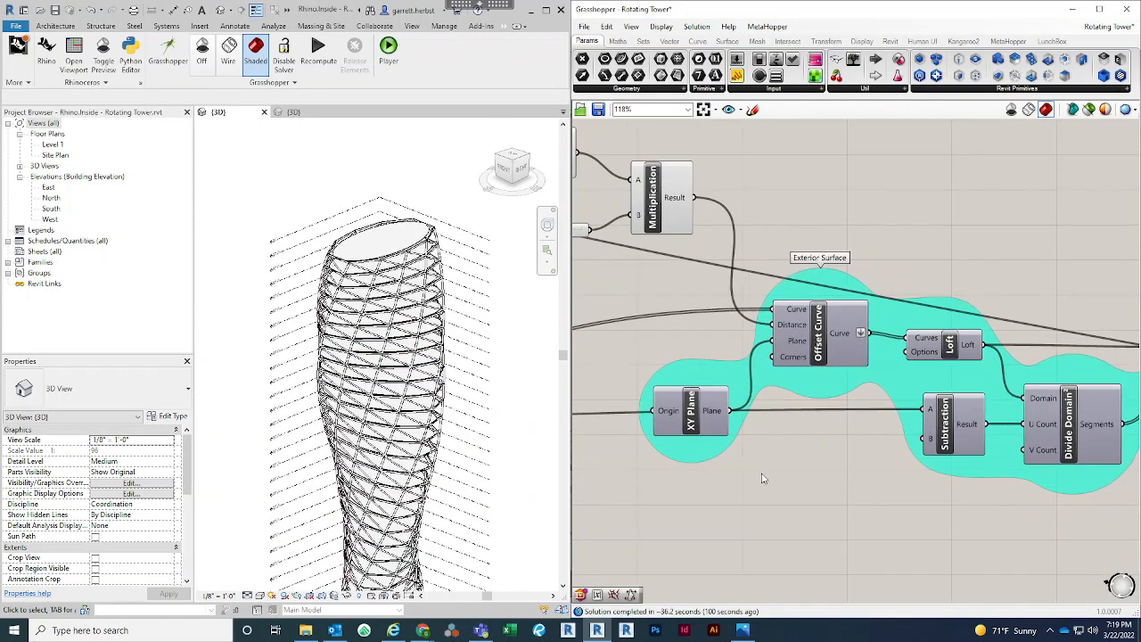
scroll(777, 403, down, 3)
right_drag(846, 410, 789, 379)
scroll(790, 384, down, 2)
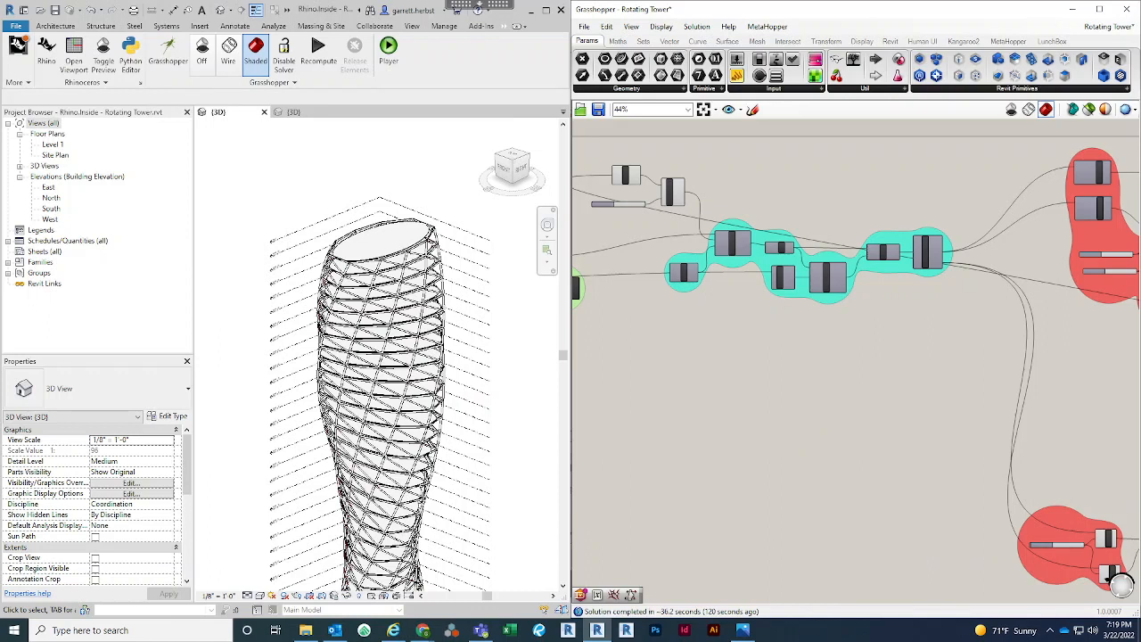
key(alt+Tab)
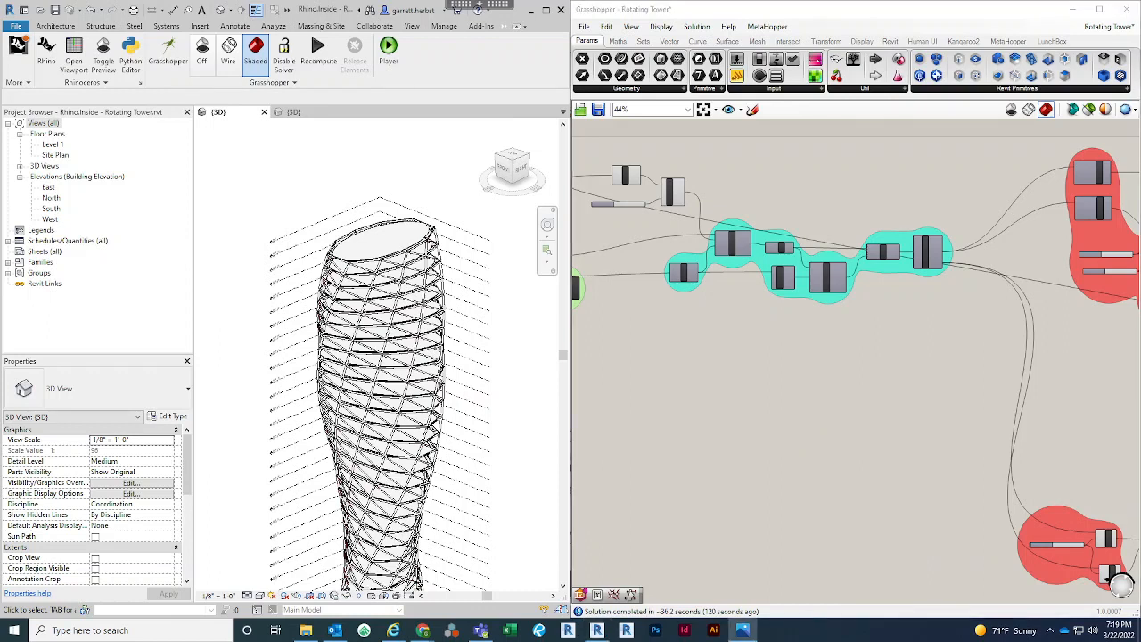
right_drag(805, 417, 730, 358)
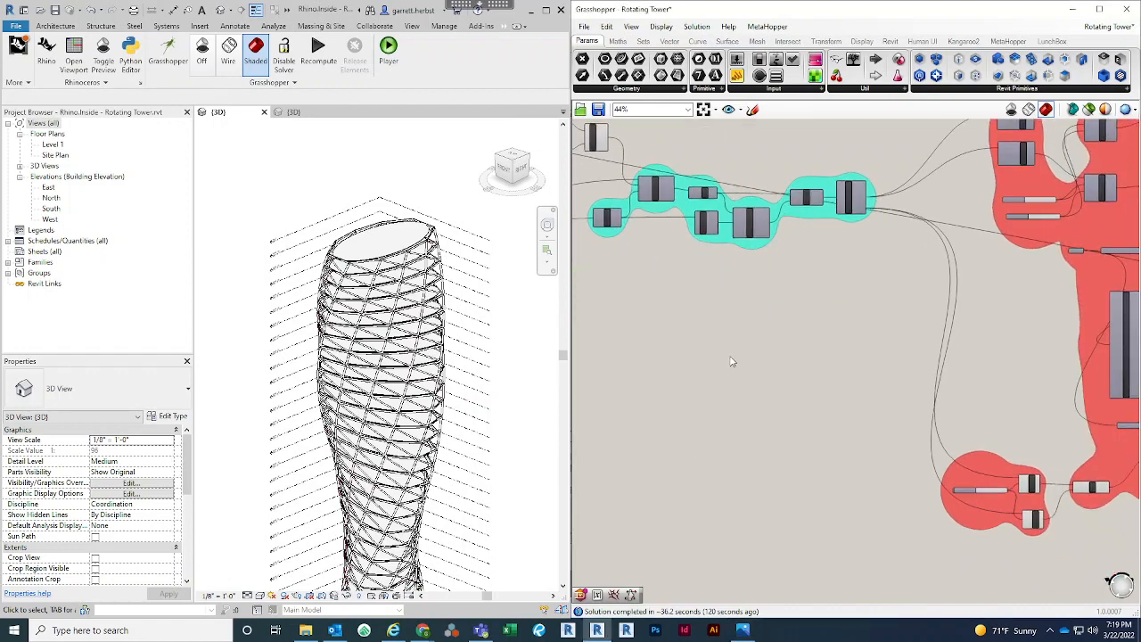
scroll(734, 357, down, 4)
scroll(738, 407, up, 2)
right_drag(780, 428, 841, 410)
right_drag(927, 467, 897, 416)
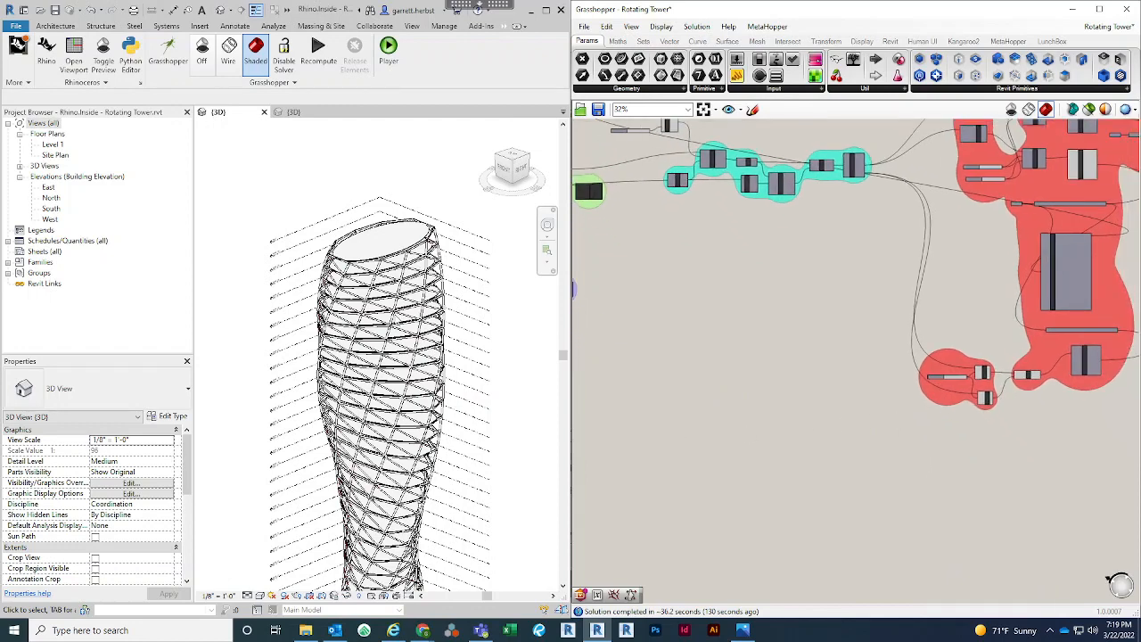
scroll(771, 337, up, 1)
scroll(839, 446, up, 1)
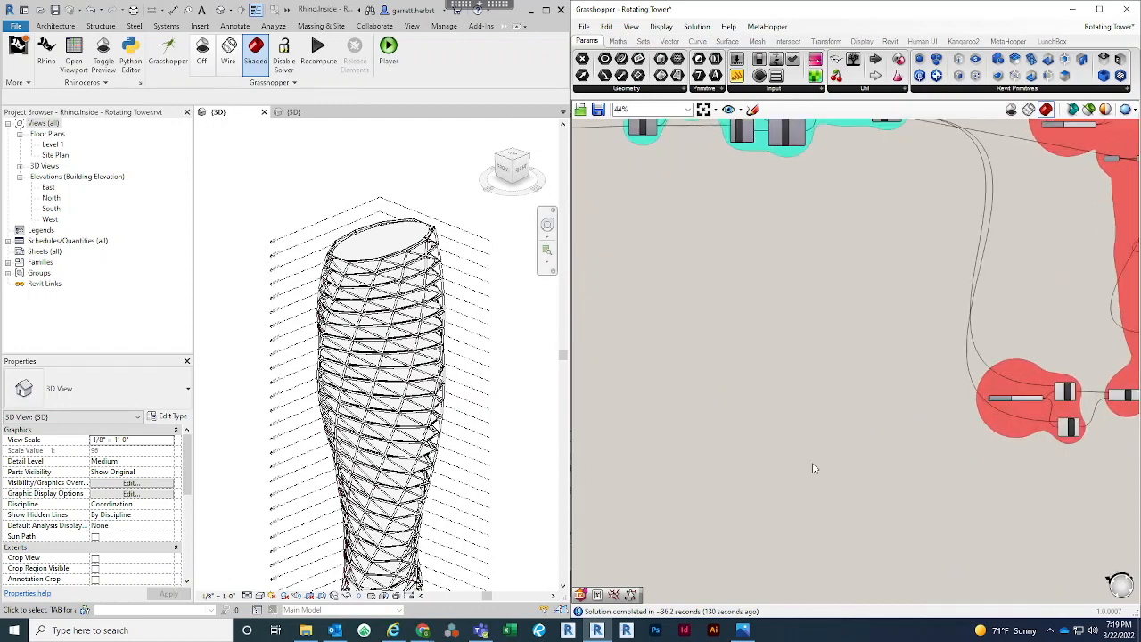
double_click(813, 464)
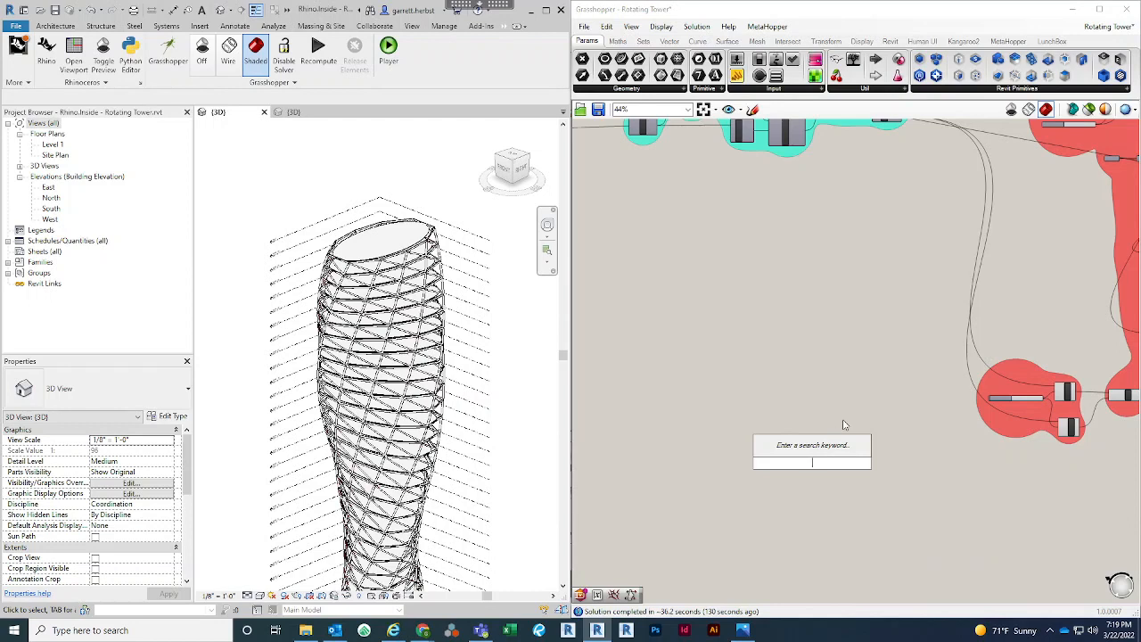
text(add com)
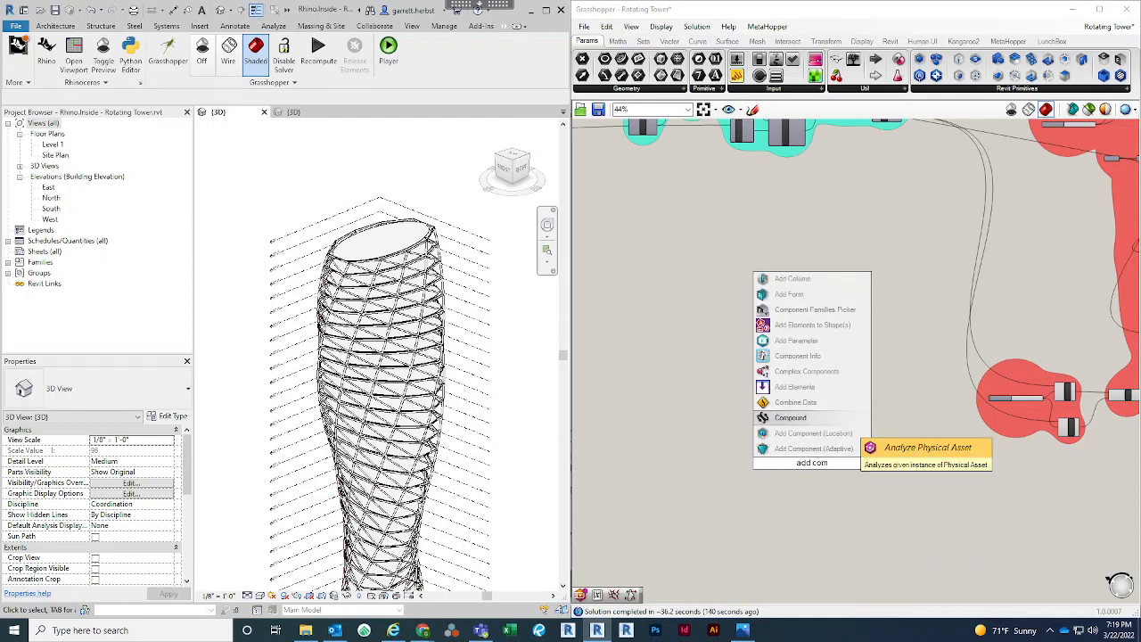
click(813, 447)
scroll(813, 446, up, 4)
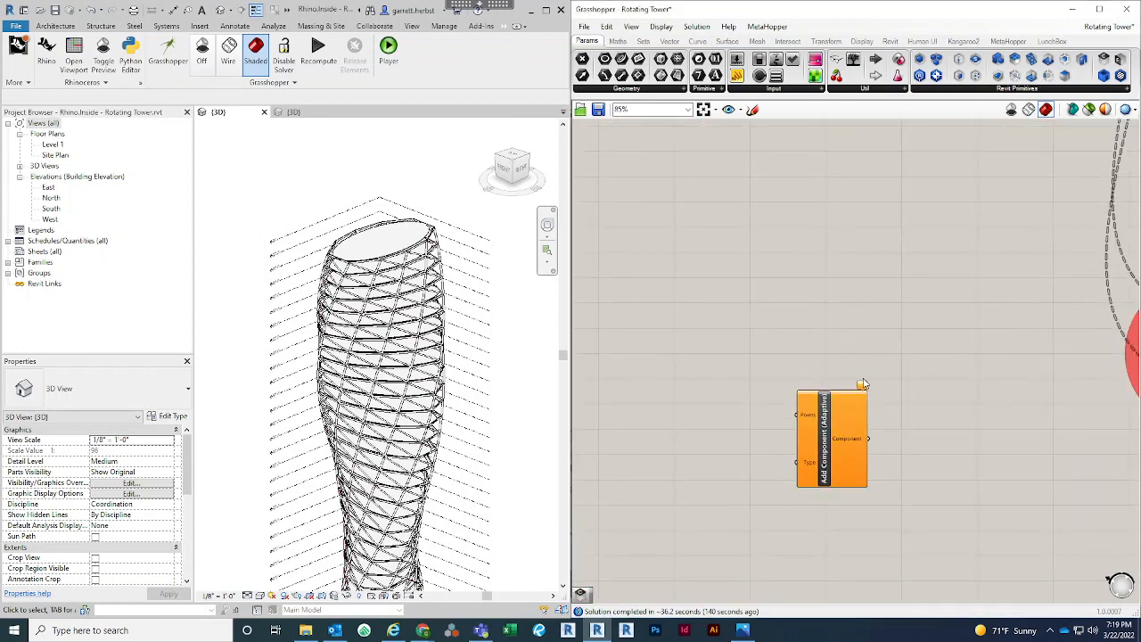
scroll(821, 443, up, 2)
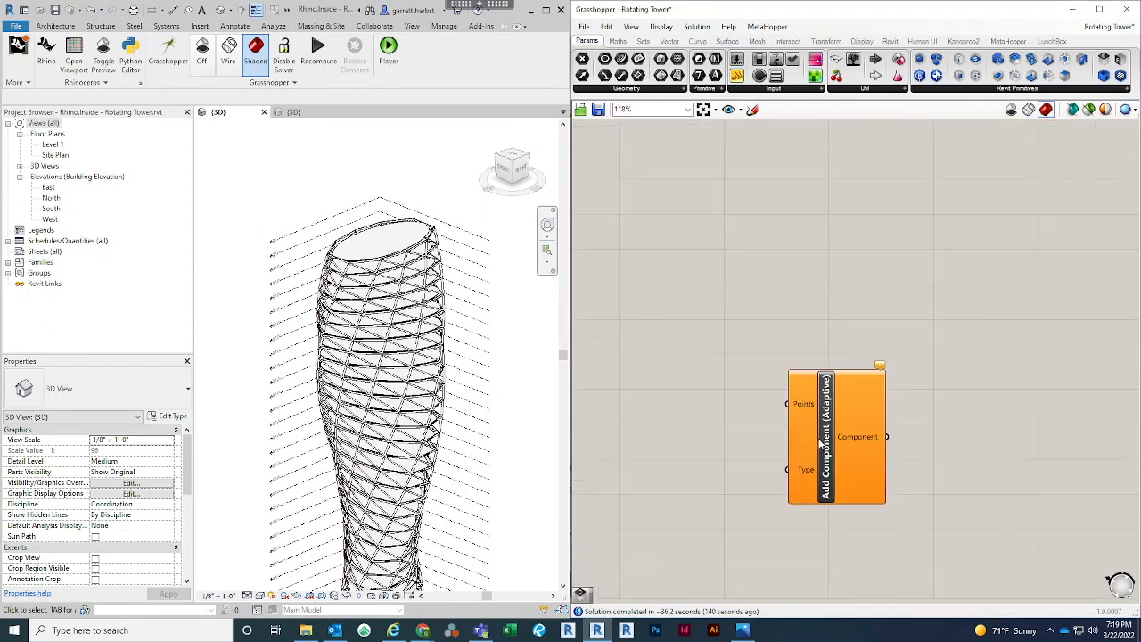
Place a Category parameter on the empty canvas well before the Add Component (Adaptive) component
right_drag(705, 415, 911, 415)
scroll(733, 398, down, 2)
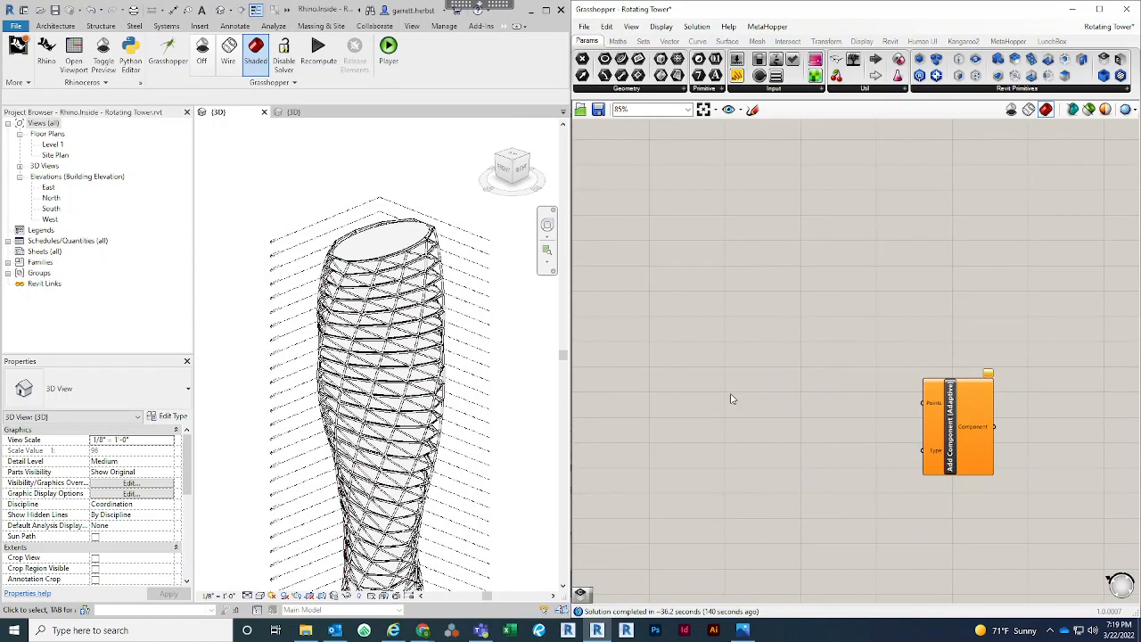
double_click(732, 398)
text(co)
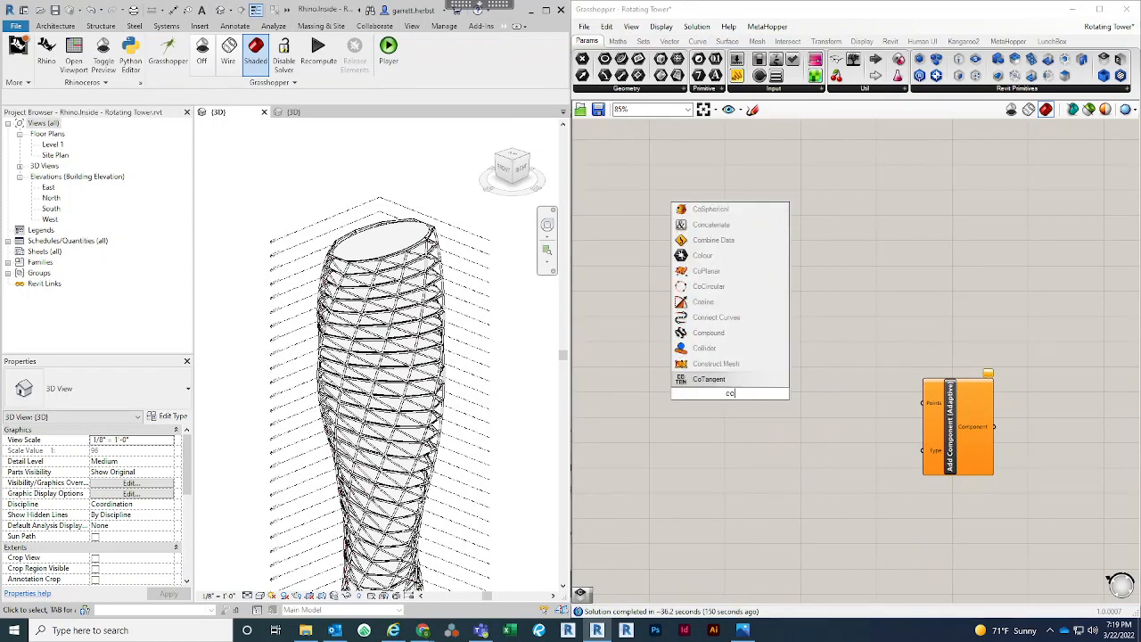
key(BackSpace)
text(ate)
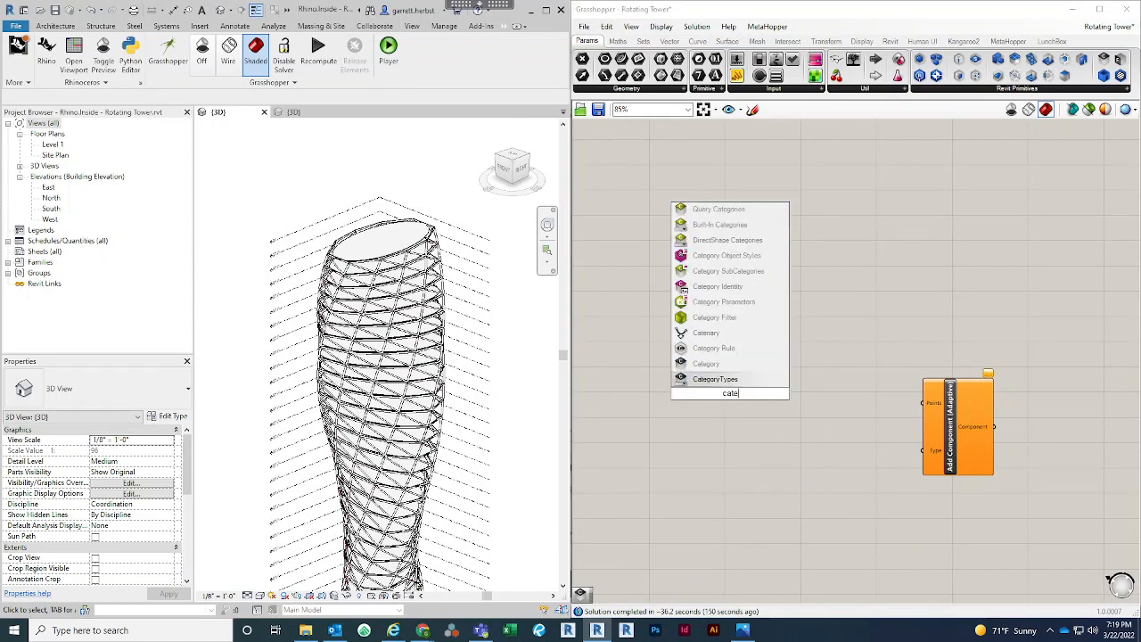
click(718, 369)
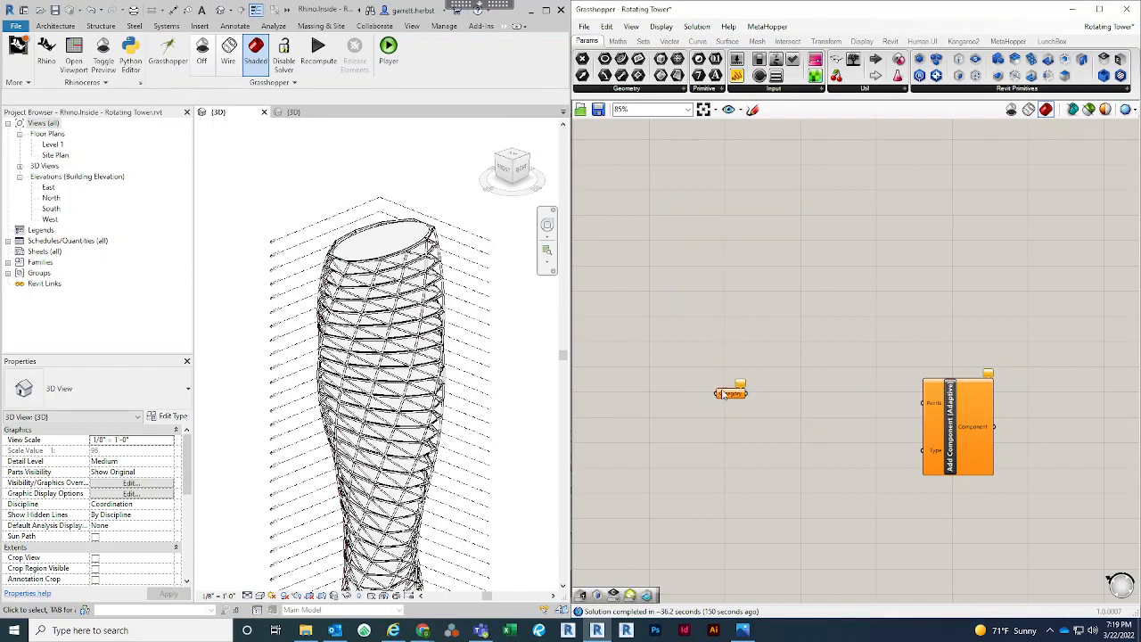
drag(713, 390, 665, 390)
scroll(663, 392, up, 1)
scroll(663, 392, up, 1)
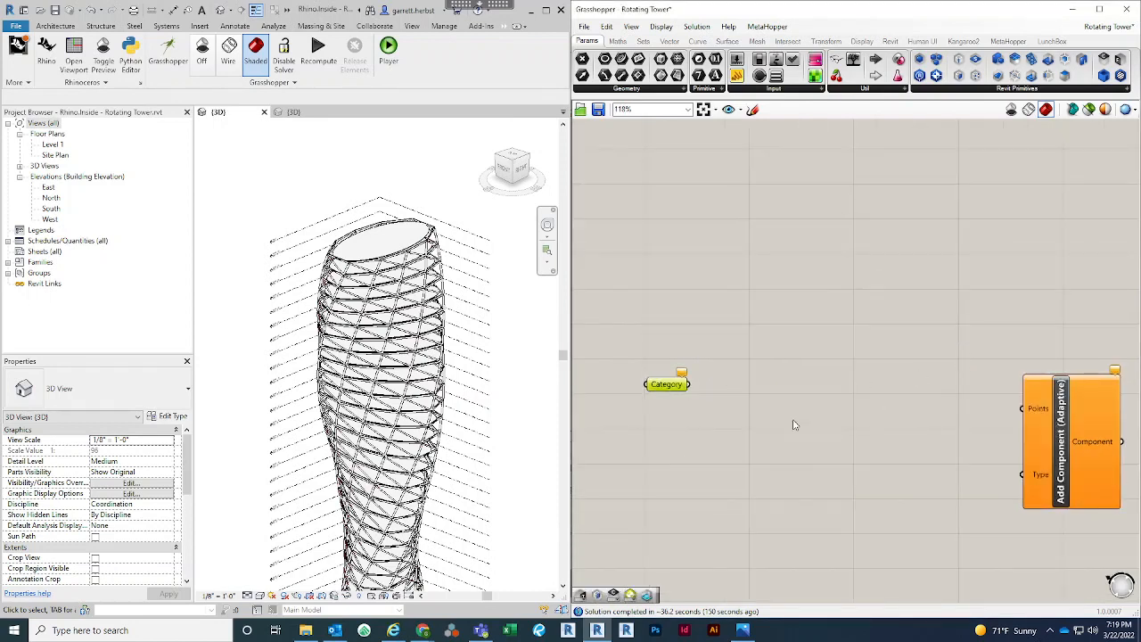
Set the Category parameter to the Generic Models category from the Model list
right_click(669, 390)
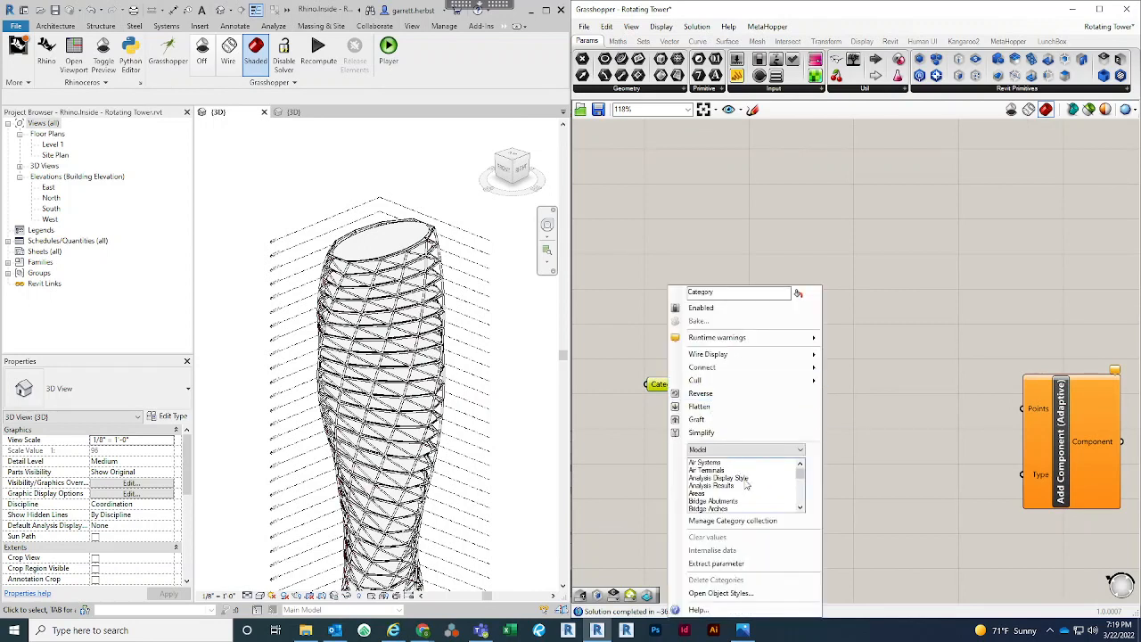
scroll(747, 484, down, 8)
scroll(747, 484, down, 5)
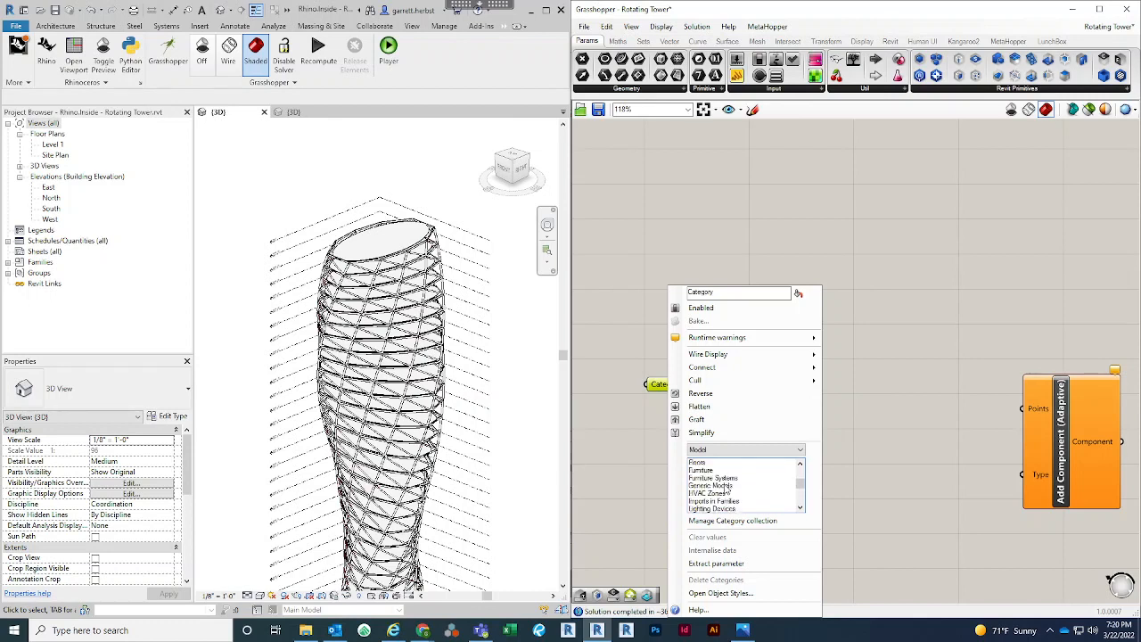
click(727, 487)
Add an Element Type Picker between Category and Add Component (Adaptive), and feed it from the Category parameter
double_click(823, 416)
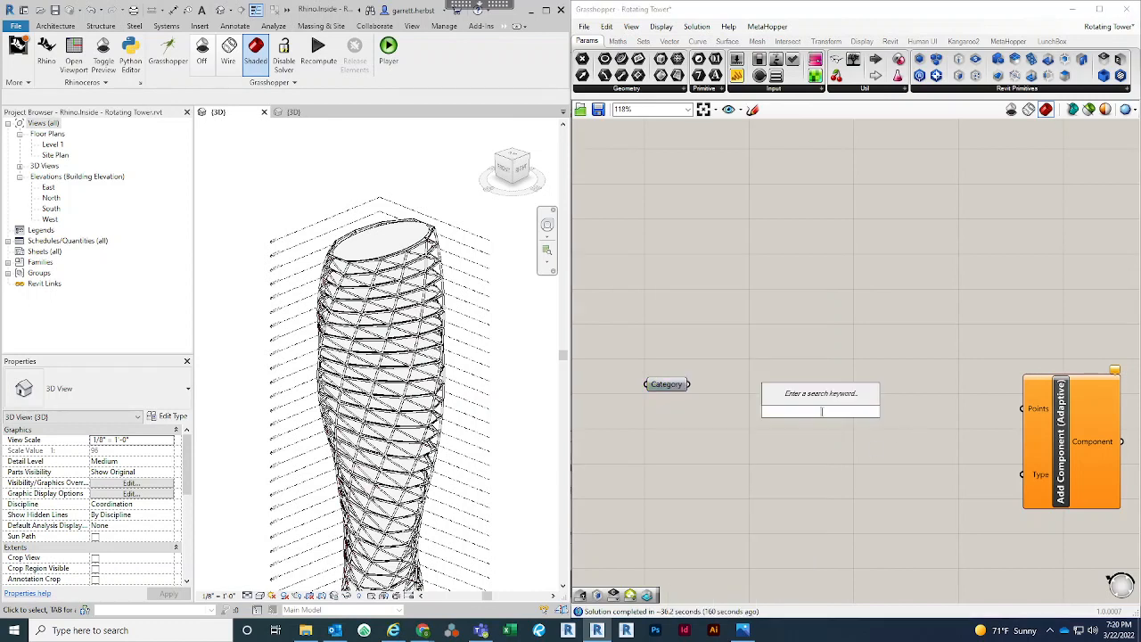
text(element typ)
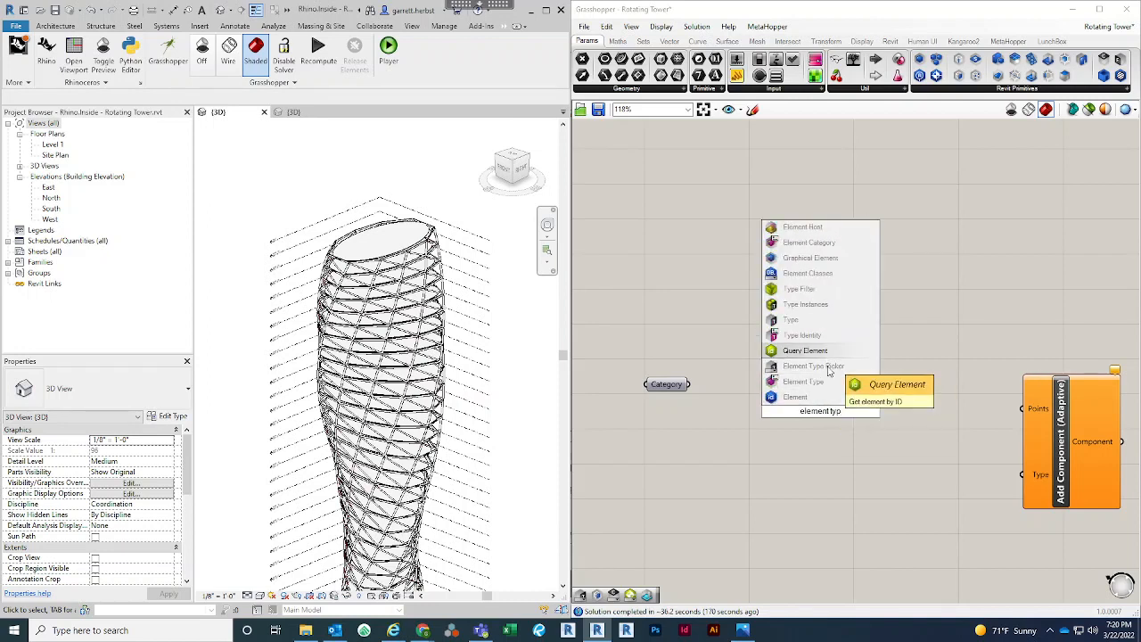
click(812, 395)
drag(691, 385, 767, 411)
drag(862, 415, 746, 395)
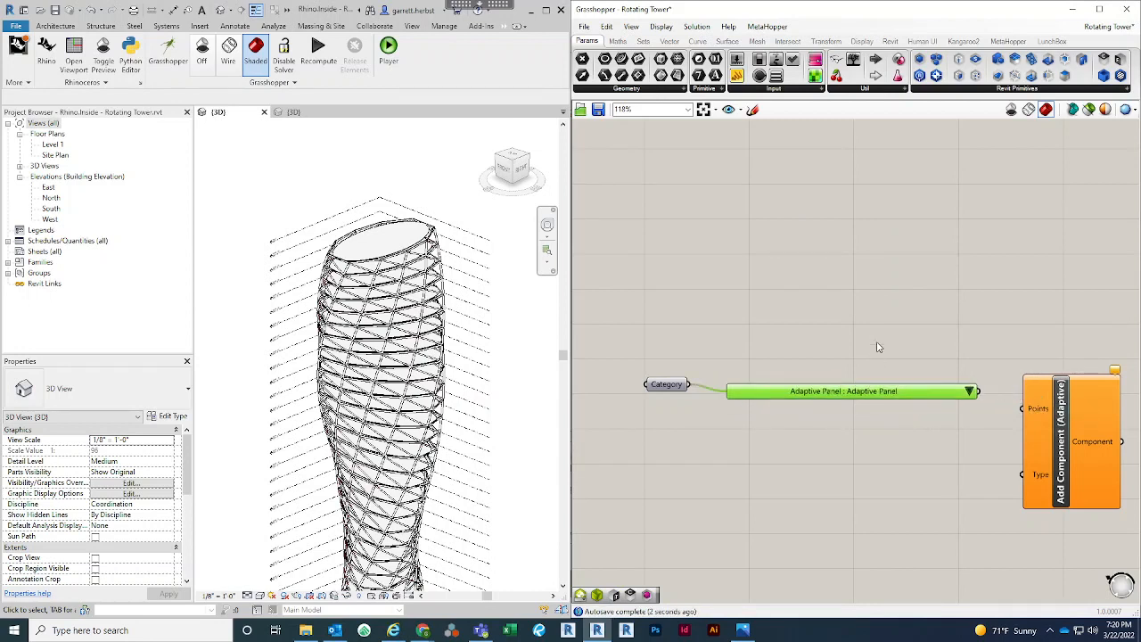
Choose the Rotating Tower - Adaptive Panel type in the picker and connect it to Add Component (Adaptive)'s Type input
click(970, 392)
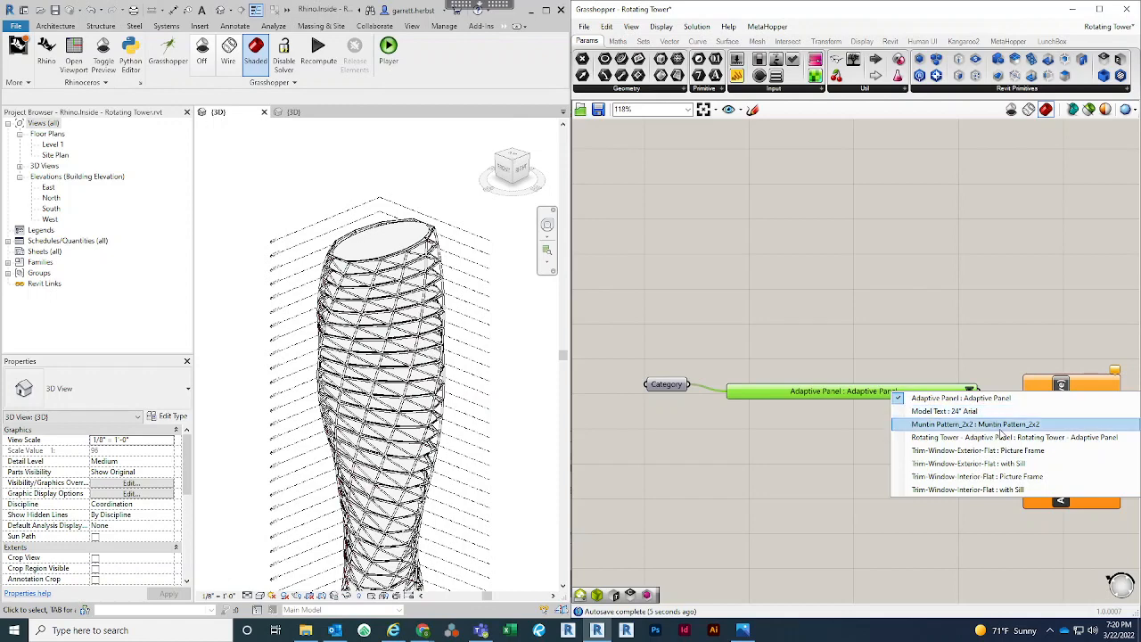
click(1003, 438)
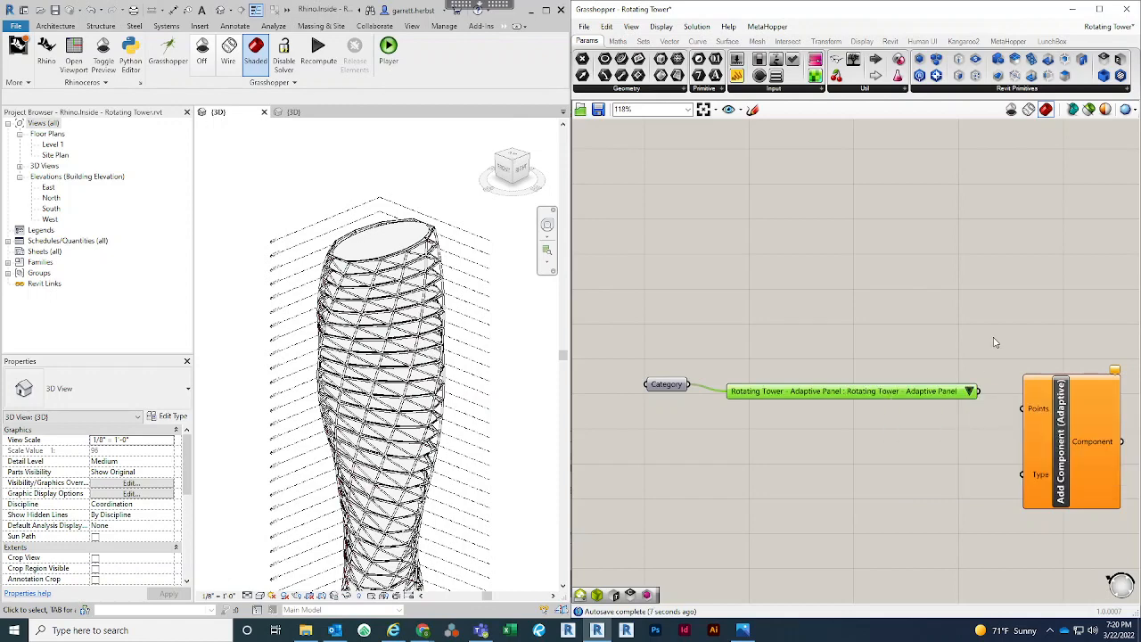
scroll(955, 337, down, 3)
drag(906, 359, 658, 322)
drag(778, 369, 774, 447)
click(1014, 383)
mouse_move(962, 381)
mouse_down()
mouse_move(997, 382)
mouse_move(983, 382)
mouse_up()
click(985, 306)
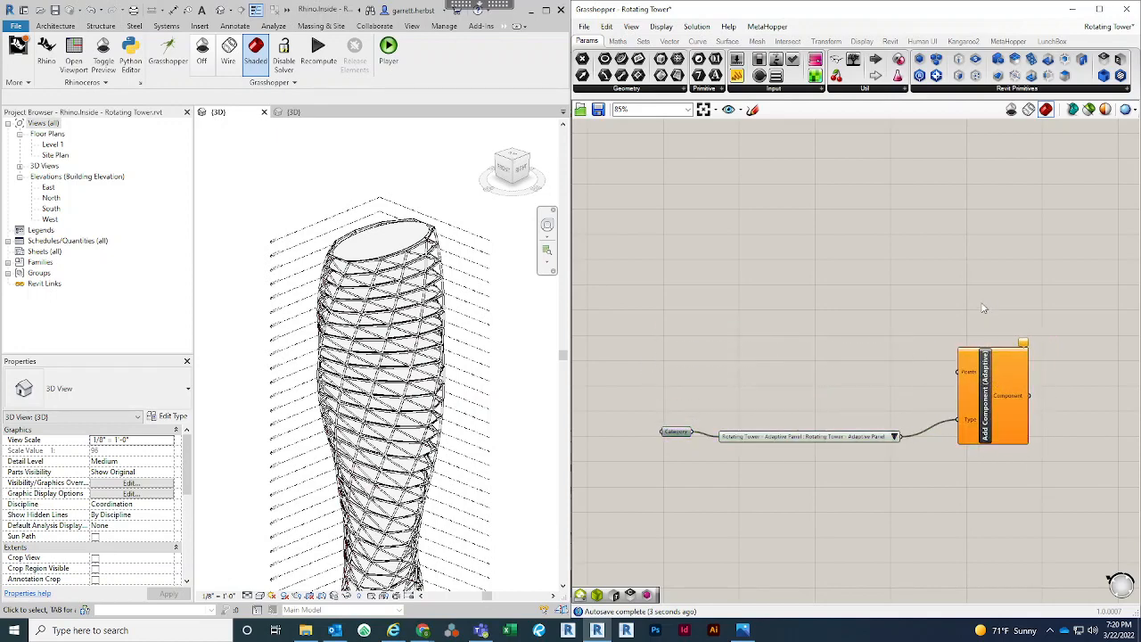
scroll(970, 354, up, 4)
scroll(821, 445, down, 5)
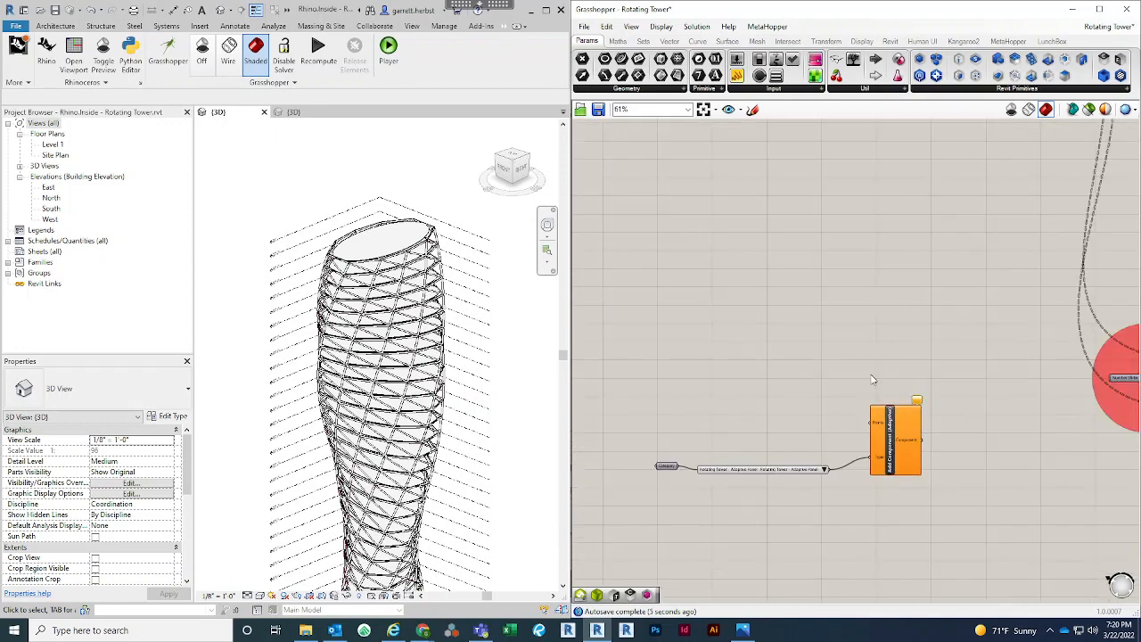
scroll(866, 416, up, 5)
scroll(865, 439, down, 5)
scroll(870, 452, up, 5)
scroll(872, 456, up, 1)
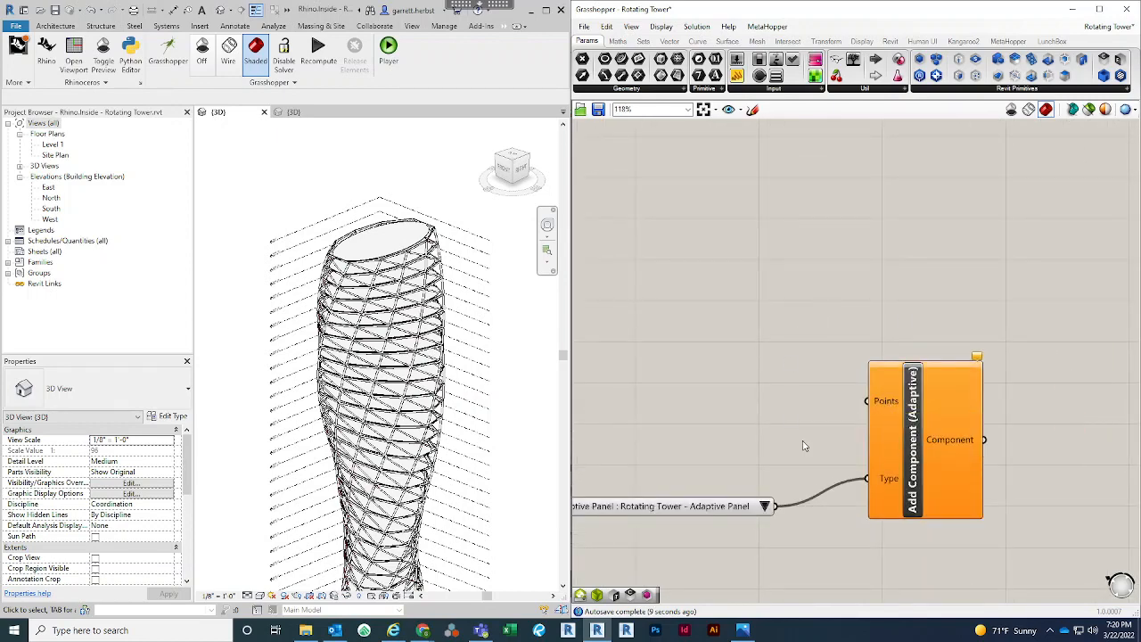
scroll(807, 428, down, 2)
right_drag(812, 365, 812, 406)
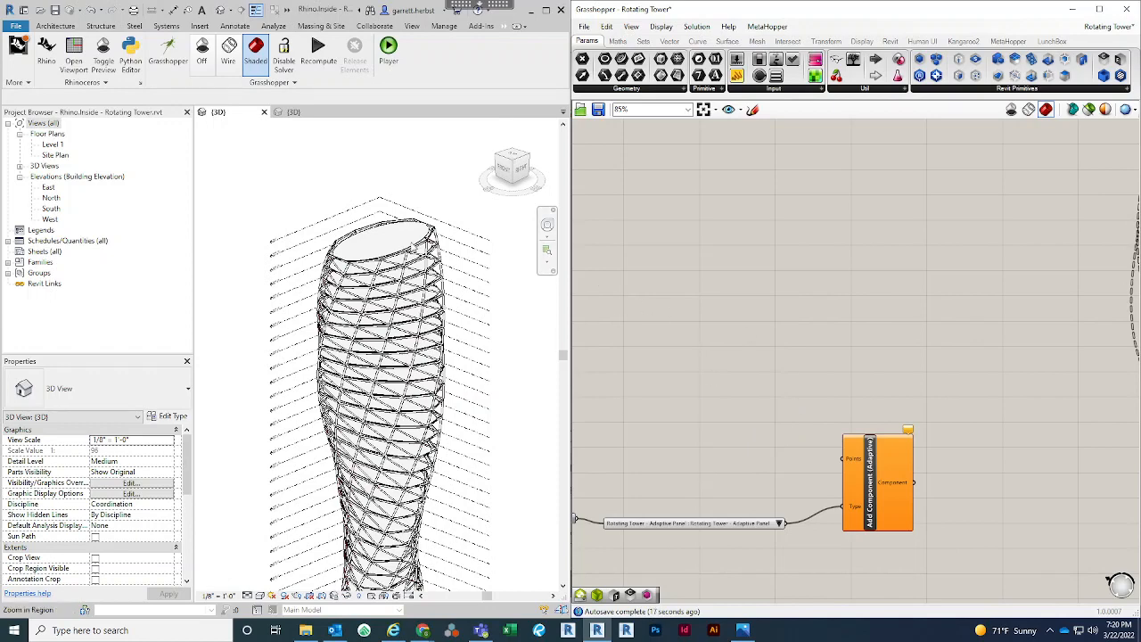
Examine the numbered adaptive points of the Rotating Tower - Adaptive Panel family in Revit, and return to the tower's 3D view
click(298, 112)
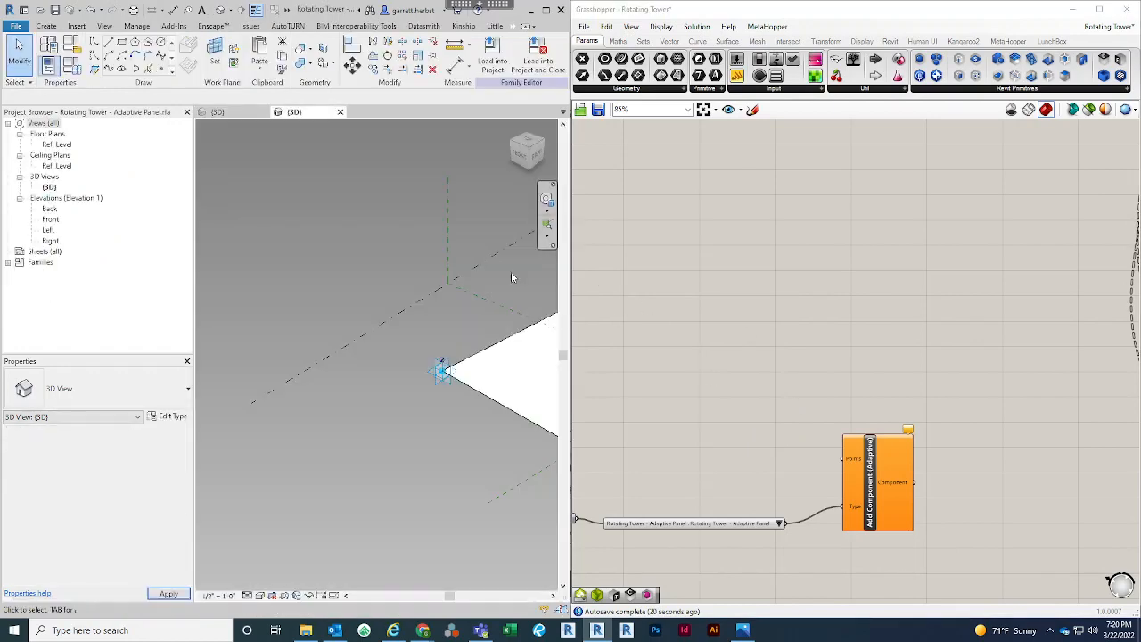
scroll(348, 347, down, 3)
middle_drag(533, 304, 446, 303)
middle_drag(303, 357, 210, 374)
click(217, 111)
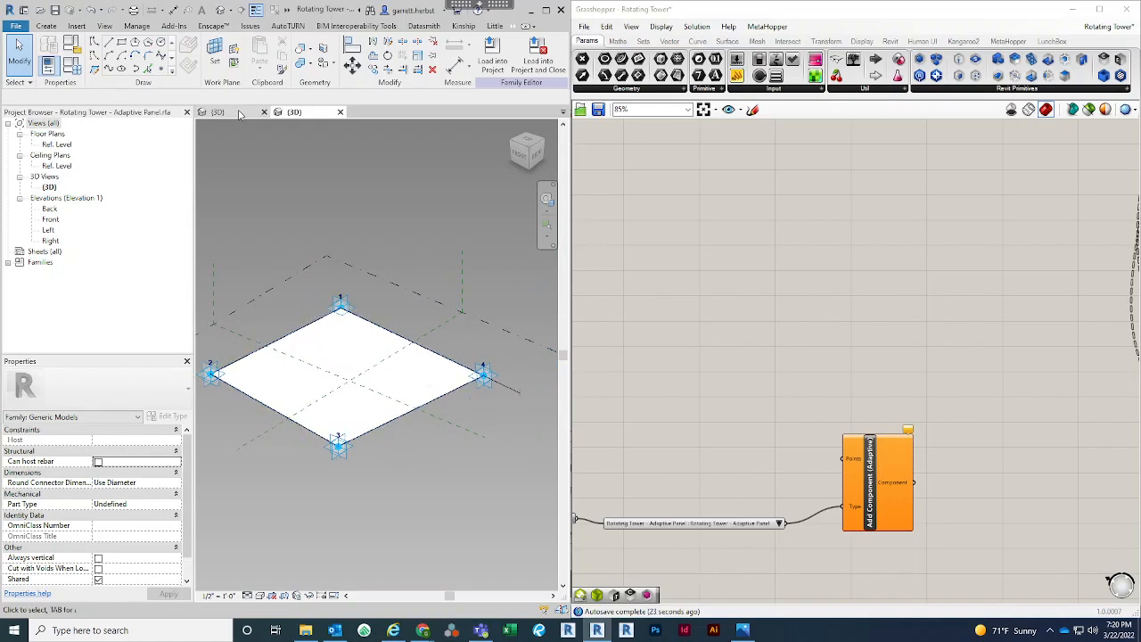
right_click(801, 389)
click(803, 388)
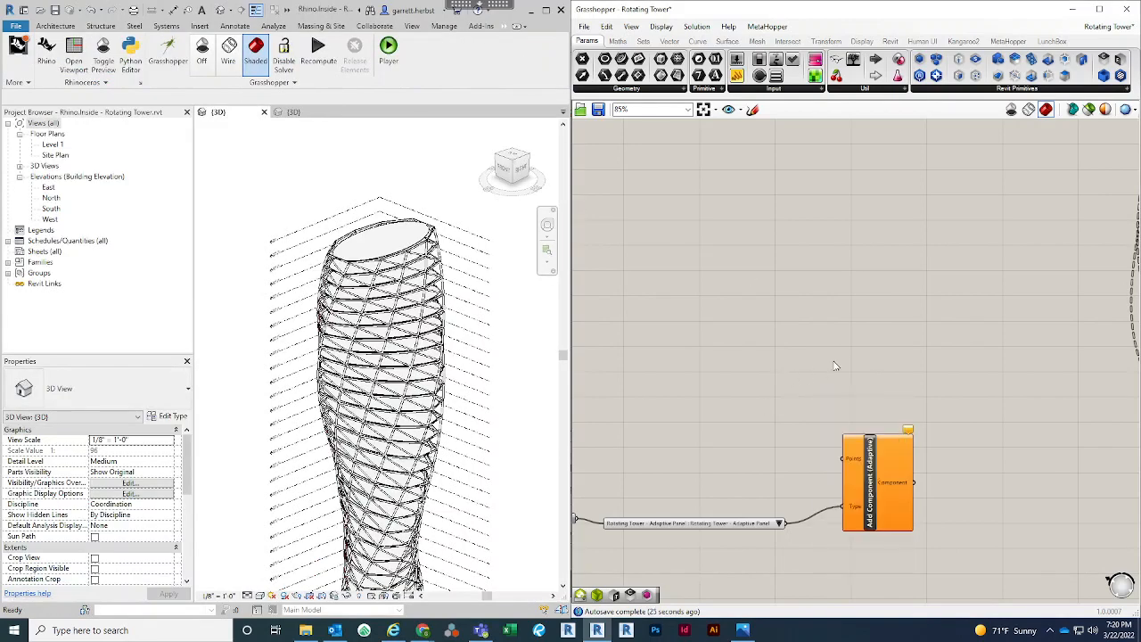
Feed a Panel from Deconstruct Brep's Vertices output and enlarge it to examine the point lists per branch
scroll(847, 360, down, 2)
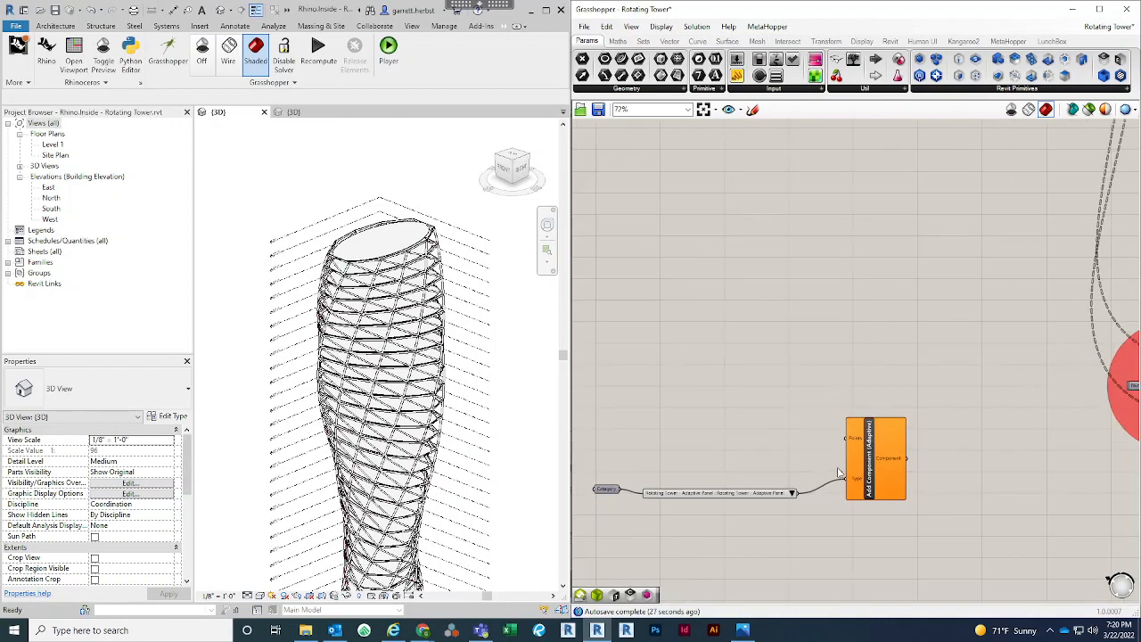
scroll(838, 382, down, 3)
scroll(924, 164, up, 4)
scroll(909, 221, up, 3)
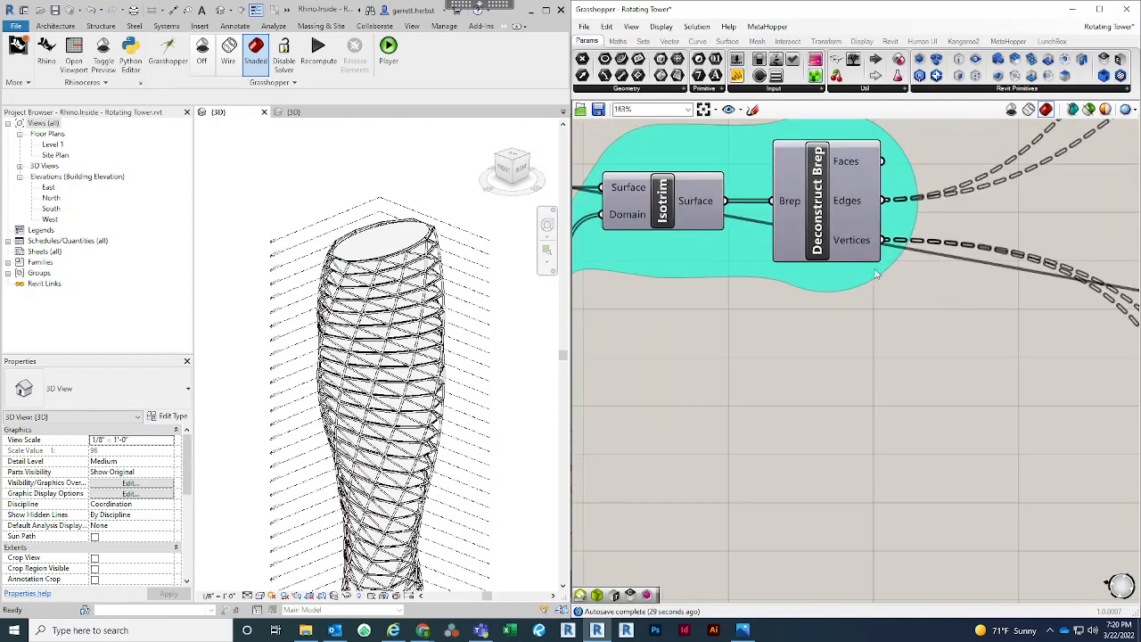
double_click(804, 417)
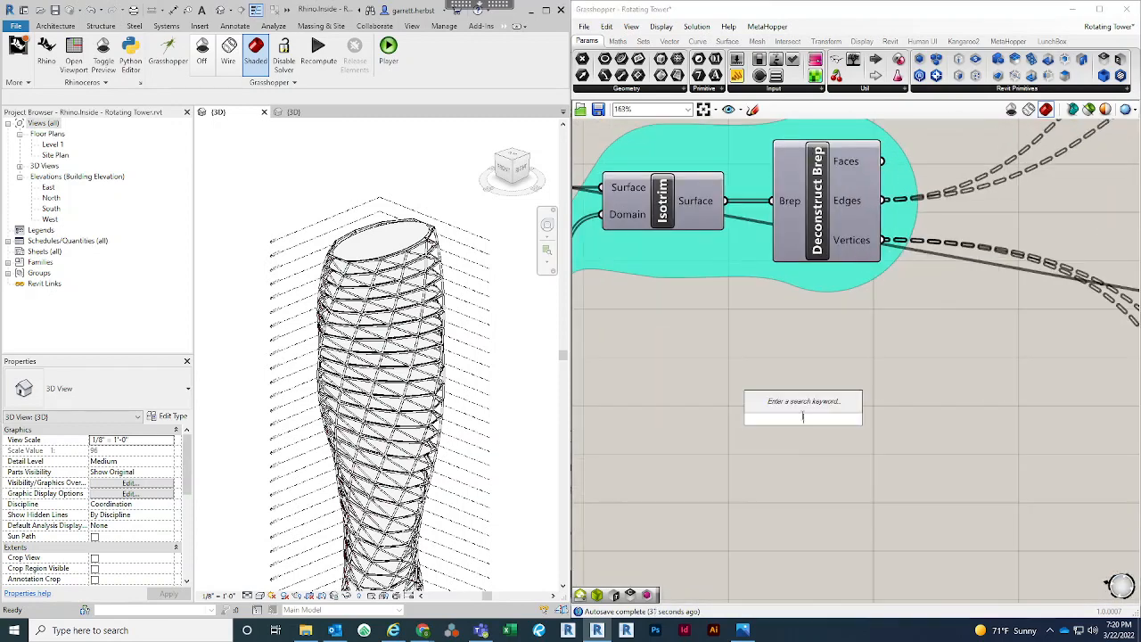
text(pane)
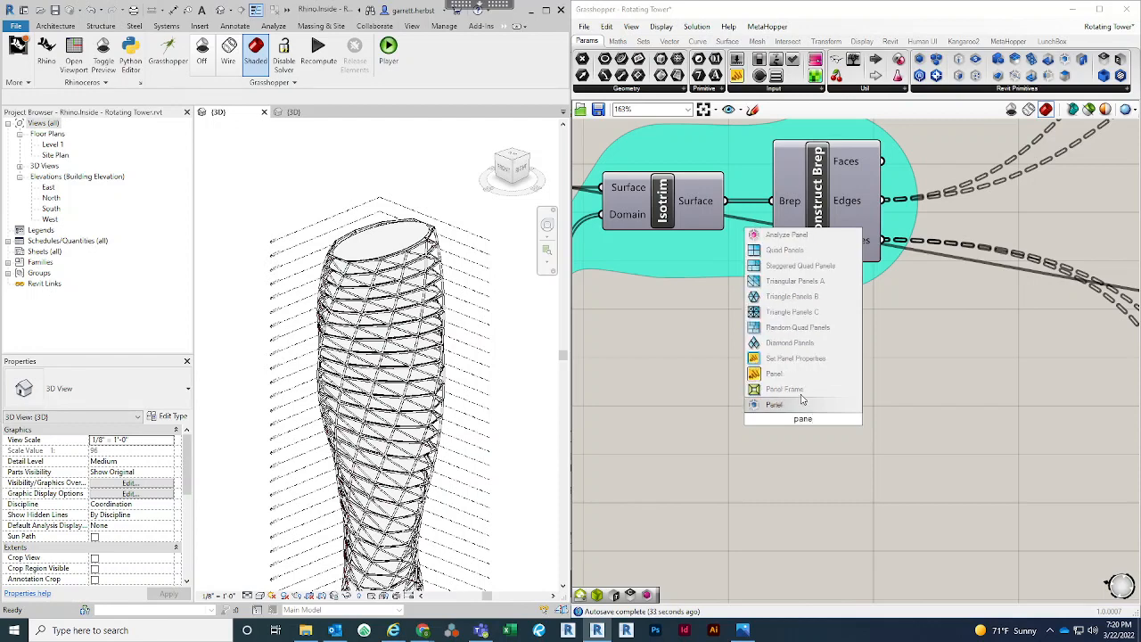
click(802, 374)
drag(883, 239, 749, 413)
right_drag(849, 497, 808, 419)
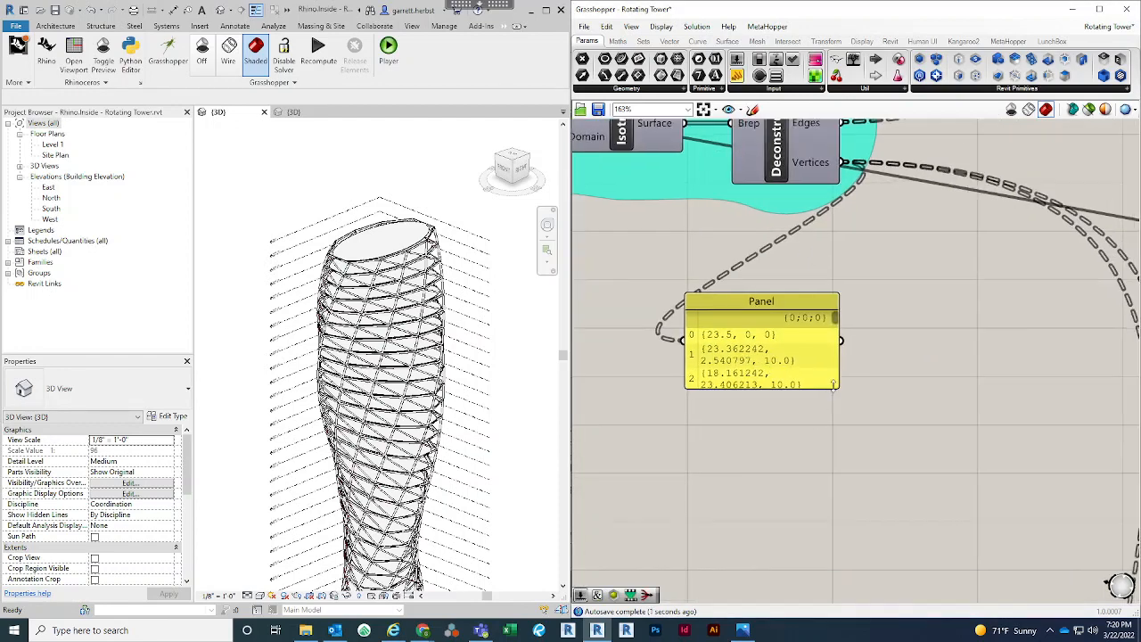
drag(837, 387, 1022, 578)
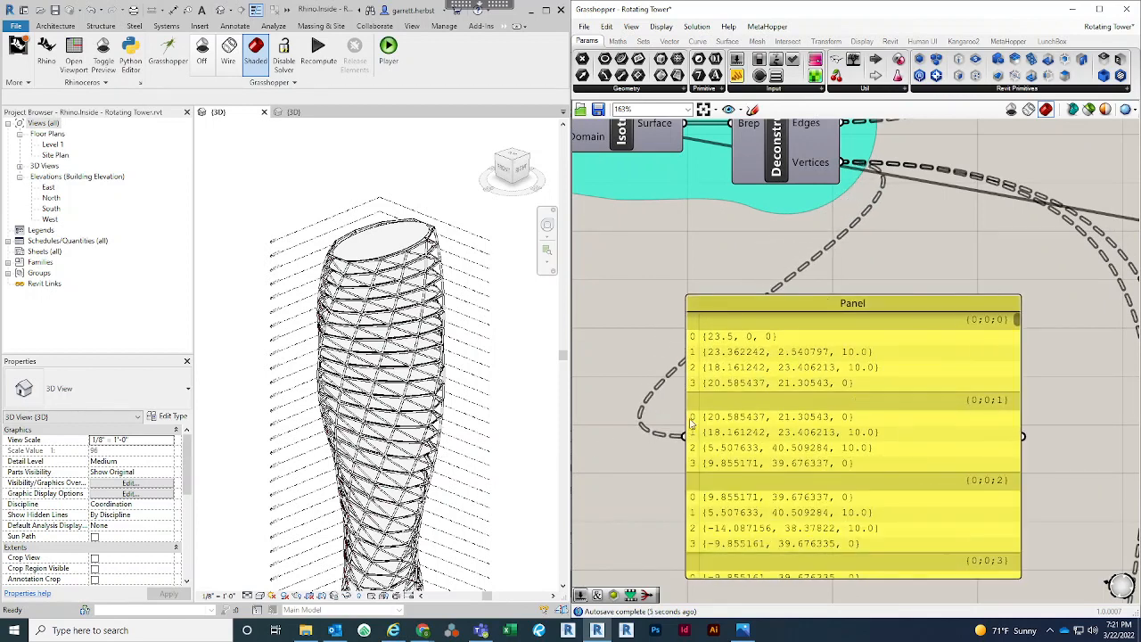
click(932, 425)
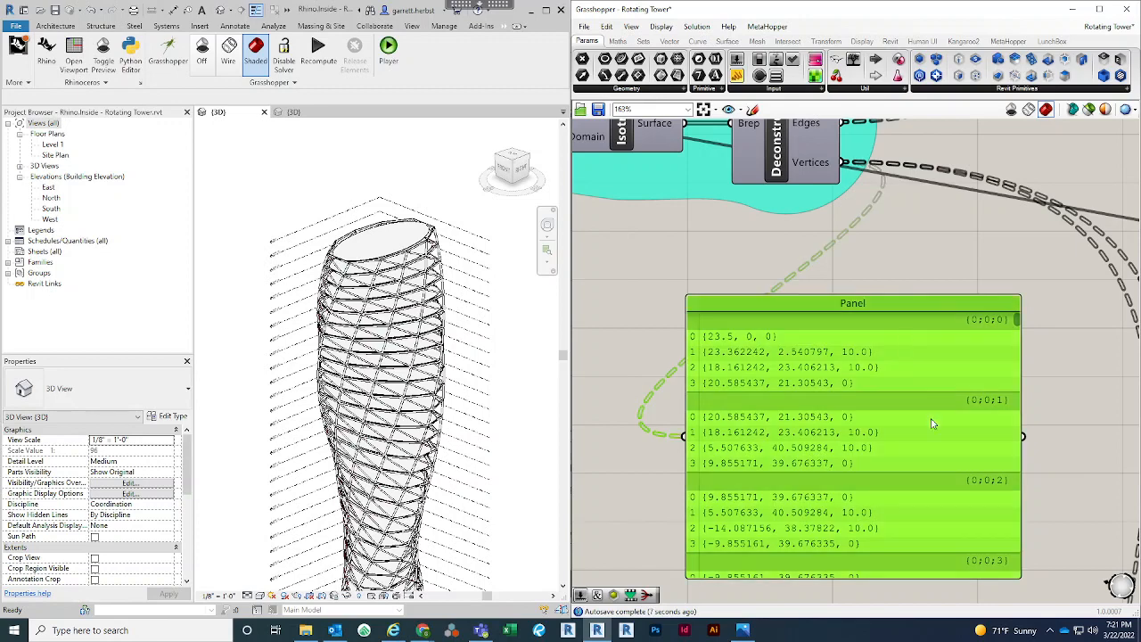
Remove the Panel attached to Deconstruct Brep's Vertices output
scroll(861, 364, down, 3)
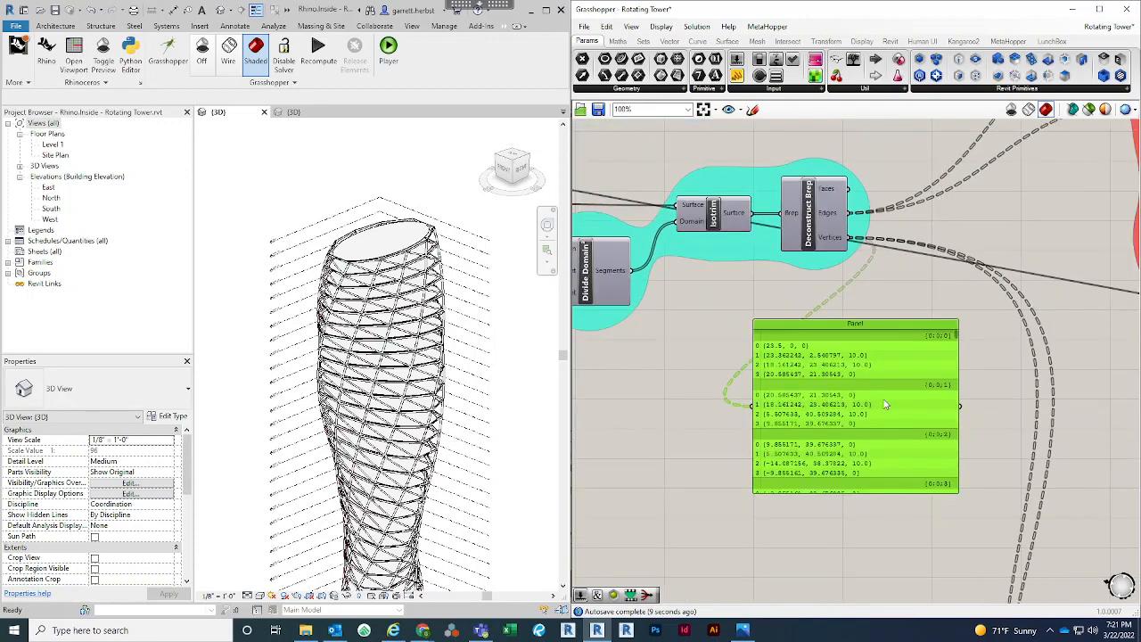
scroll(887, 441, down, 4)
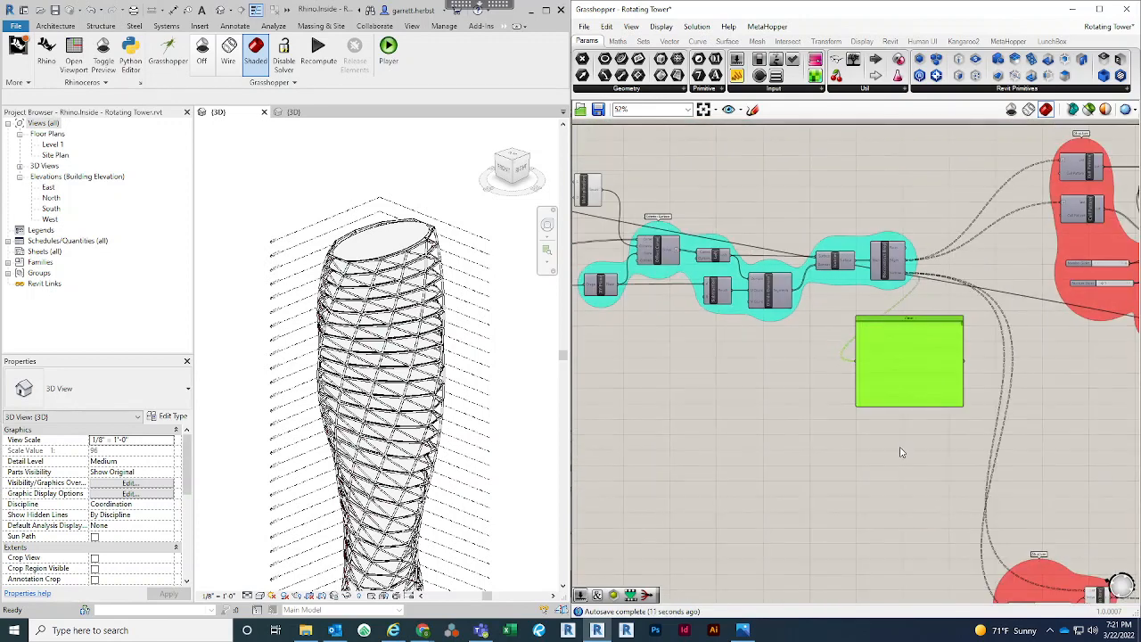
scroll(920, 337, up, 2)
key(Delete)
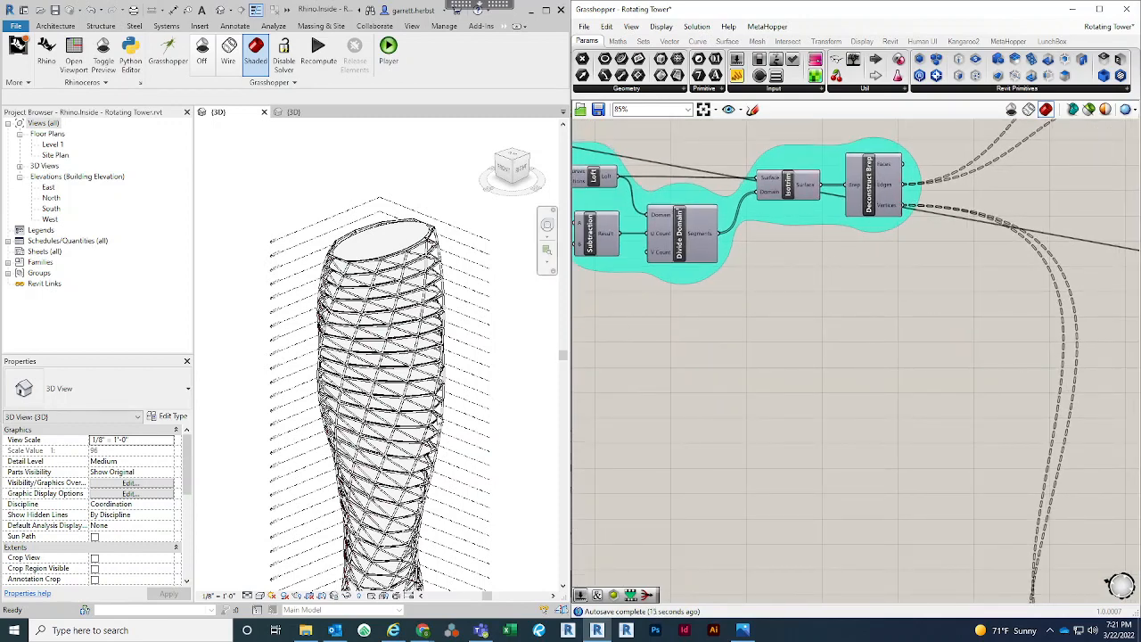
Examine the tower's facade framing in the Revit 3D view and the Exterior Surface group's component chain in the script
scroll(415, 435, up, 3)
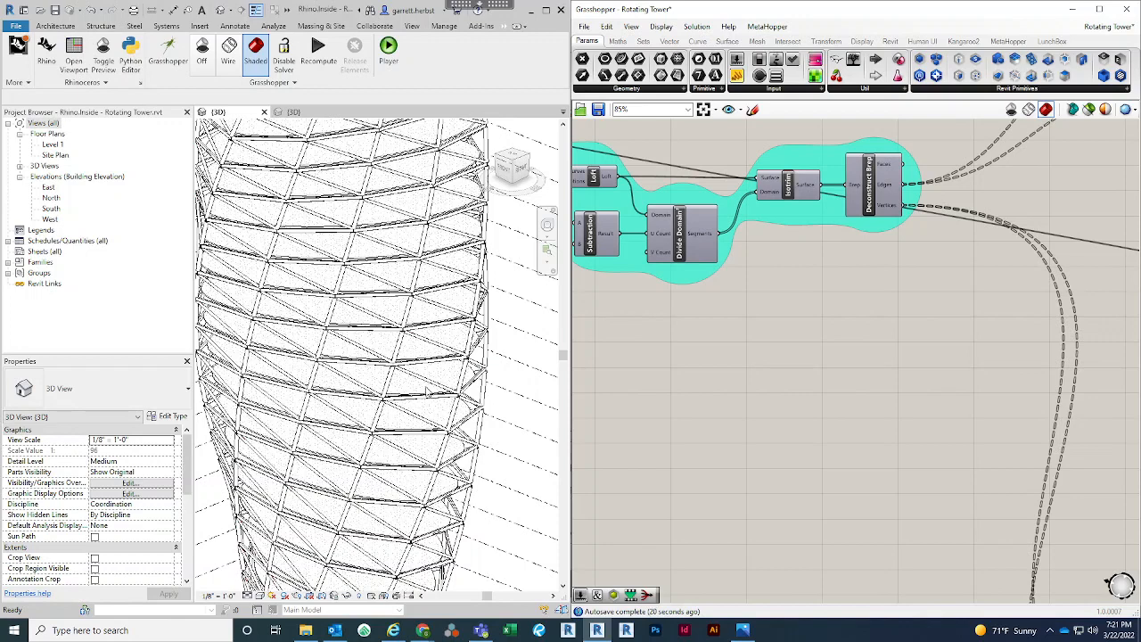
scroll(482, 382, down, 3)
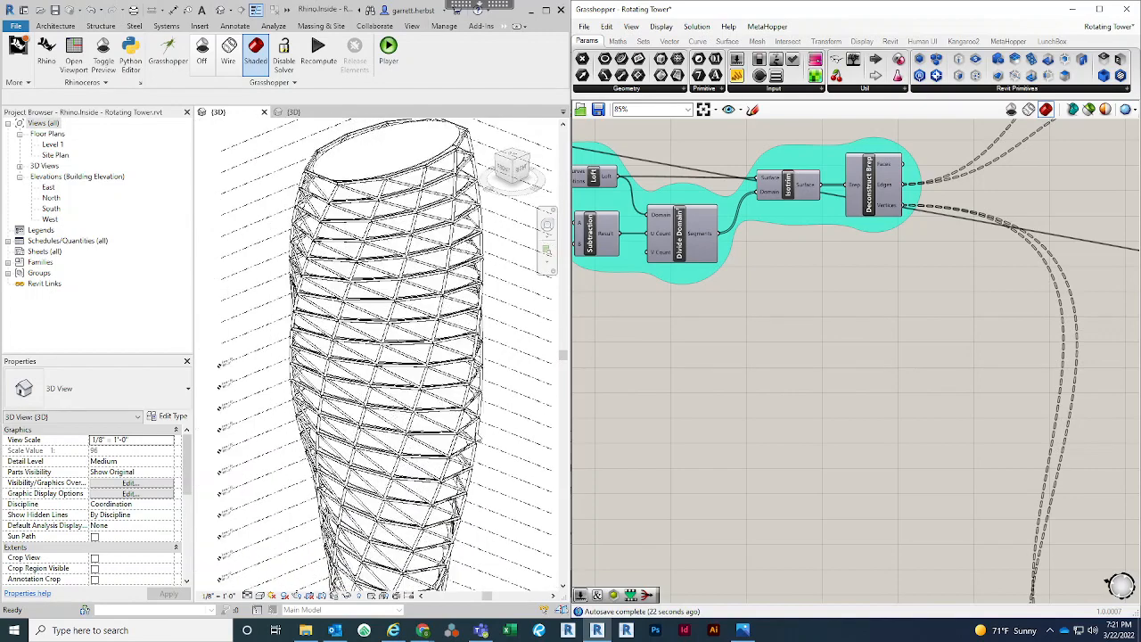
scroll(482, 382, down, 1)
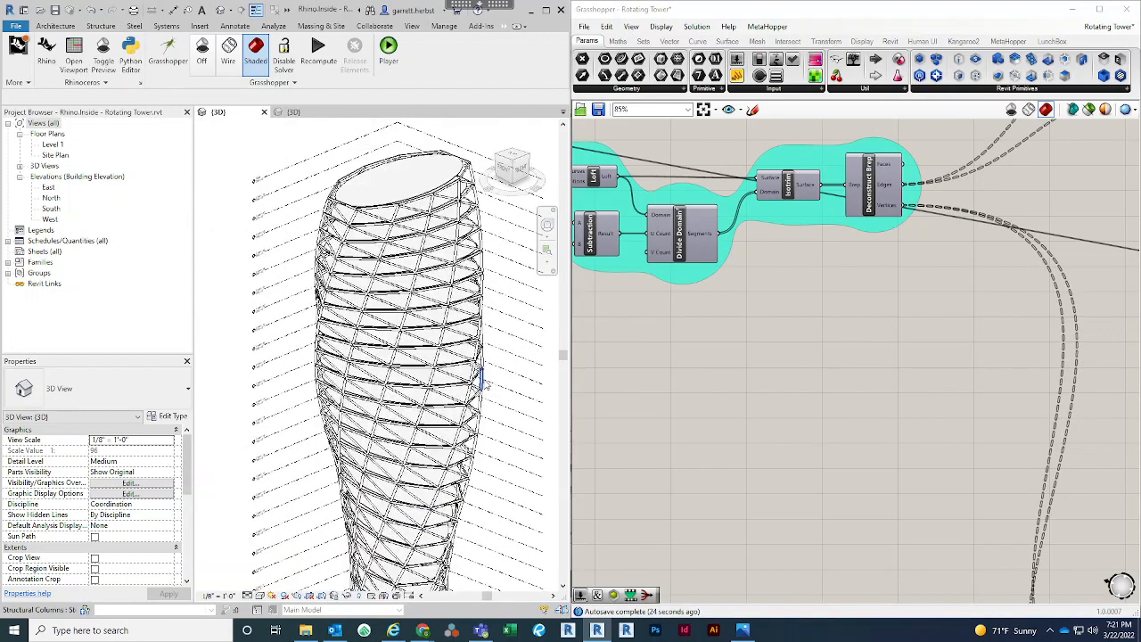
scroll(481, 381, down, 2)
scroll(788, 391, down, 4)
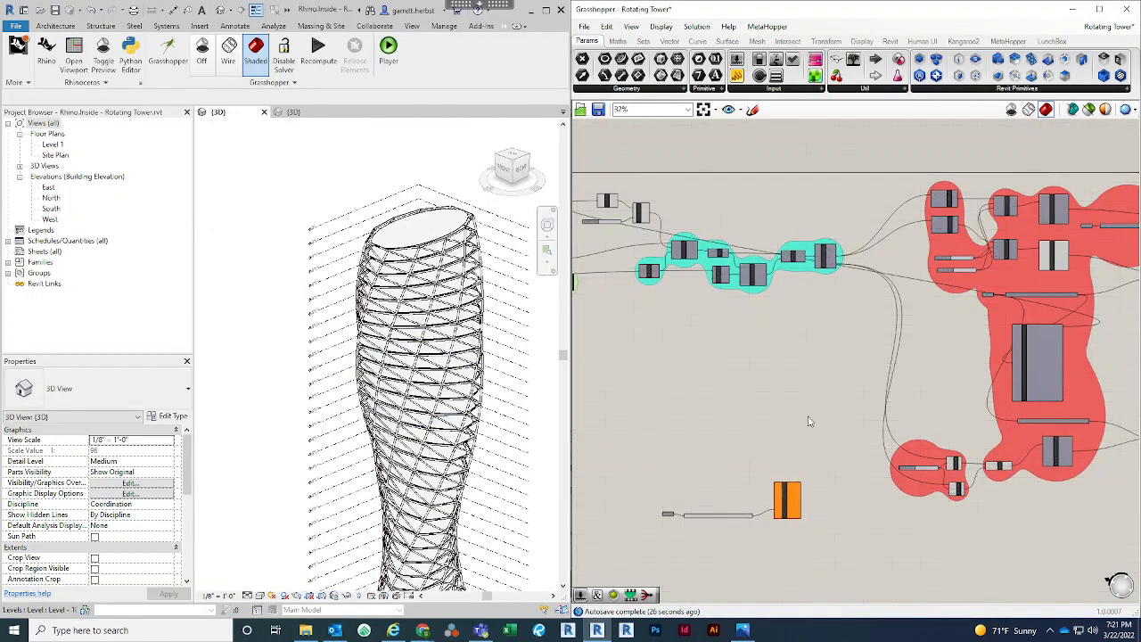
scroll(789, 391, up, 5)
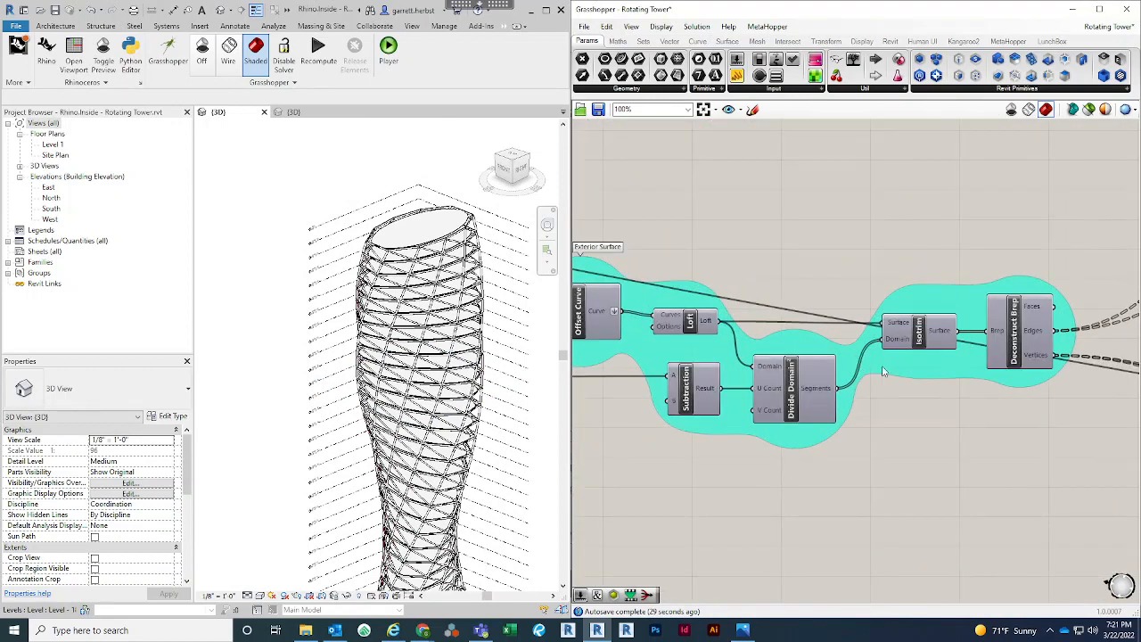
scroll(969, 320, down, 1)
right_drag(996, 401, 996, 380)
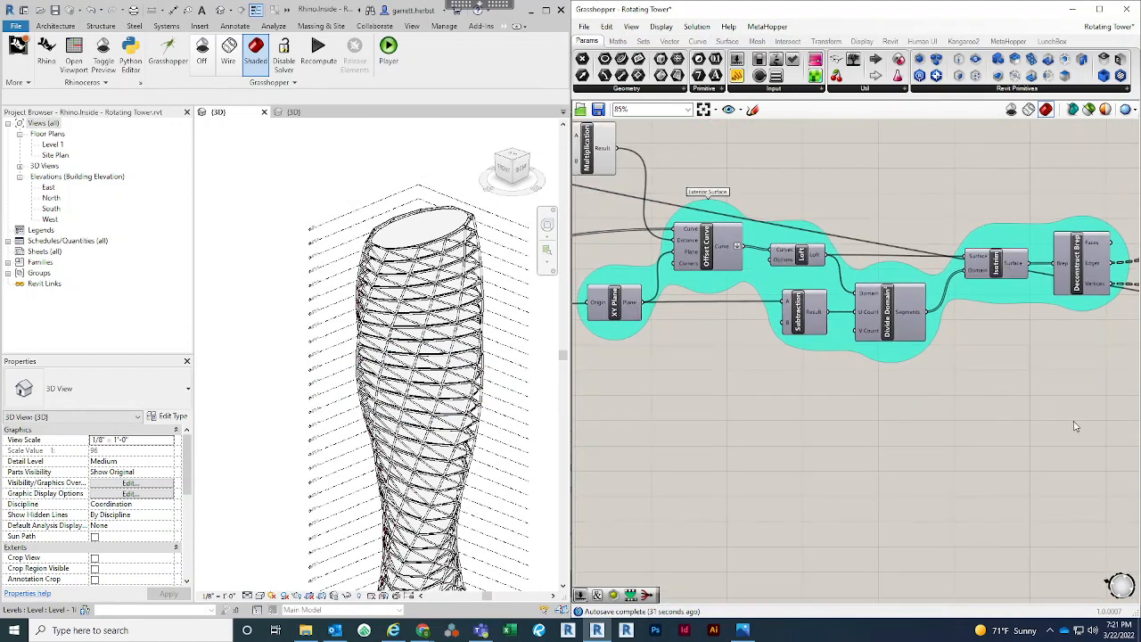
Duplicate the Exterior Surface chain from Offset Curve through Deconstruct Brep and place the copy below the original
drag(1081, 431, 718, 164)
click(718, 164)
drag(1085, 174, 683, 375)
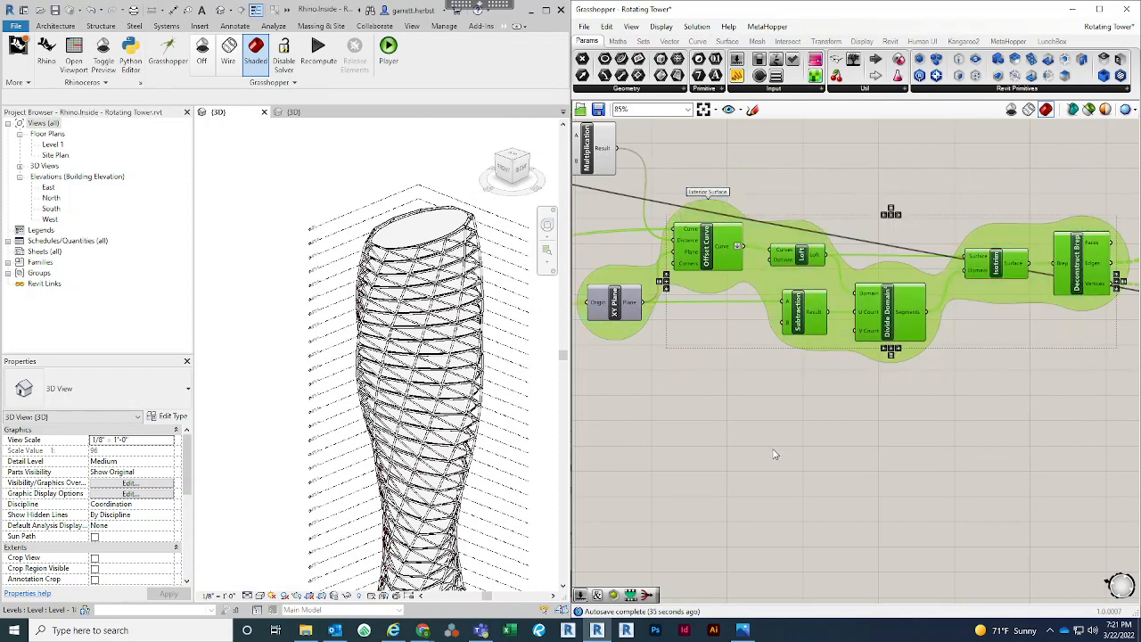
key(ctrl+v)
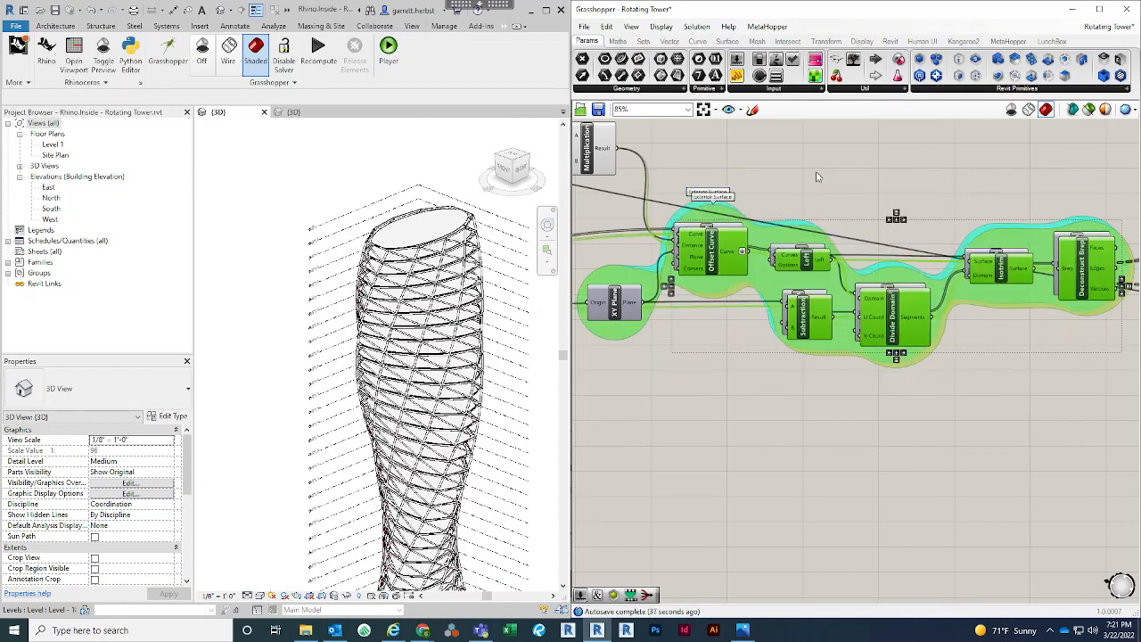
scroll(887, 295, down, 3)
drag(854, 246, 789, 444)
scroll(668, 435, up, 5)
click(669, 435)
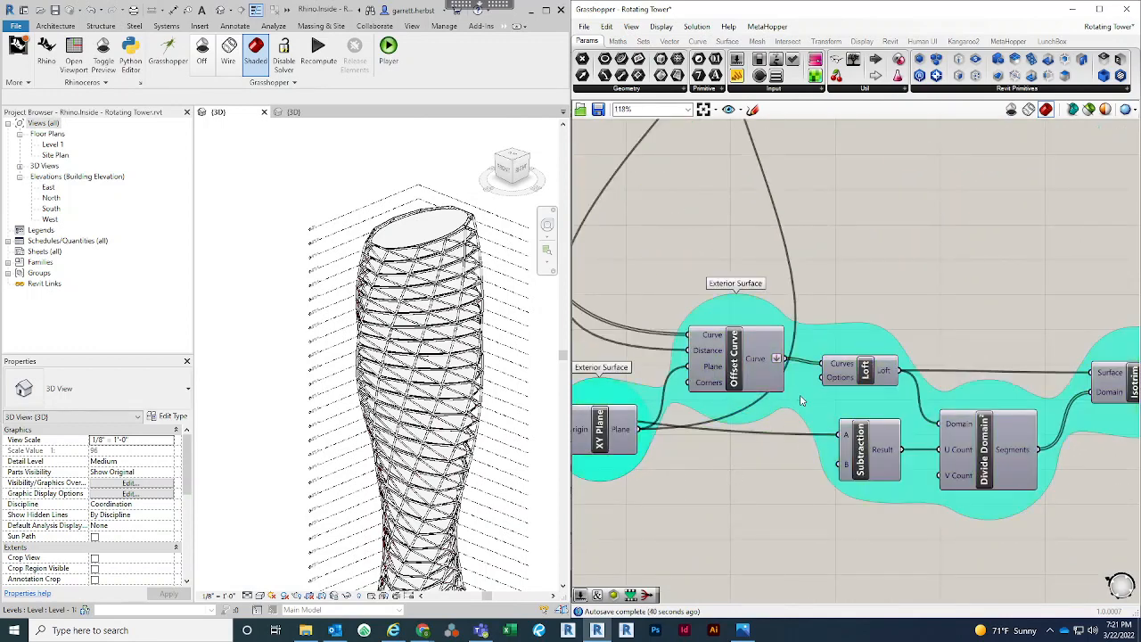
Ungroup the copied Offset Curve chain and the XY Plane from their Exterior Surface groups, and move XY Plane slightly lower
click(801, 401)
right_click(803, 399)
click(843, 473)
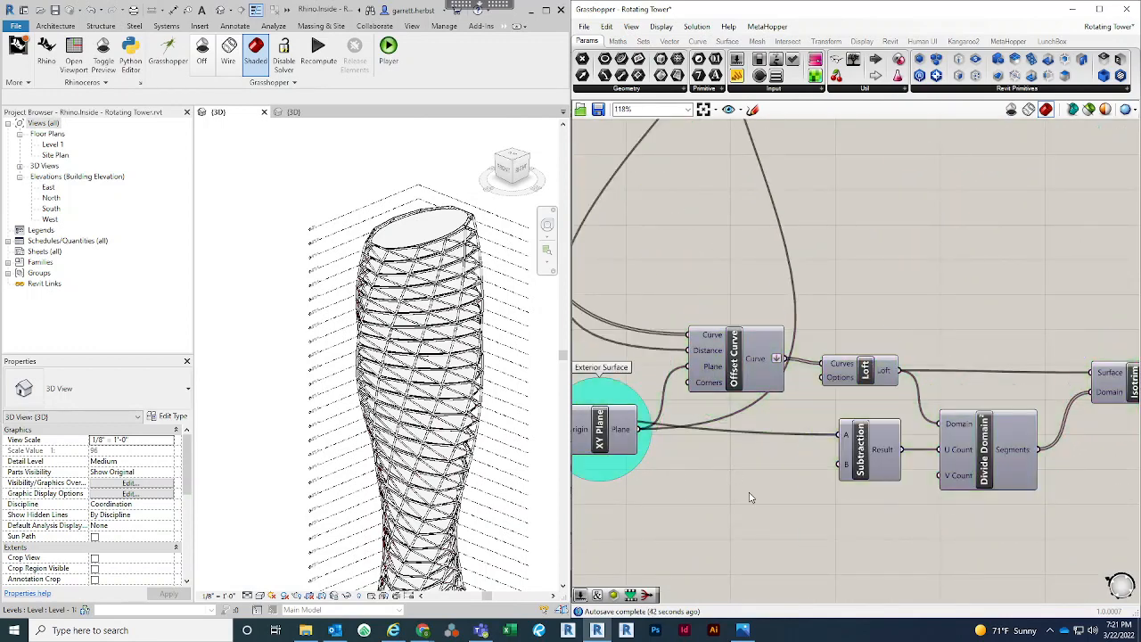
scroll(750, 498, down, 1)
right_drag(642, 452, 716, 427)
click(718, 424)
right_click(733, 434)
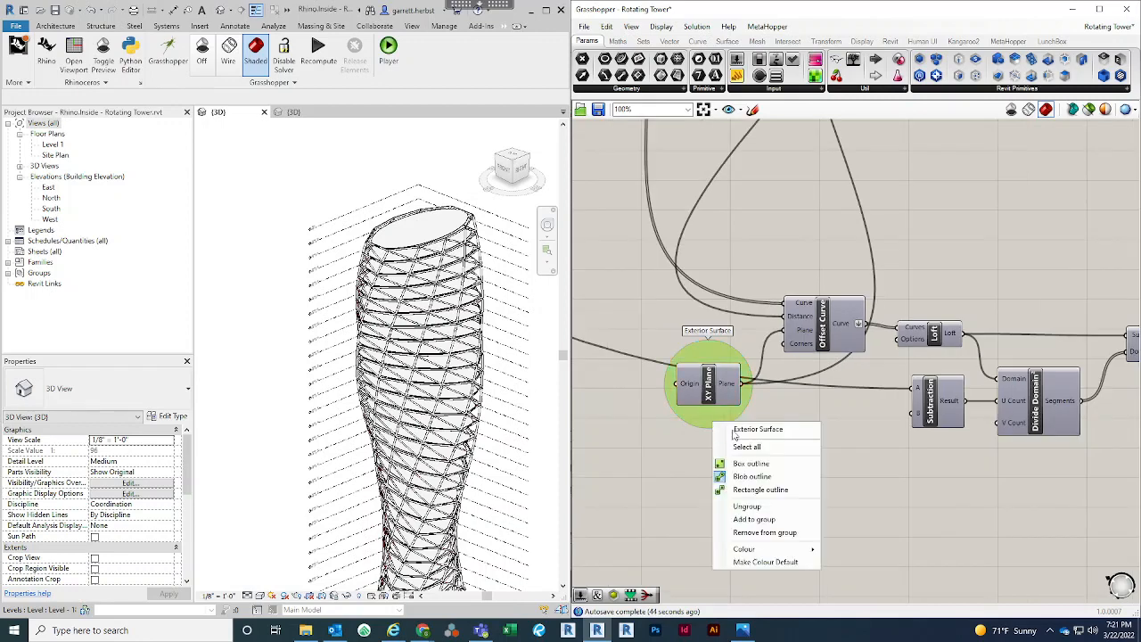
click(756, 506)
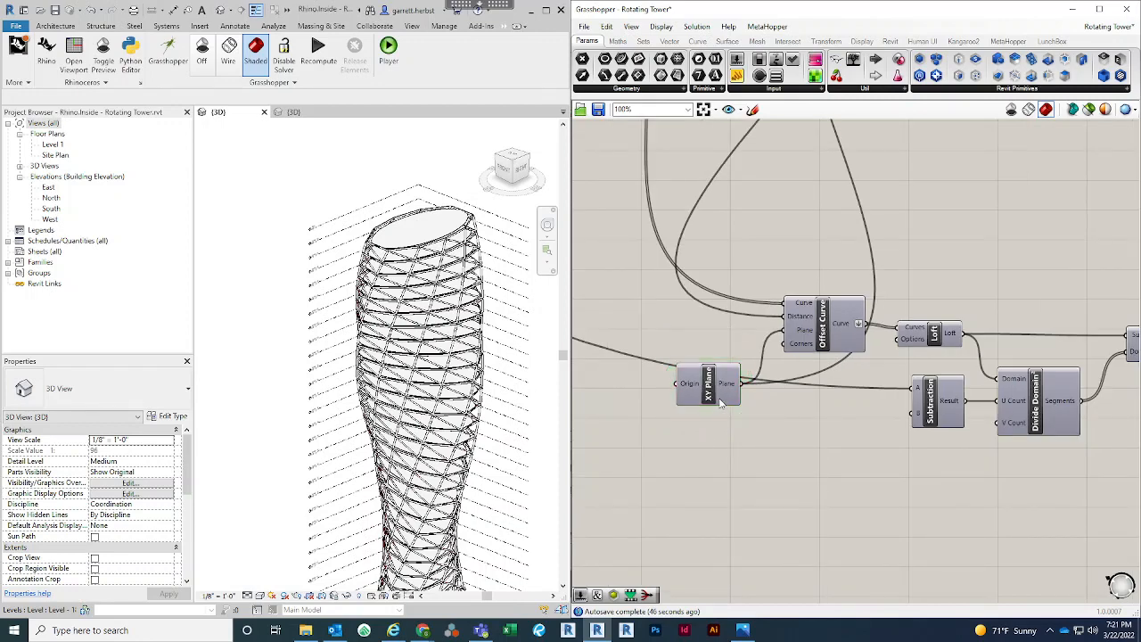
drag(723, 403, 724, 432)
Examine the copied Offset Curve's Curve, Distance and Plane inputs and the component chain that follows it
click(794, 328)
scroll(789, 328, down, 3)
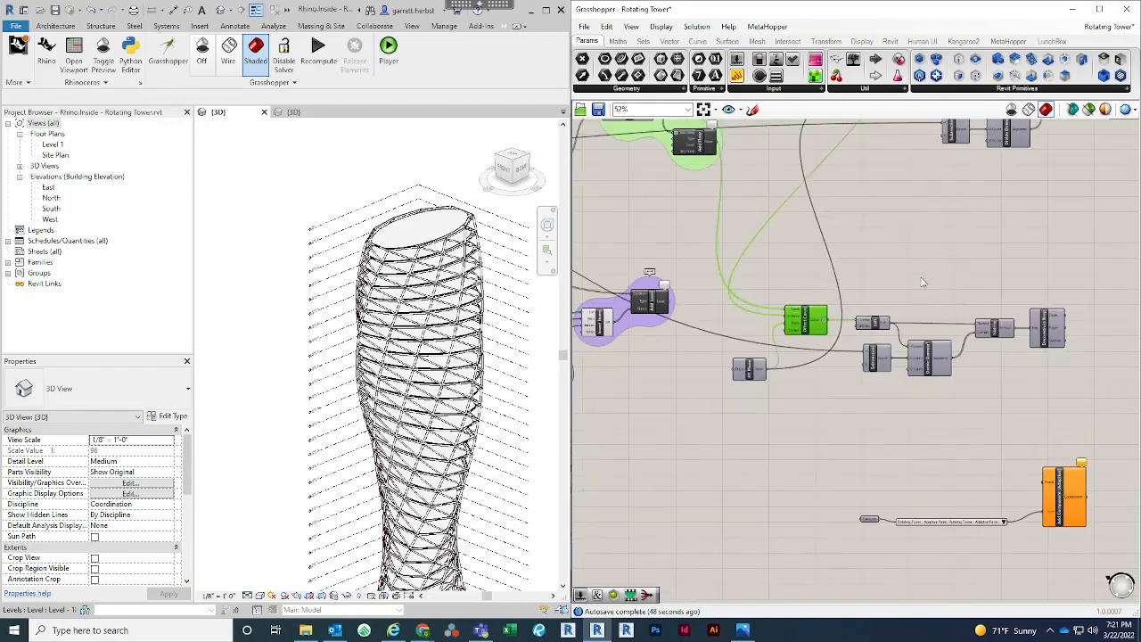
scroll(876, 258, up, 4)
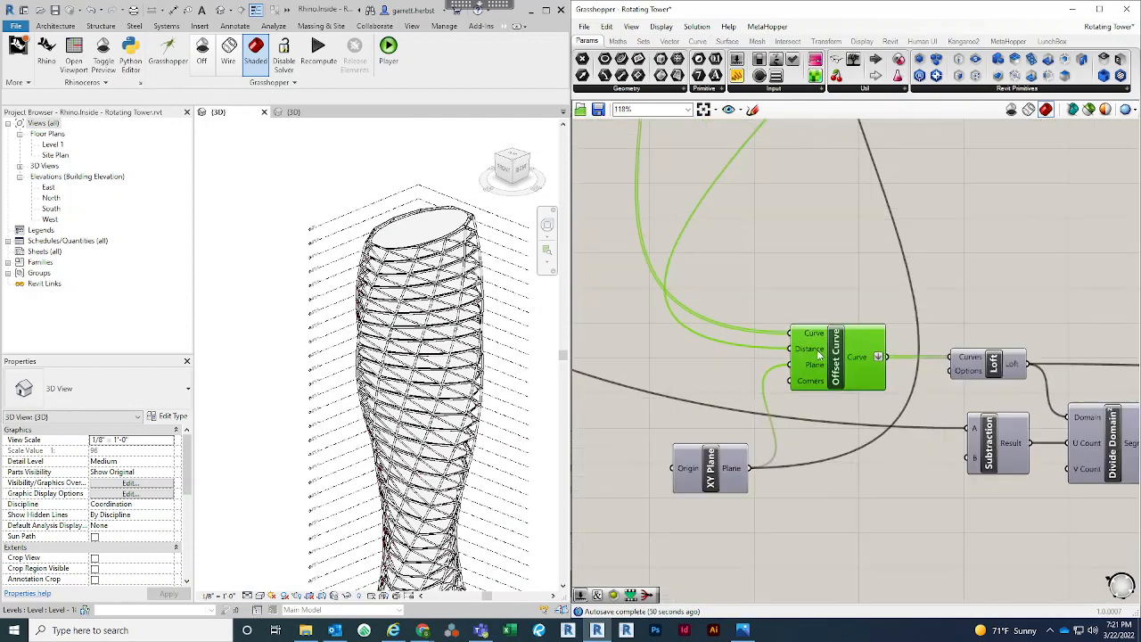
scroll(818, 354, up, 1)
right_drag(854, 315, 781, 369)
scroll(774, 296, down, 1)
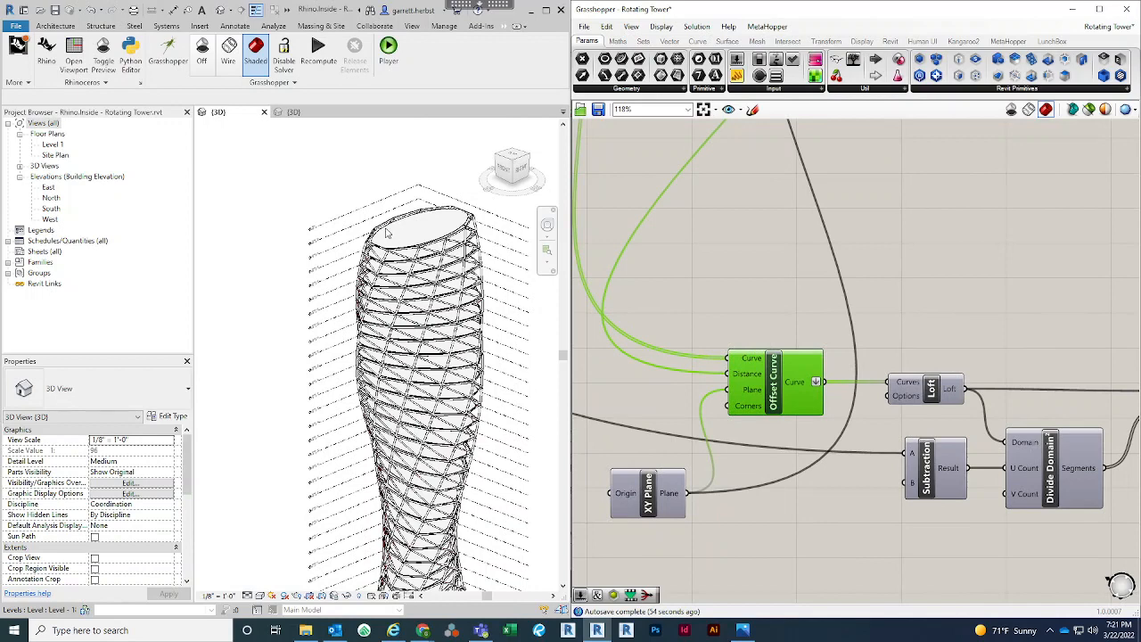
scroll(747, 293, down, 2)
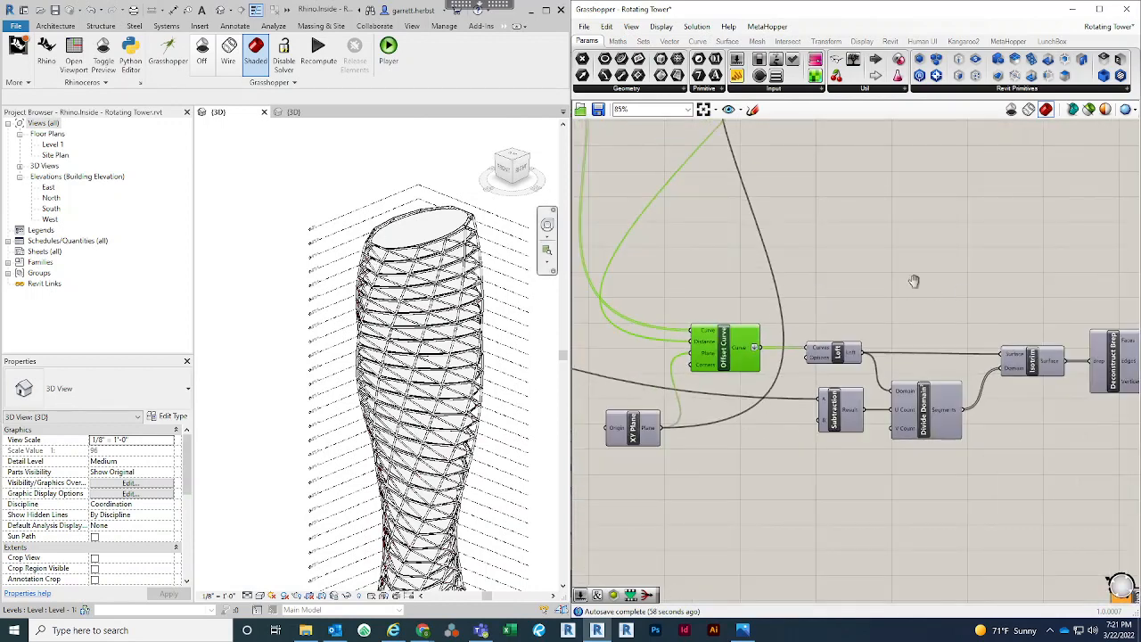
scroll(914, 281, down, 1)
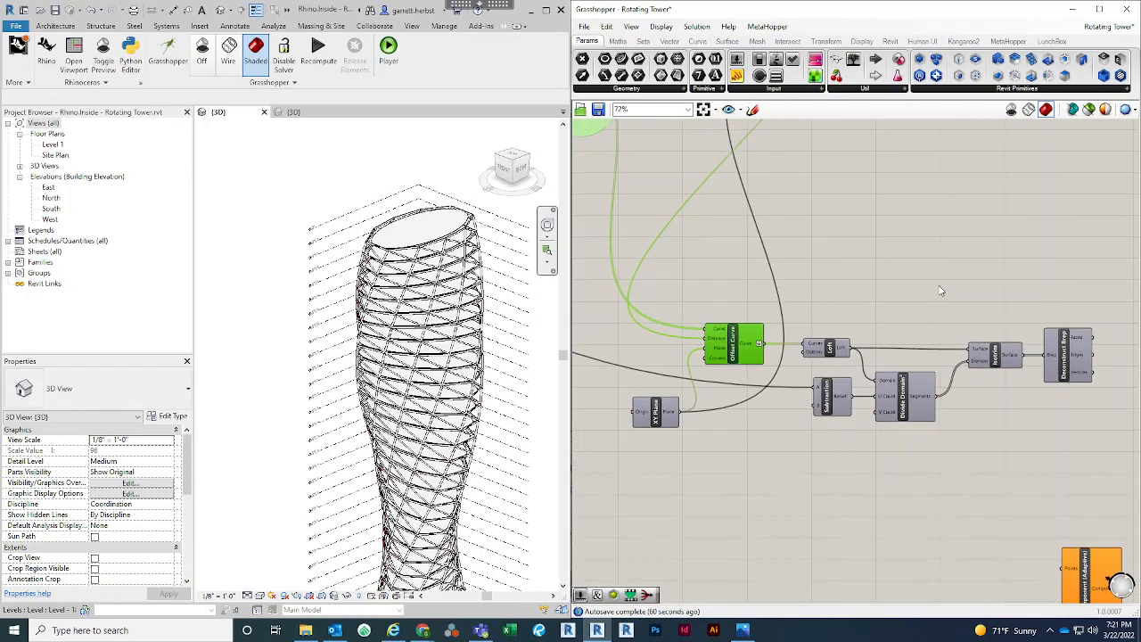
right_drag(776, 279, 848, 308)
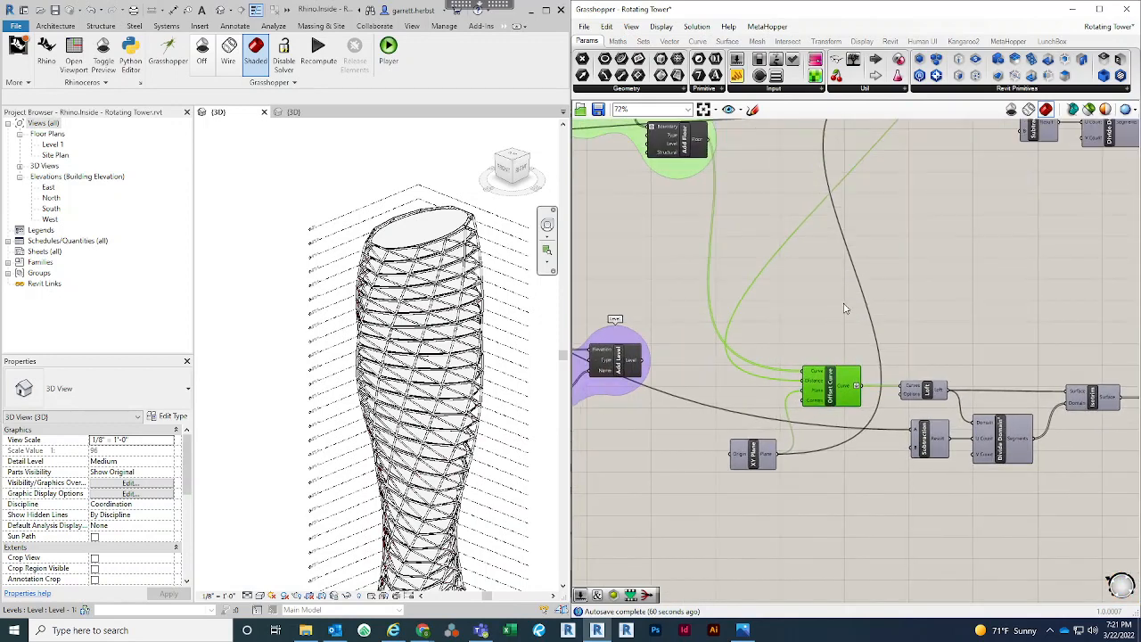
Inspect the tower's facade framing close up in the Revit 3D view and compare it with the two Offset Curve chains
scroll(362, 296, up, 3)
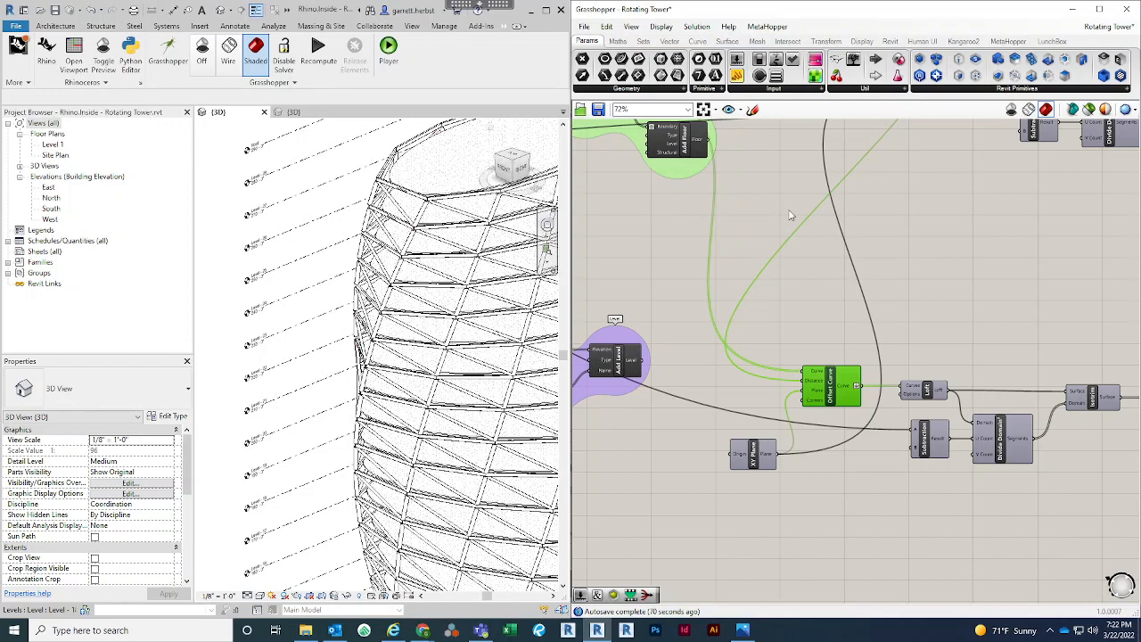
right_drag(785, 221, 759, 266)
right_drag(922, 311, 881, 318)
scroll(879, 319, down, 2)
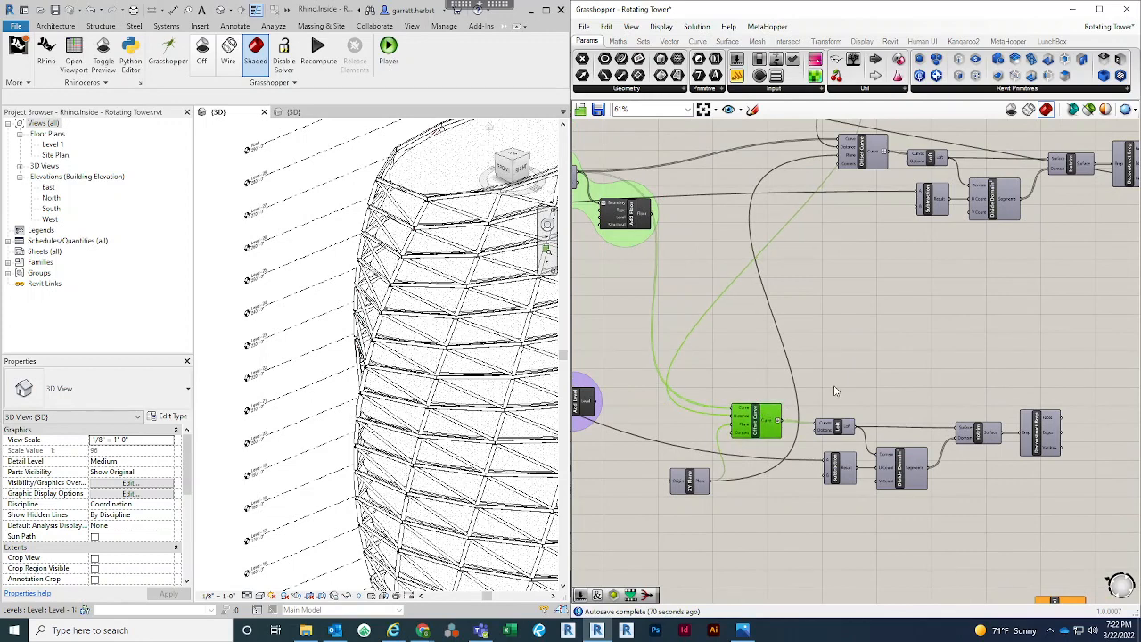
right_drag(865, 381, 848, 366)
click(844, 352)
double_click(845, 351)
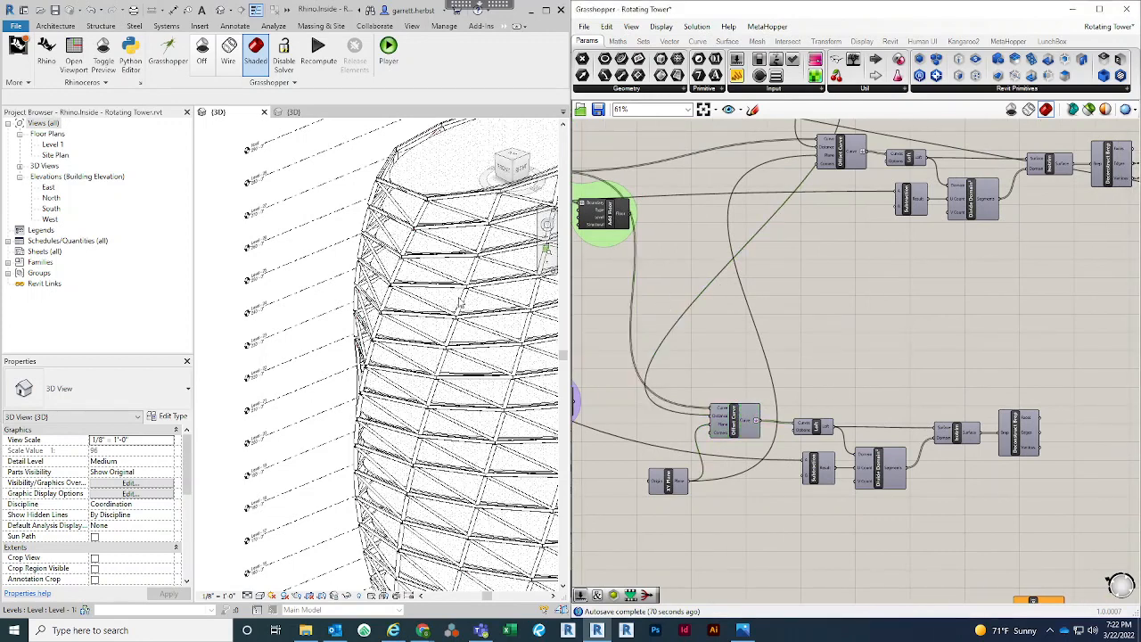
scroll(388, 292, up, 3)
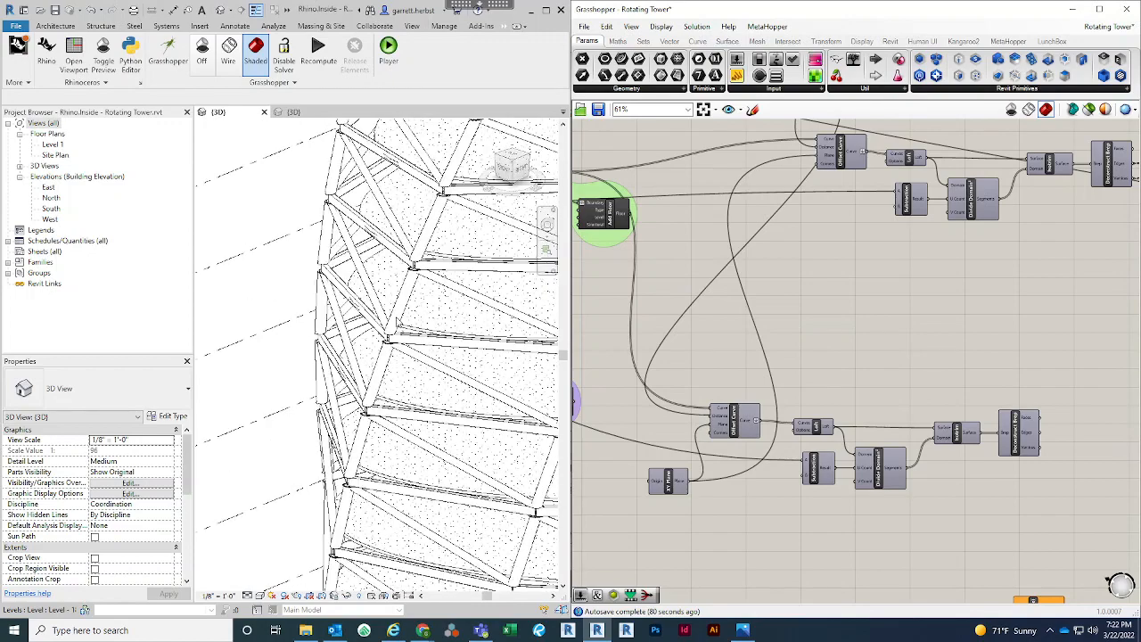
shift+middle_drag(316, 217, 321, 254)
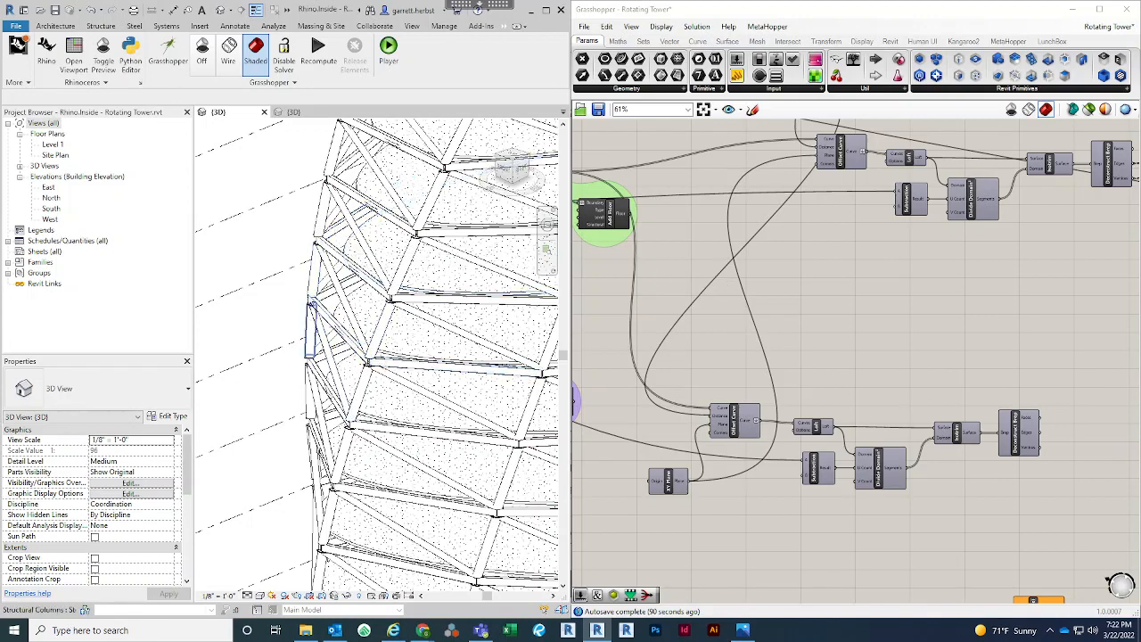
scroll(303, 315, down, 1)
middle_drag(366, 332, 295, 333)
scroll(887, 343, down, 1)
Add an Addition component above the copied Offset Curve and move the wire from that Offset Curve's Distance input to Addition's A input
right_click(897, 321)
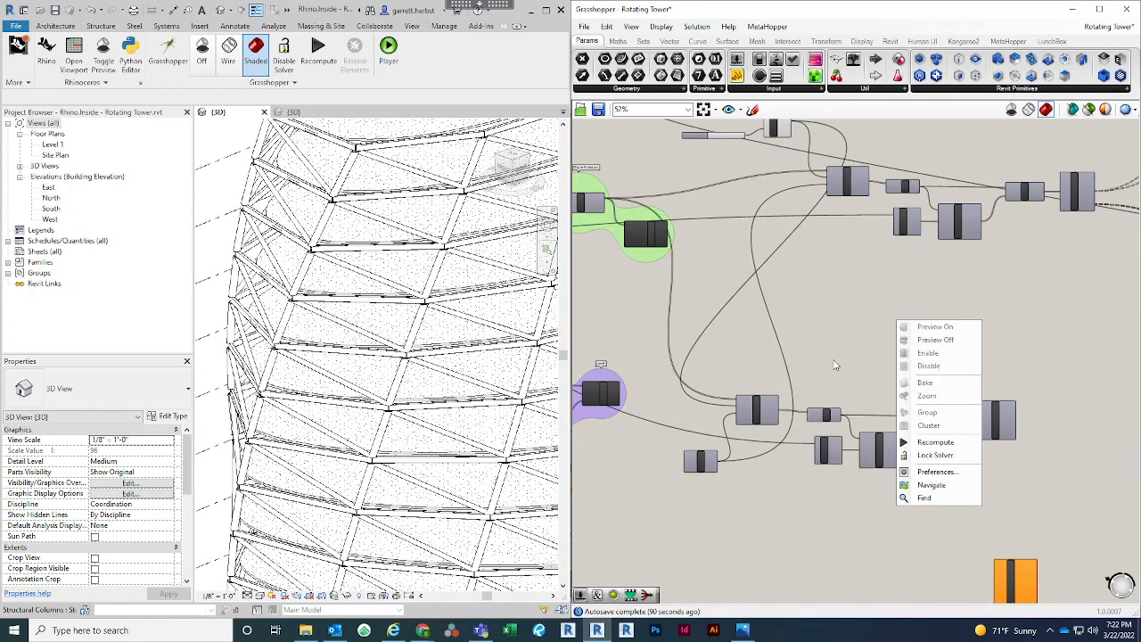
scroll(820, 414, up, 1)
scroll(866, 369, up, 2)
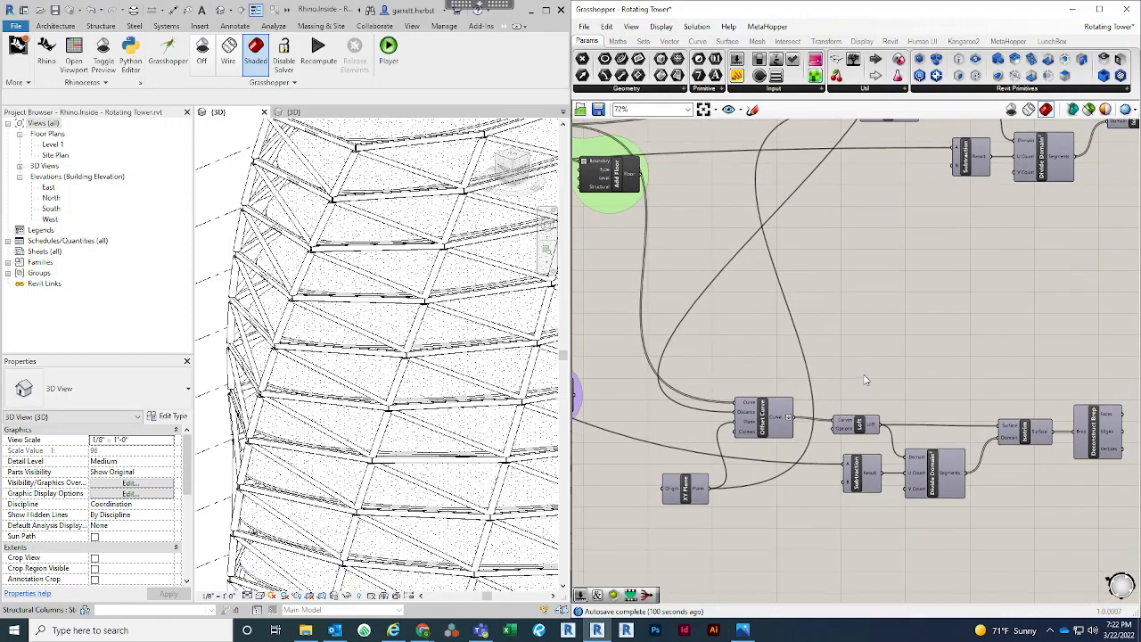
double_click(864, 360)
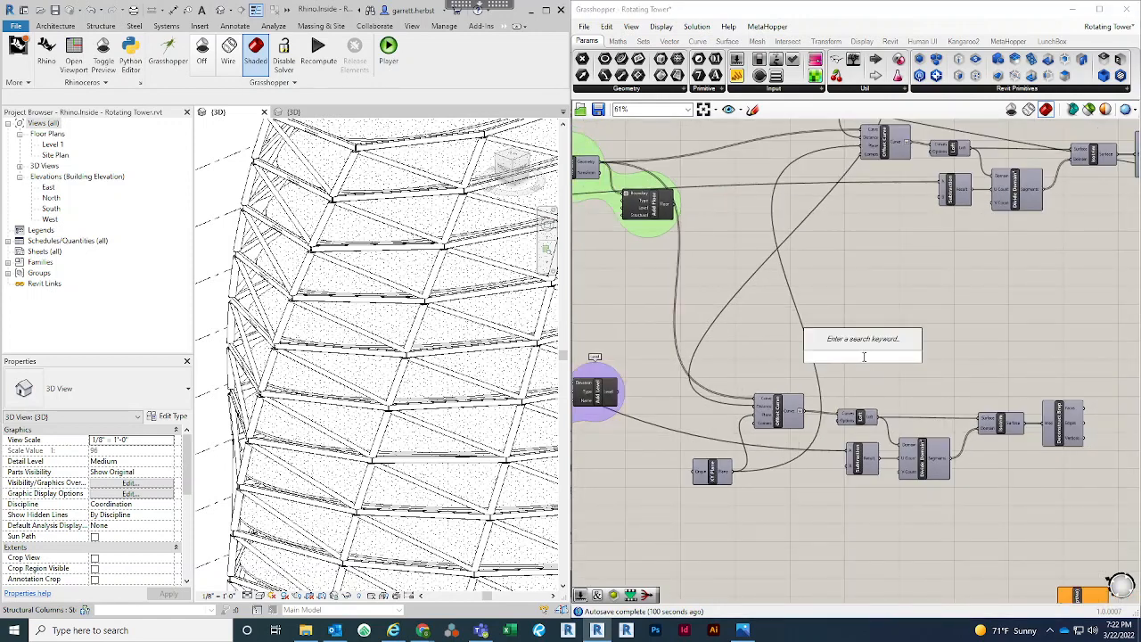
text(add)
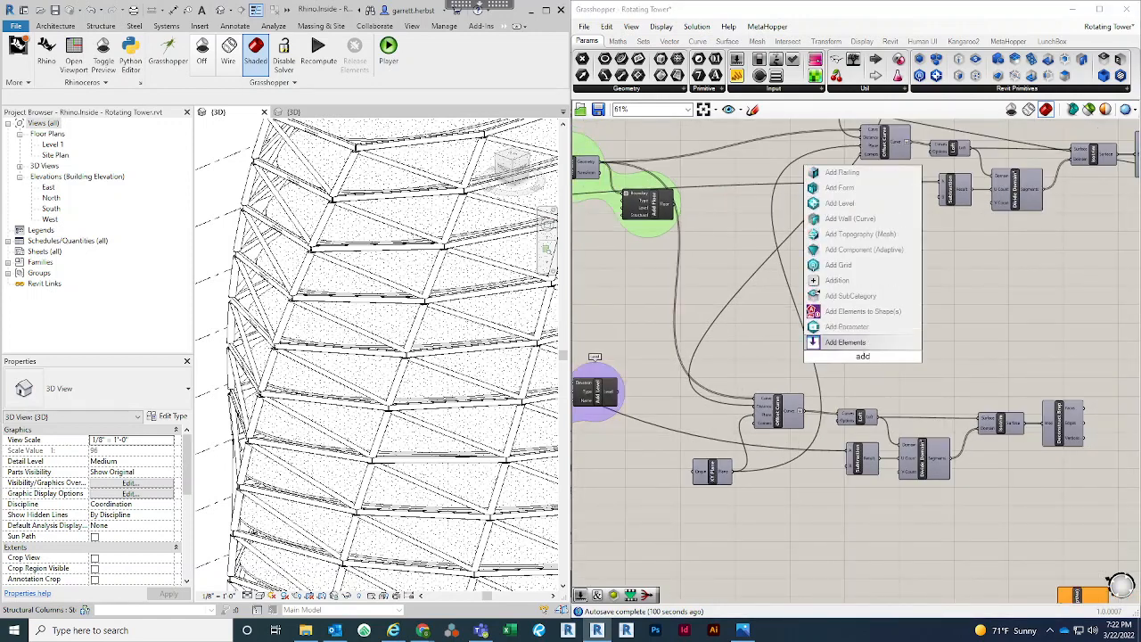
click(856, 281)
scroll(858, 360, up, 3)
drag(859, 361, 712, 356)
right_drag(792, 347, 863, 368)
scroll(864, 368, down, 2)
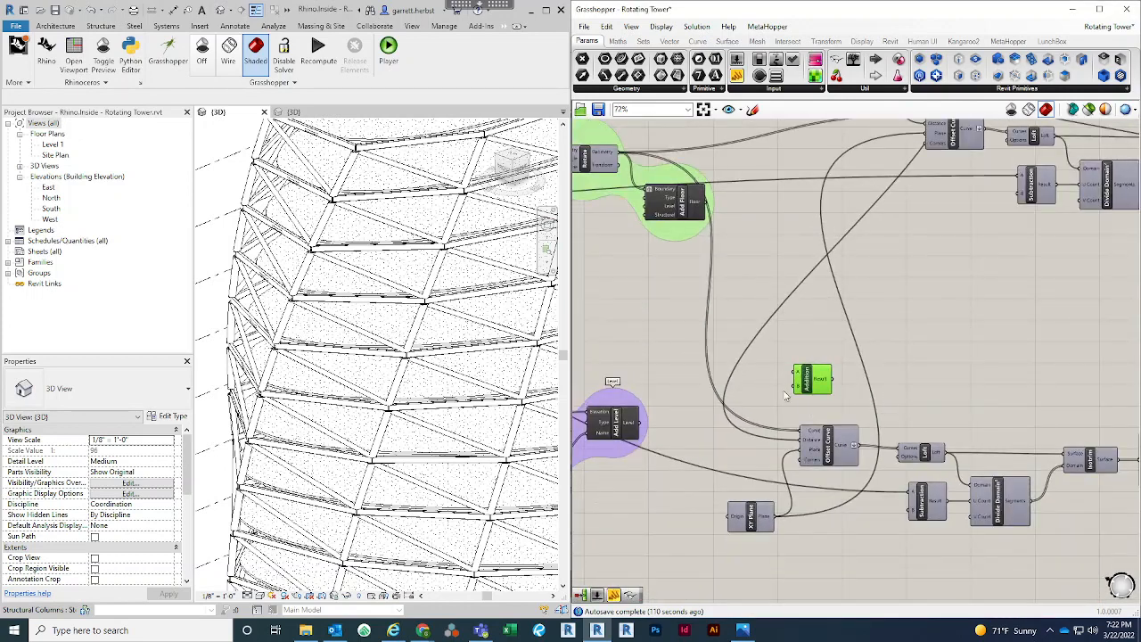
scroll(869, 405, up, 1)
right_drag(976, 393, 1015, 394)
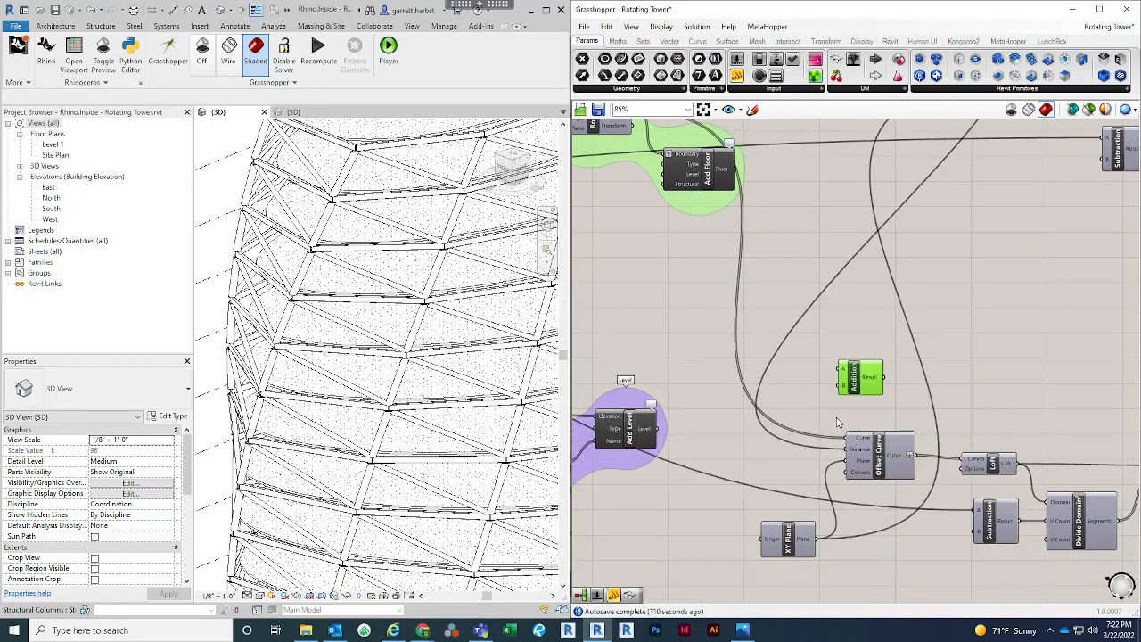
scroll(840, 420, down, 1)
right_drag(786, 364, 857, 389)
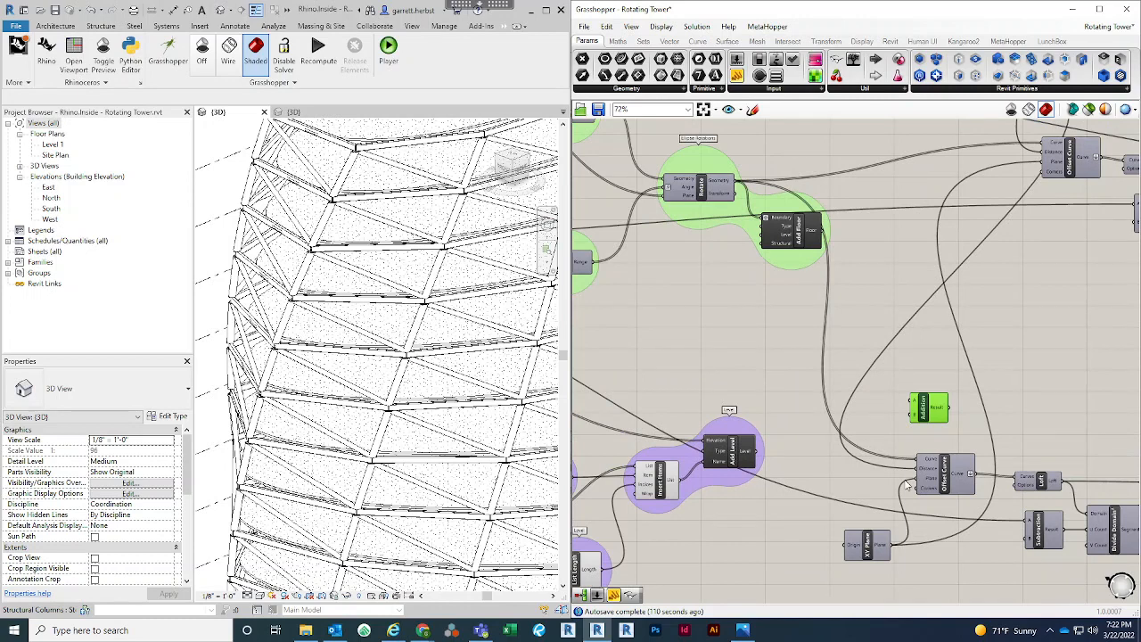
ctrl+shift+drag(921, 478, 919, 409)
Wire Inspect Element's Dimensions : OD output into Addition's B input
right_drag(915, 365, 669, 332)
scroll(668, 332, down, 3)
scroll(805, 362, up, 1)
right_drag(804, 362, 676, 377)
scroll(676, 377, down, 5)
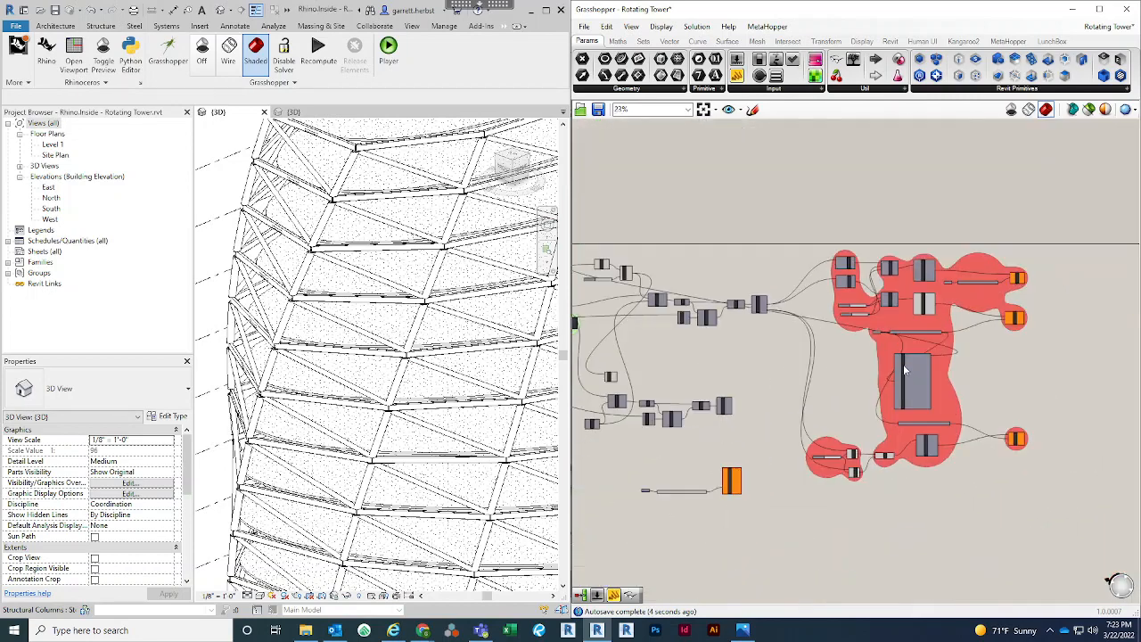
scroll(904, 364, up, 8)
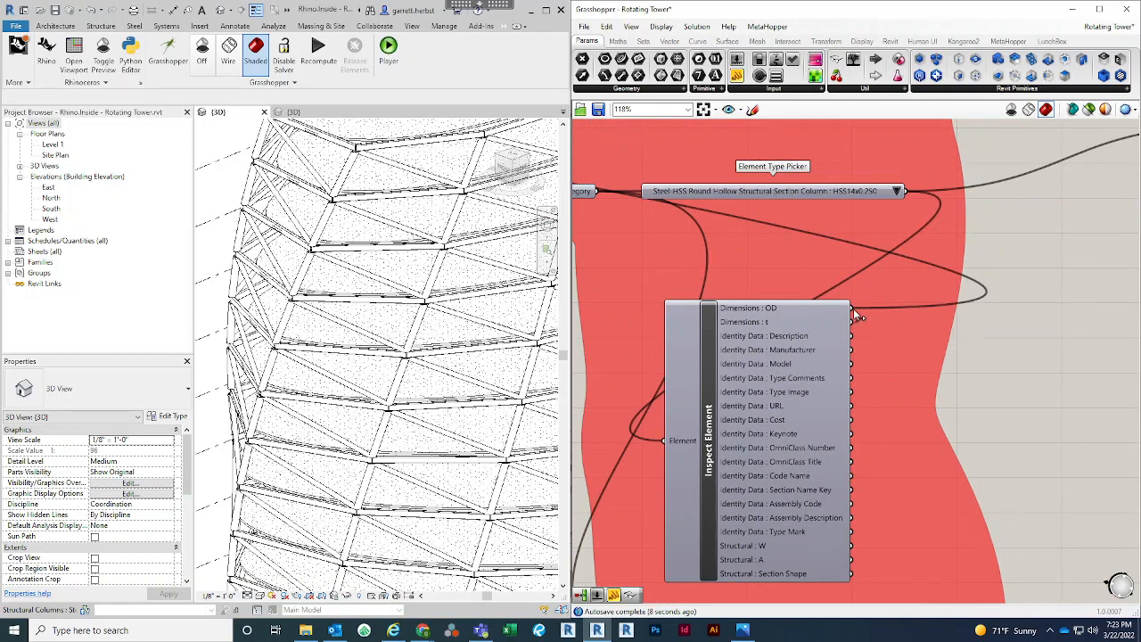
drag(854, 309, 753, 426)
scroll(1102, 346, down, 4)
scroll(1104, 339, down, 2)
scroll(1044, 401, down, 2)
scroll(684, 347, up, 1)
scroll(688, 379, up, 6)
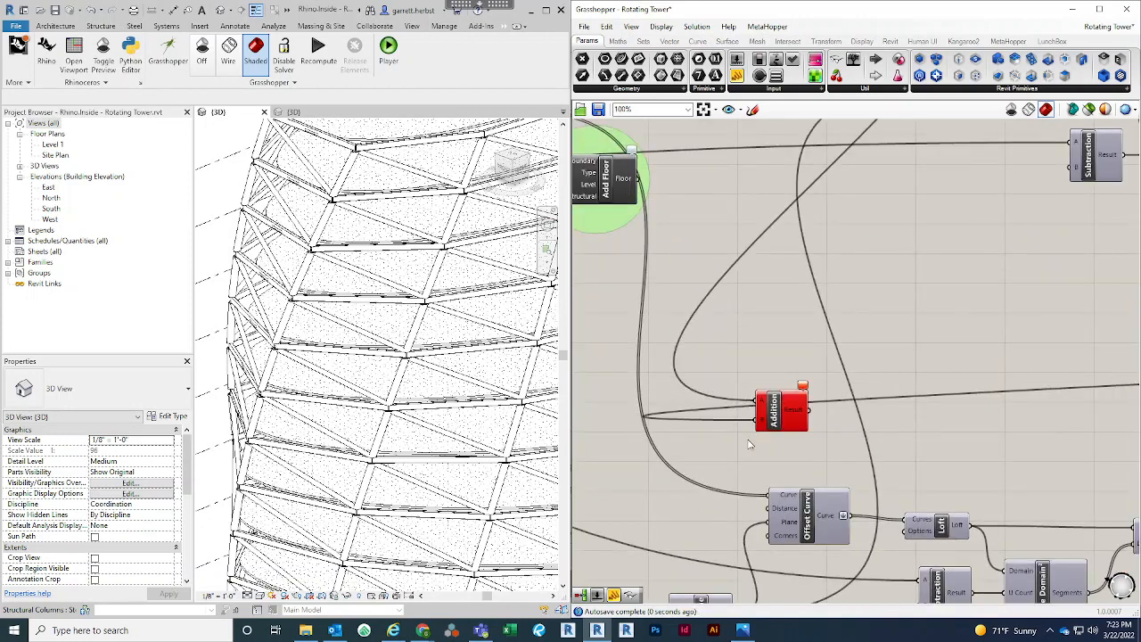
Read the error message on the Addition component
drag(787, 389, 803, 387)
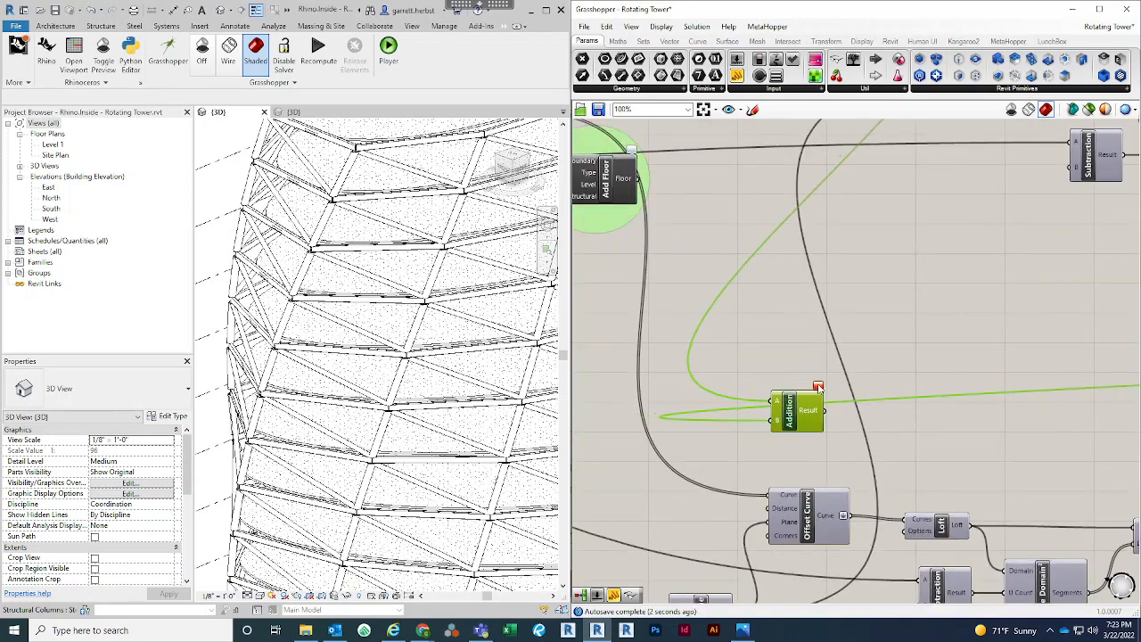
click(819, 389)
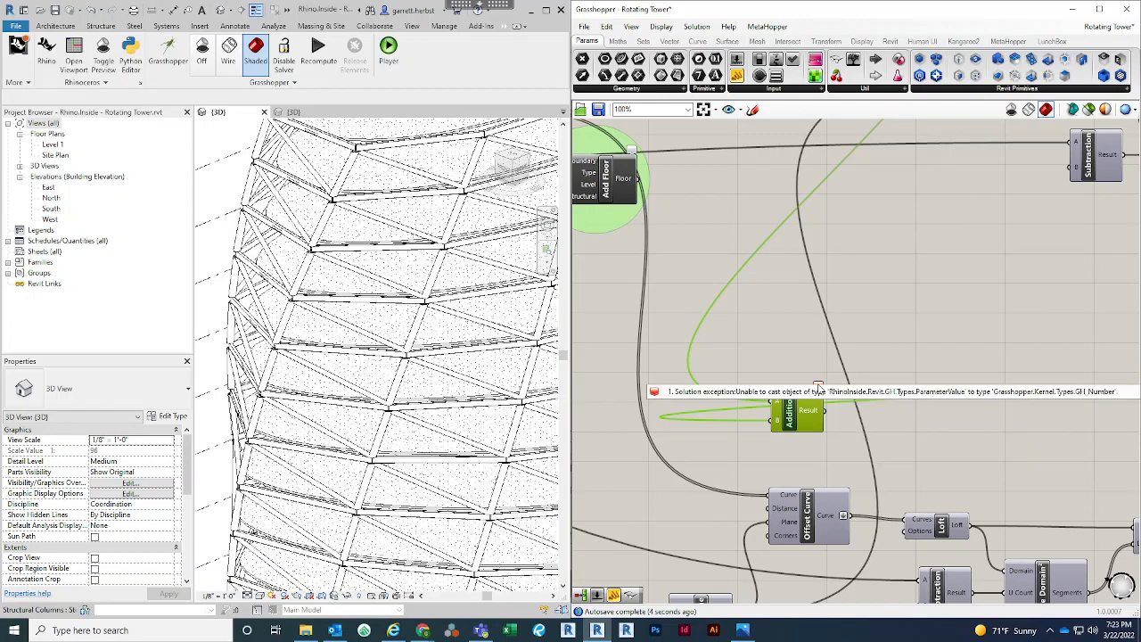
click(802, 341)
Insert an Absolute component before Addition and route the OD value through it into Addition's B input
drag(796, 414, 872, 415)
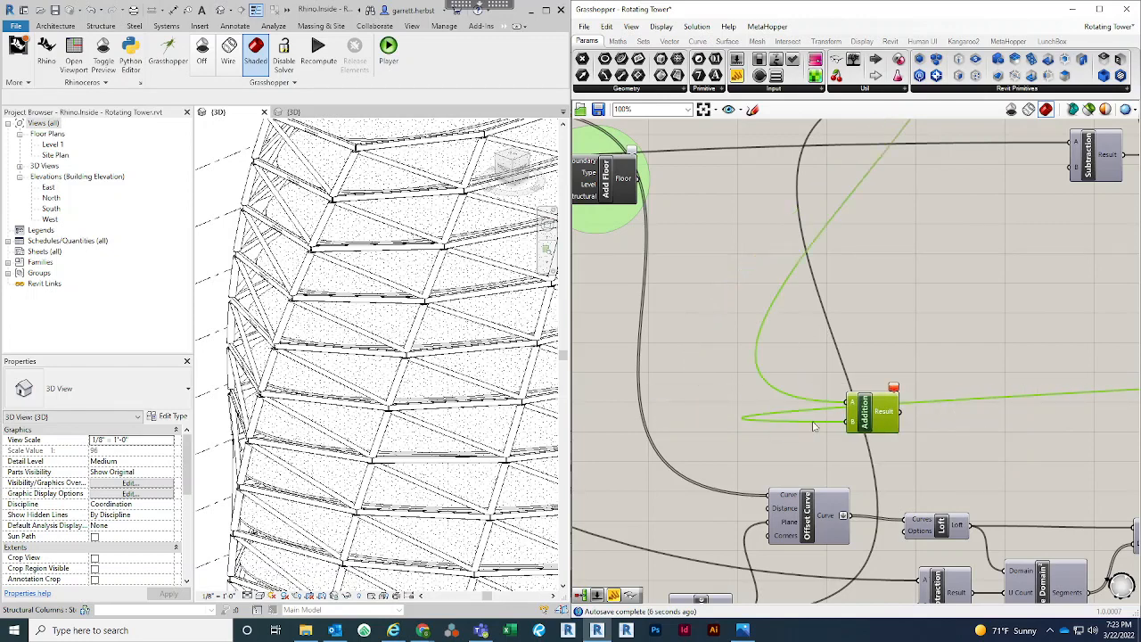
double_click(738, 453)
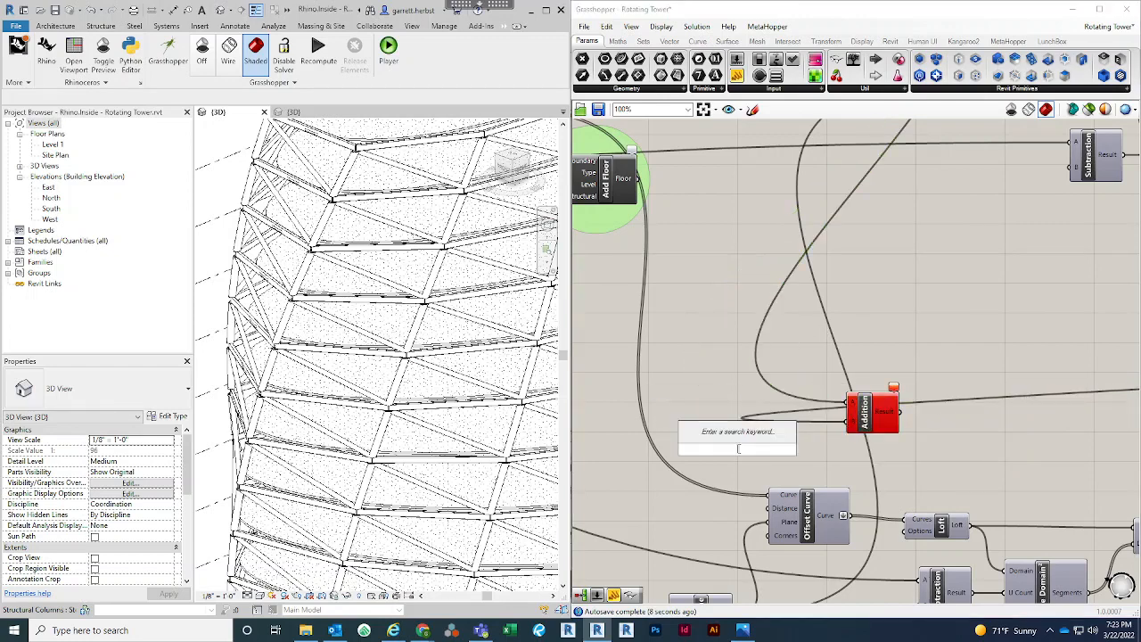
text(abs)
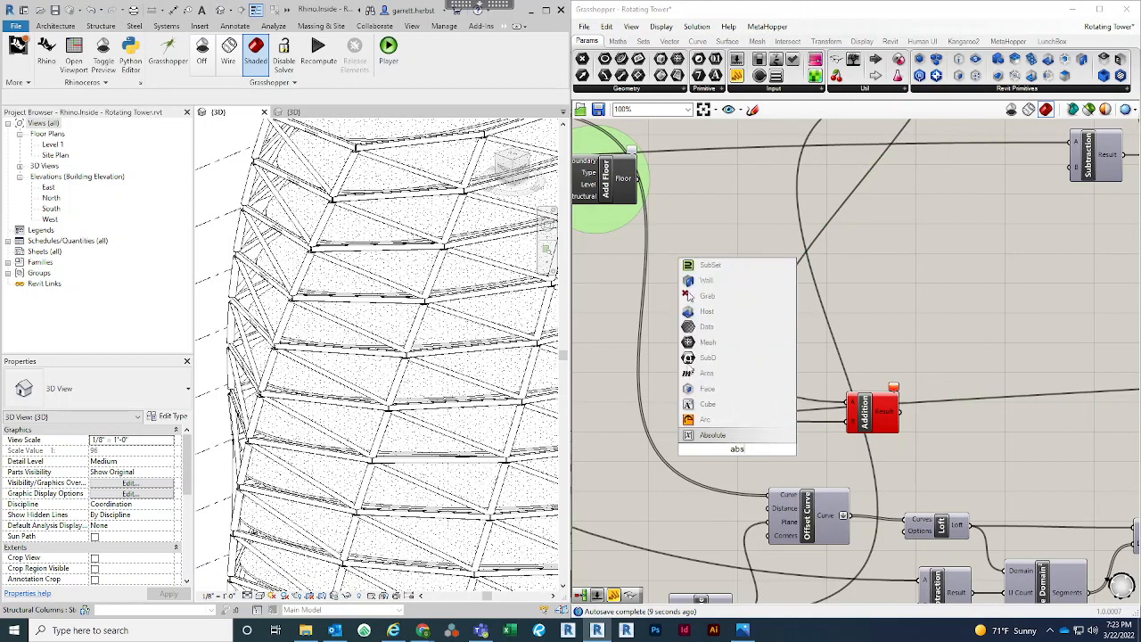
click(754, 437)
drag(759, 448, 786, 439)
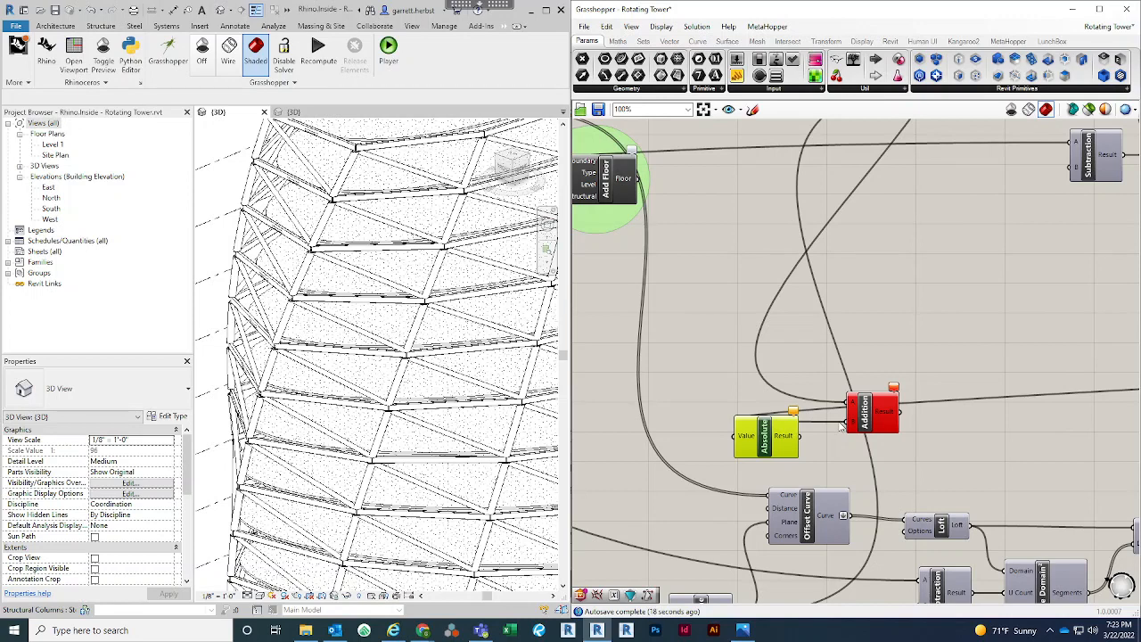
mouse_move(848, 428)
mouse_down()
mouse_move(798, 436)
mouse_move(846, 423)
mouse_up()
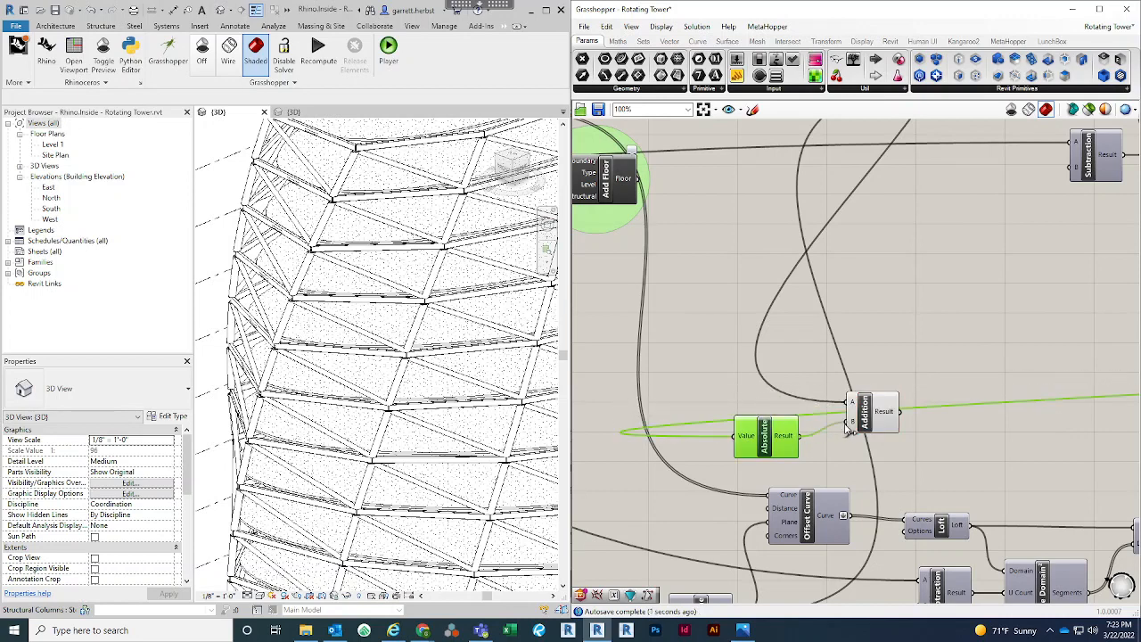
click(930, 438)
right_drag(930, 438, 856, 330)
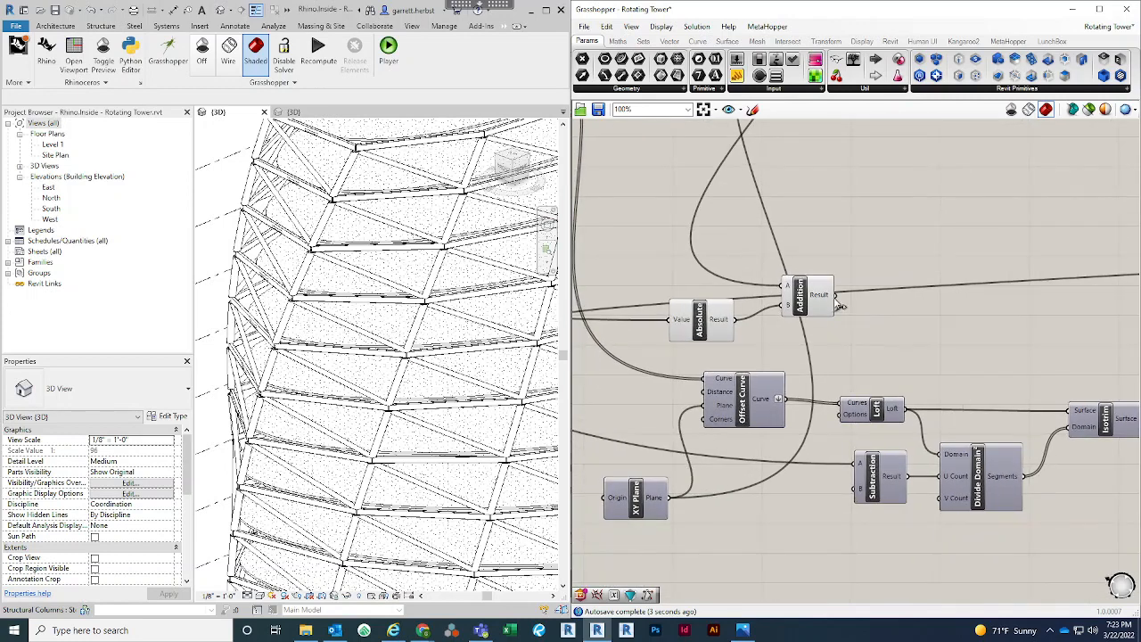
Wire Addition's Result into the copied Offset Curve's Distance input and turn on the preview of the copied Loft
drag(841, 305, 709, 399)
right_drag(818, 514, 784, 482)
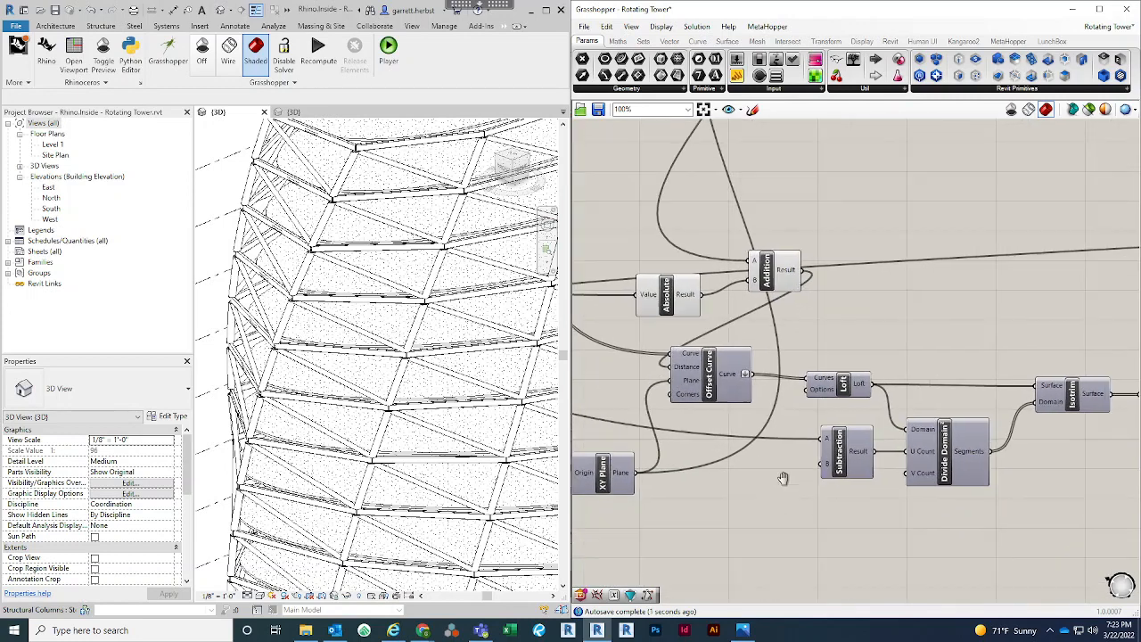
right_drag(1081, 406, 993, 409)
scroll(993, 409, down, 1)
right_click(778, 399)
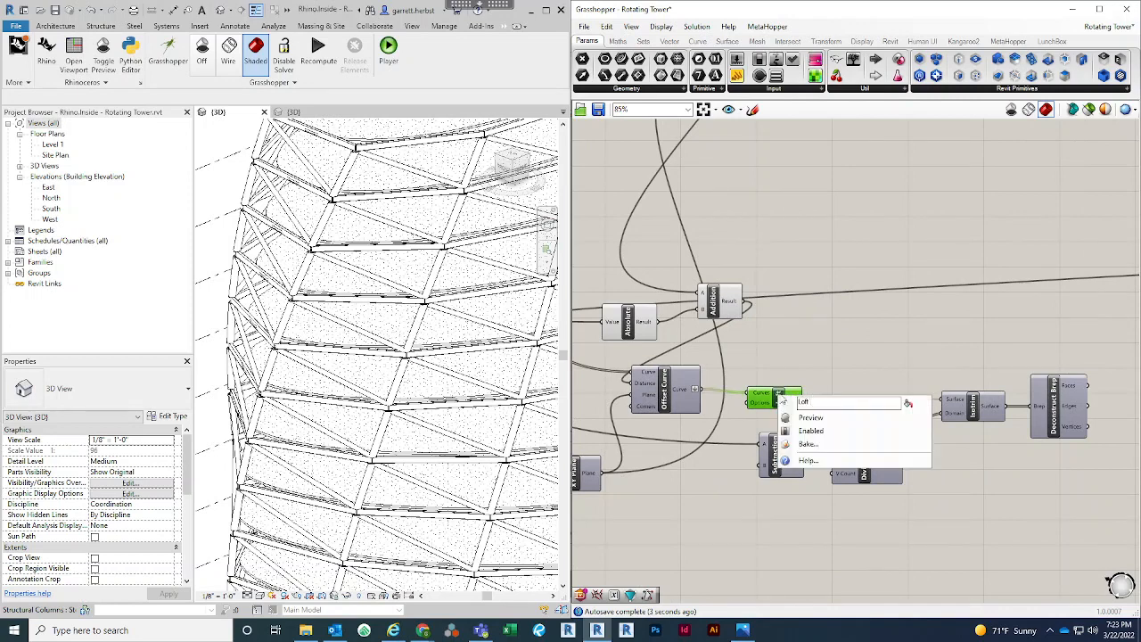
click(816, 420)
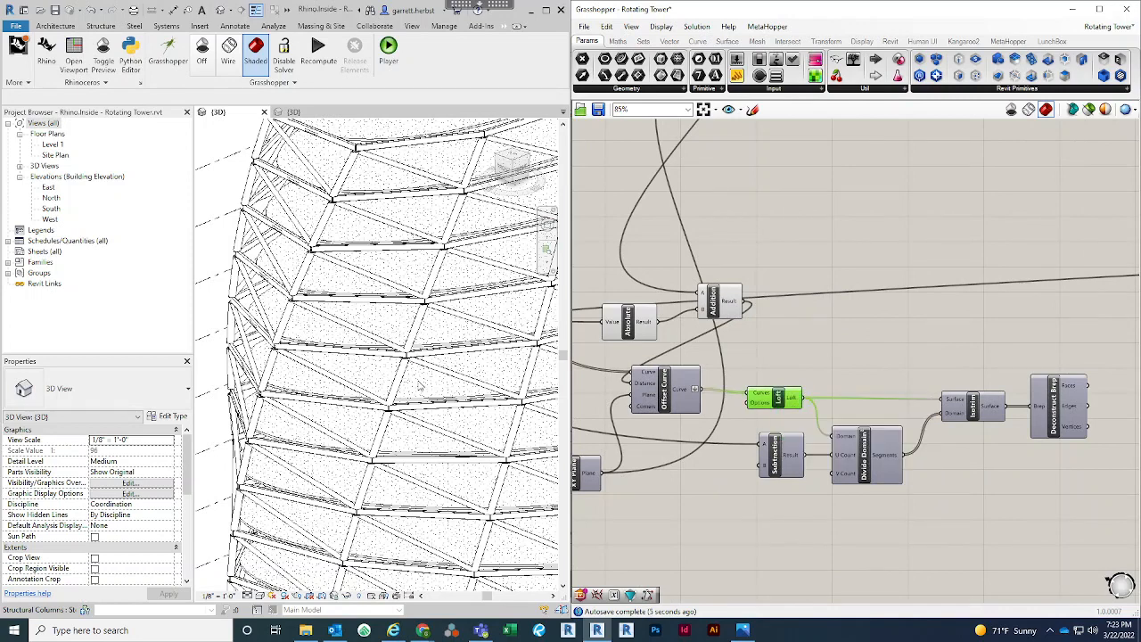
Examine in the 3D view how the previewed offset surface sits relative to the structural framing at the tower's top edge
scroll(354, 333, down, 2)
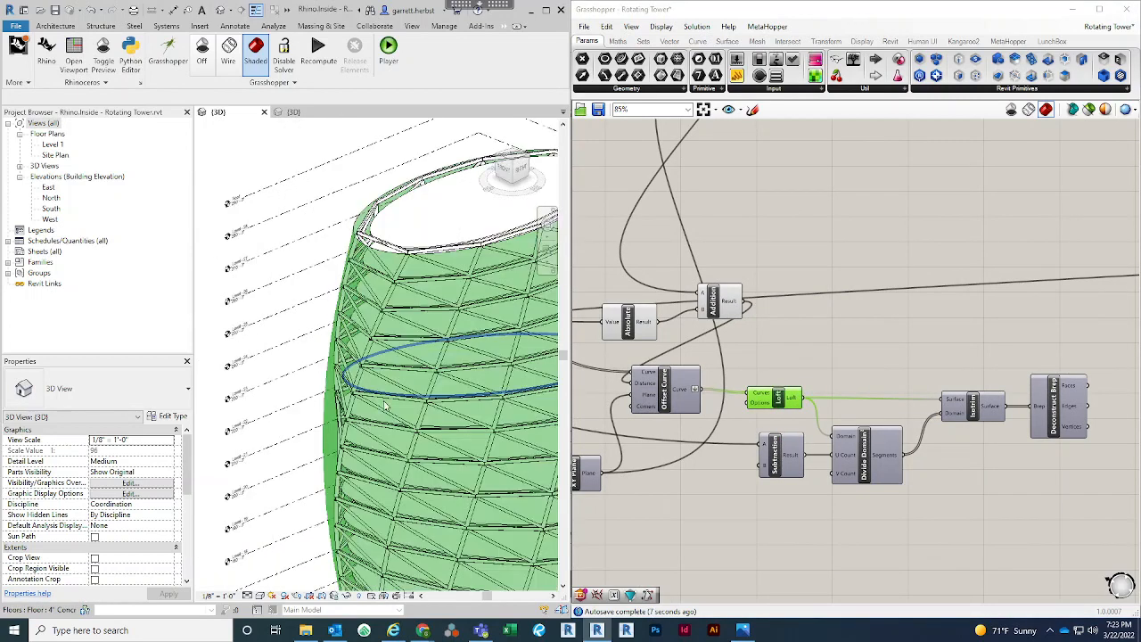
scroll(355, 337, up, 3)
shift+middle_drag(358, 425, 261, 427)
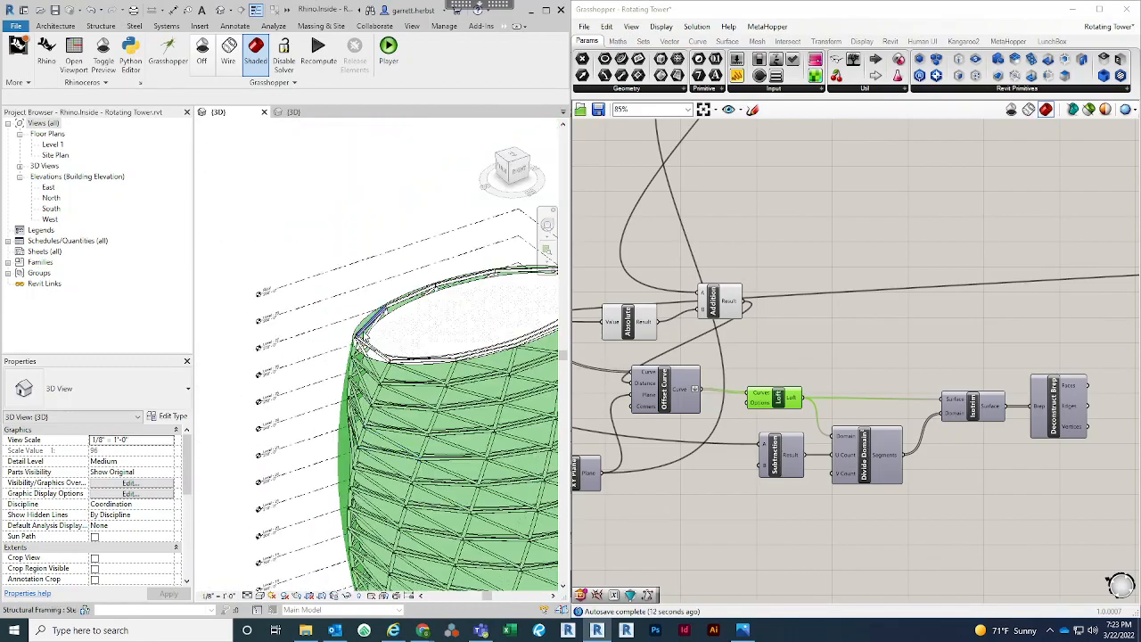
scroll(375, 312, up, 2)
scroll(378, 306, up, 2)
scroll(361, 419, up, 2)
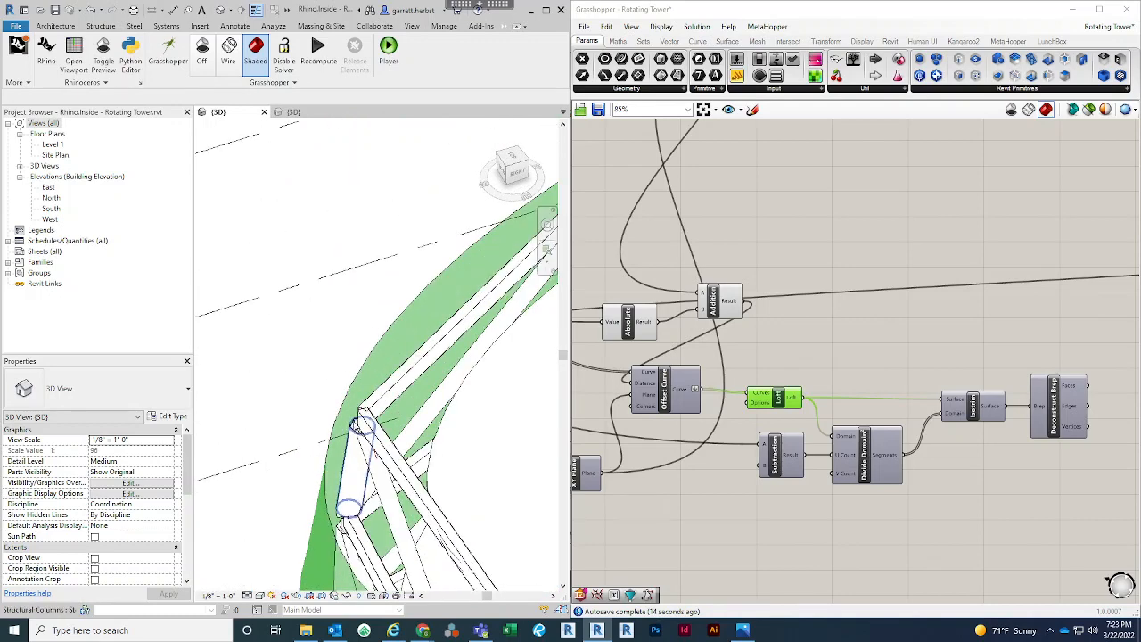
right_click(851, 364)
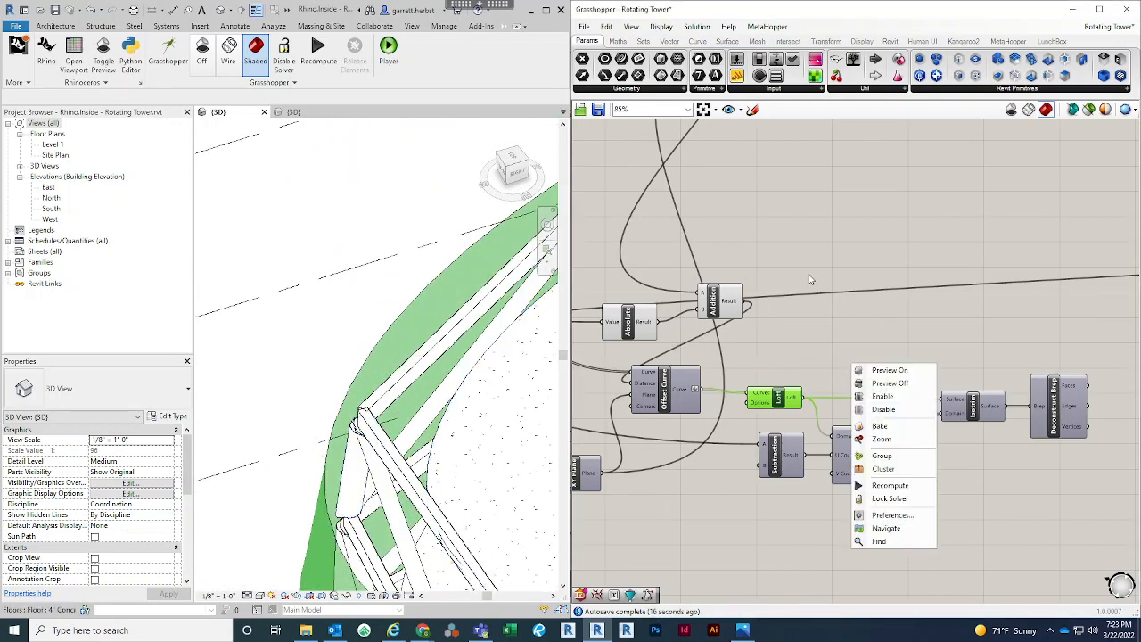
click(812, 273)
right_drag(878, 251, 1018, 265)
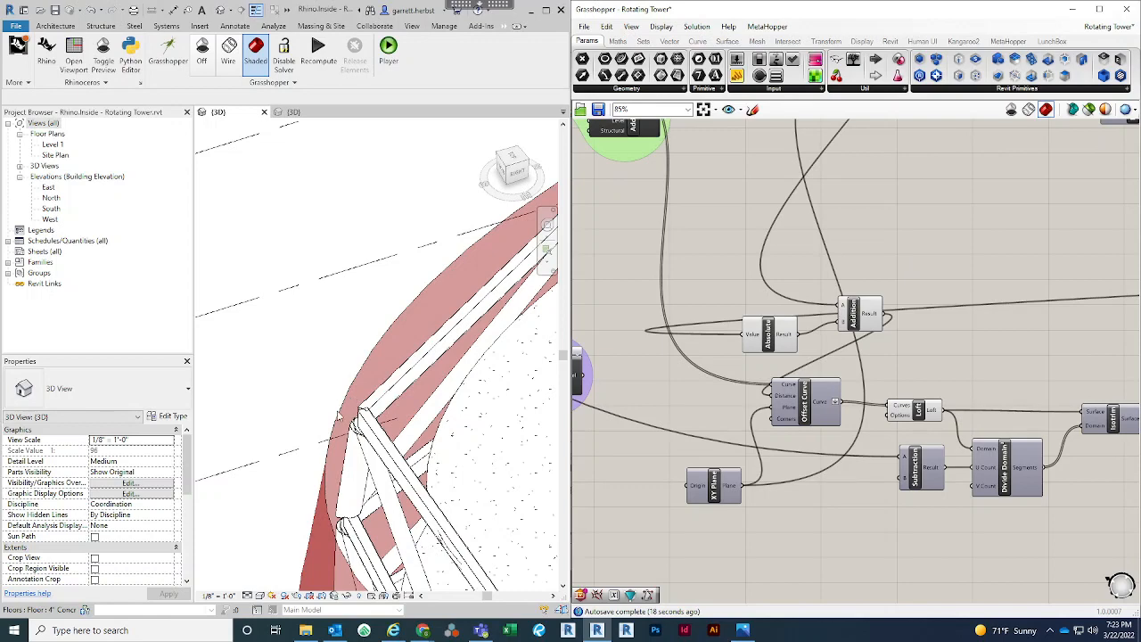
scroll(369, 354, down, 1)
middle_drag(344, 417, 337, 382)
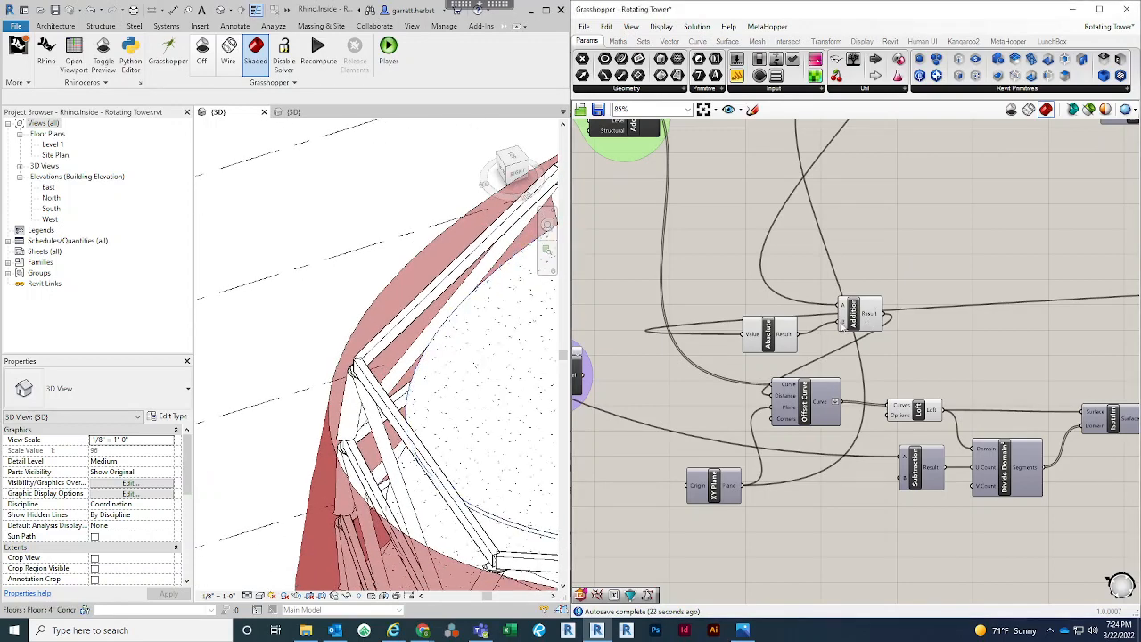
Move Absolute and Addition next to the copied Offset Curve, and shift the copied component group to make room
drag(787, 335, 798, 327)
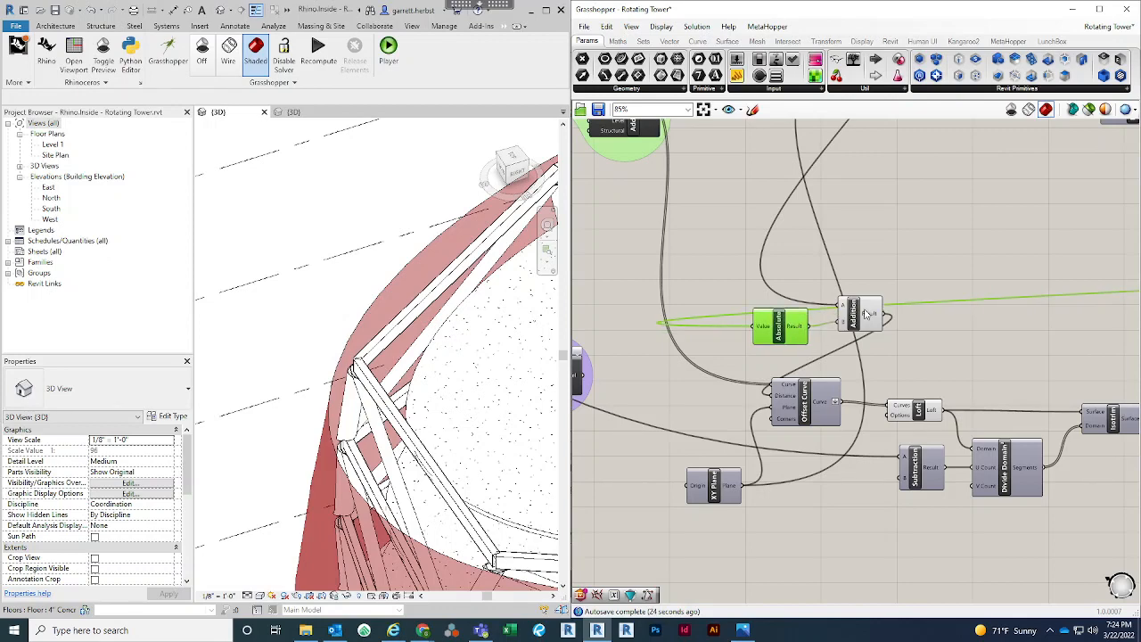
drag(865, 314, 664, 327)
scroll(679, 321, down, 4)
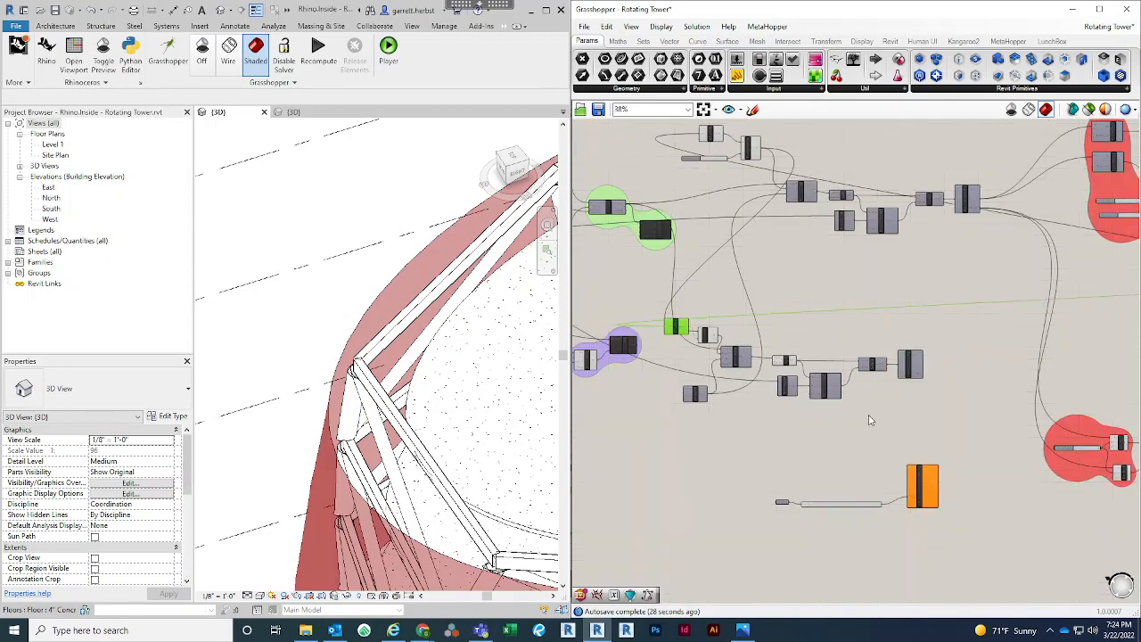
drag(942, 419, 665, 291)
drag(682, 331, 752, 354)
click(778, 302)
scroll(724, 363, up, 5)
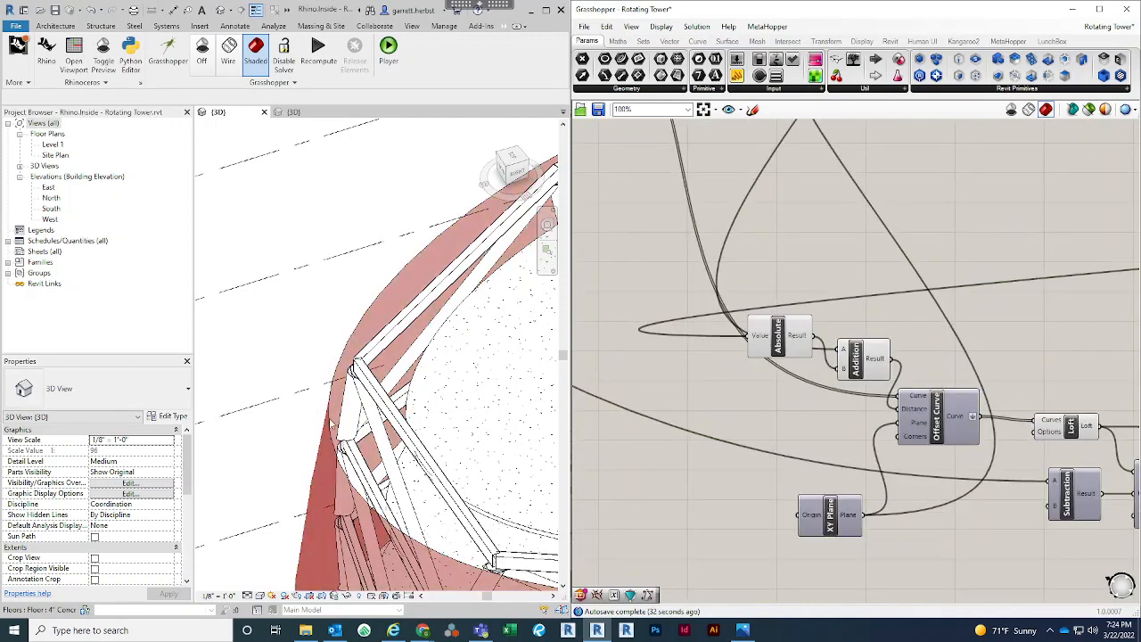
drag(779, 346, 763, 378)
click(665, 415)
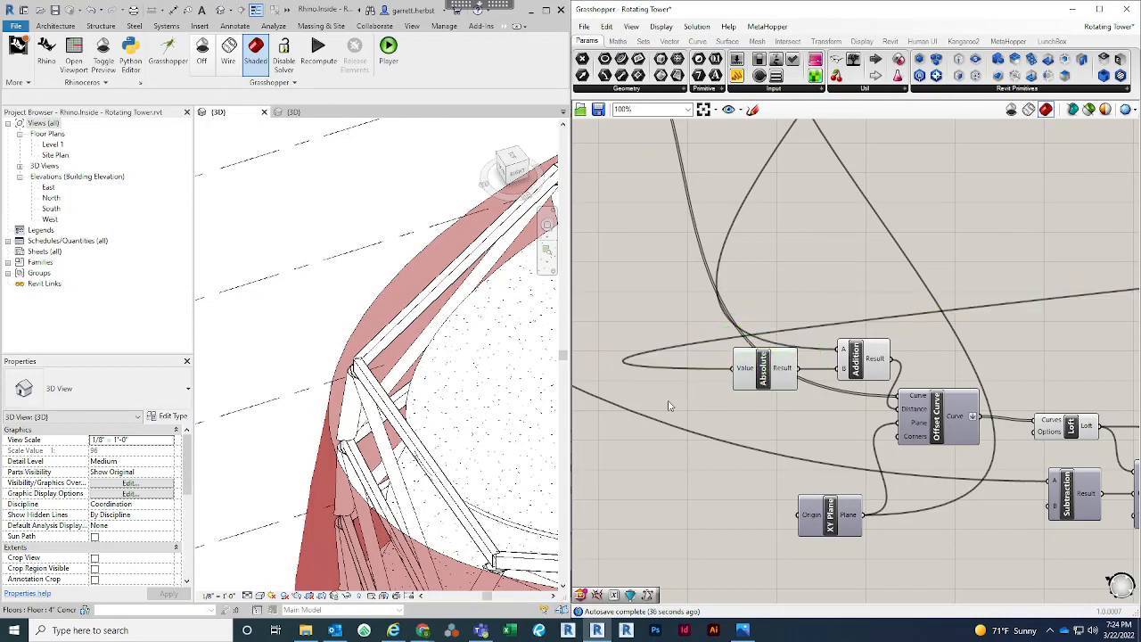
Add a Division component with a divisor of 2 near the Absolute component's input side
double_click(672, 405)
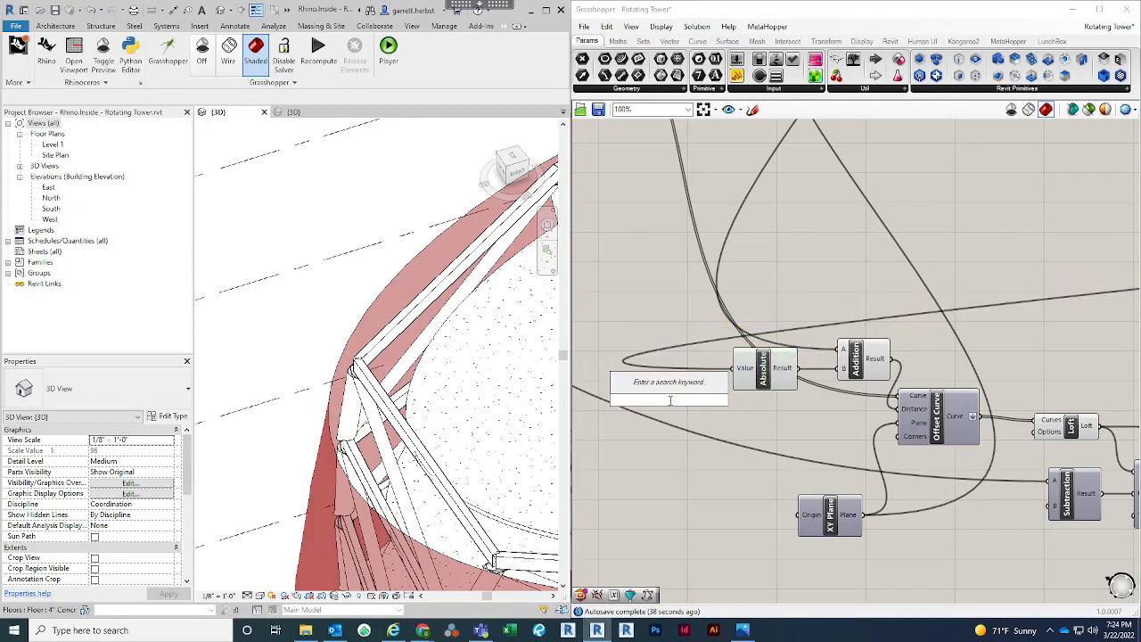
text(/)
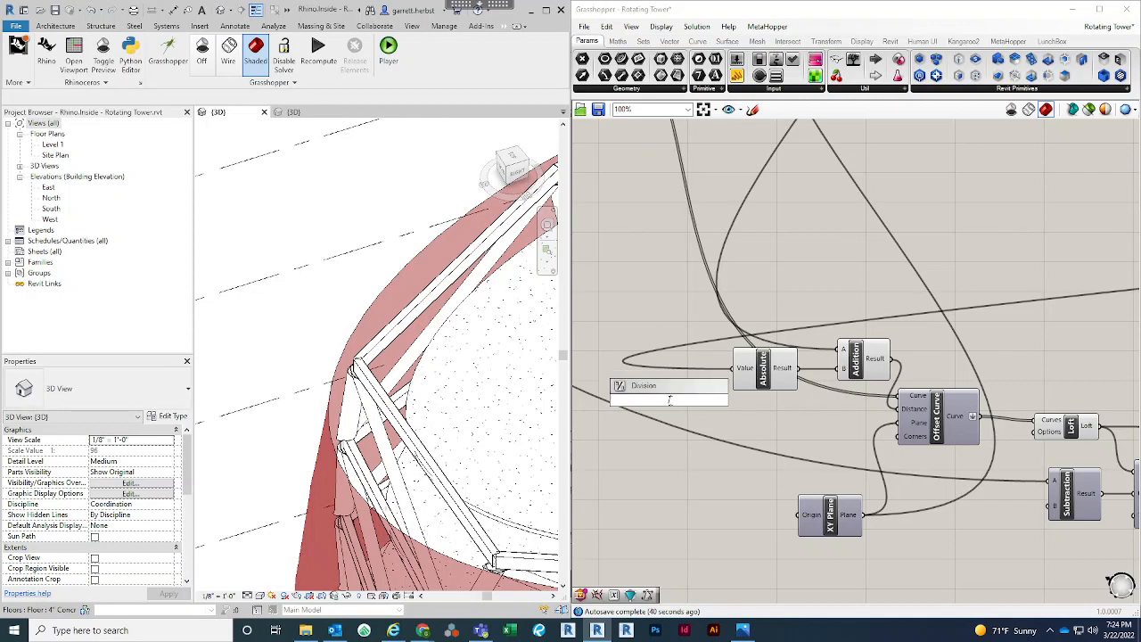
text(2)
key(Return)
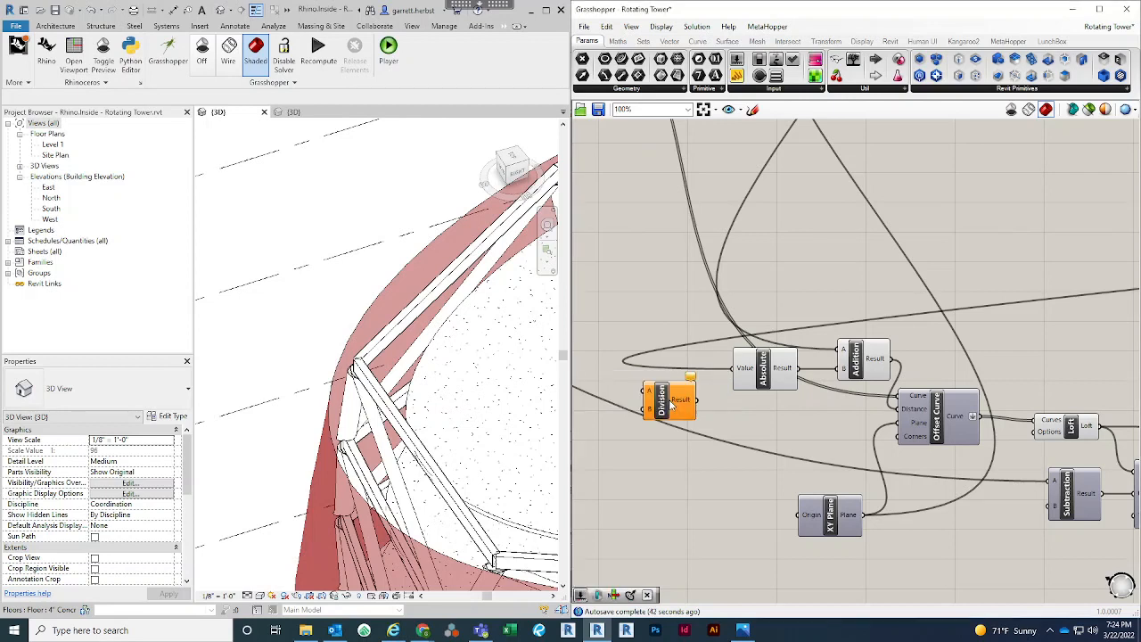
key(ctrl+z)
key(ctrl+z)
key(ctrl+z)
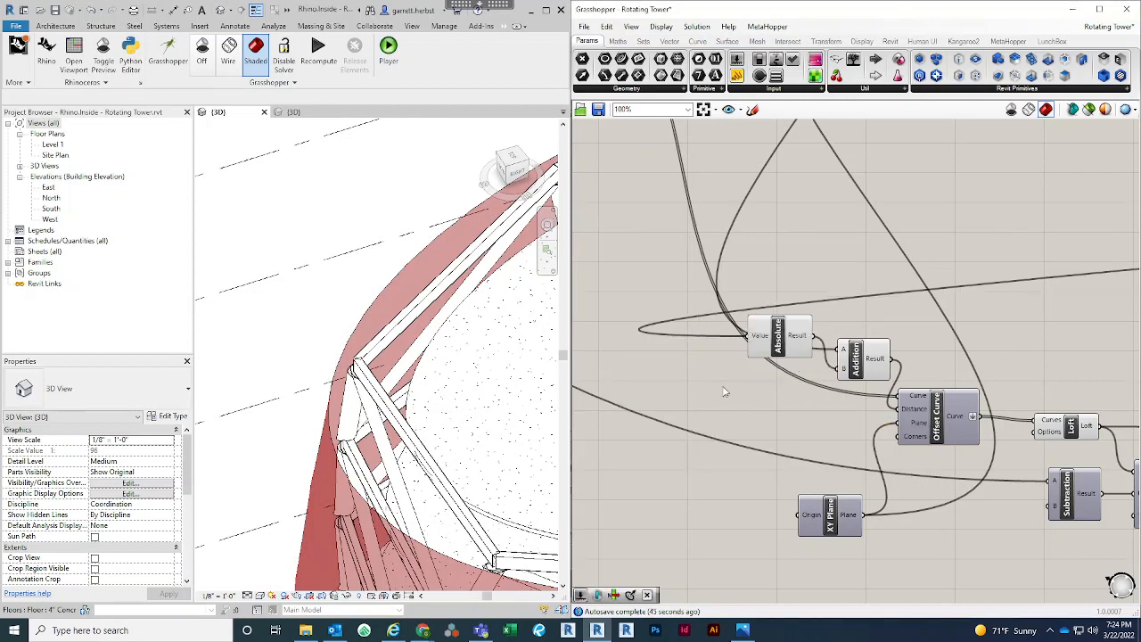
key(ctrl+y)
key(ctrl+y)
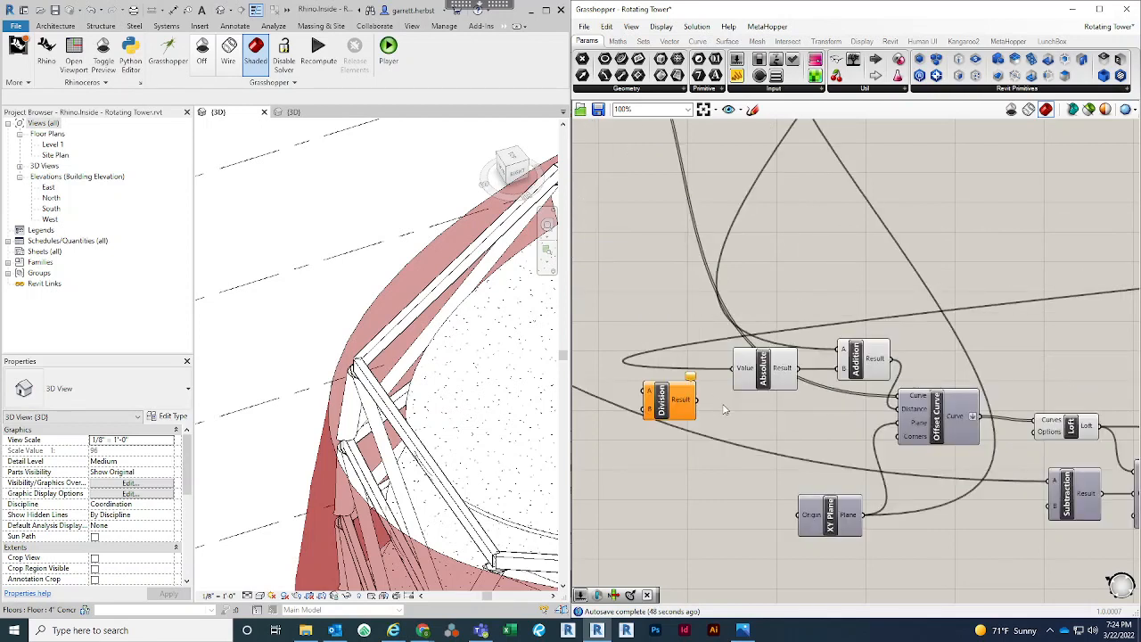
key(ctrl+y)
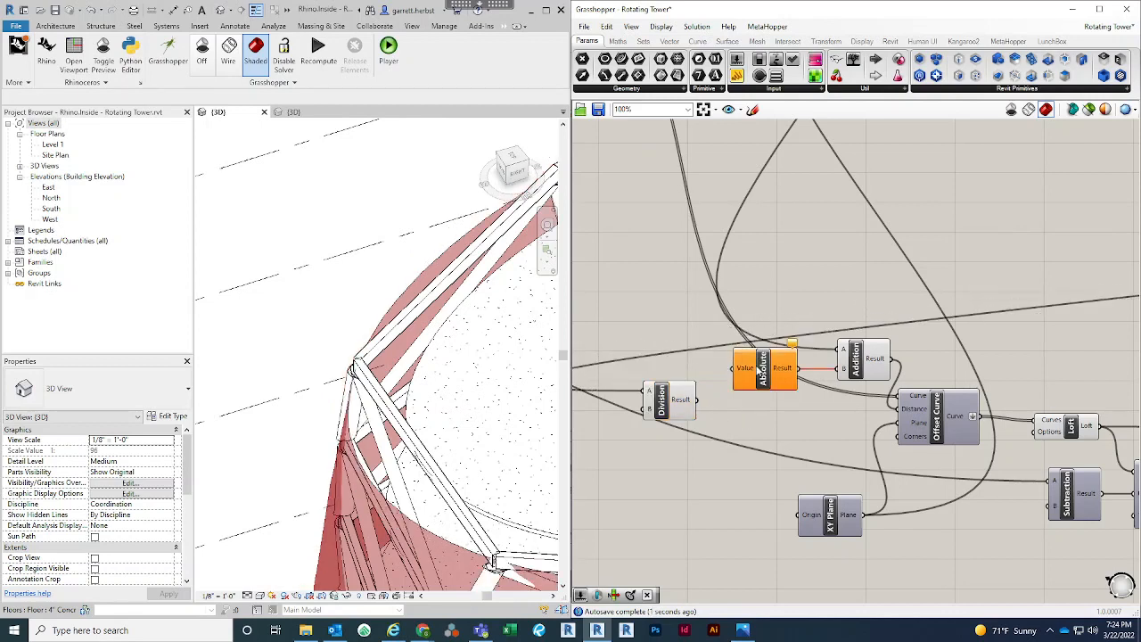
Route the OD value through Division into Absolute's Value input, and align Absolute and Addition in the chain
drag(755, 363, 769, 392)
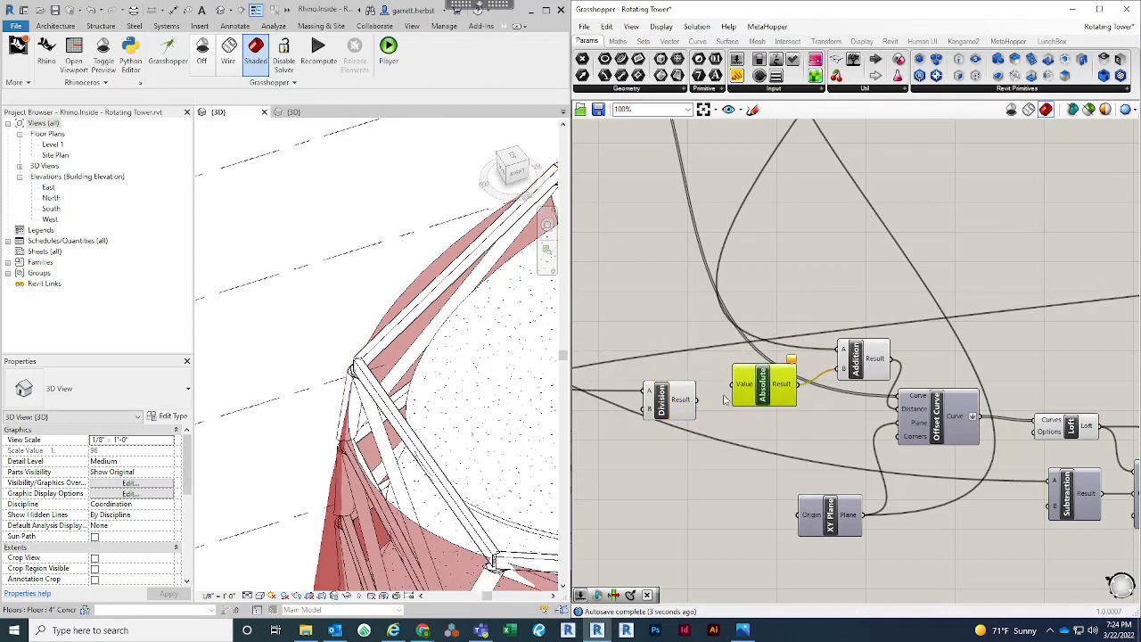
click(696, 424)
drag(703, 410, 731, 395)
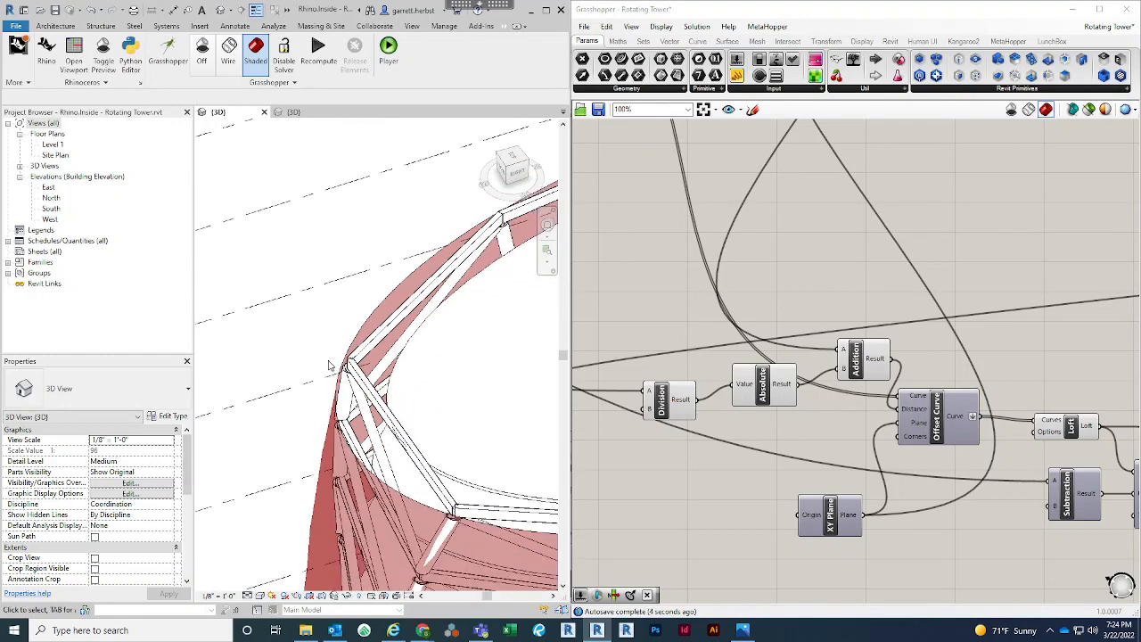
scroll(789, 281, down, 2)
drag(843, 334, 836, 338)
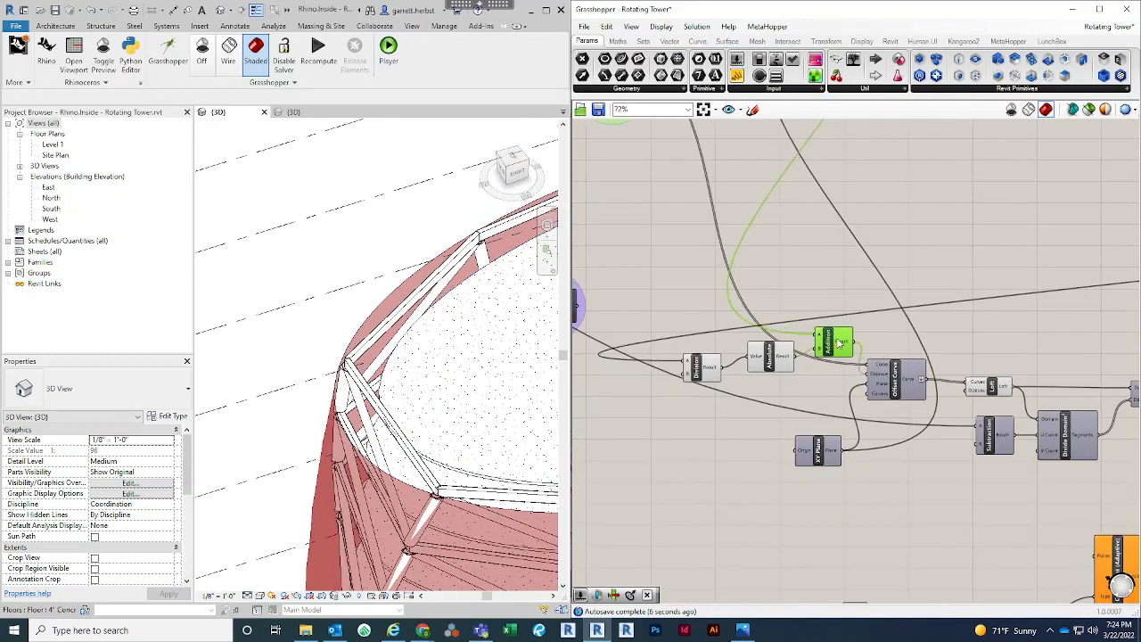
click(978, 262)
Reposition the copied Subtraction and Divide Domain² components below the Loft to tidy the layout
right_drag(962, 256, 813, 231)
scroll(873, 447, up, 2)
right_drag(898, 434, 940, 362)
drag(876, 323, 840, 323)
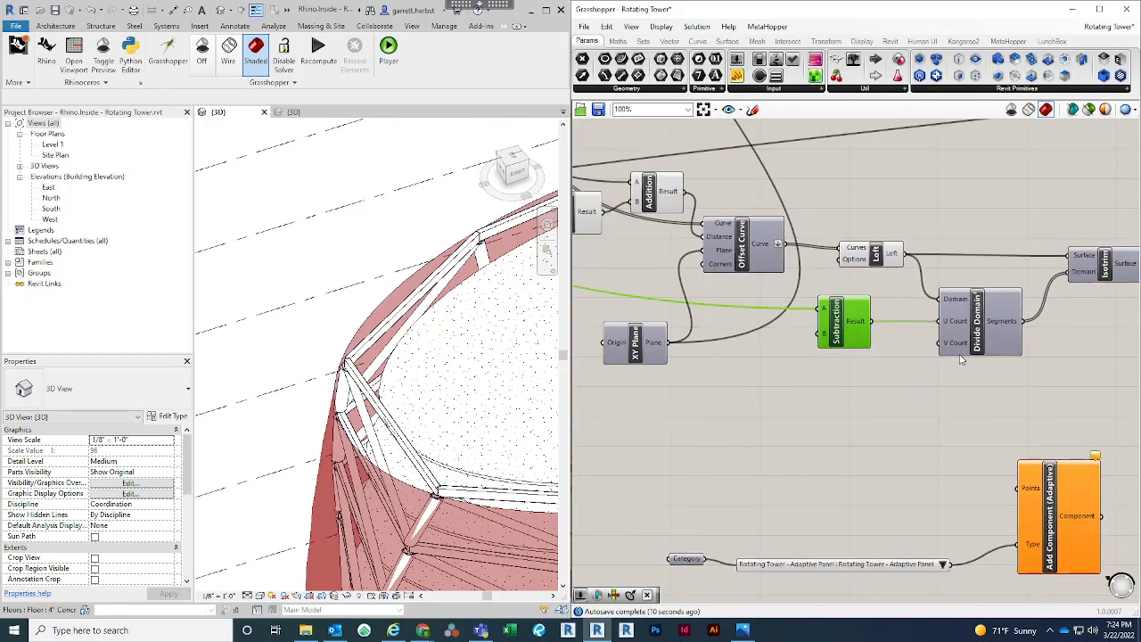
right_drag(954, 356, 776, 339)
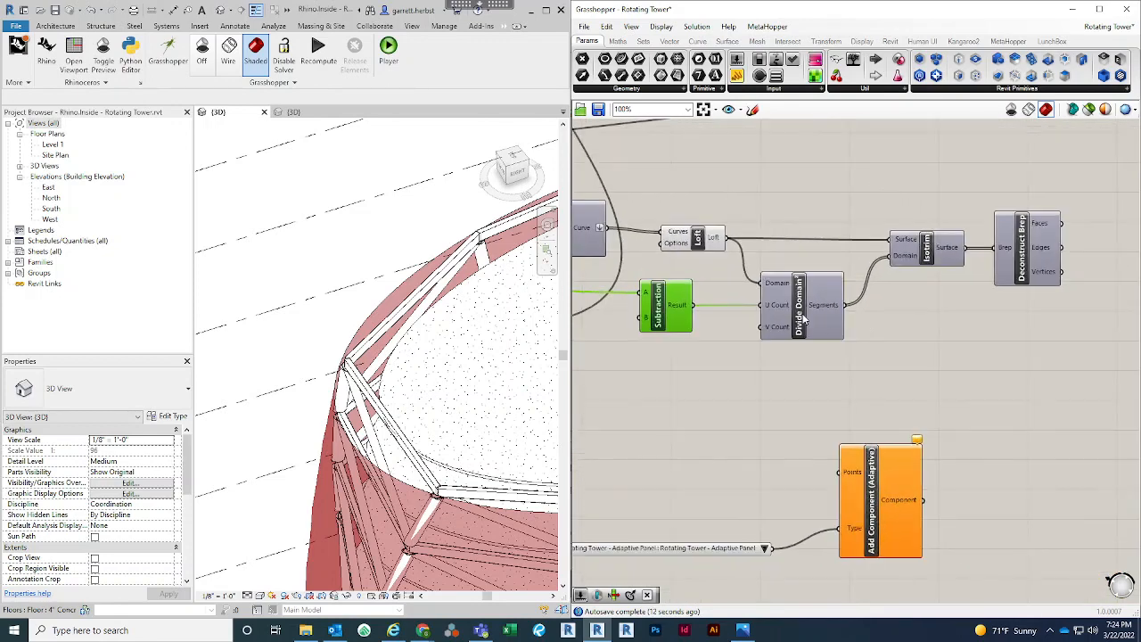
drag(802, 321, 818, 329)
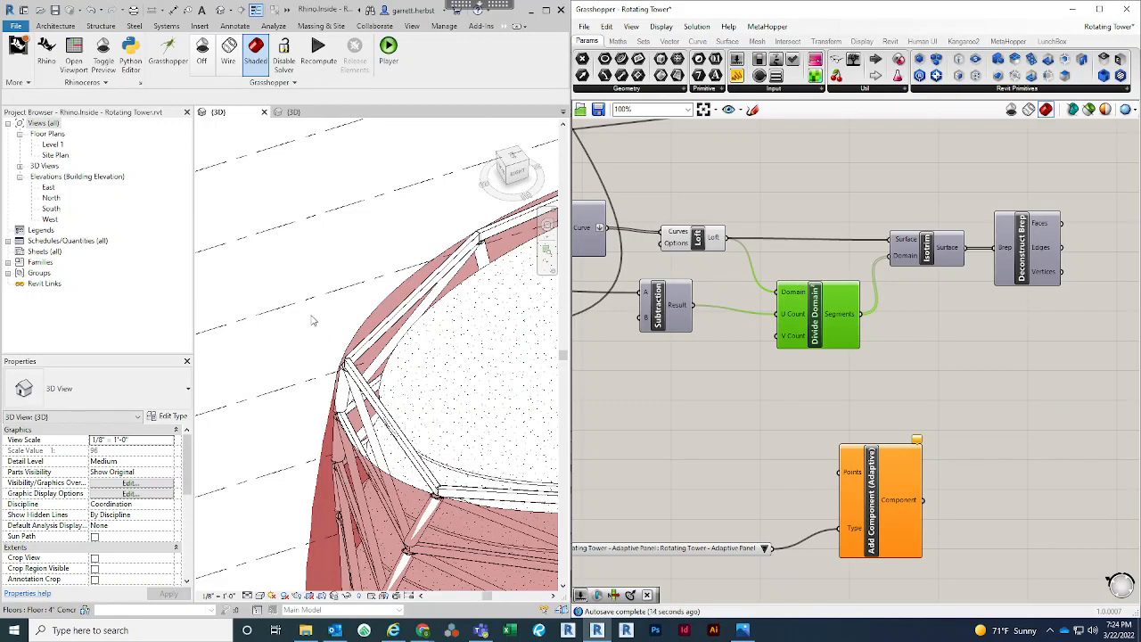
click(327, 234)
right_click(877, 395)
click(744, 384)
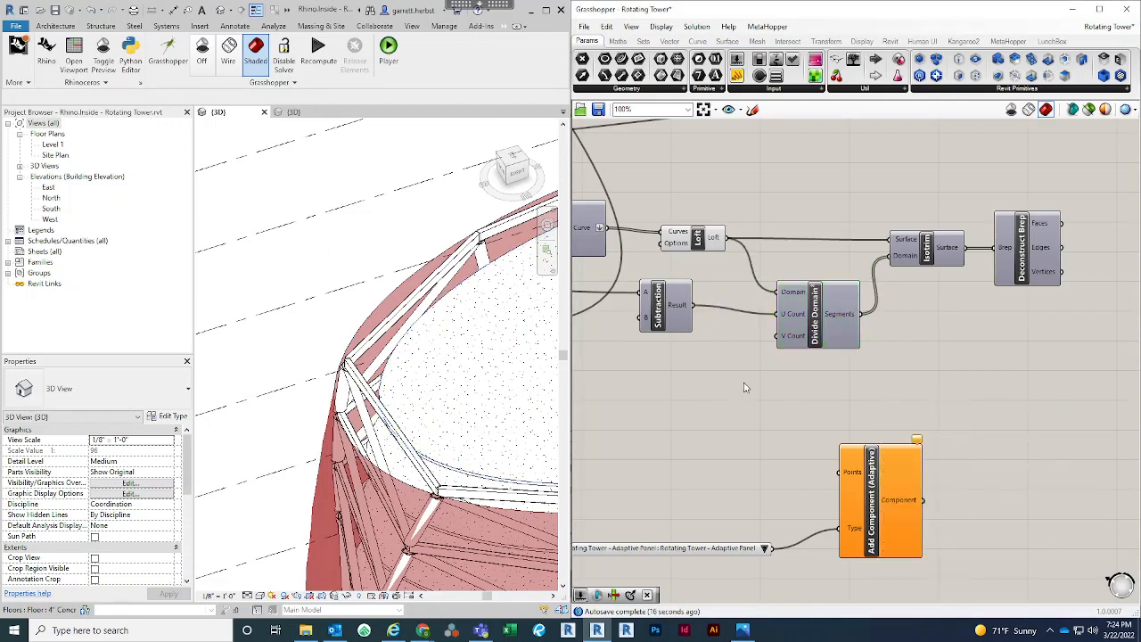
Turn off the copied Loft's preview, turn on the copied Isotrim's preview, and inspect the subdivided surface on the tower
right_drag(852, 400, 974, 416)
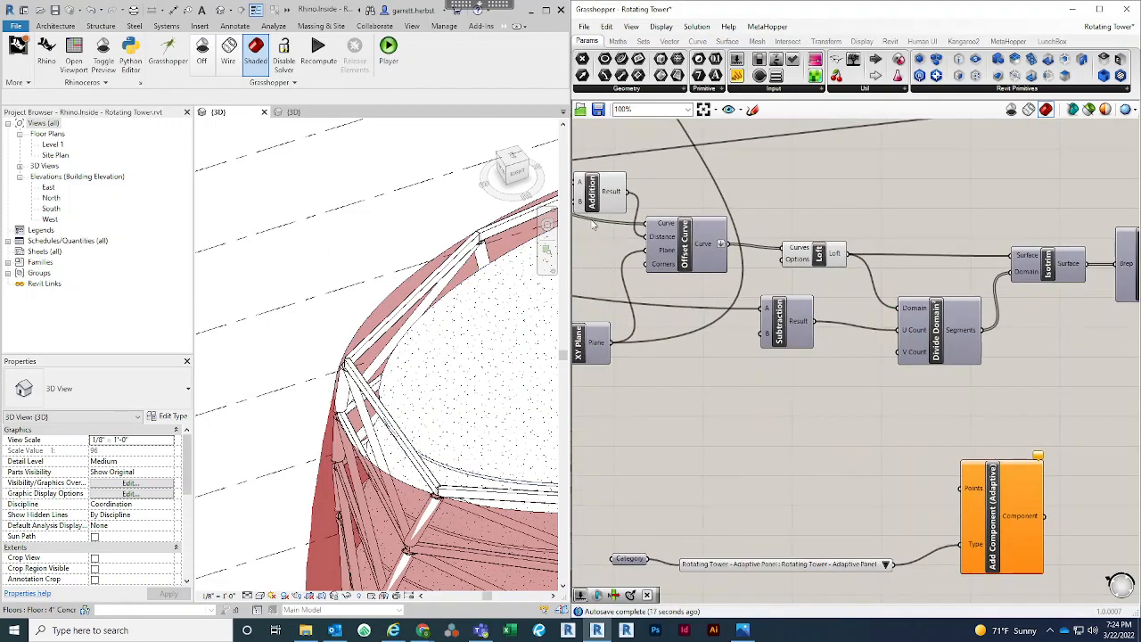
right_click(820, 256)
right_click(958, 331)
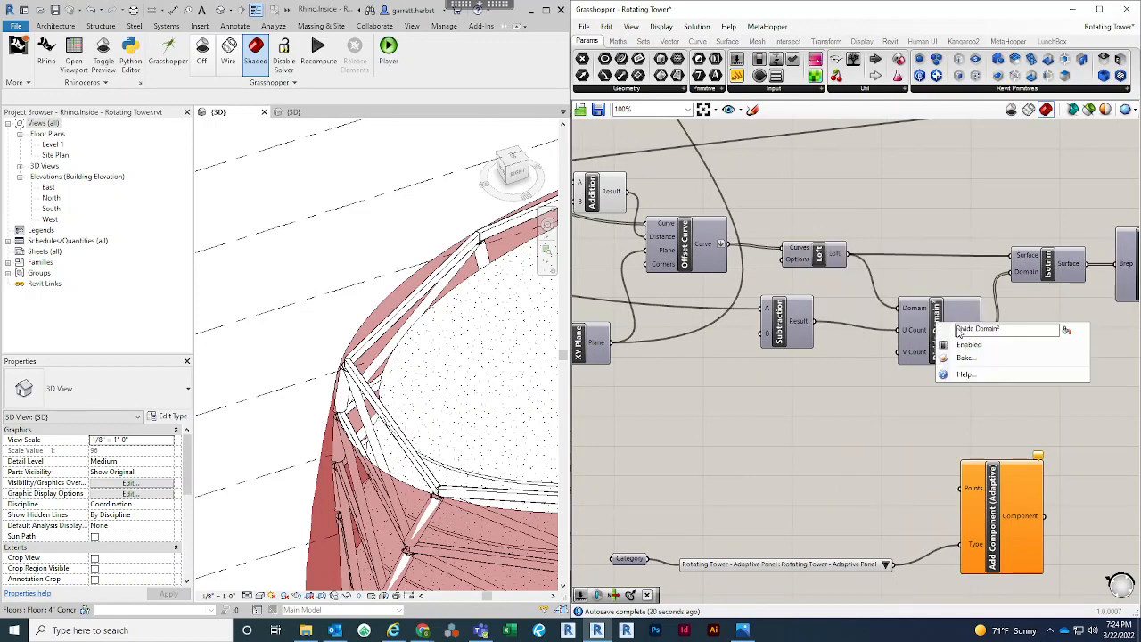
right_drag(1022, 343, 900, 339)
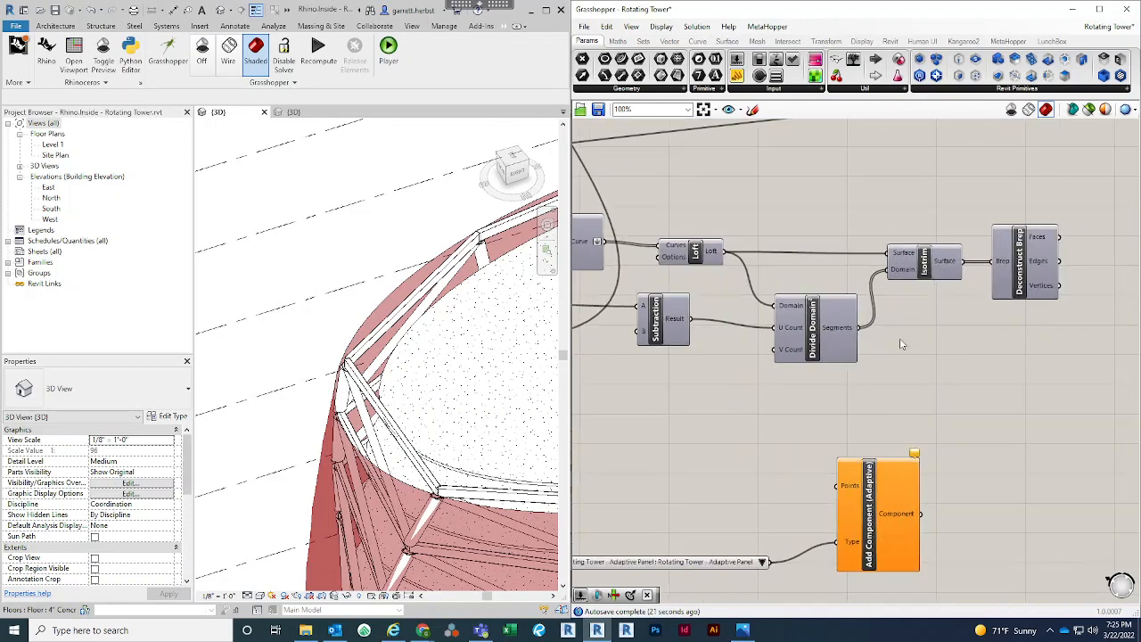
right_click(930, 264)
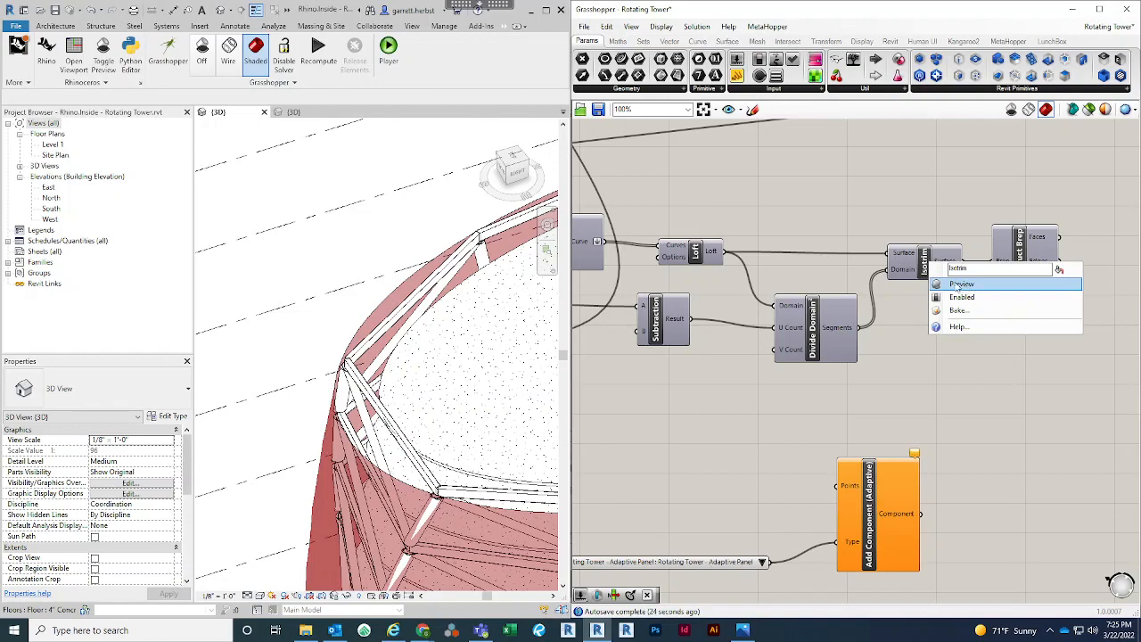
click(960, 283)
click(930, 256)
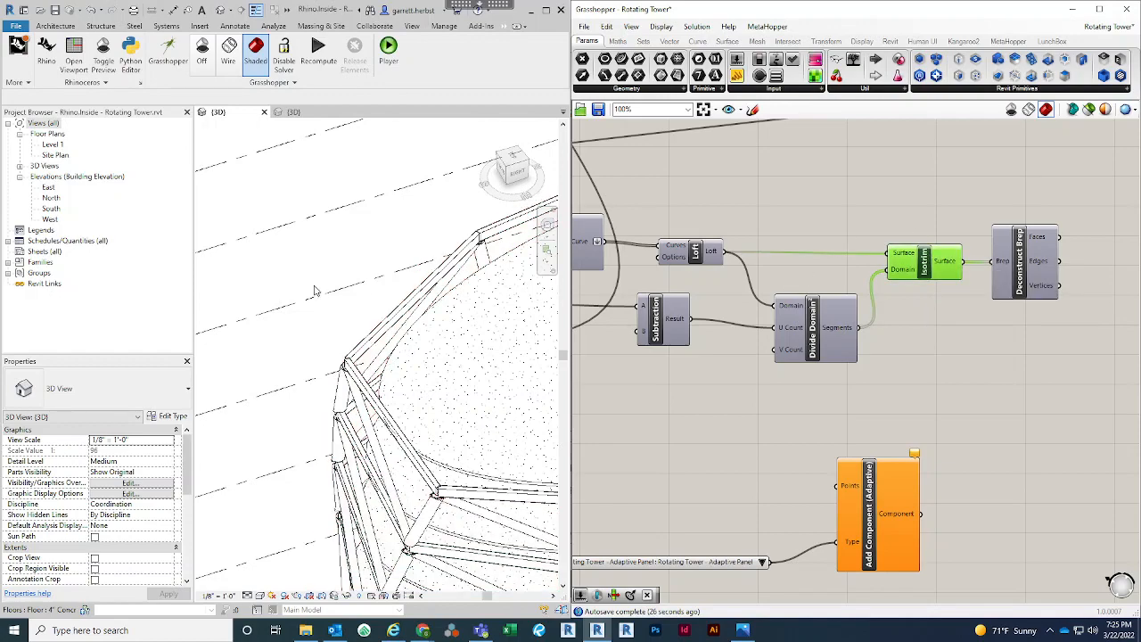
scroll(275, 189, down, 5)
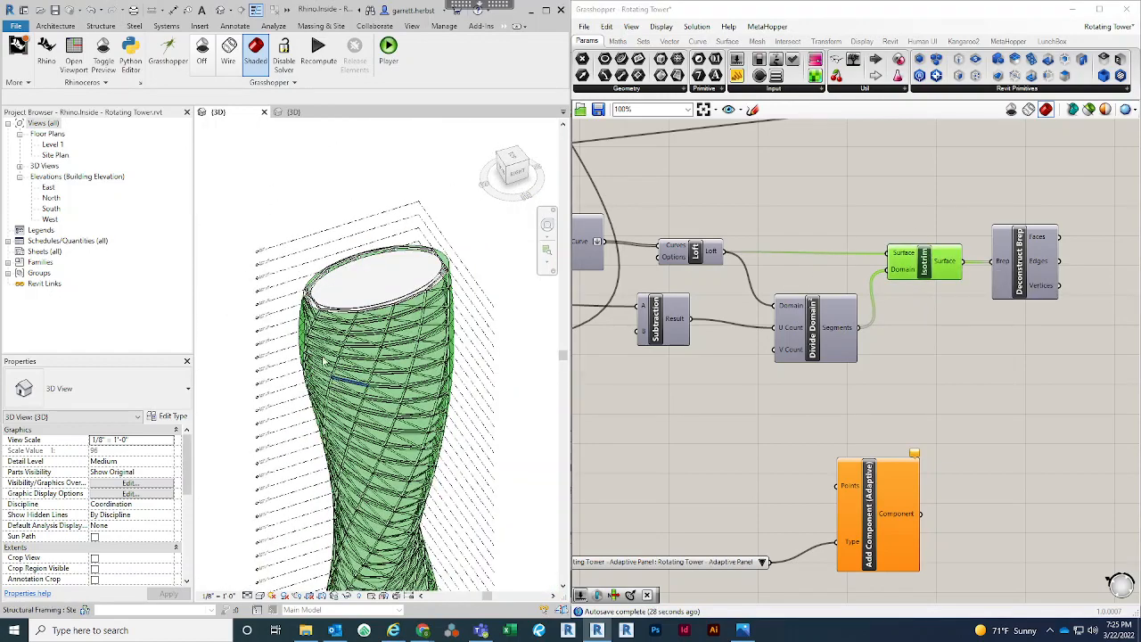
scroll(330, 374, up, 4)
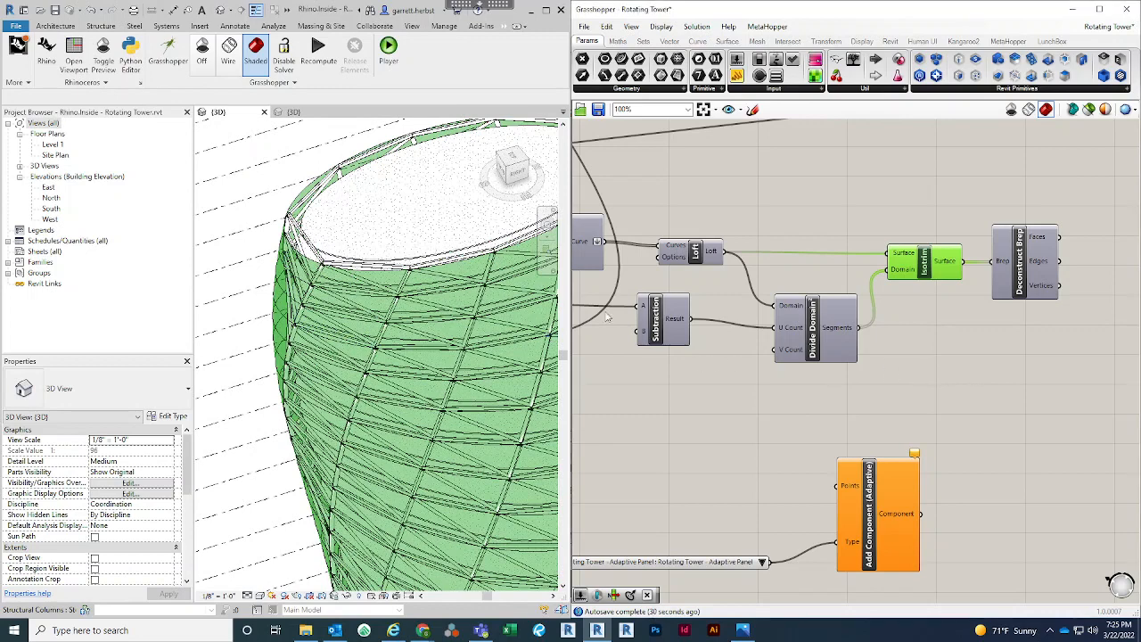
click(870, 227)
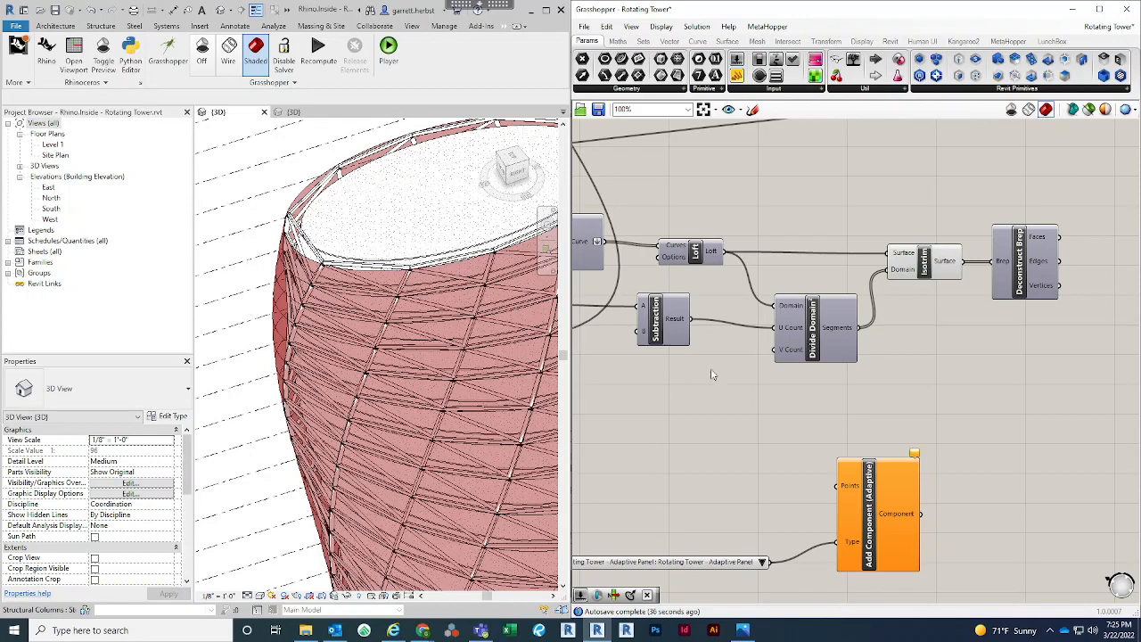
Add a Multiplication component below the copied Subtraction and connect the Subtraction result to its A input
right_drag(790, 383, 913, 367)
click(936, 328)
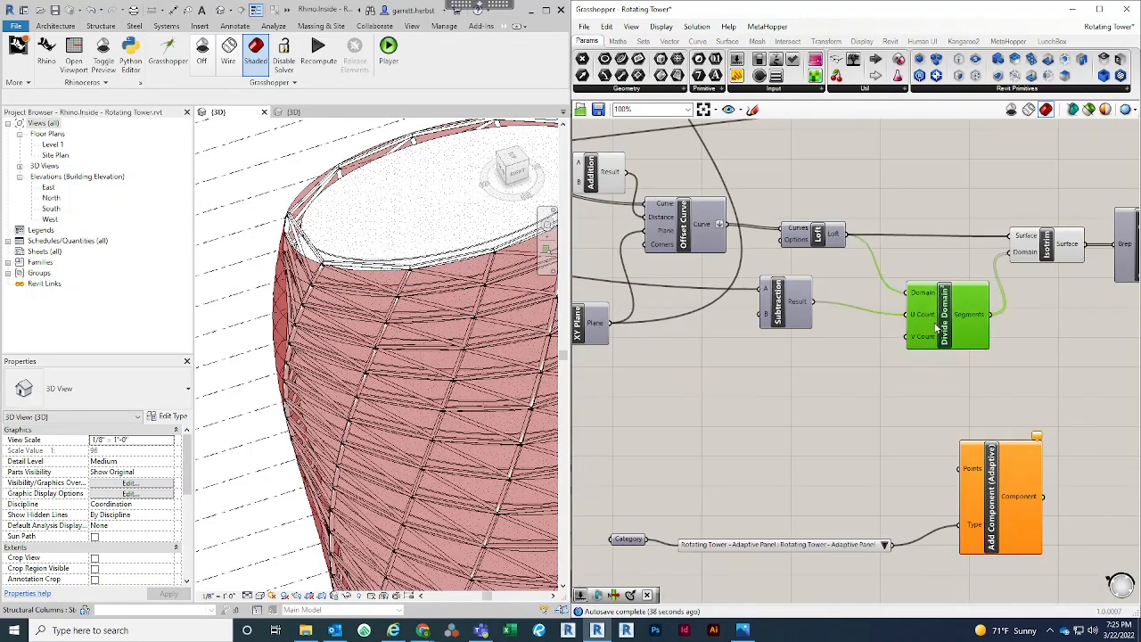
drag(966, 326, 962, 326)
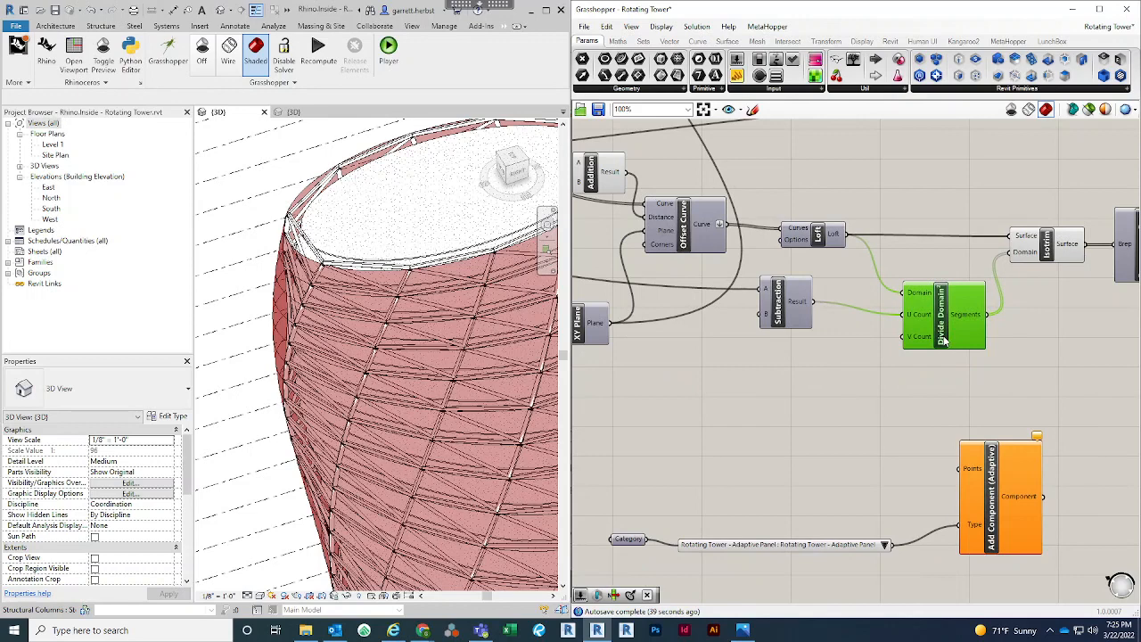
double_click(806, 402)
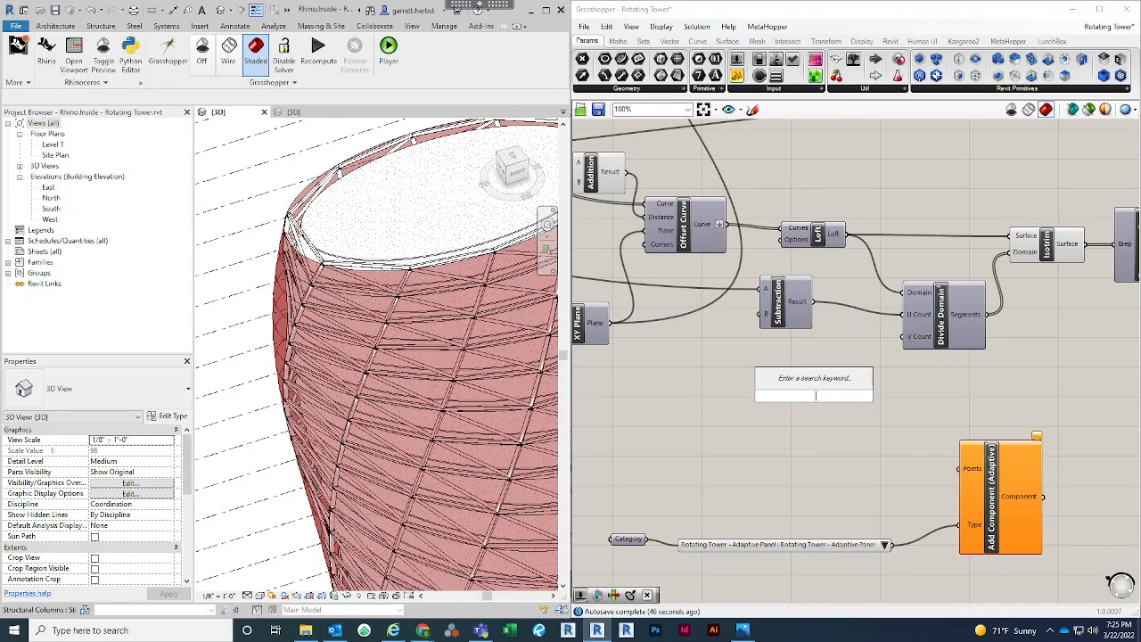
text(*)
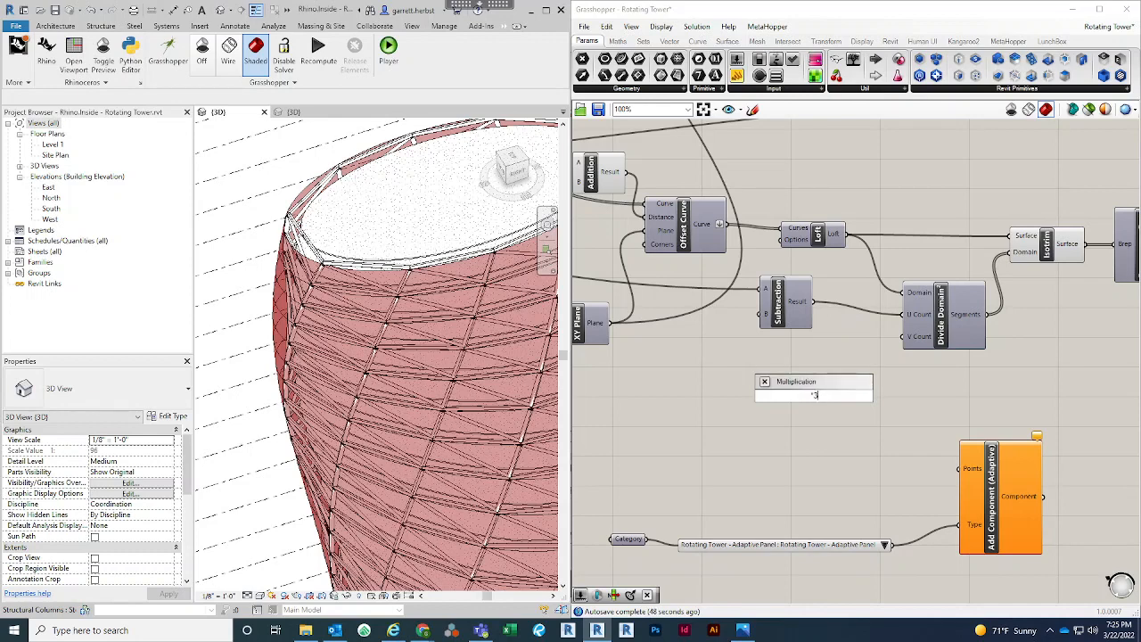
key(Return)
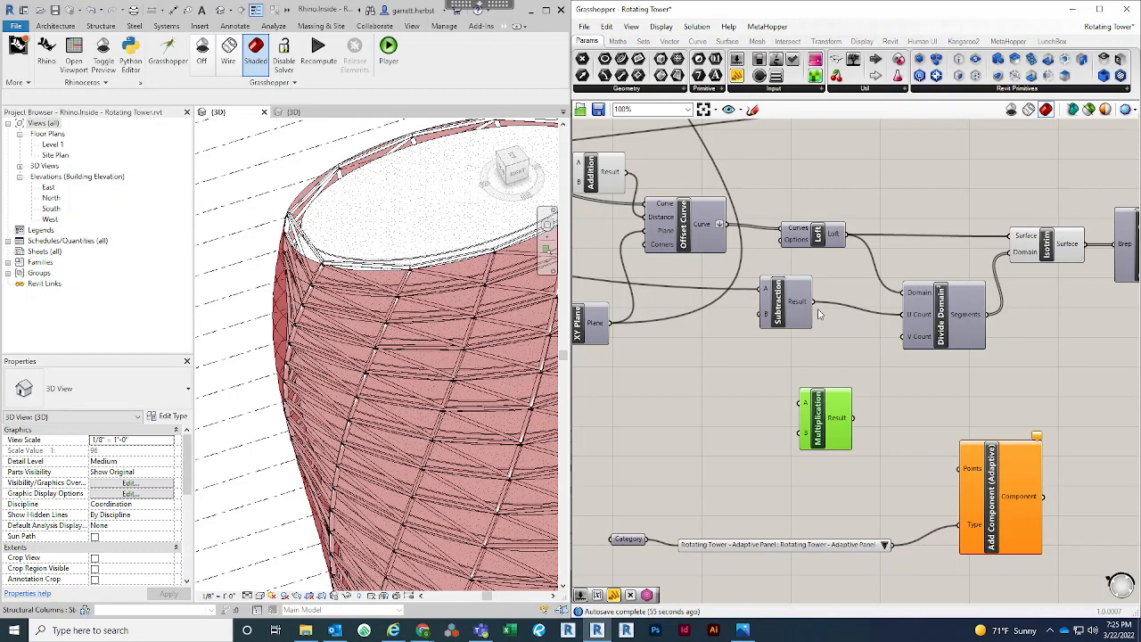
ctrl+shift+drag(813, 304, 839, 352)
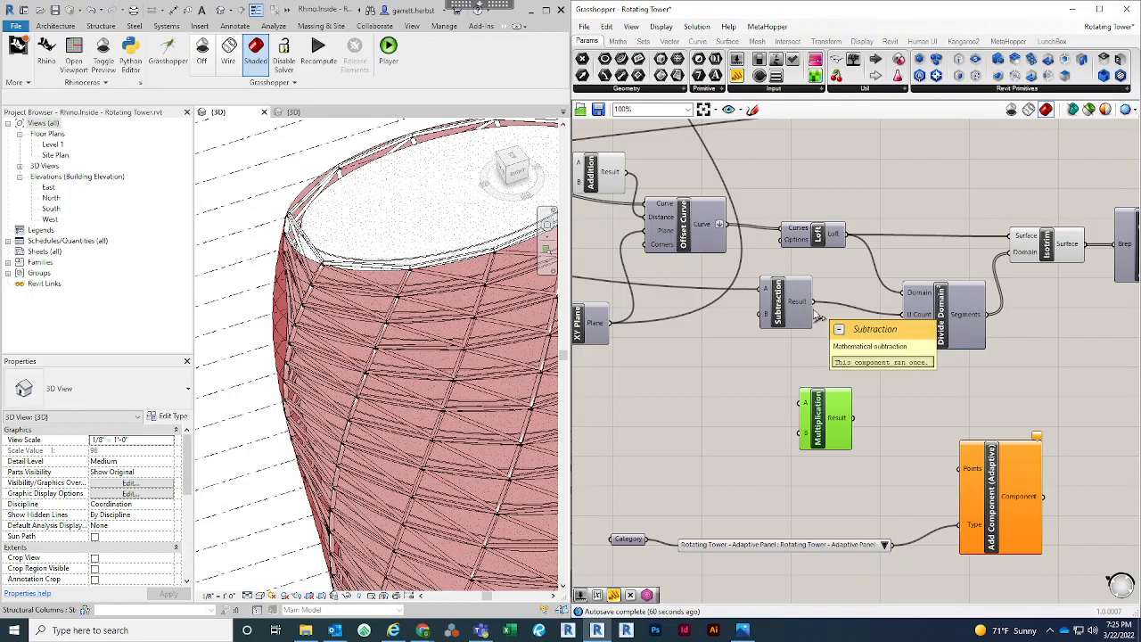
drag(814, 303, 822, 394)
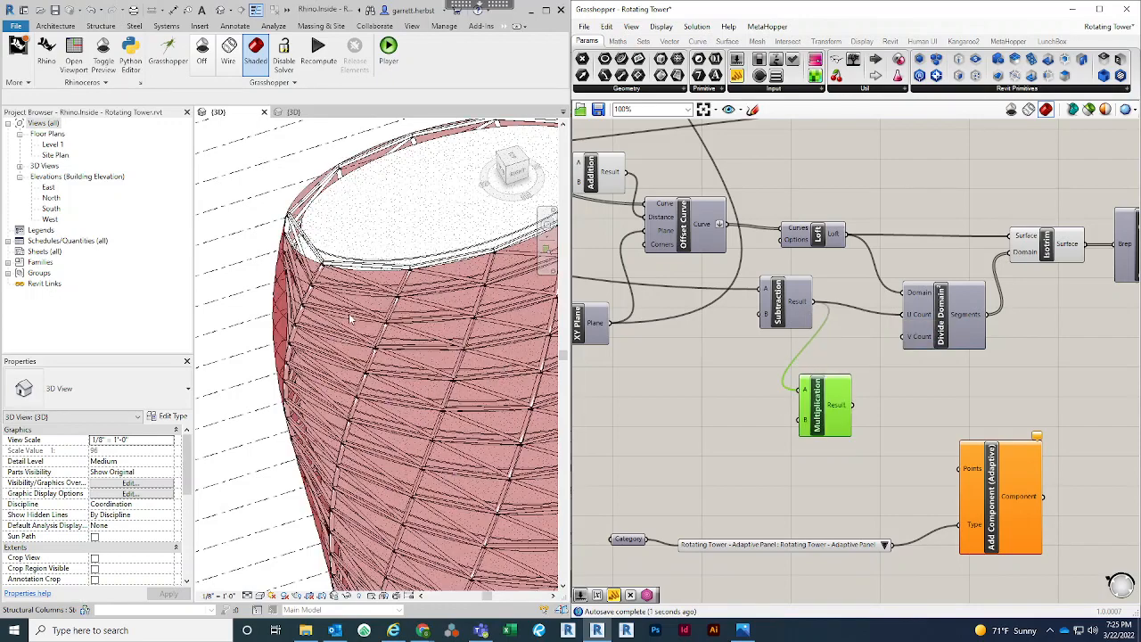
Examine the whole tower's subdivision and the script layout around the new Multiplication component
scroll(276, 195, down, 4)
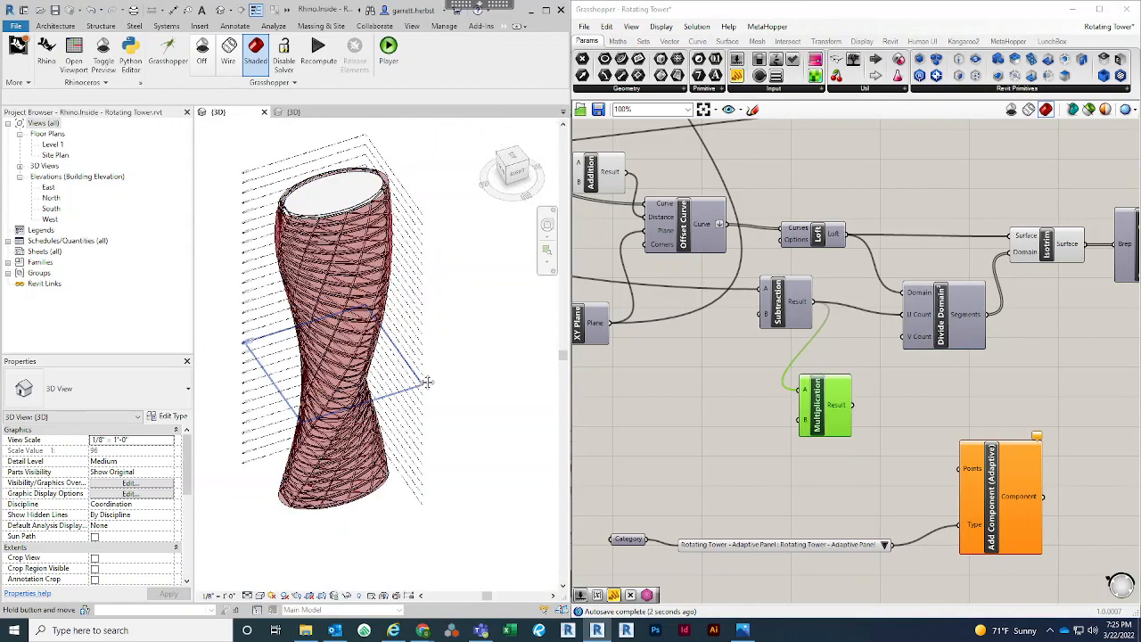
middle_drag(428, 382, 447, 399)
shift+middle_drag(434, 459, 396, 262)
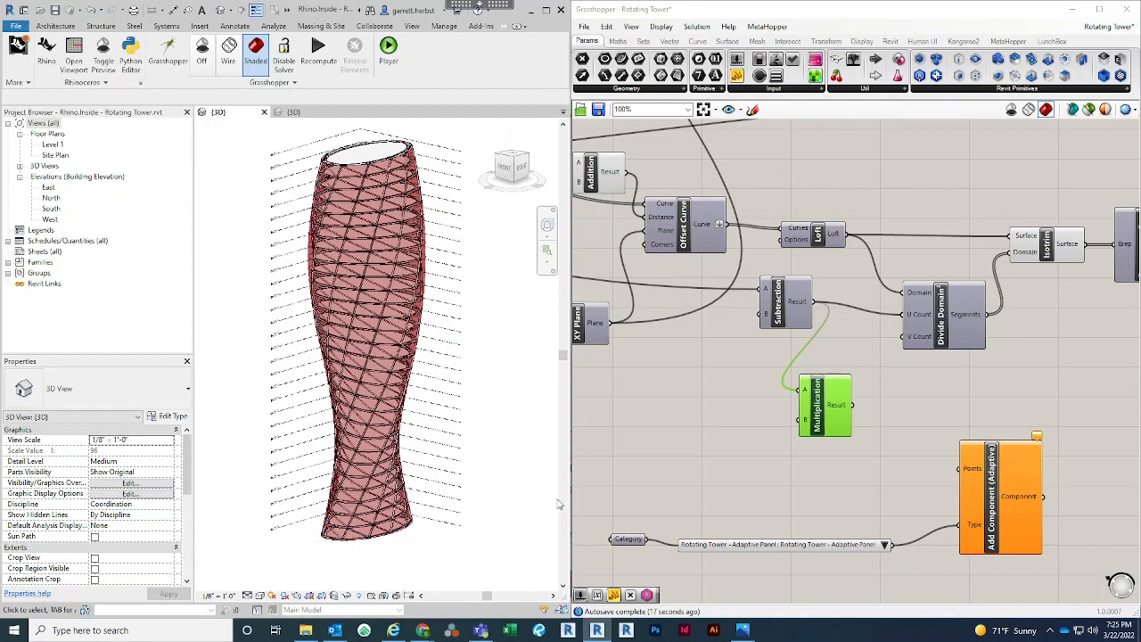
scroll(778, 451, down, 4)
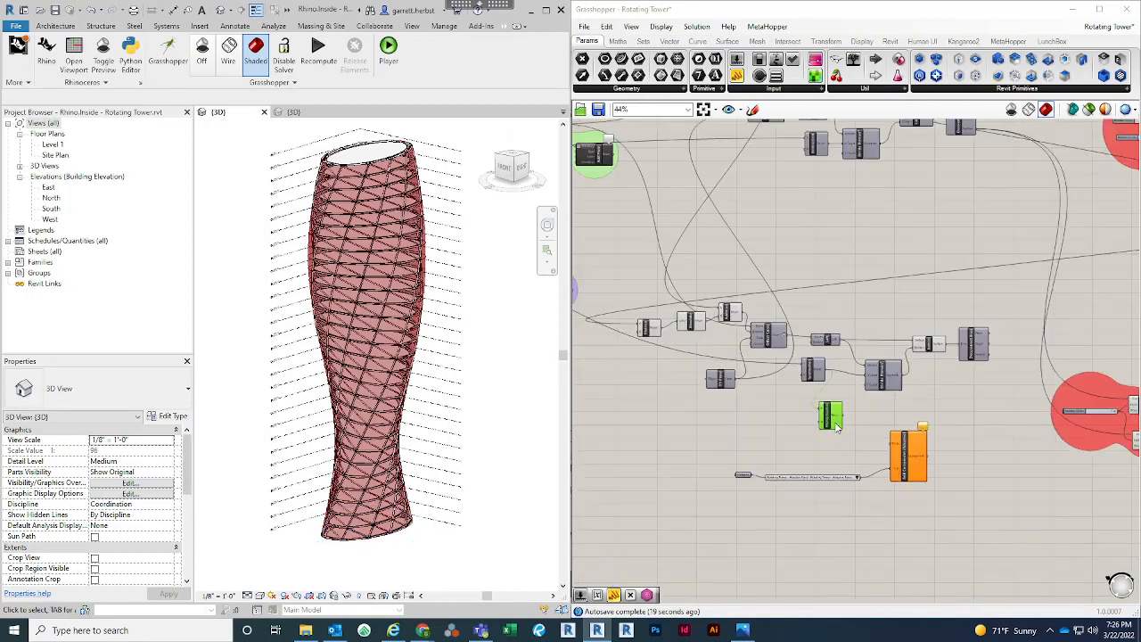
right_click(771, 432)
click(790, 410)
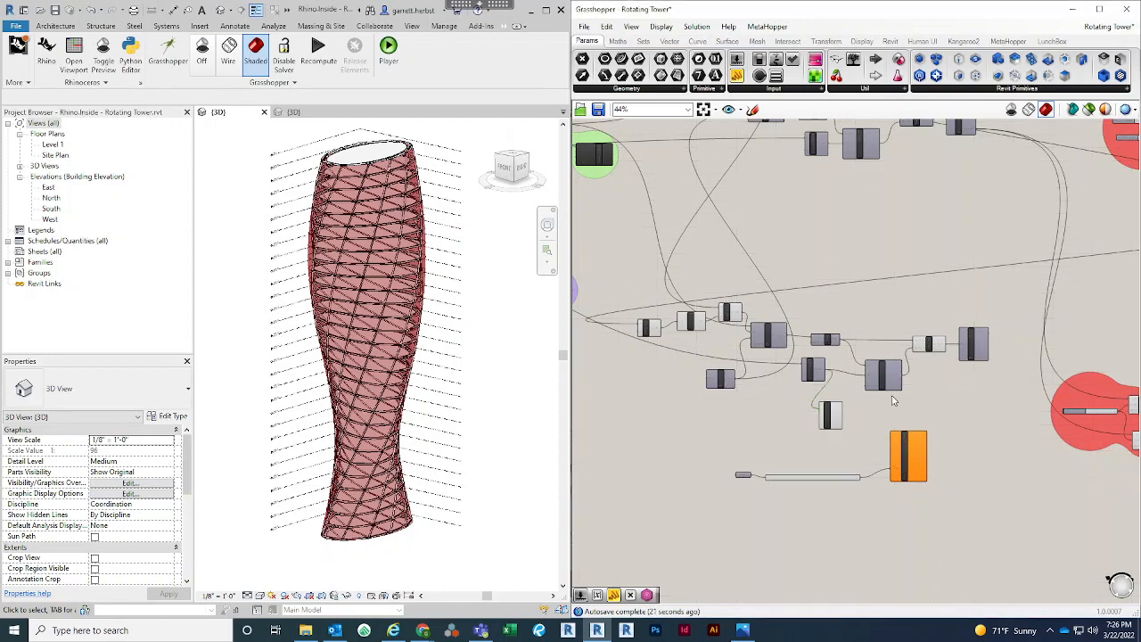
scroll(916, 386, down, 2)
right_drag(1049, 292, 971, 296)
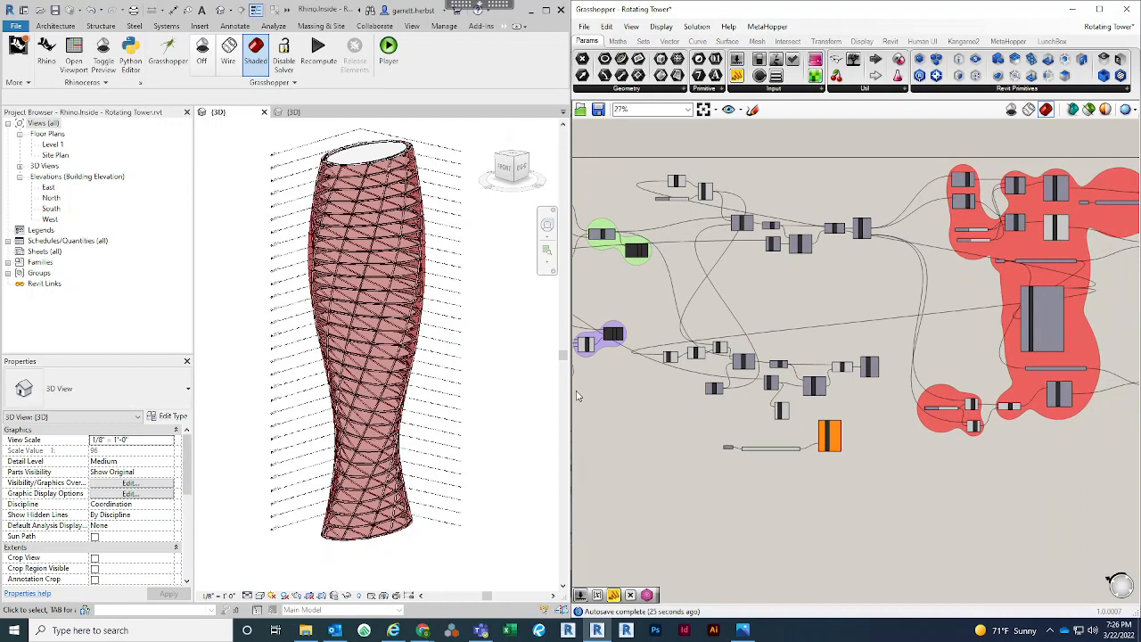
scroll(667, 420, up, 6)
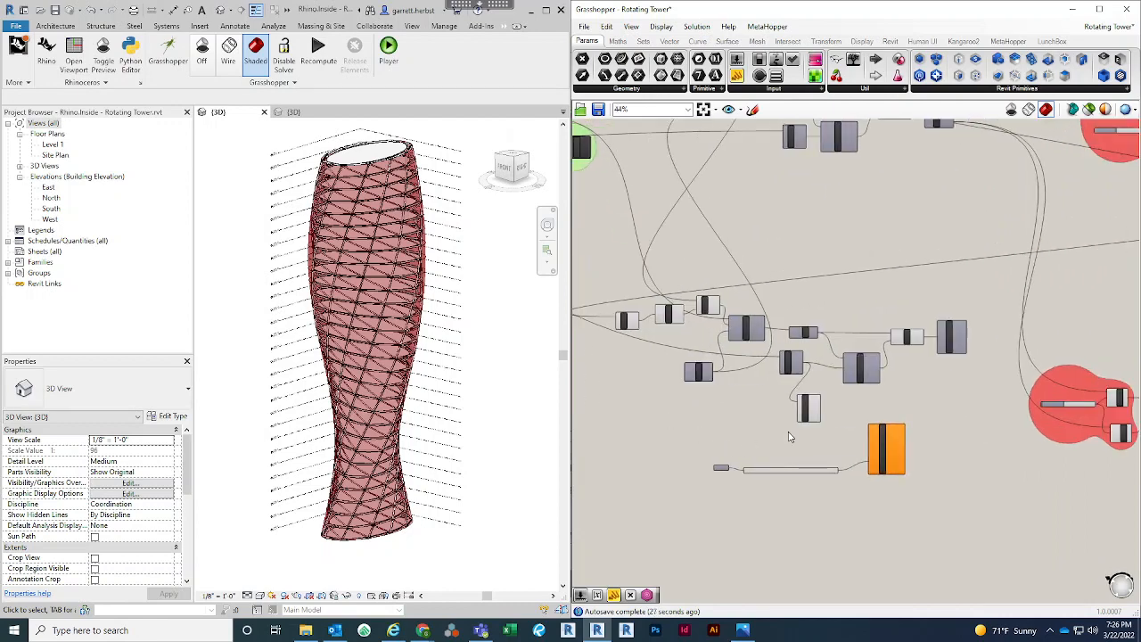
right_drag(937, 385, 863, 385)
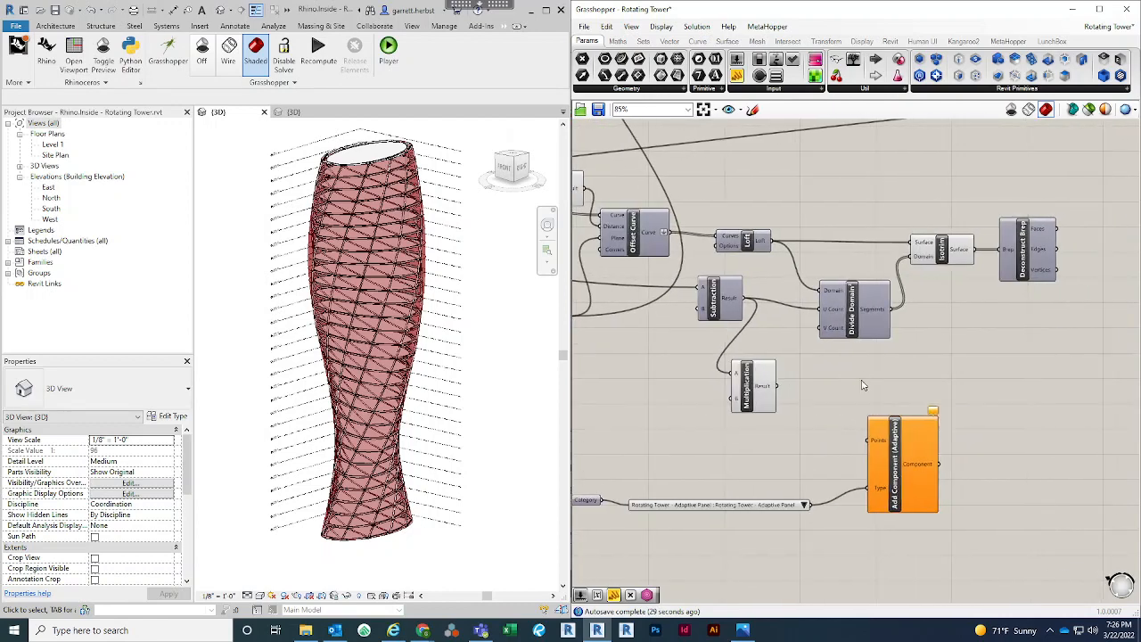
Space the copied Divide Domain², Isotrim and Deconstruct Brep farther from Subtraction, and reposition Multiplication and Add Component (Adaptive) to make room
drag(1043, 353, 869, 211)
drag(851, 325, 902, 327)
click(865, 375)
drag(761, 389, 780, 382)
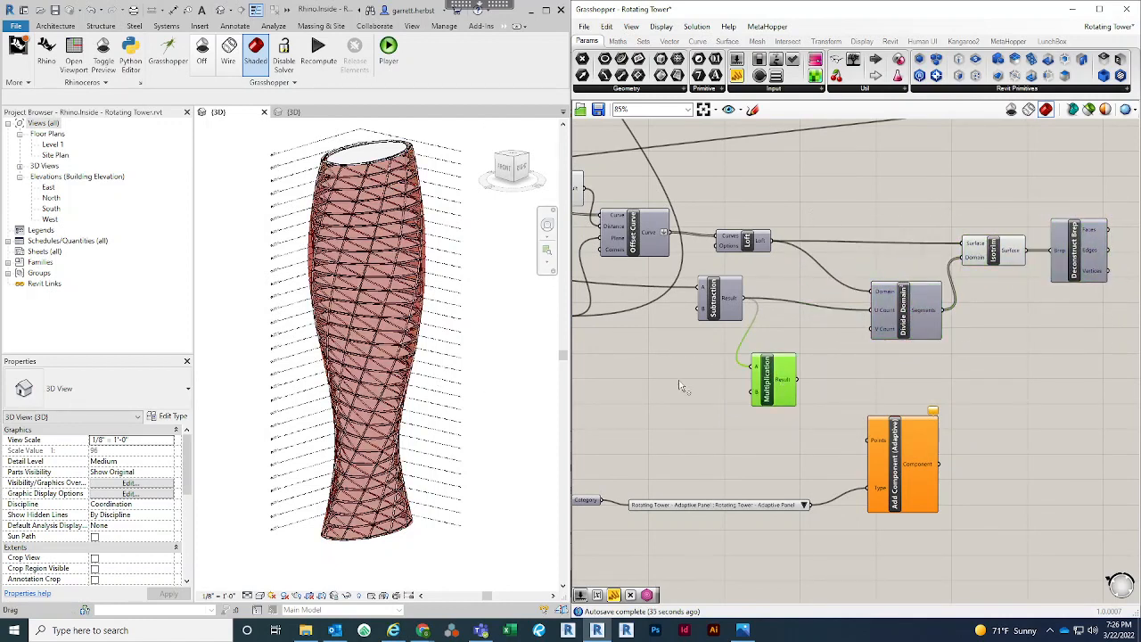
right_drag(755, 420, 783, 406)
scroll(688, 416, down, 1)
drag(891, 413, 984, 462)
click(935, 404)
scroll(805, 375, up, 3)
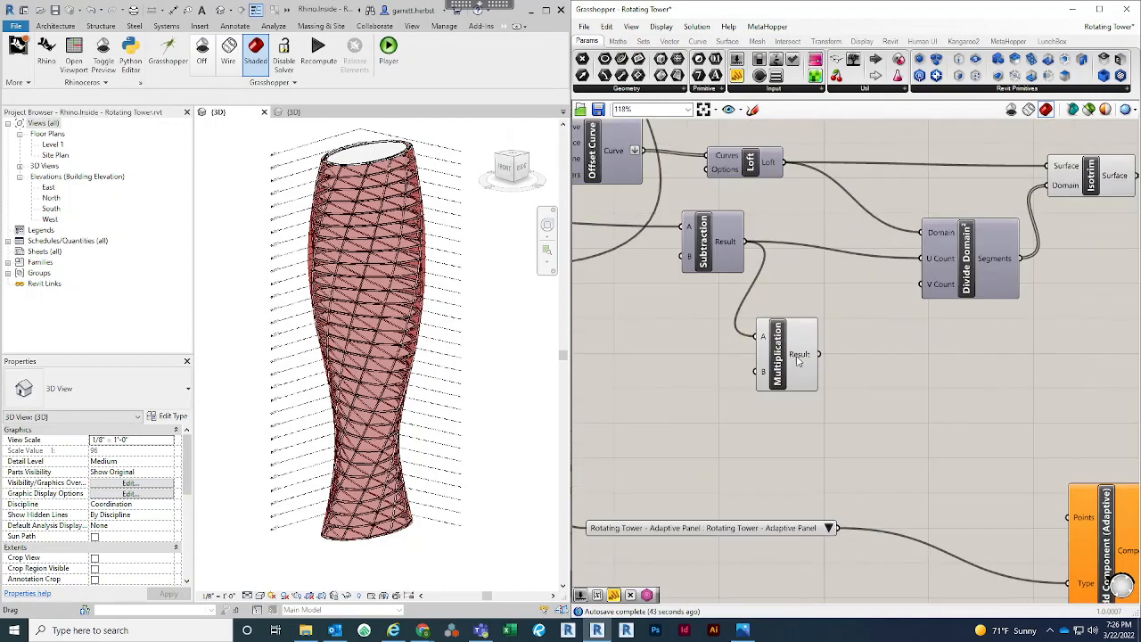
click(807, 367)
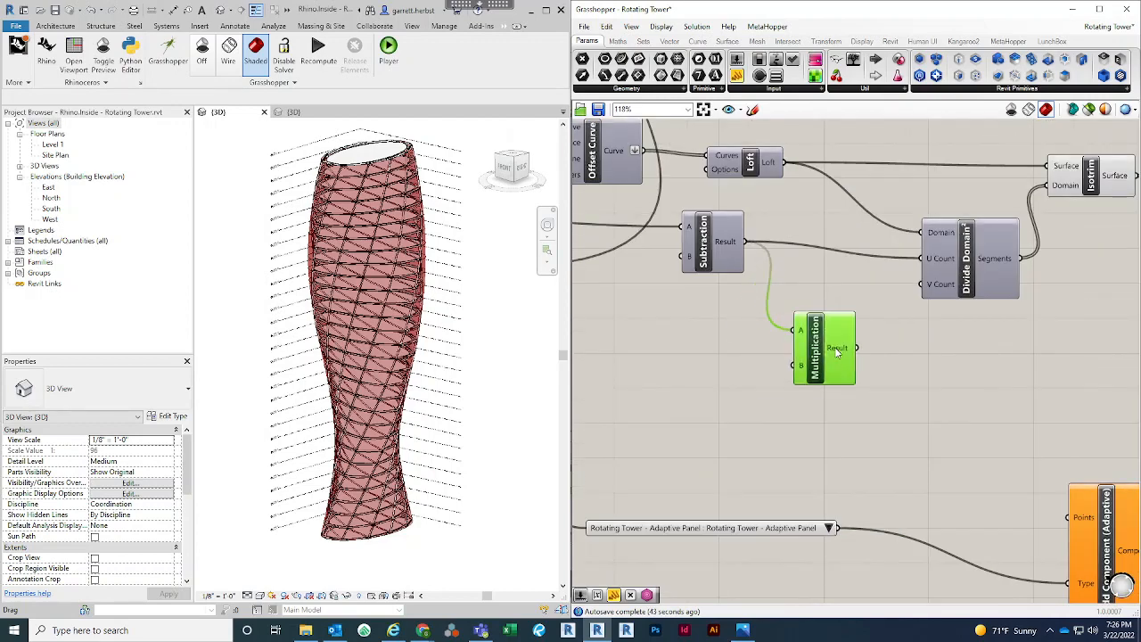
Add a number slider near Multiplication, set it to 3 and connect it to the B input
double_click(691, 406)
text(1.4)
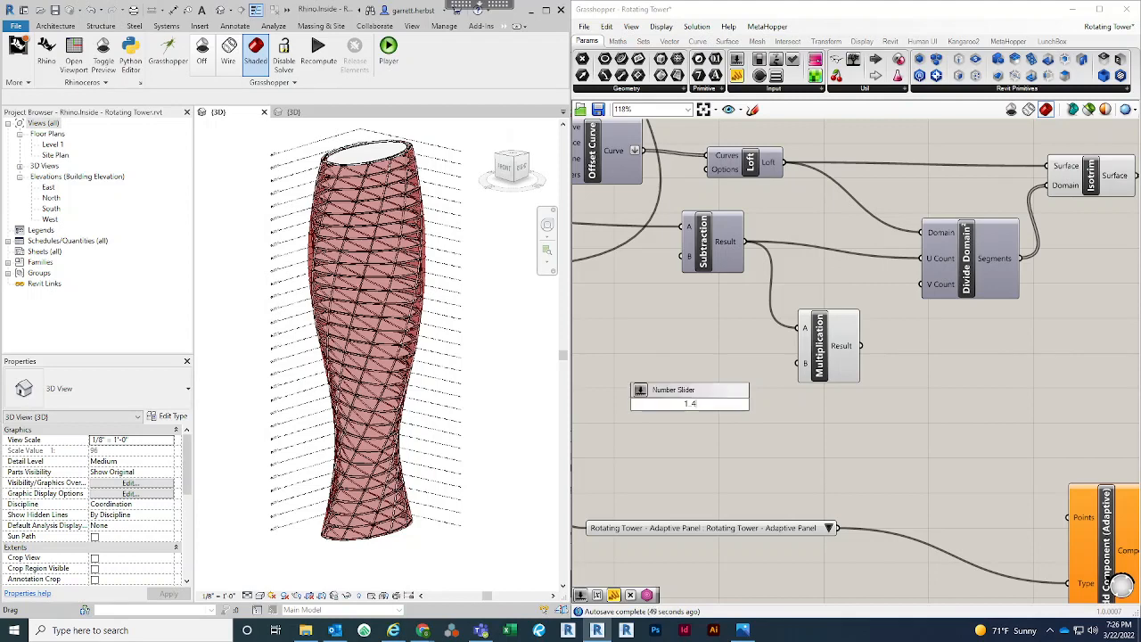
key(Return)
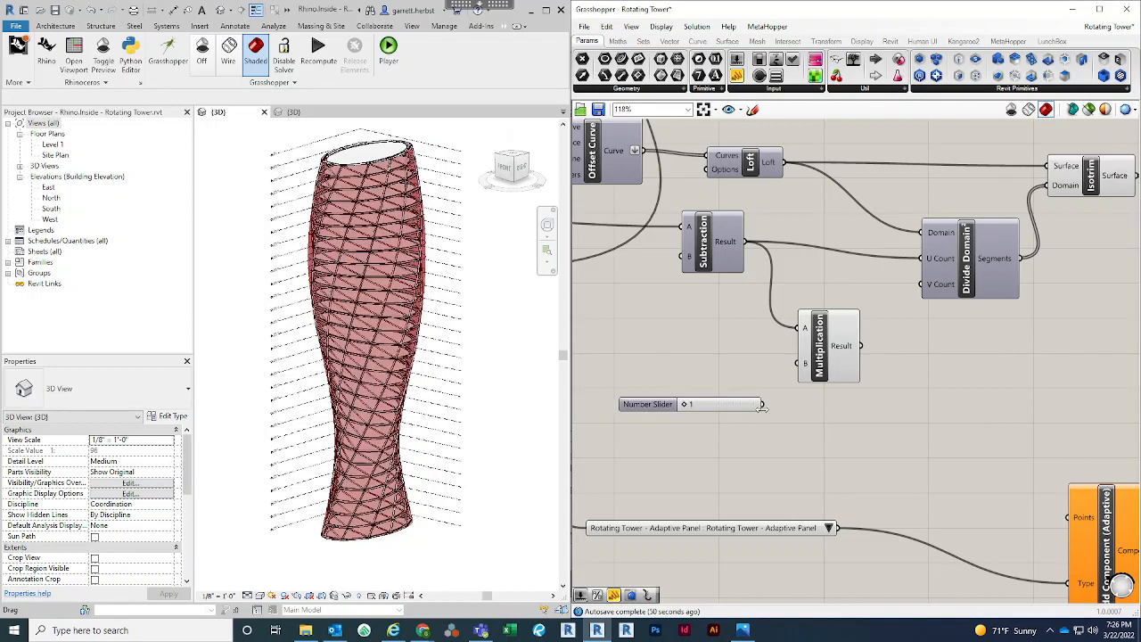
mouse_move(685, 405)
mouse_down()
mouse_move(753, 406)
mouse_move(729, 407)
mouse_move(792, 373)
mouse_up()
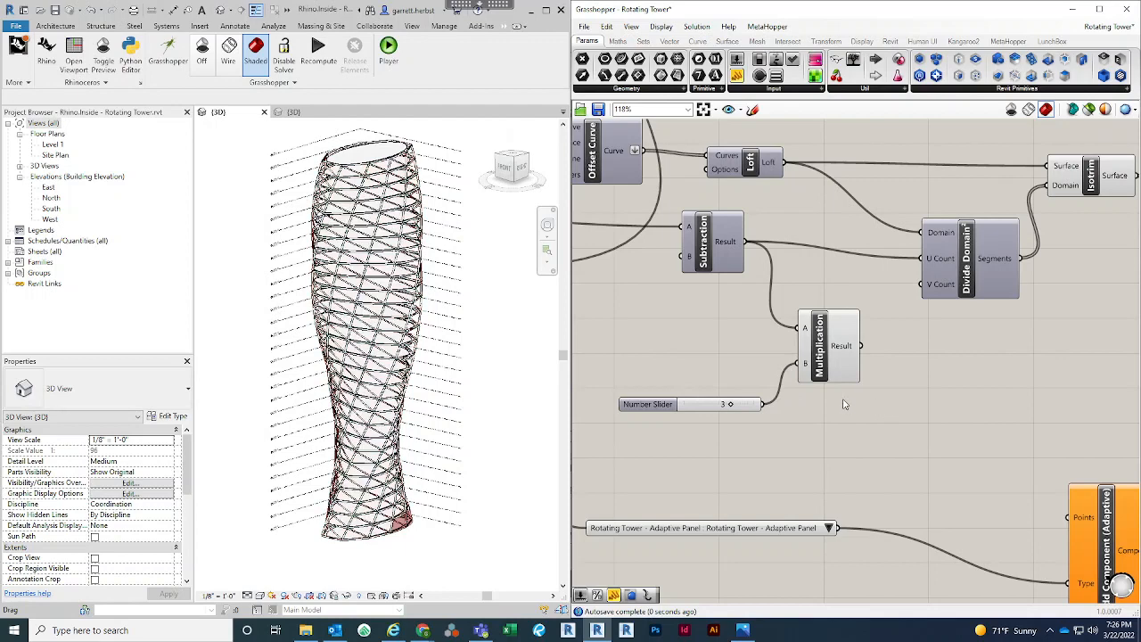
Feed the Multiplication result into the copied Divide Domain²'s U Count, and move the copied Subtraction closer to Multiplication
scroll(852, 408, down, 2)
scroll(862, 330, up, 2)
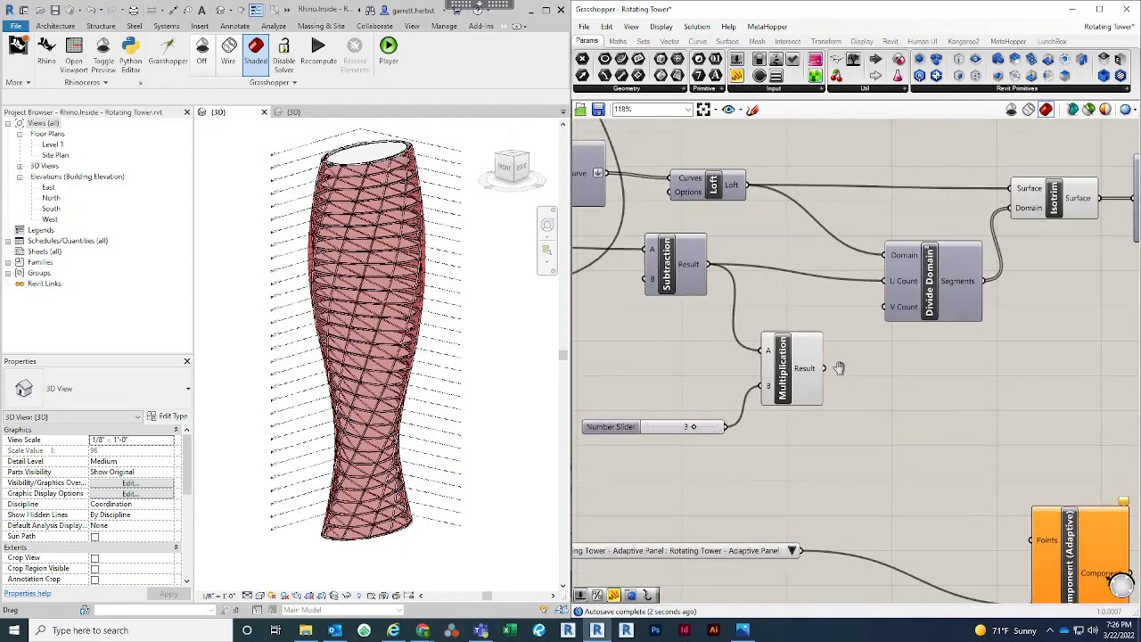
drag(823, 380, 886, 292)
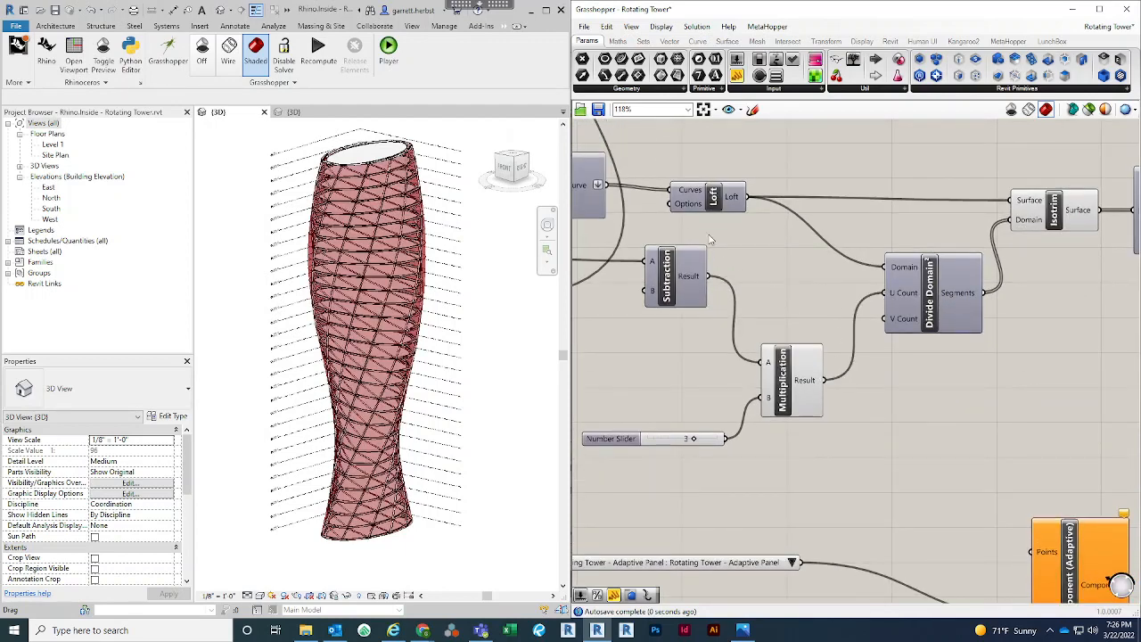
drag(675, 306, 663, 343)
scroll(883, 312, down, 3)
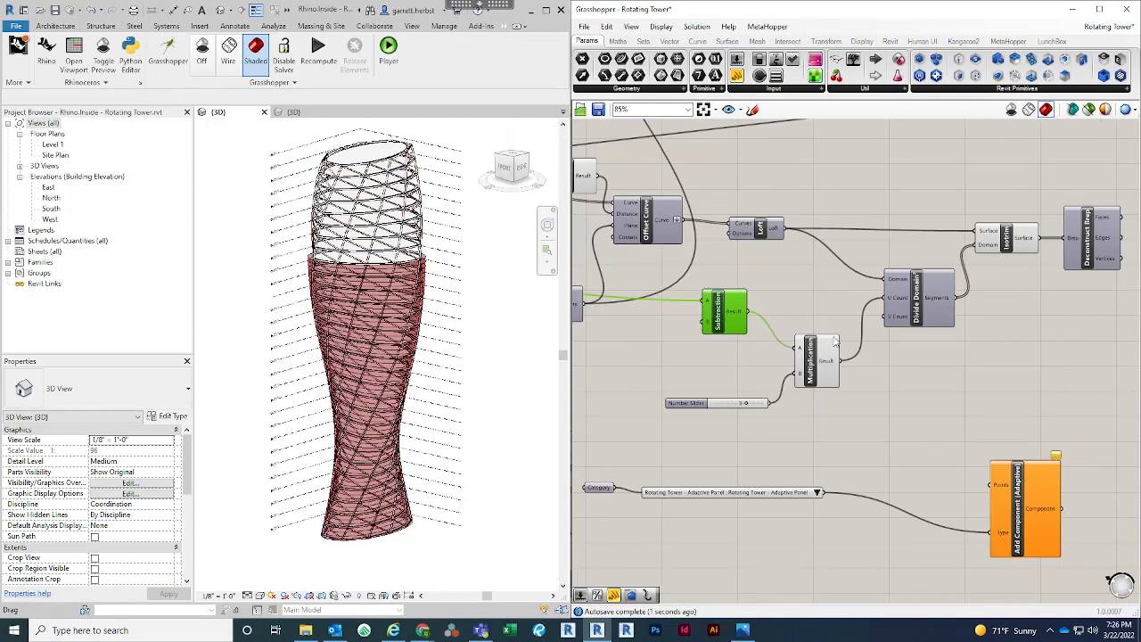
scroll(704, 327, up, 1)
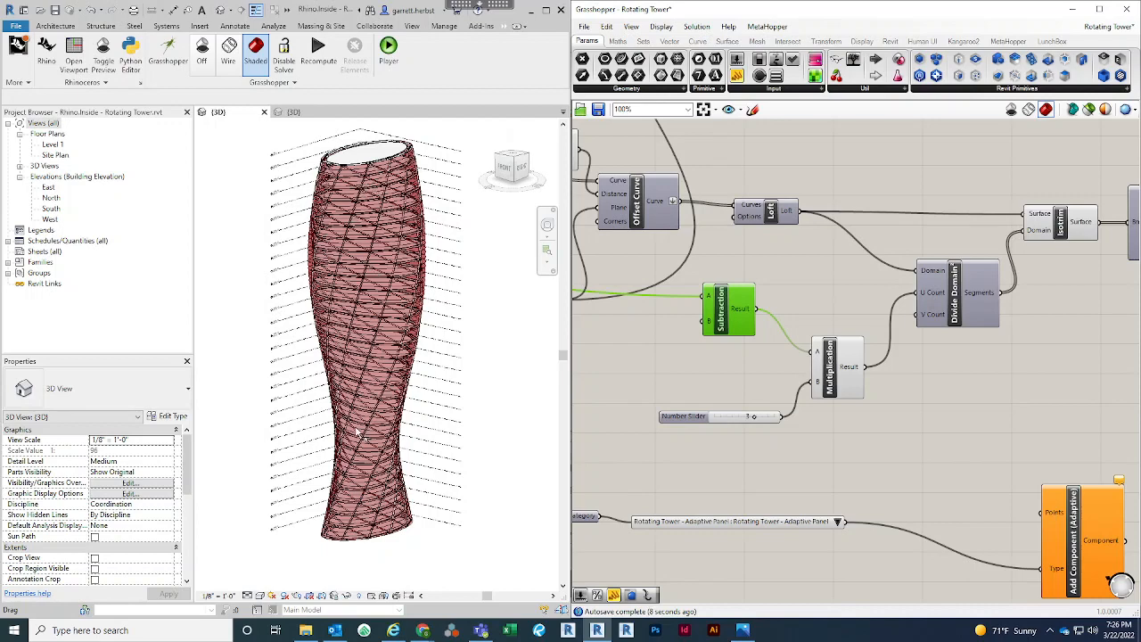
Inspect the subdivided surface at the tower's base, and tidy the positions of the multiplier slider and the copied Divide Domain²
scroll(362, 523, up, 4)
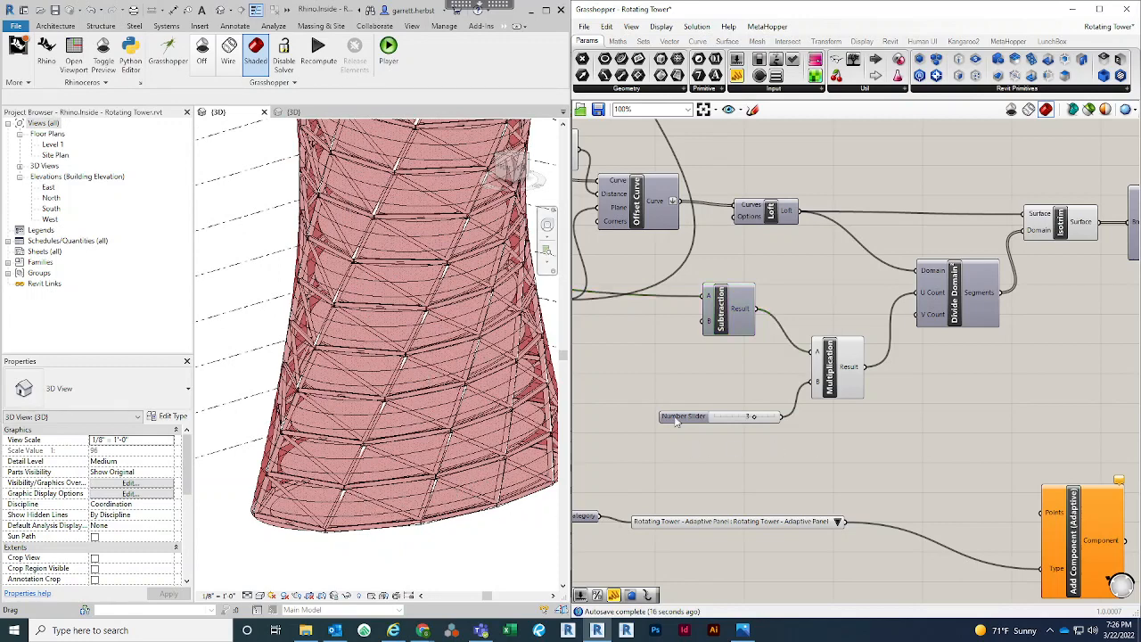
drag(683, 420, 677, 394)
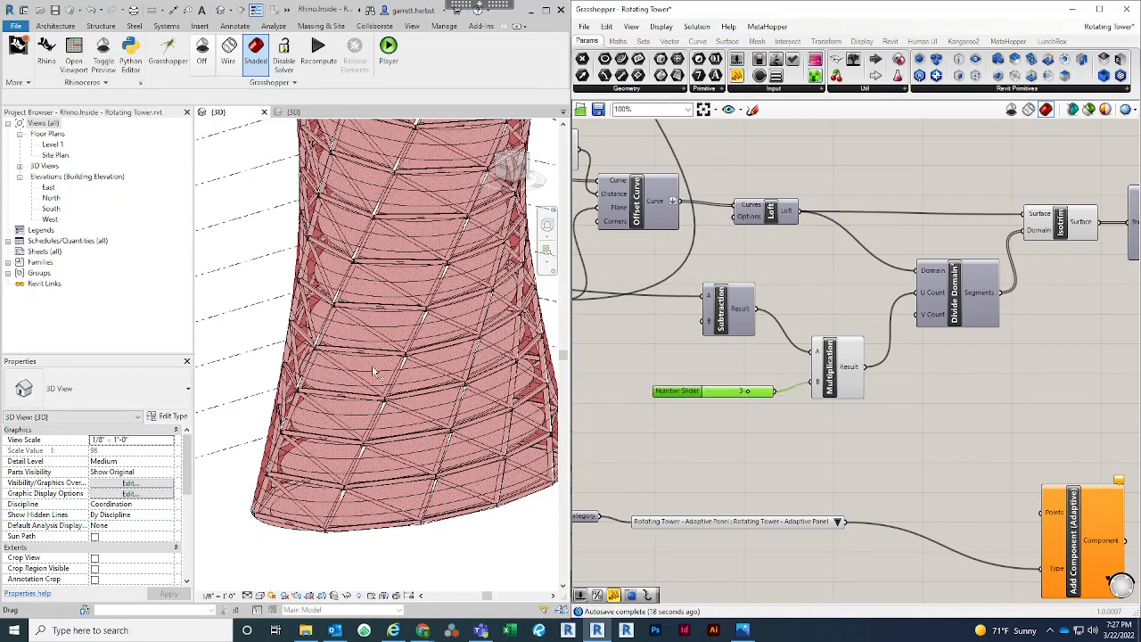
scroll(408, 398, up, 3)
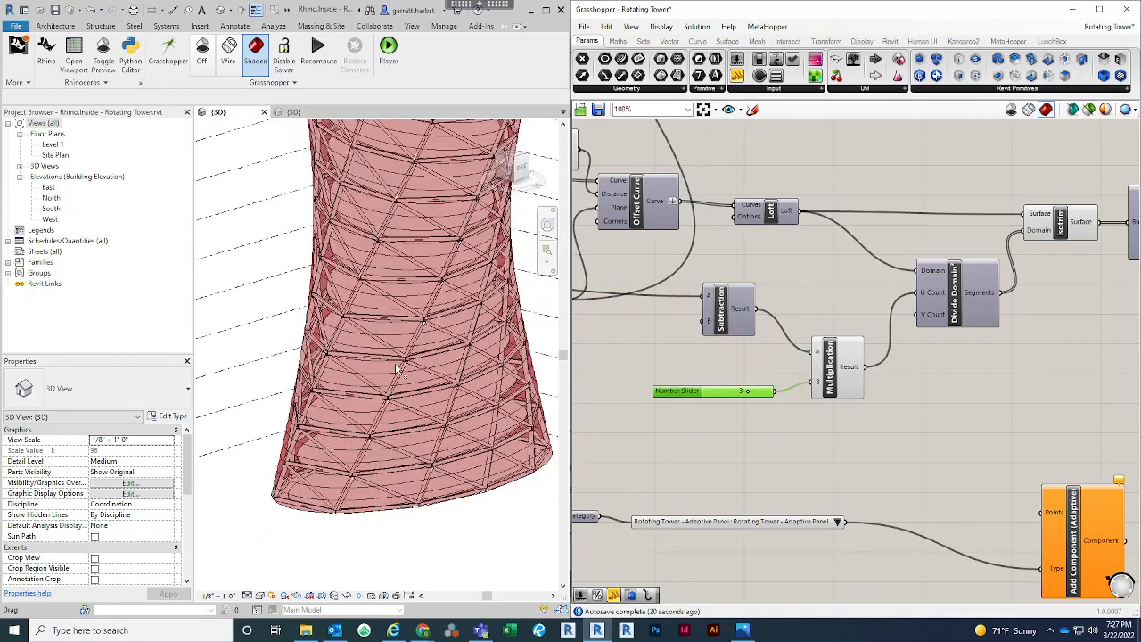
scroll(372, 405, down, 3)
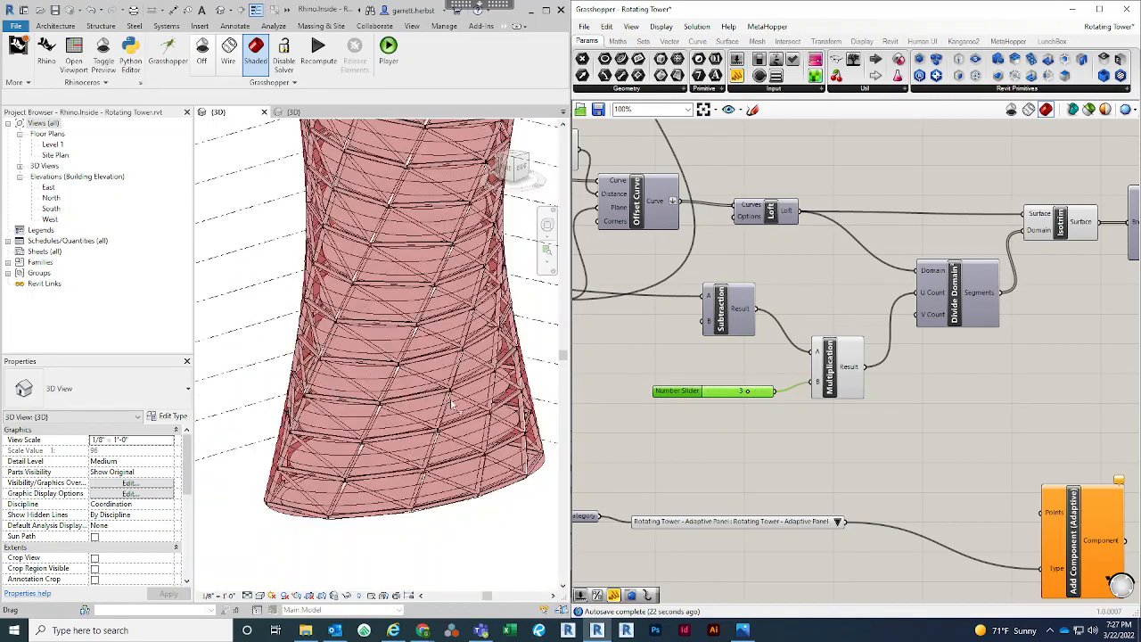
click(825, 429)
right_drag(888, 401, 828, 405)
drag(898, 297, 905, 302)
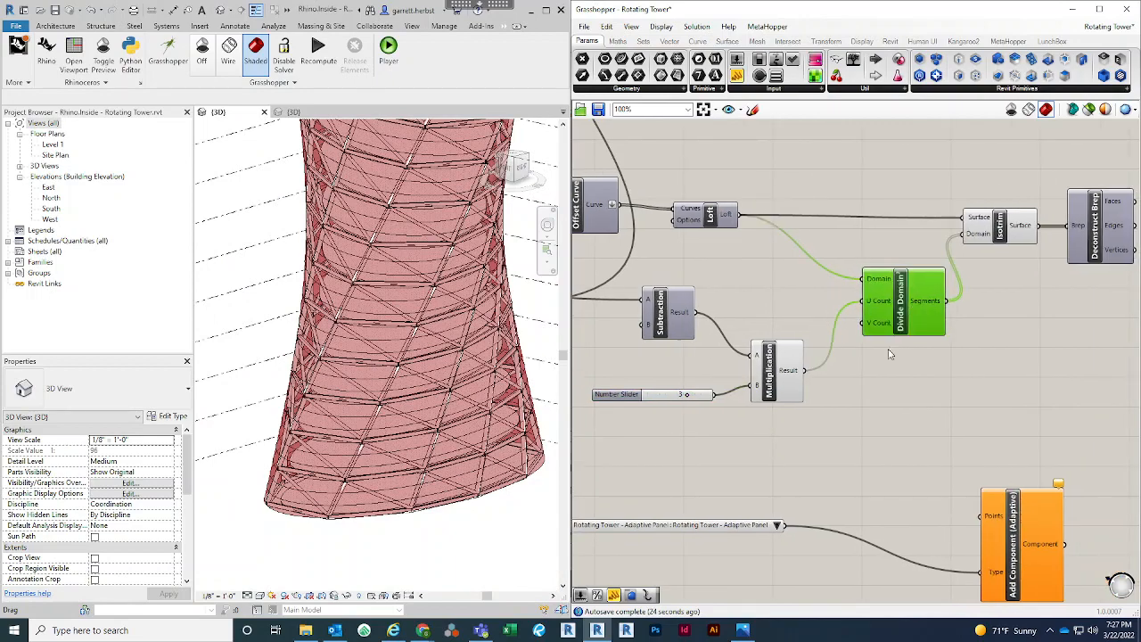
Add a number slider of 10 below the original Divide Domain² and connect it to its V Count input
scroll(879, 421, down, 2)
right_drag(879, 294, 853, 487)
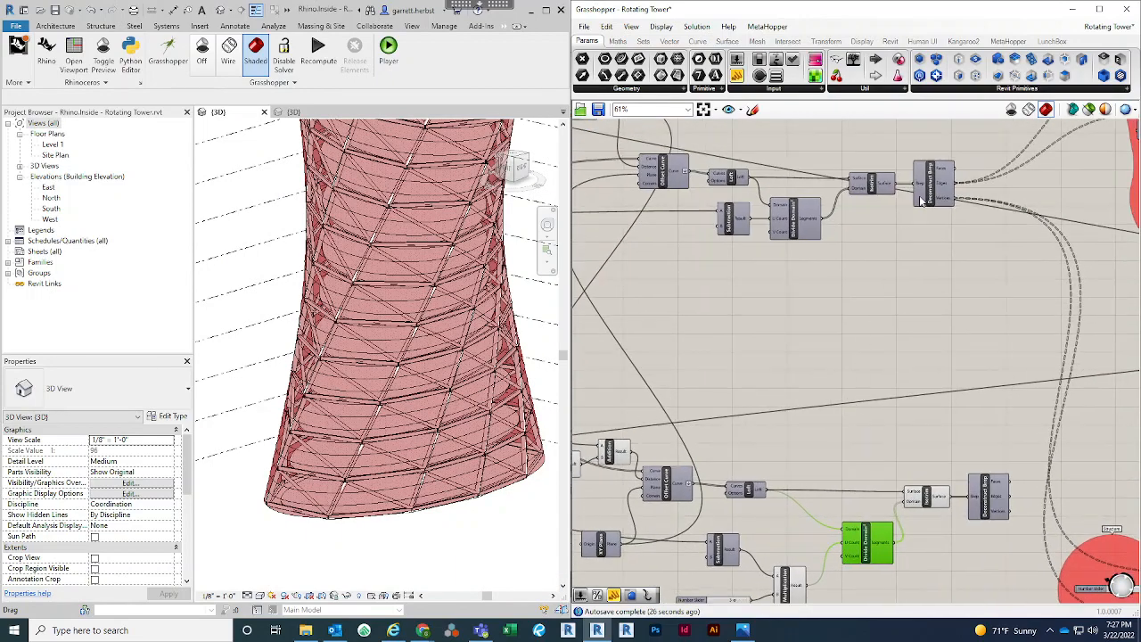
scroll(919, 206, up, 1)
right_drag(838, 328, 940, 411)
scroll(889, 312, up, 3)
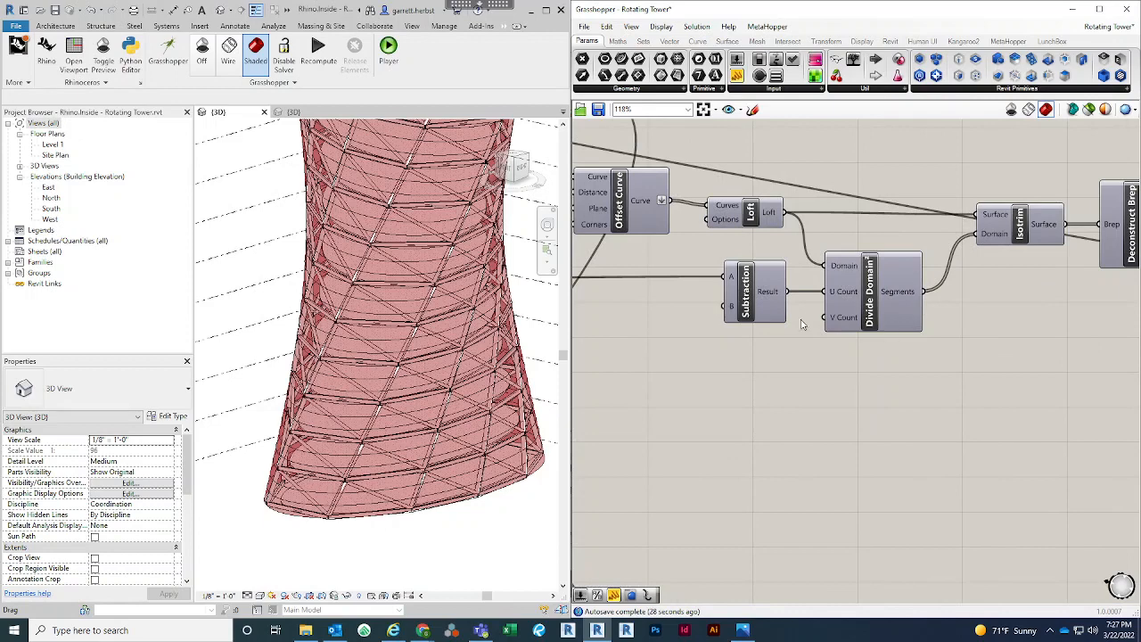
right_drag(861, 332, 873, 297)
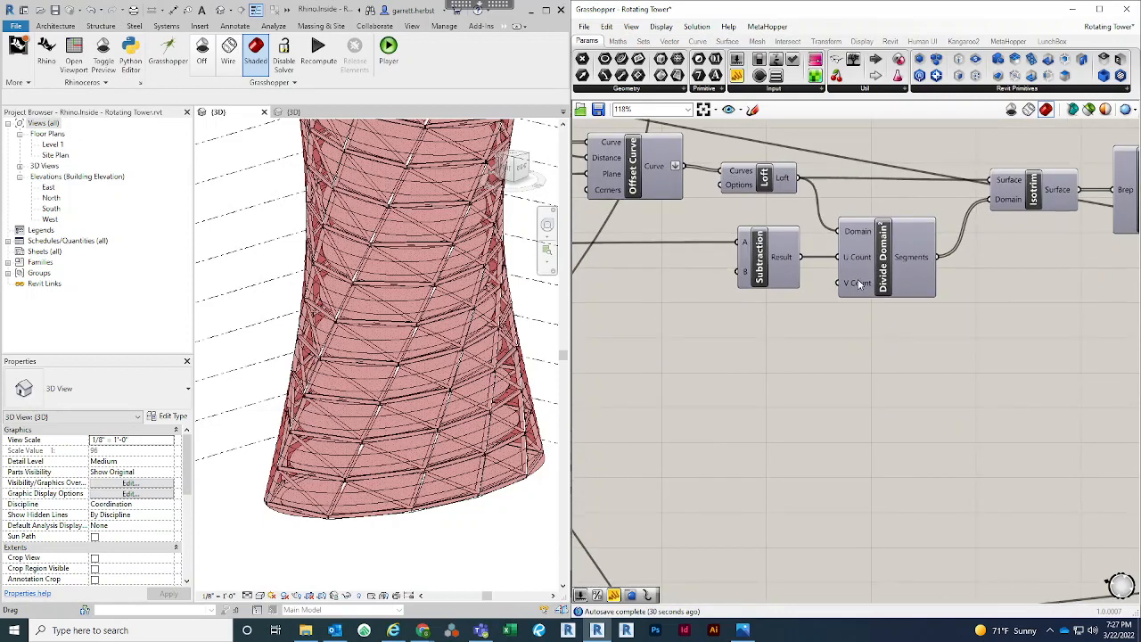
mouse_move(860, 283)
scroll(858, 289, down, 2)
right_drag(858, 426, 856, 388)
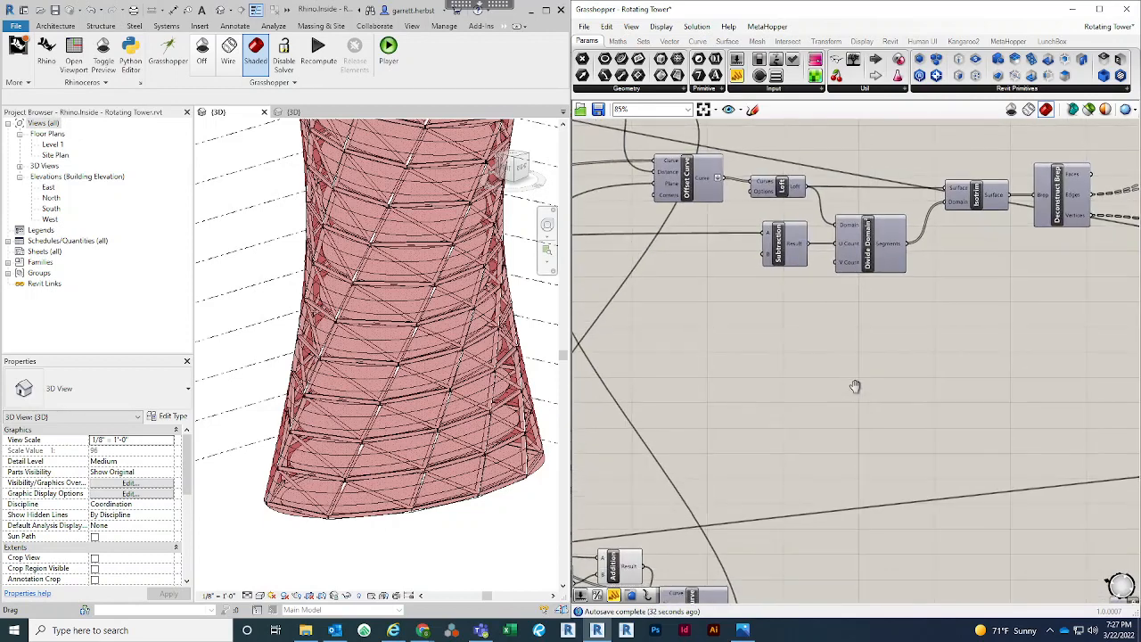
double_click(795, 352)
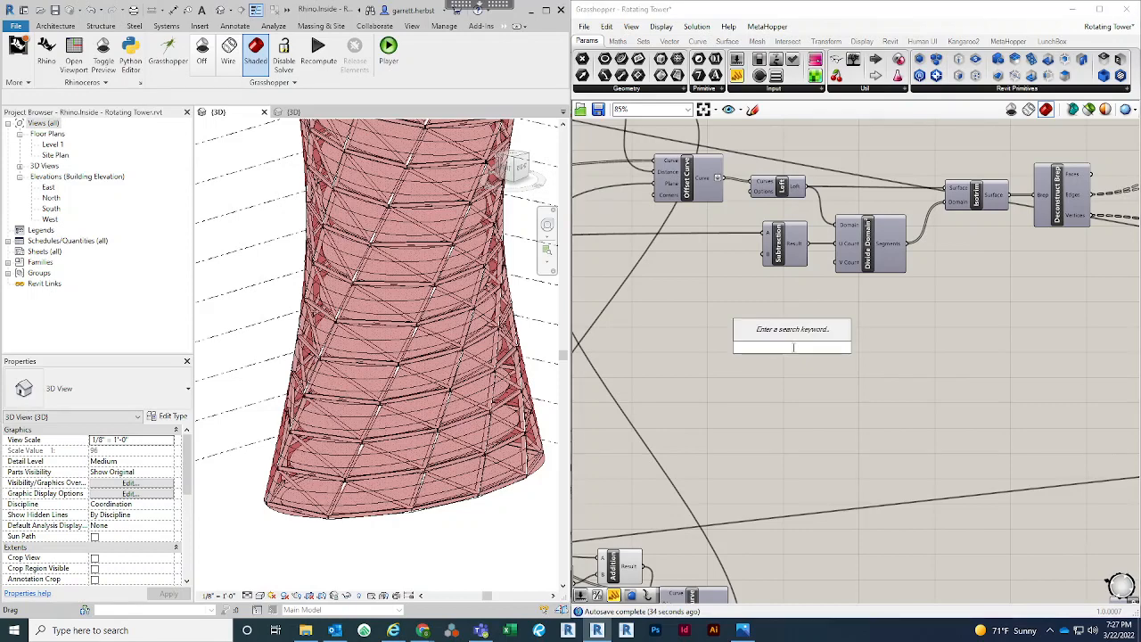
text(10)
key(Return)
mouse_move(756, 338)
mouse_down()
mouse_move(731, 318)
mouse_move(839, 264)
mouse_up()
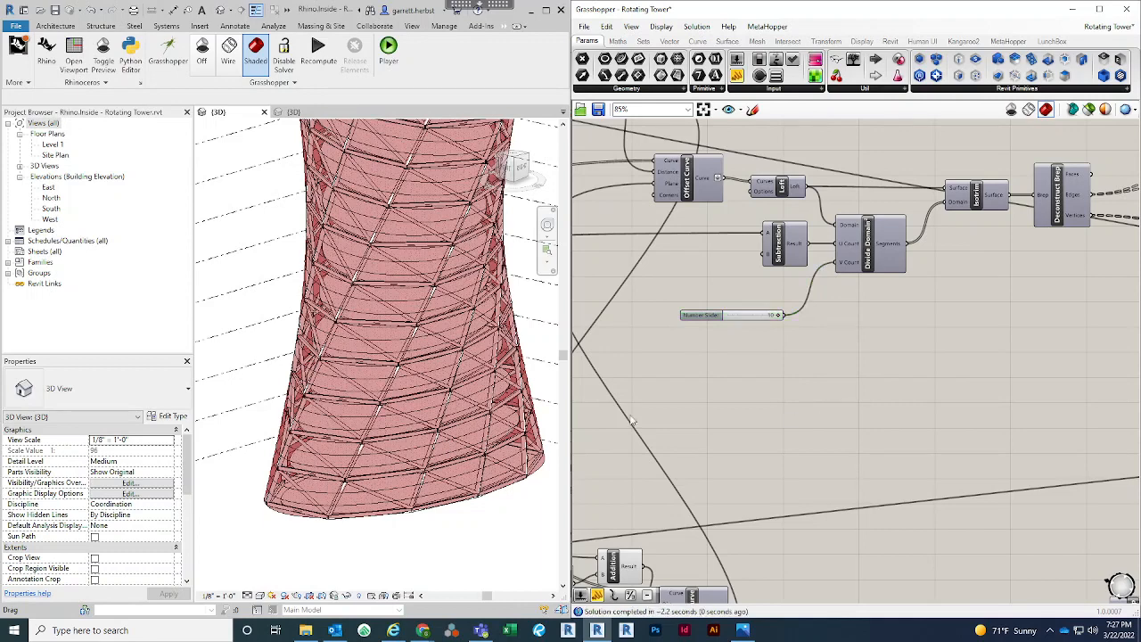
Duplicate the Multiplication component that feeds the copied Divide Domain², placing the copy just below the original
right_drag(763, 441, 887, 237)
scroll(892, 267, down, 3)
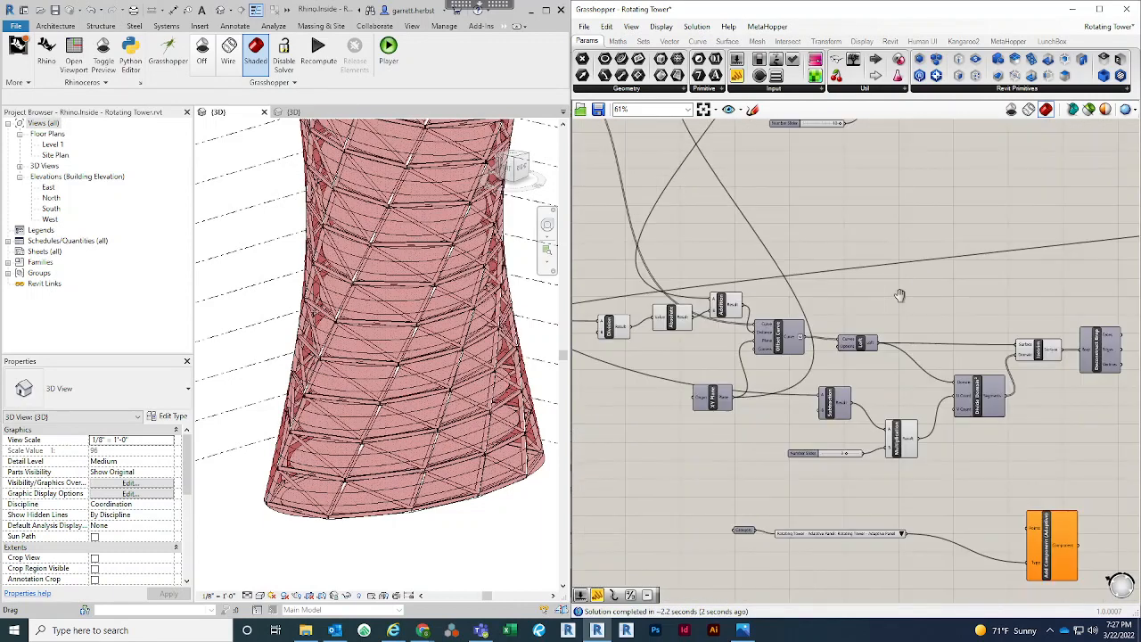
click(908, 441)
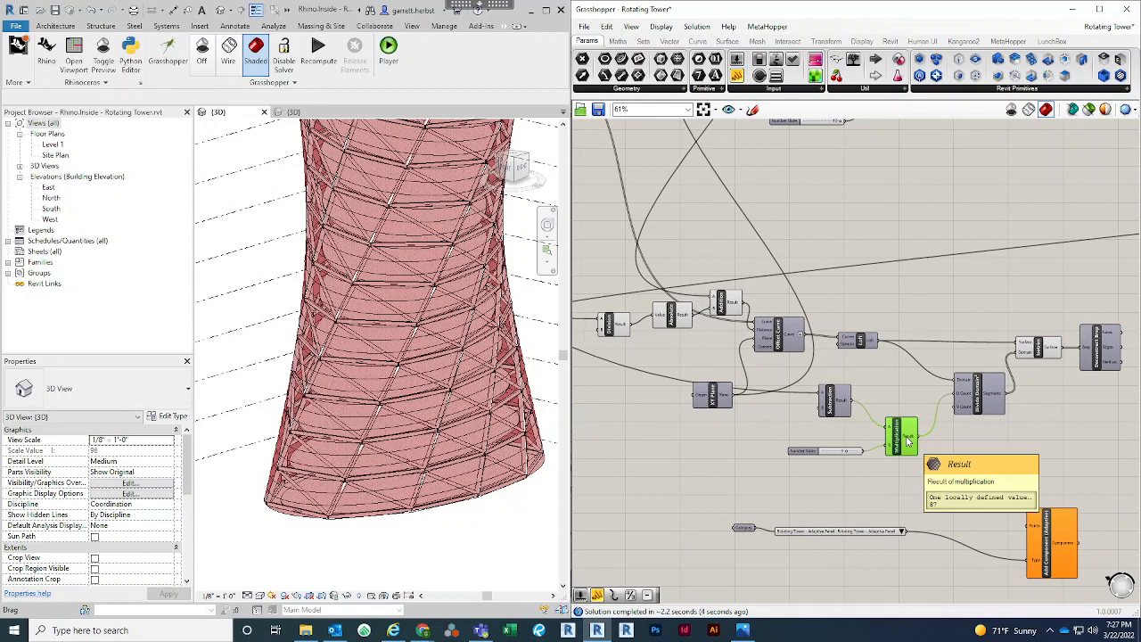
key(ctrl+c)
key(ctrl+v)
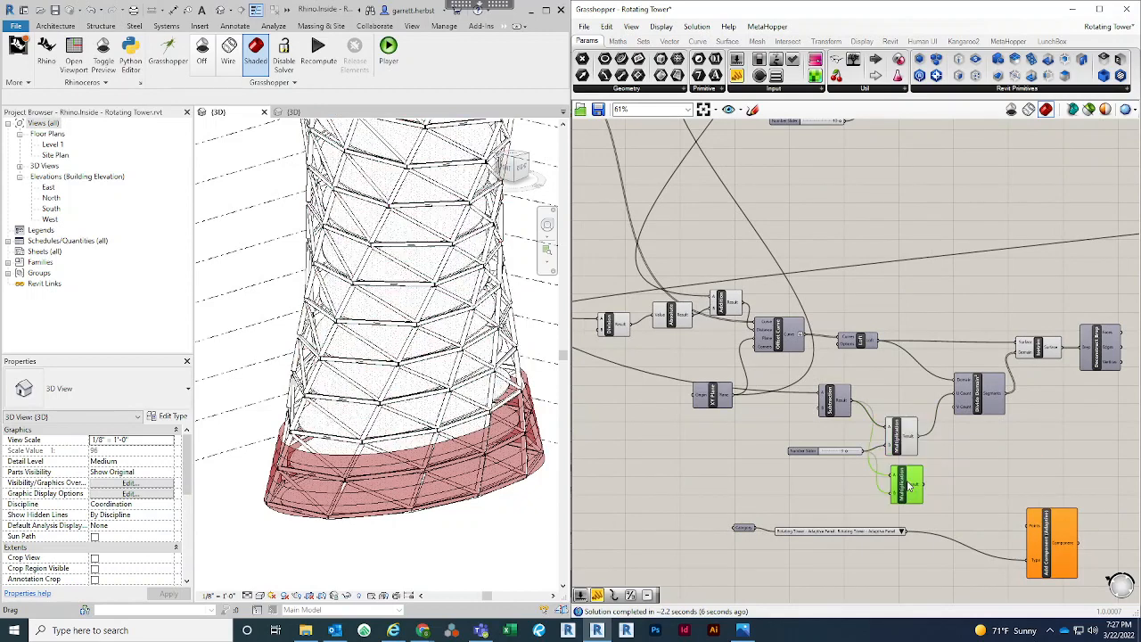
Connect the original Divide Domain²'s V Count slider, set to 10, to the A input of the duplicated Multiplication
right_drag(922, 216, 912, 231)
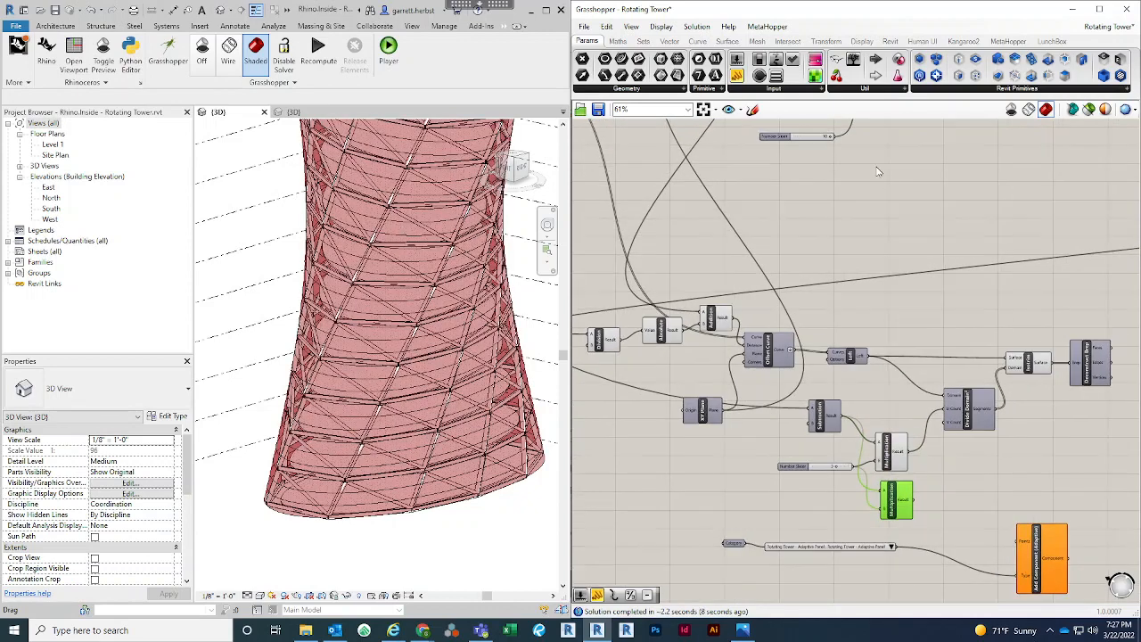
drag(844, 149, 879, 493)
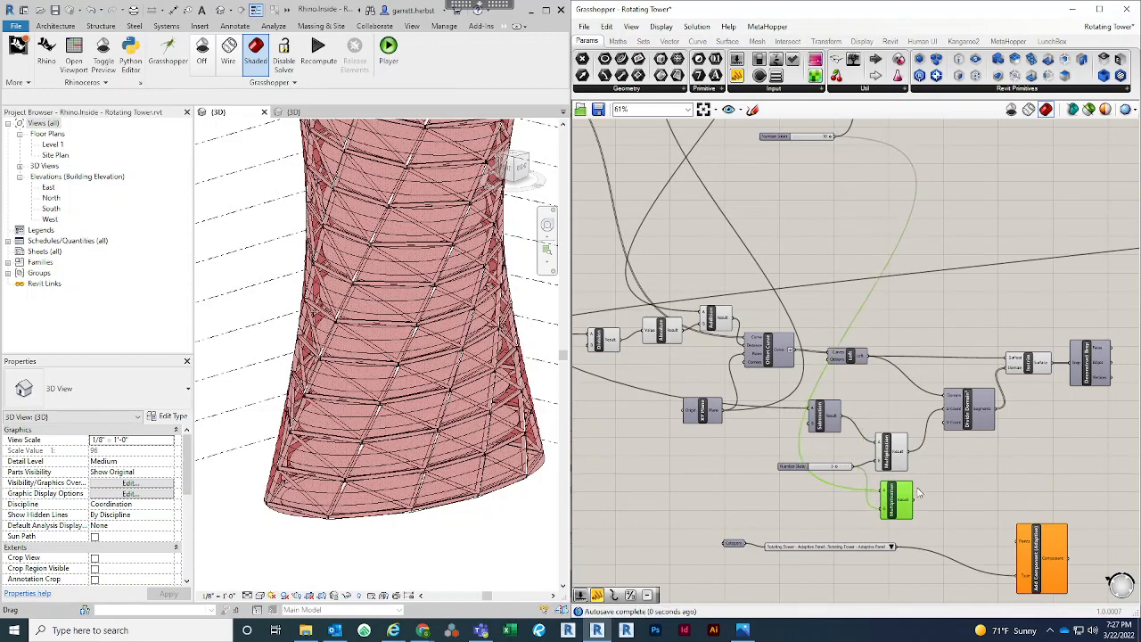
right_drag(902, 335, 863, 340)
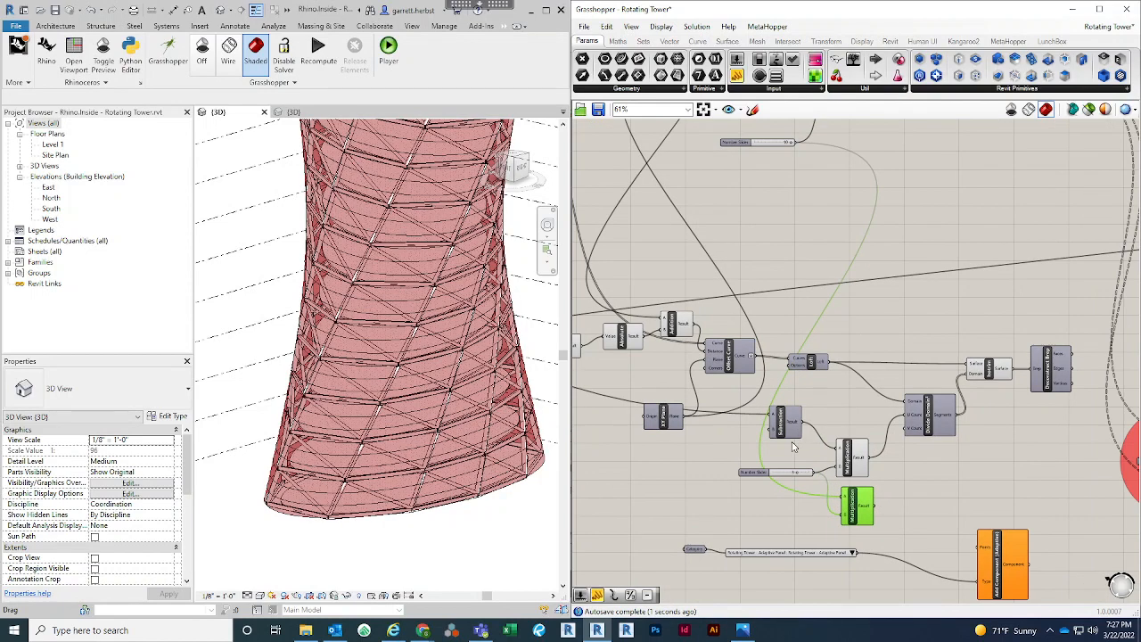
scroll(794, 447, down, 1)
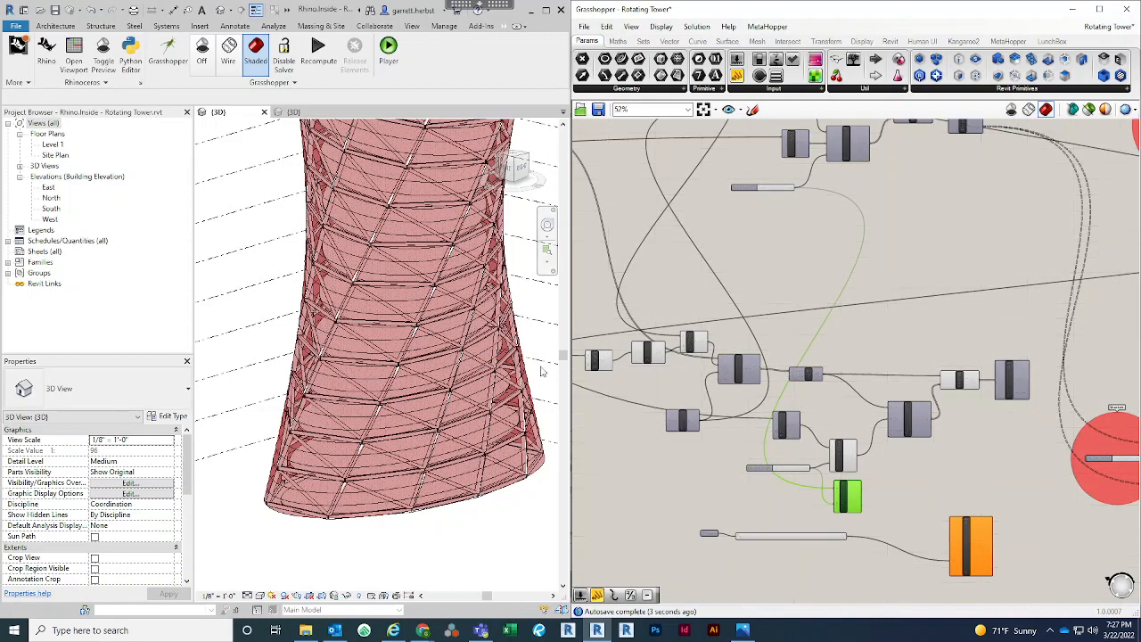
scroll(754, 183, up, 2)
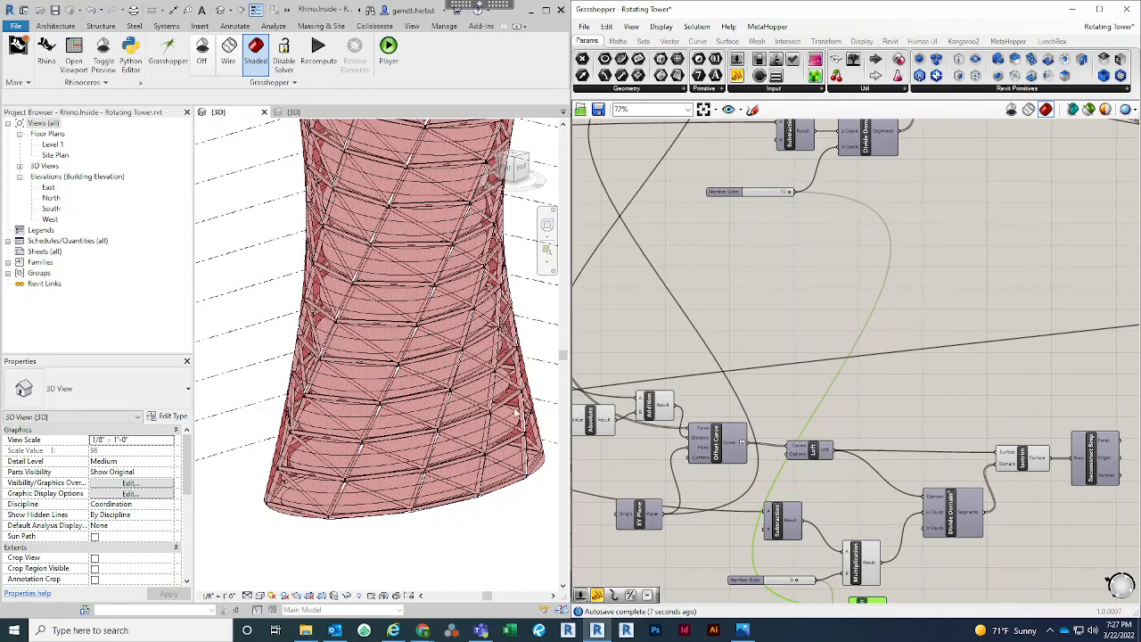
right_drag(847, 404, 882, 291)
scroll(991, 520, up, 2)
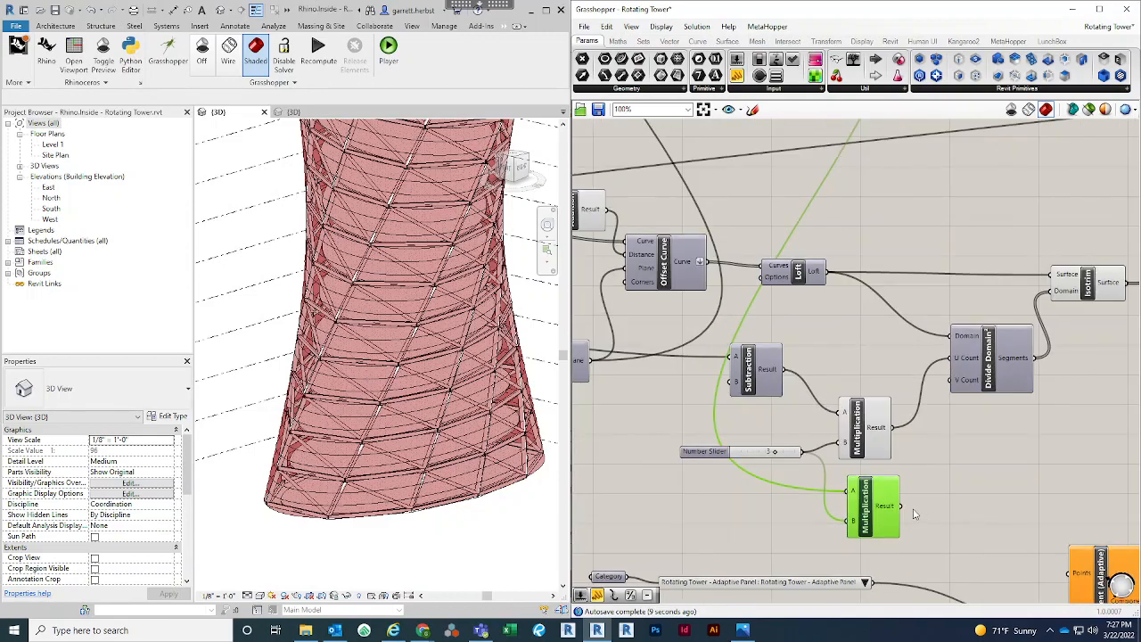
Align the two Multiplication components and feed the lower one's Result into the copied Divide Domain²'s V Count, checking the tower's denser subdivision
right_drag(916, 509, 890, 506)
drag(829, 447, 837, 428)
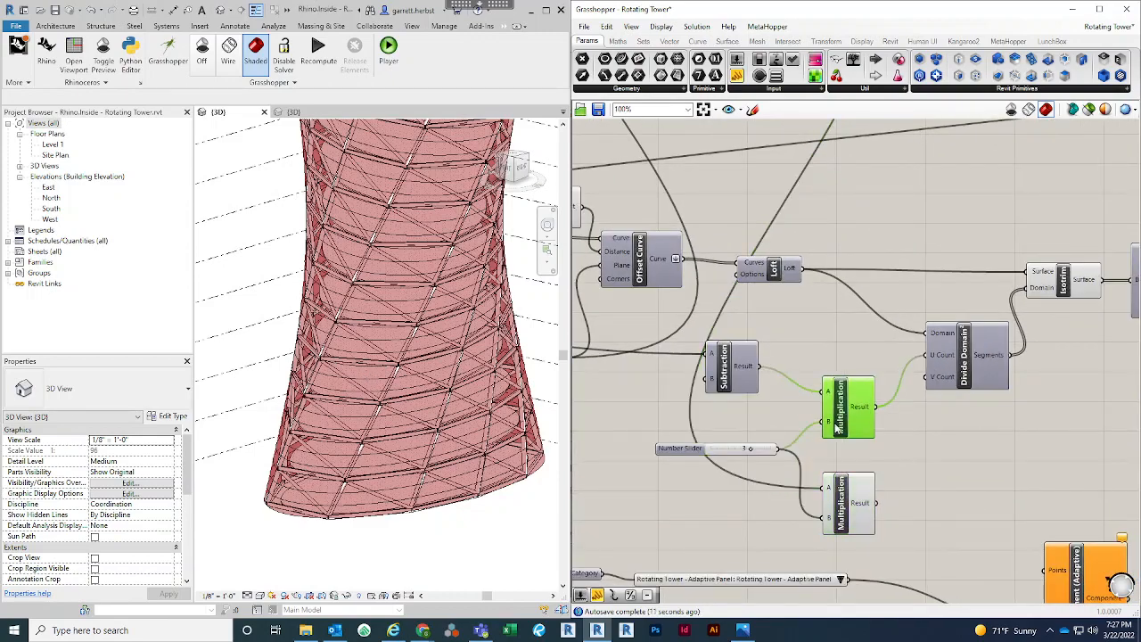
click(893, 487)
right_drag(892, 488, 822, 485)
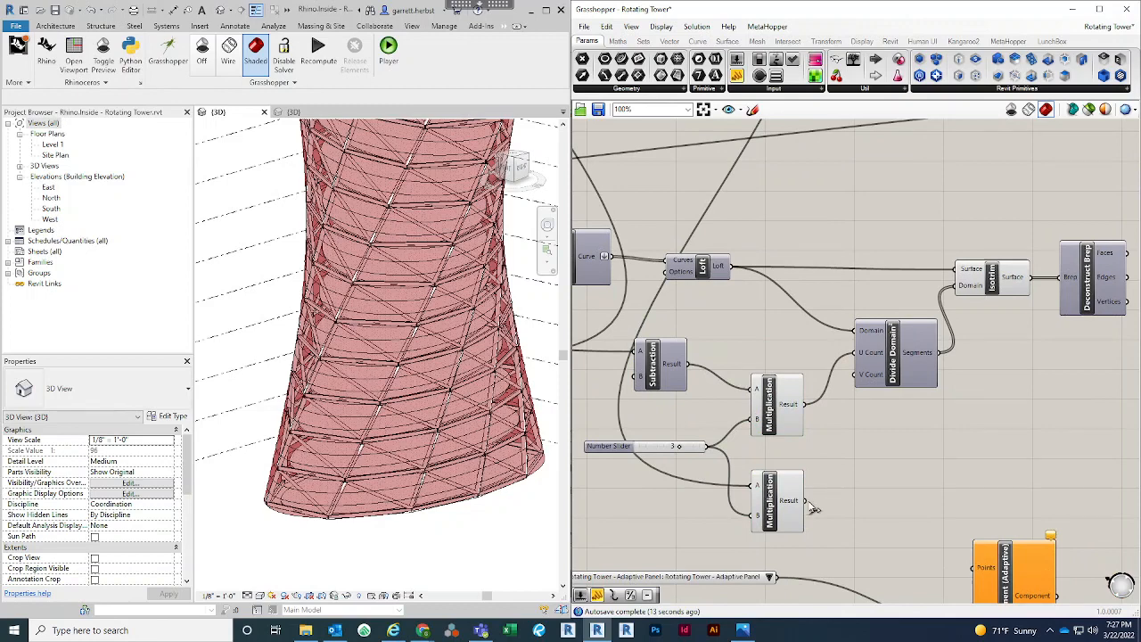
drag(812, 504, 859, 376)
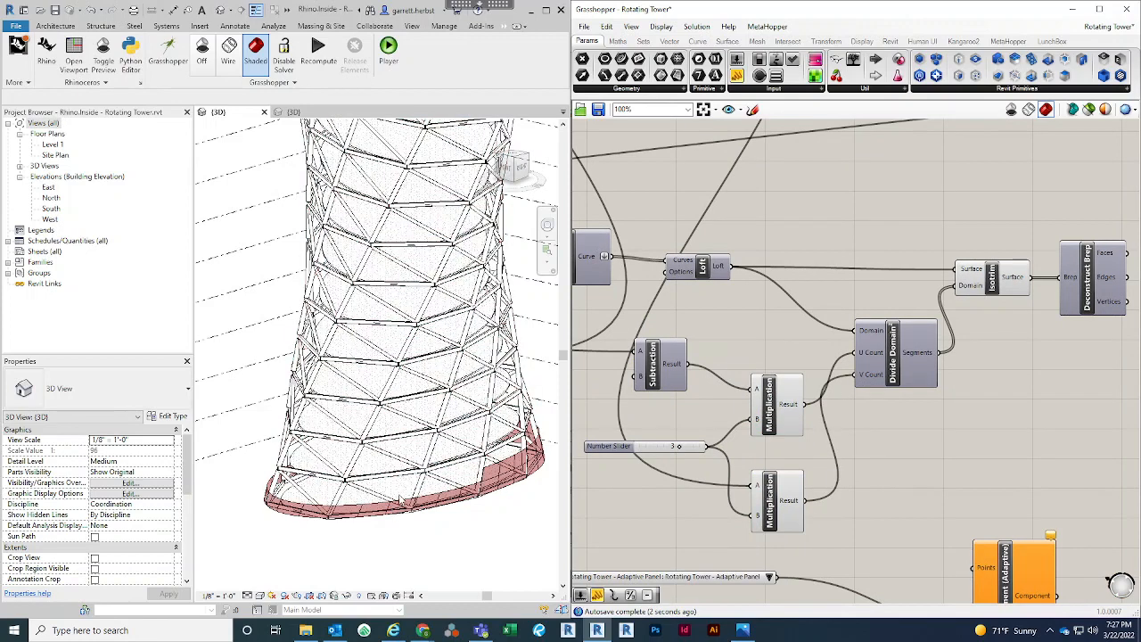
scroll(401, 499, up, 5)
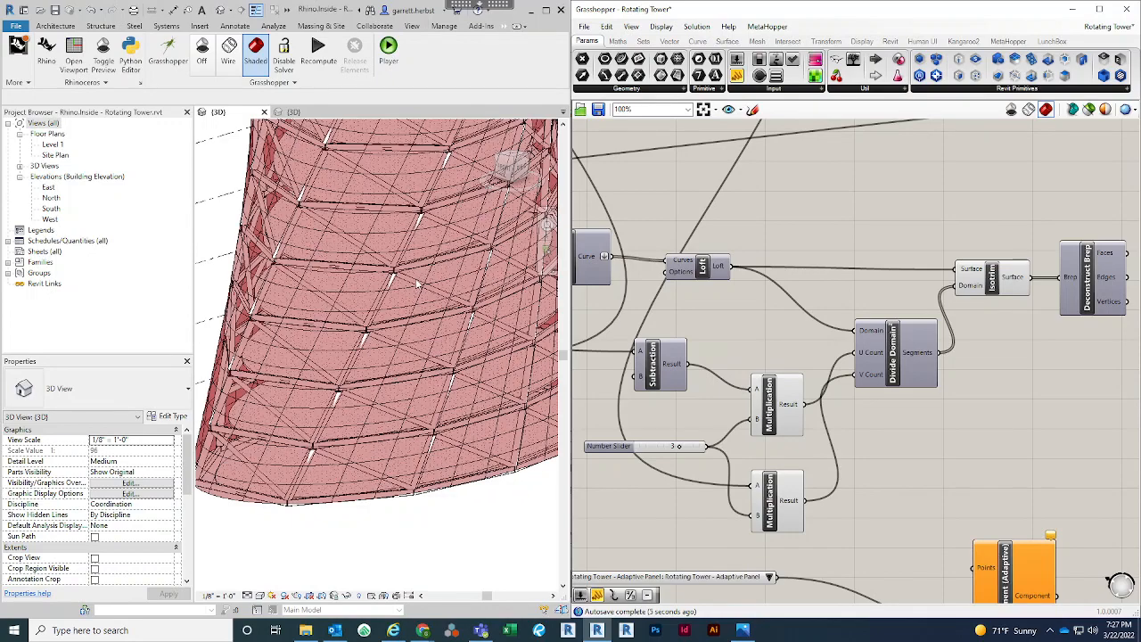
scroll(356, 417, down, 3)
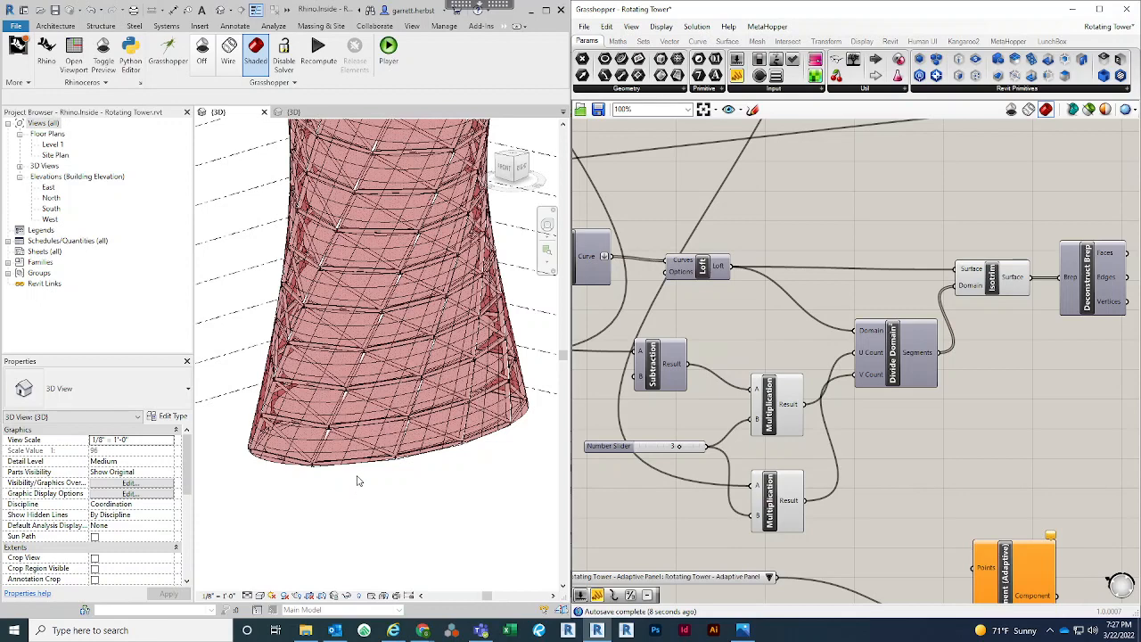
Shift the Add Component (Adaptive) node slightly below the copied Deconstruct Brep, and check that Brep's Vertices output
scroll(897, 470, down, 4)
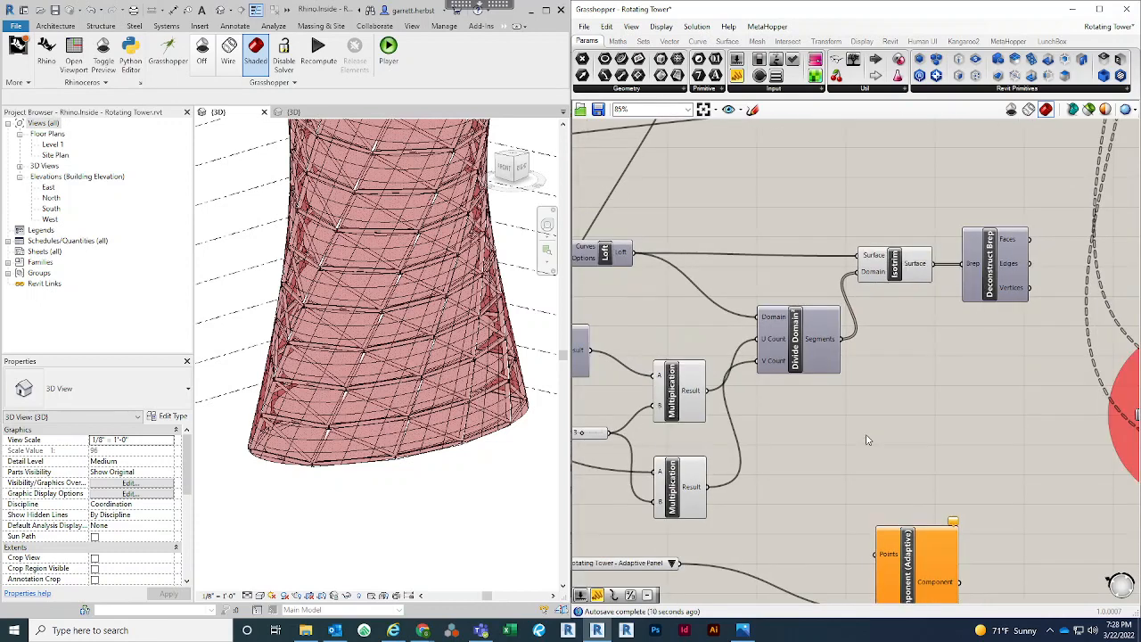
drag(892, 415, 905, 414)
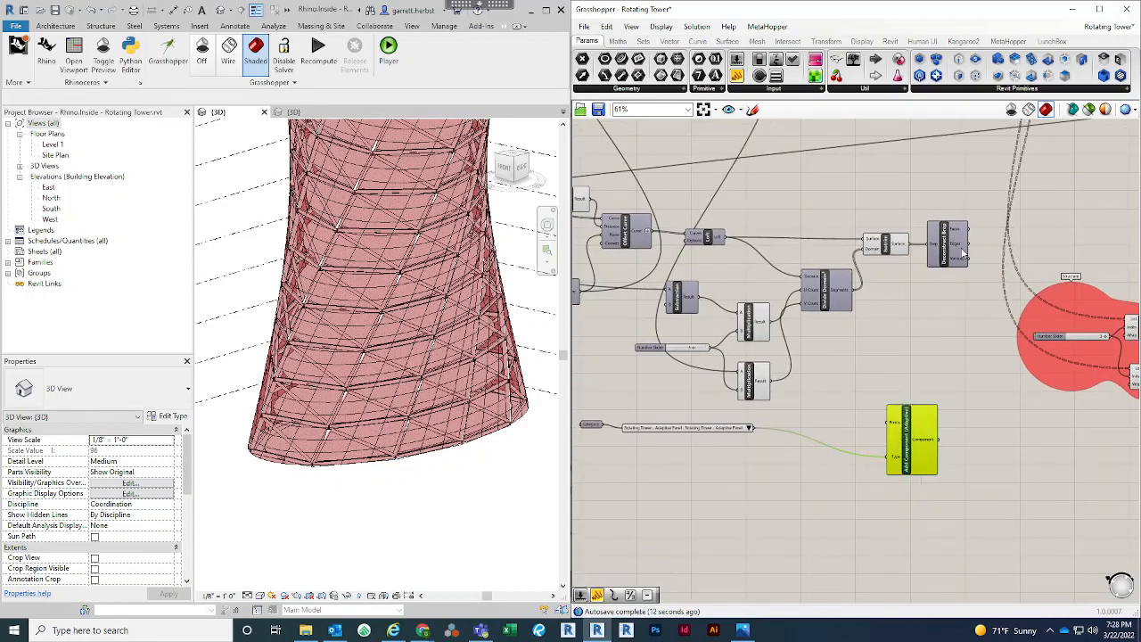
scroll(958, 276, up, 1)
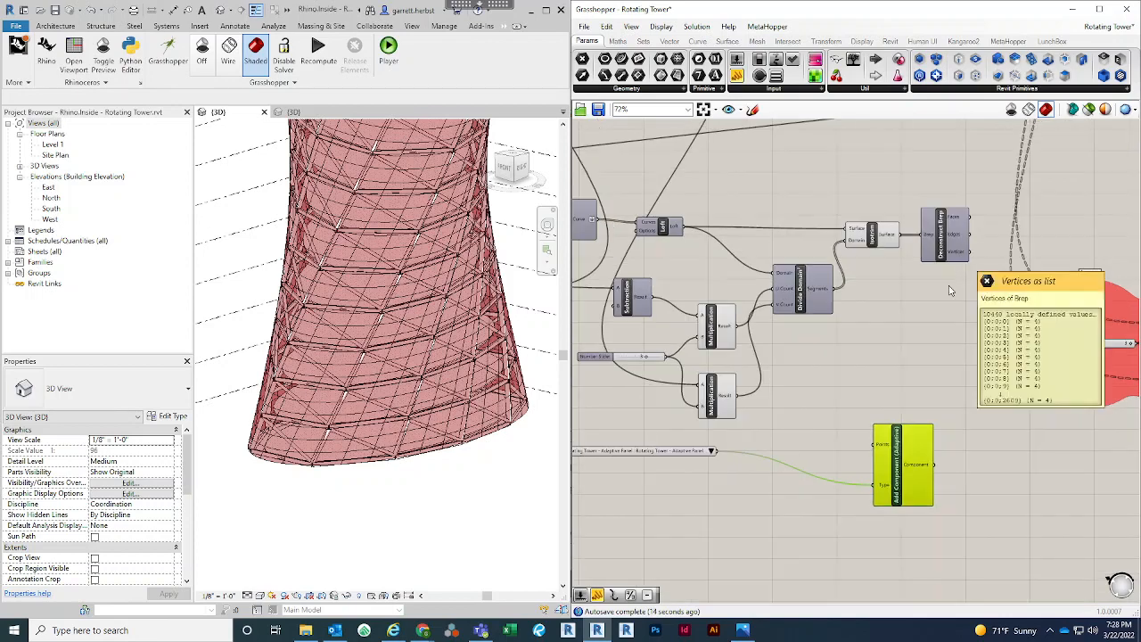
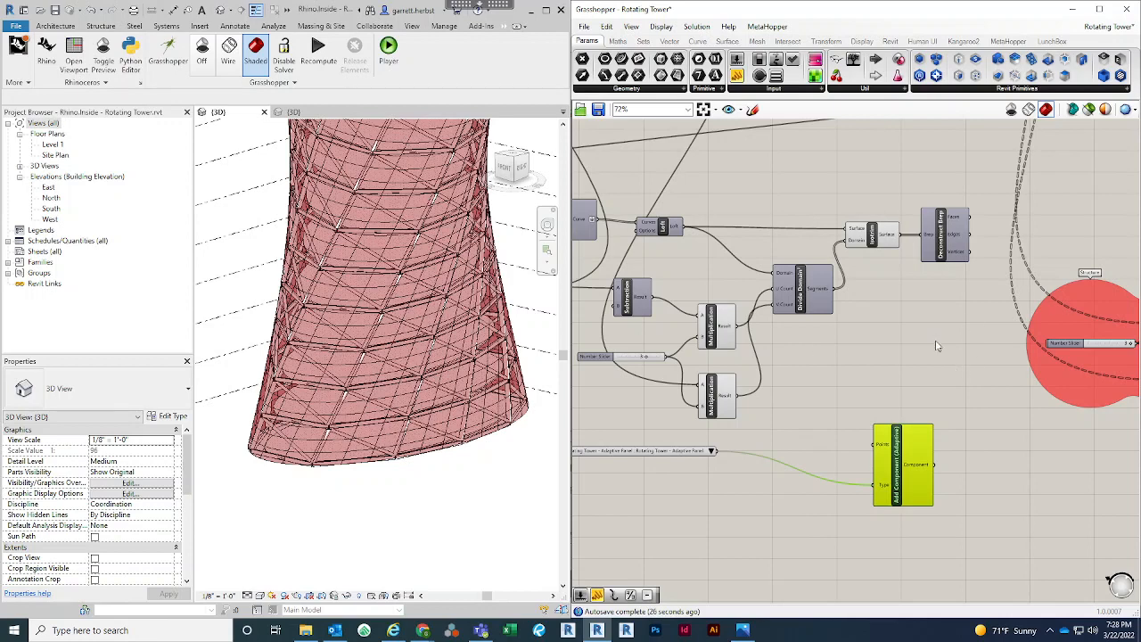
Save the Grasshopper definition as Rotating Tower with Panels.gh, replacing the existing file of that name
click(584, 26)
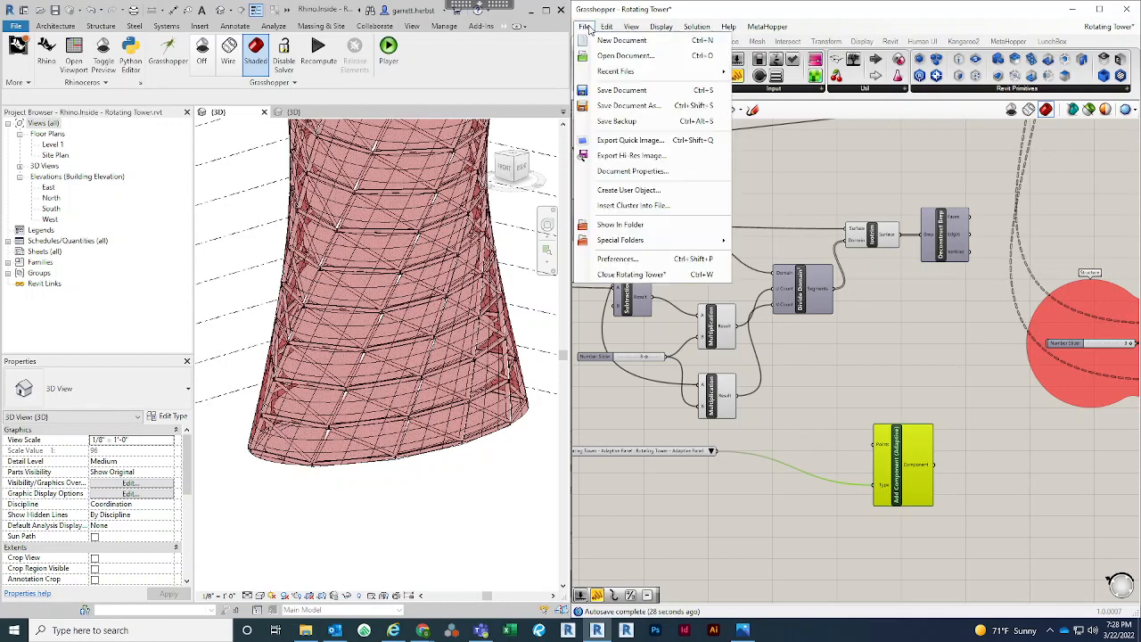
click(619, 106)
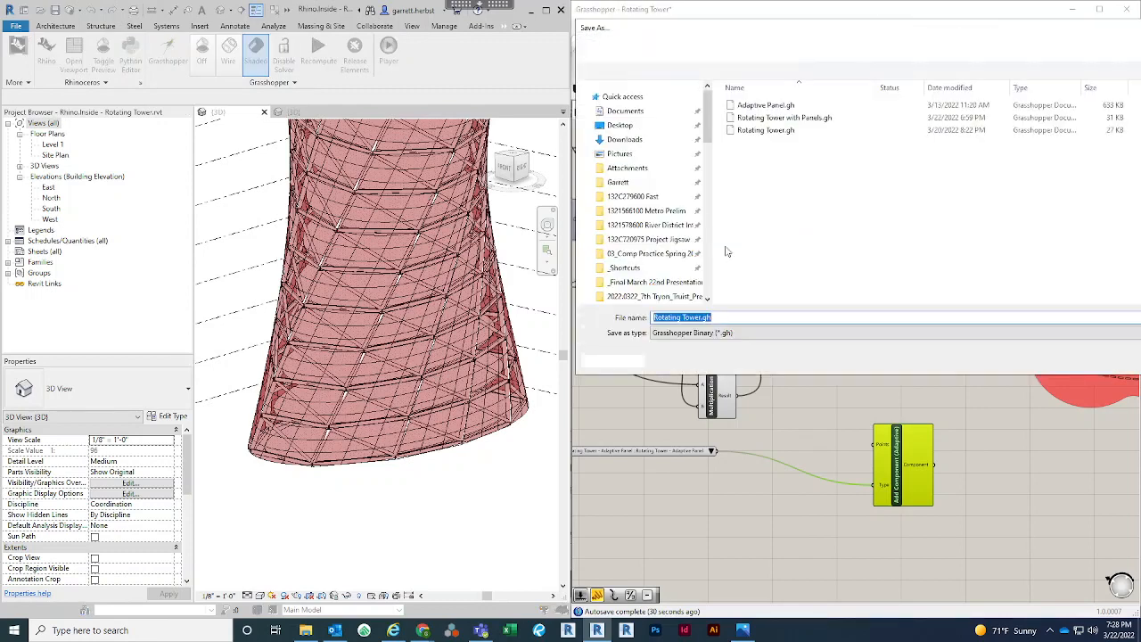
click(803, 117)
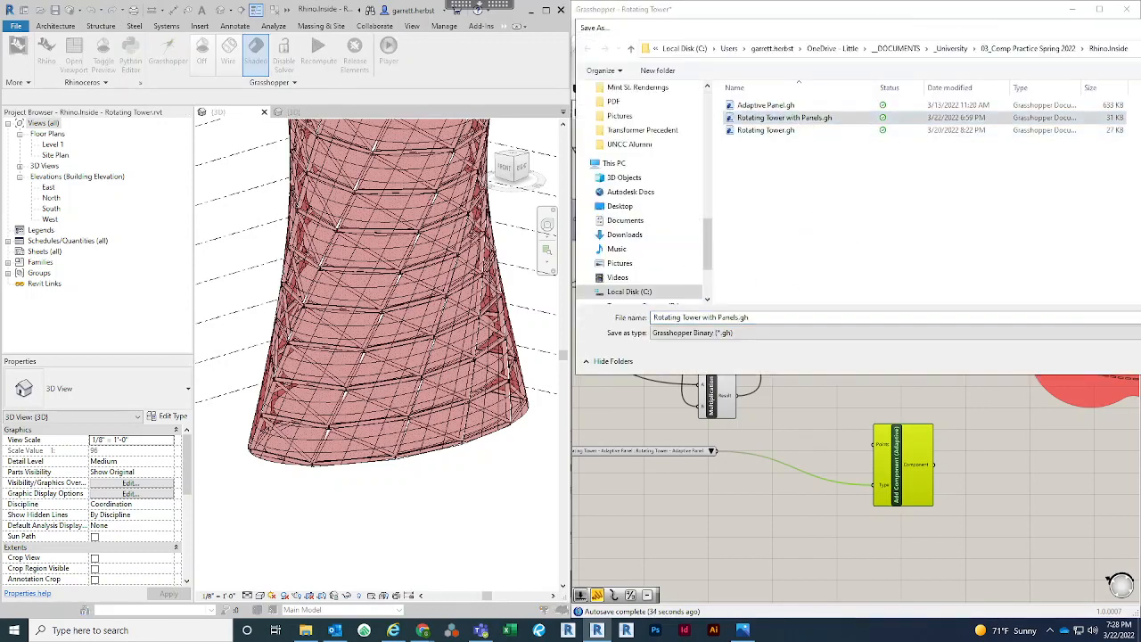
key(Return)
click(606, 319)
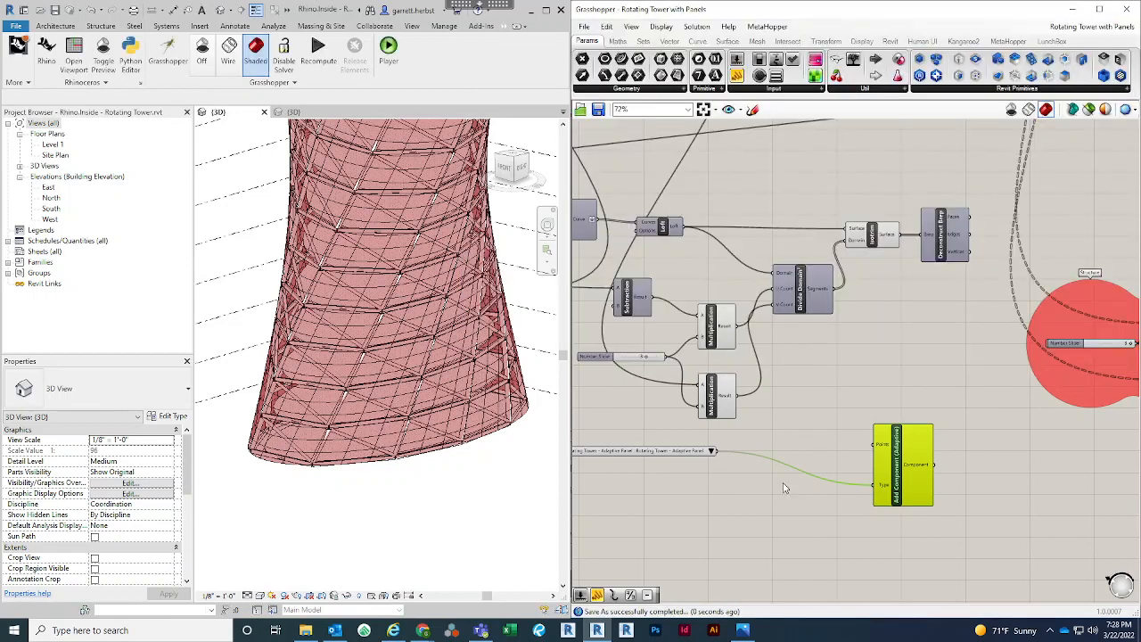
Connect the copied Deconstruct Brep's Vertices output to the Points input of Add Component (Adaptive)
click(815, 426)
right_click(815, 426)
click(880, 355)
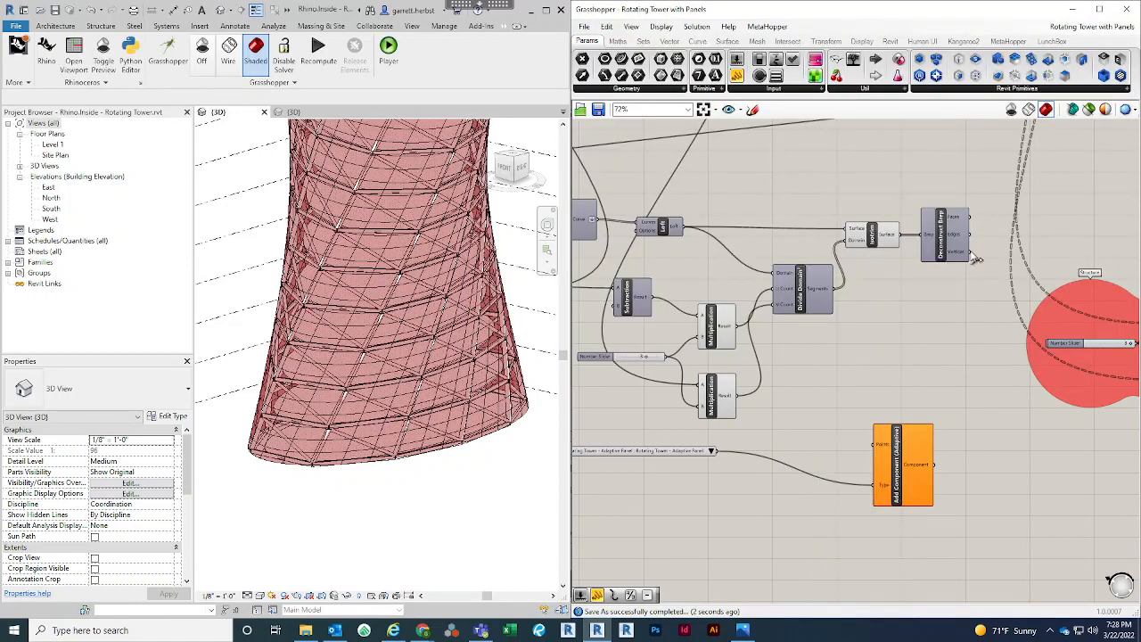
drag(969, 252, 882, 446)
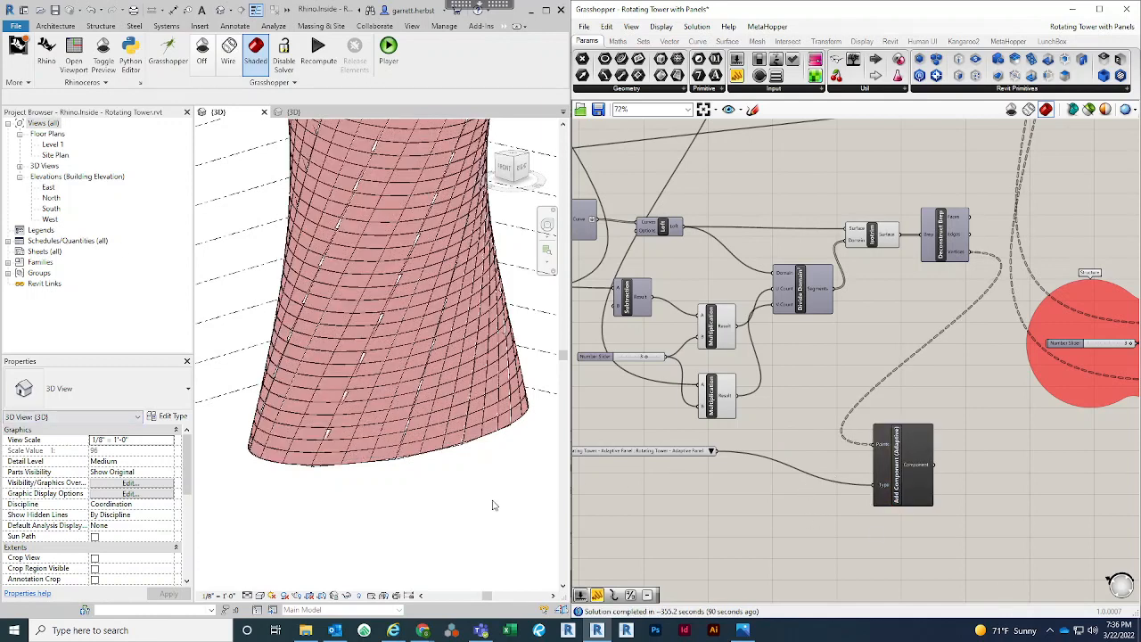
Hide the copied Isotrim's surface preview so the placed adaptive panels can be seen on the tower
right_click(874, 239)
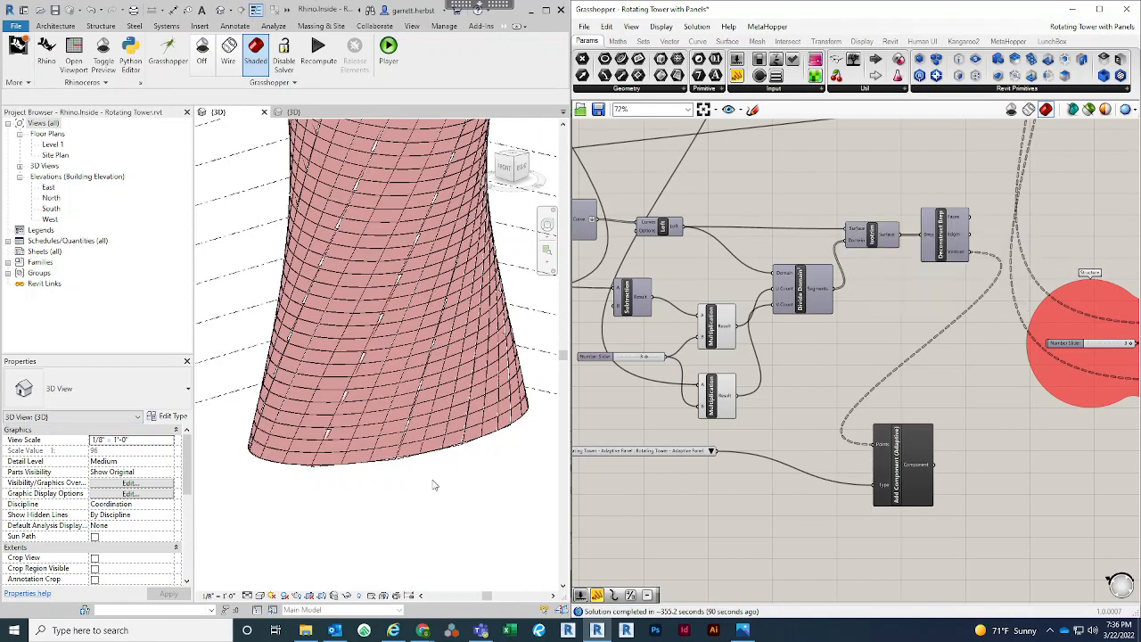
click(406, 487)
scroll(352, 490, down, 3)
middle_drag(292, 401, 306, 425)
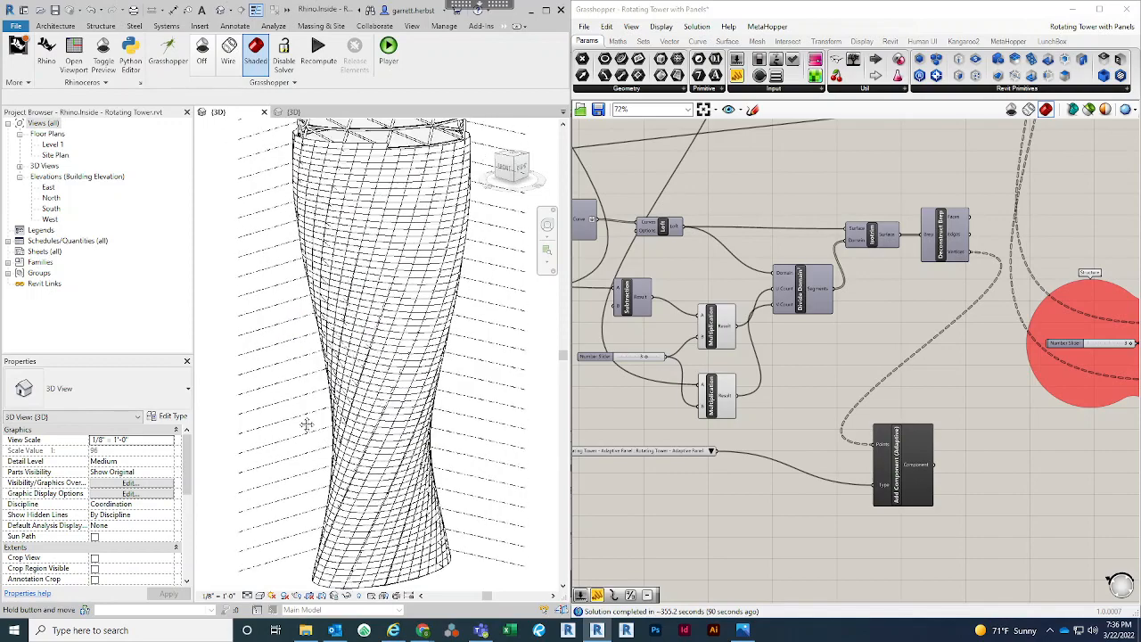
Examine the adaptive panels around the tower's upper rim and how closely they sit against the structural framing
scroll(301, 416, down, 2)
shift+middle_drag(448, 302, 417, 277)
scroll(313, 262, up, 3)
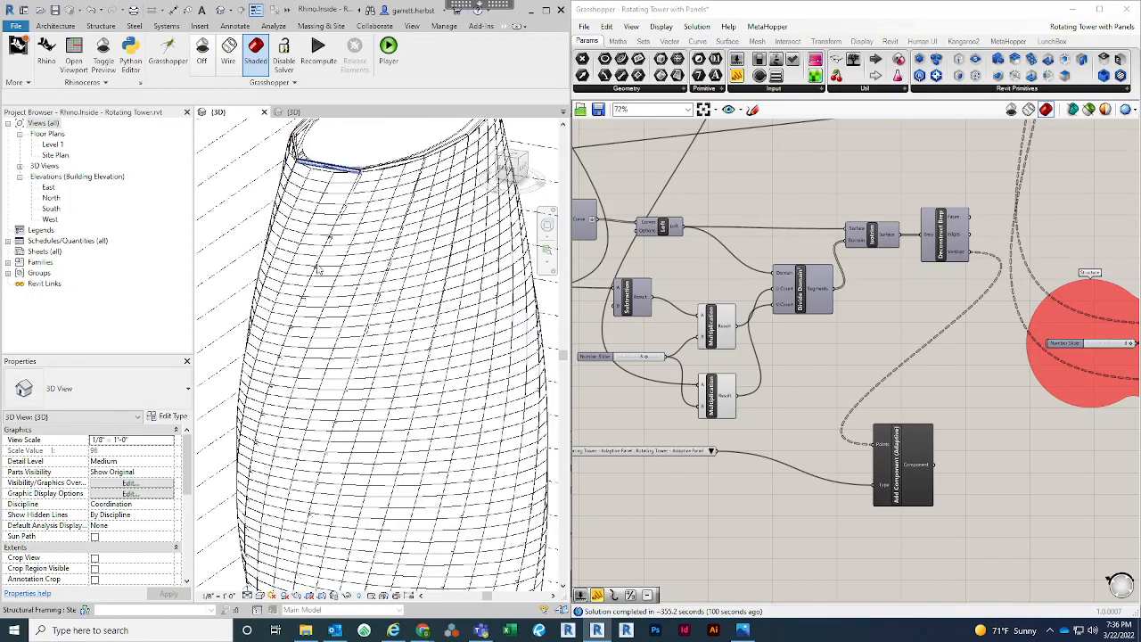
scroll(306, 184, up, 2)
scroll(351, 176, up, 2)
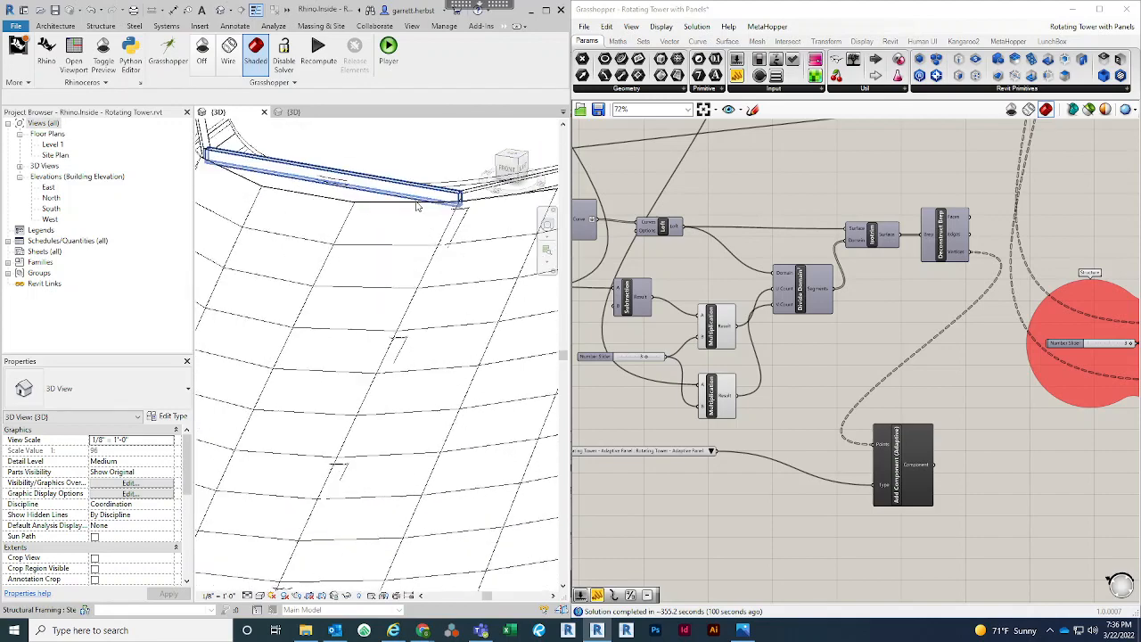
middle_drag(435, 217, 404, 231)
scroll(416, 225, down, 2)
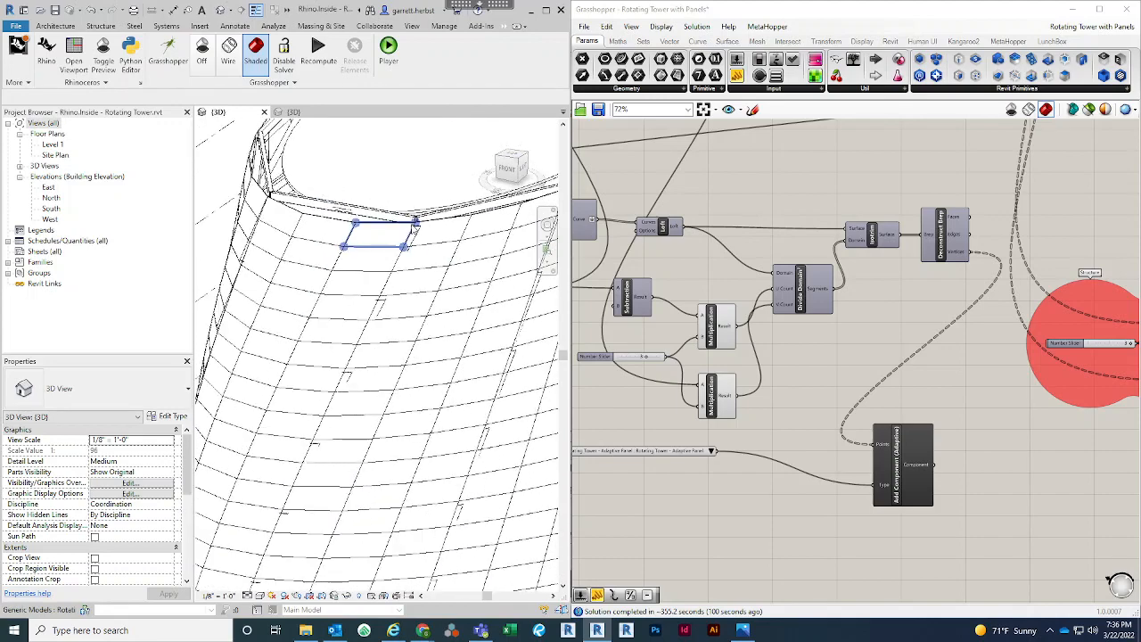
scroll(416, 226, down, 2)
middle_drag(408, 275, 414, 220)
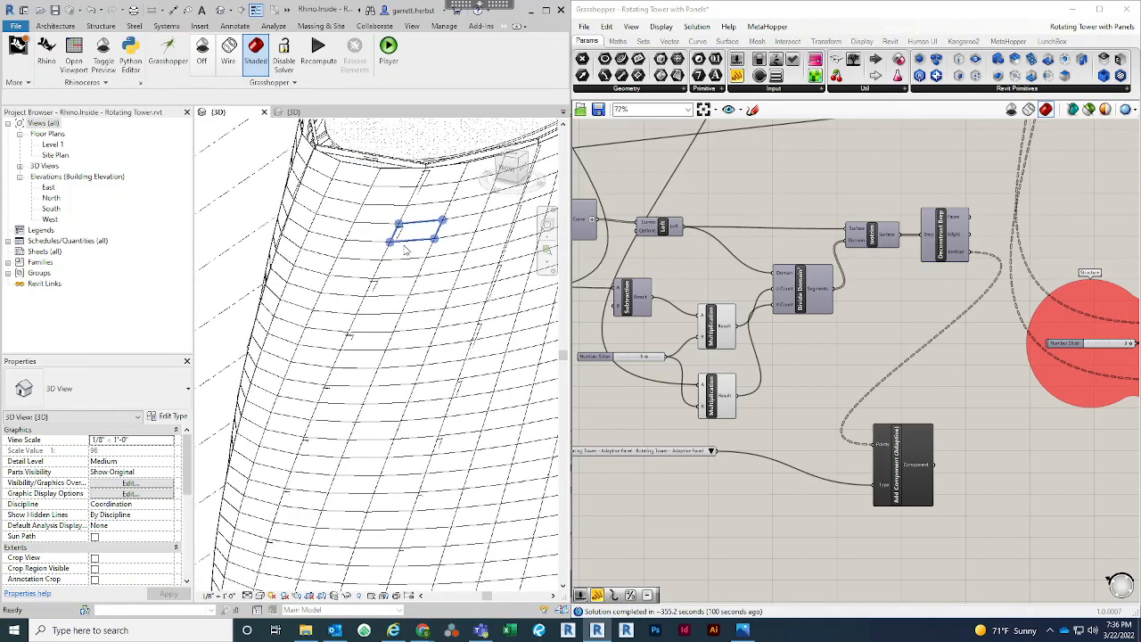
scroll(410, 254, down, 2)
shift+middle_drag(418, 270, 389, 294)
scroll(392, 299, up, 4)
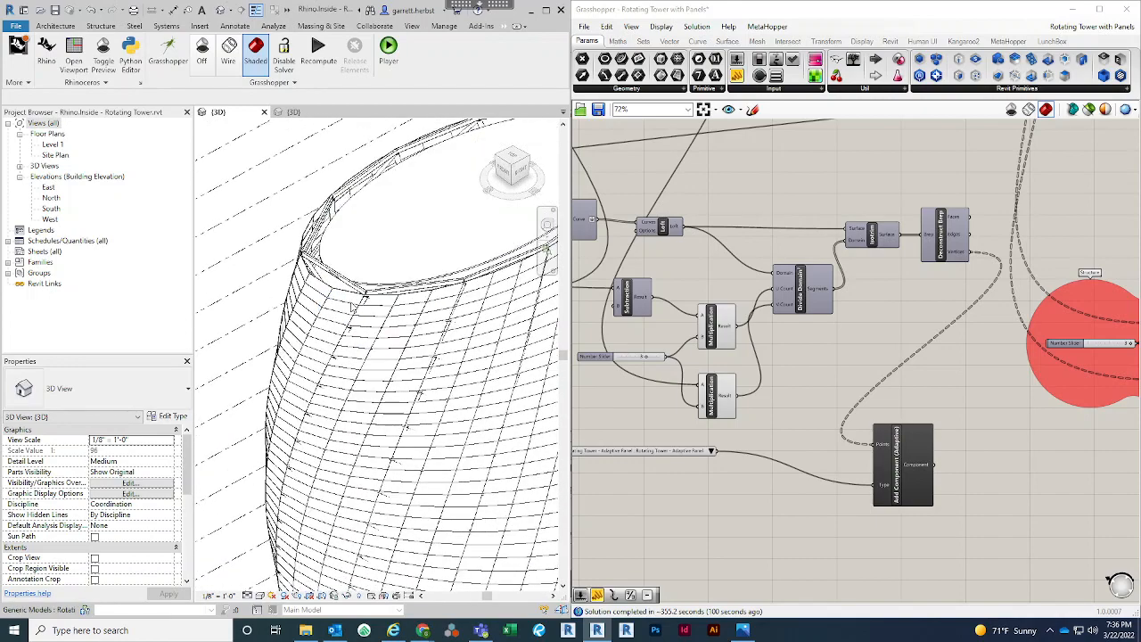
scroll(394, 299, up, 1)
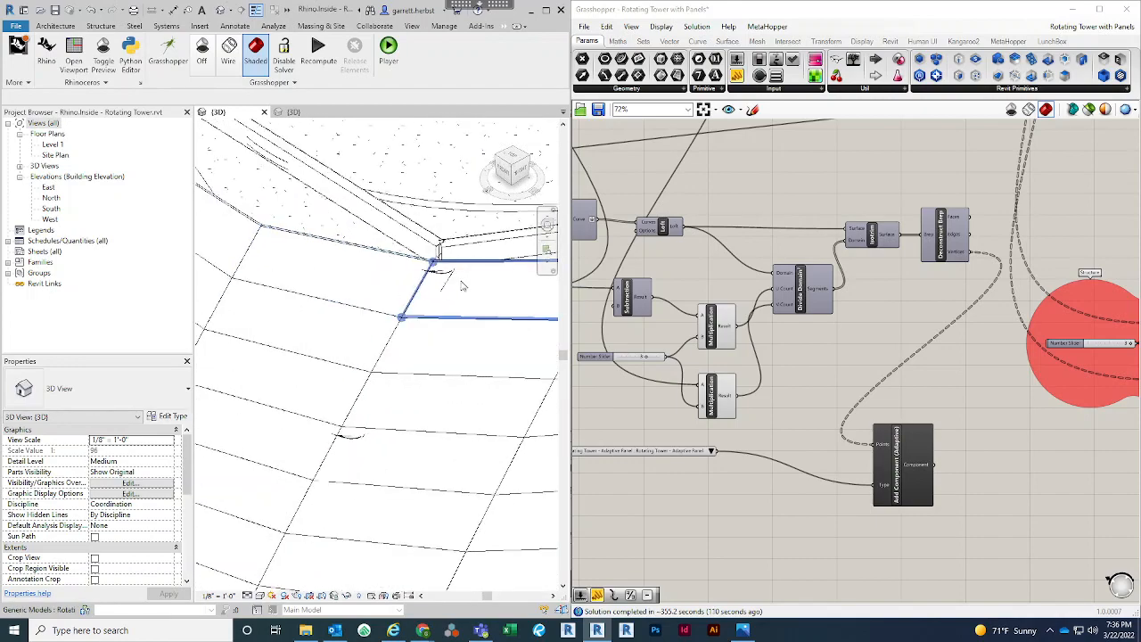
Rewire the value feeding Division's A input directly into the Absolute component's Value input, bypassing the Division
click(793, 435)
right_click(807, 432)
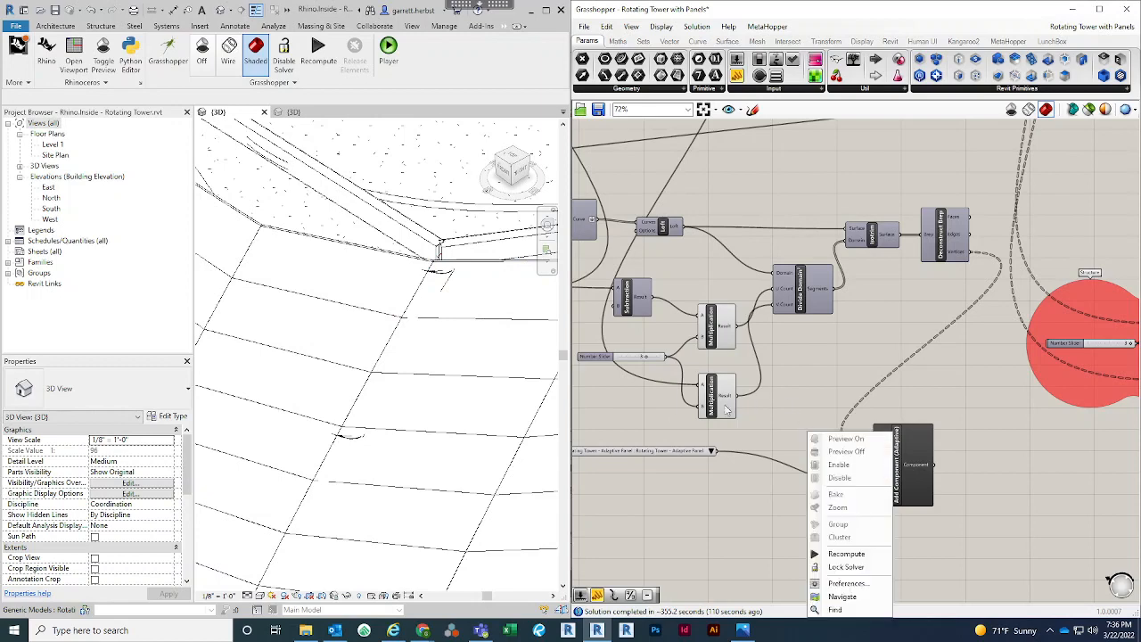
click(664, 416)
scroll(769, 413, down, 5)
scroll(767, 414, up, 8)
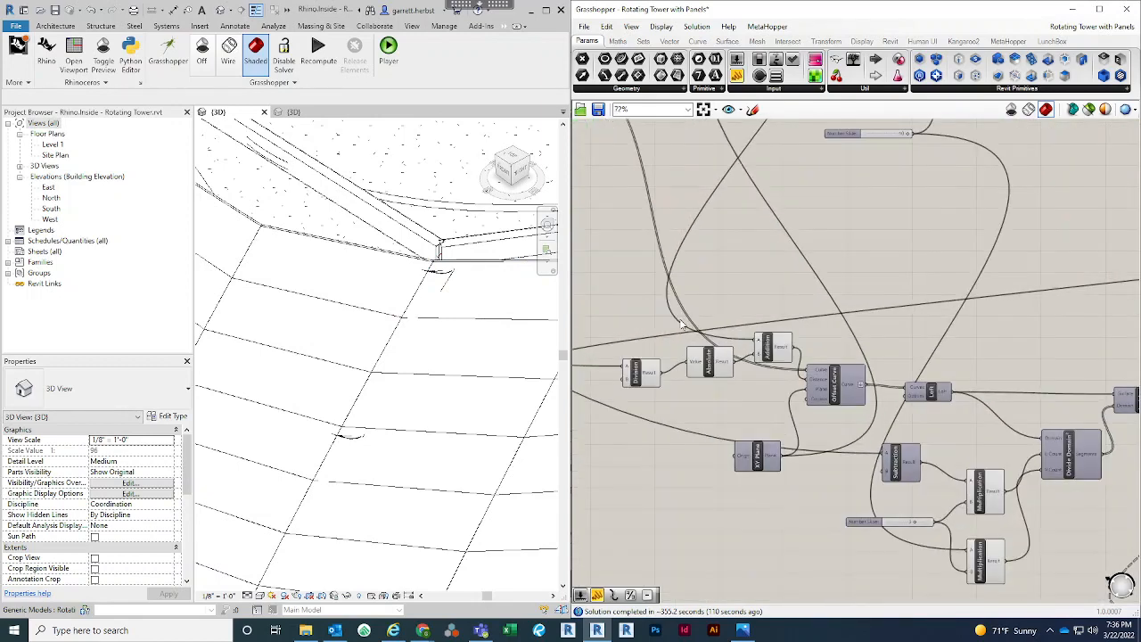
right_drag(811, 250, 813, 252)
scroll(818, 299, down, 2)
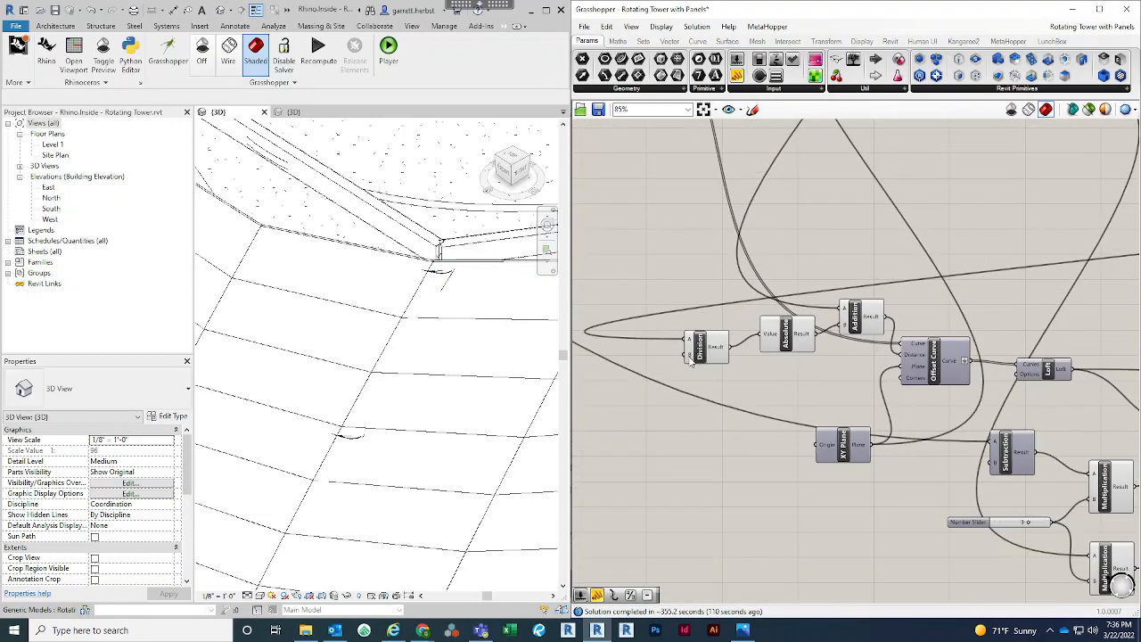
scroll(690, 358, up, 2)
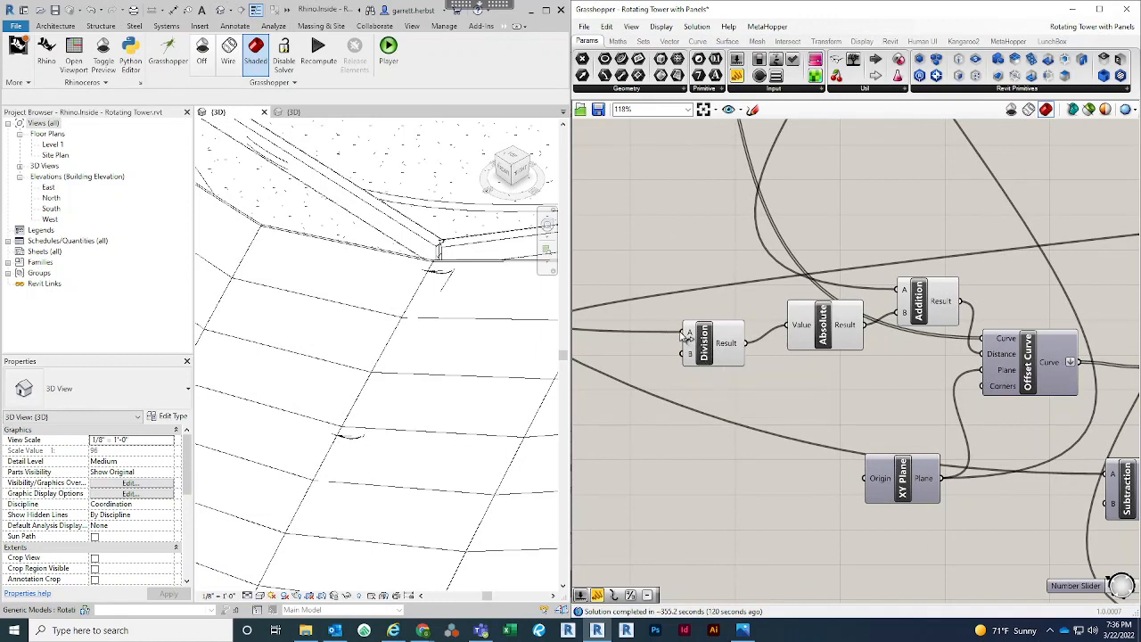
drag(691, 336, 791, 326)
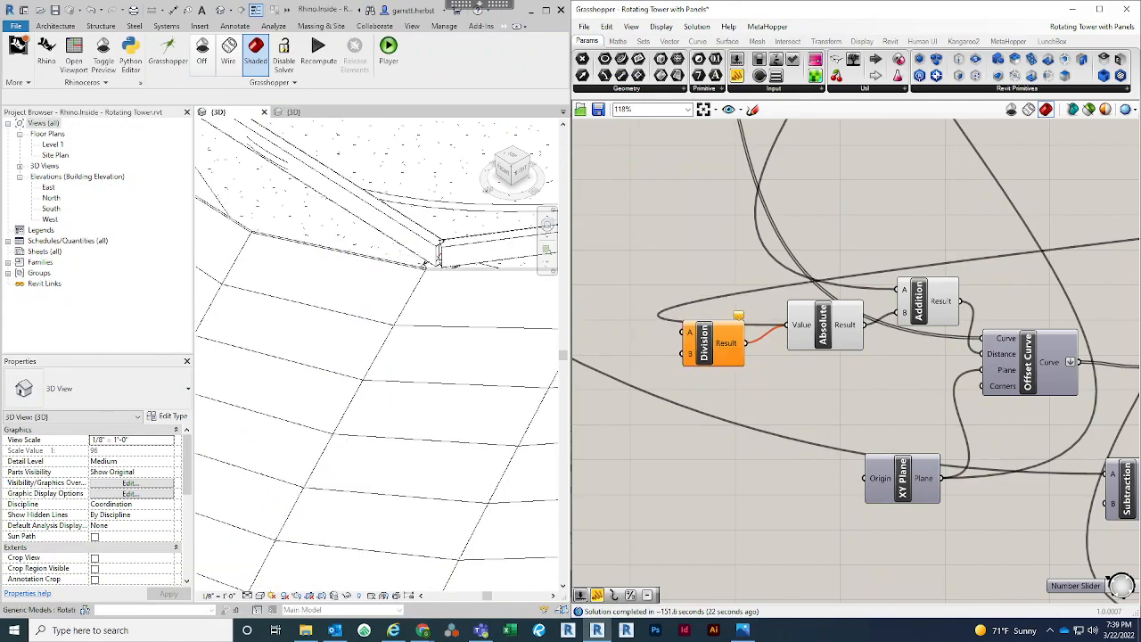
Delete the unused Division component and check the panels over the full height of the tower
click(721, 349)
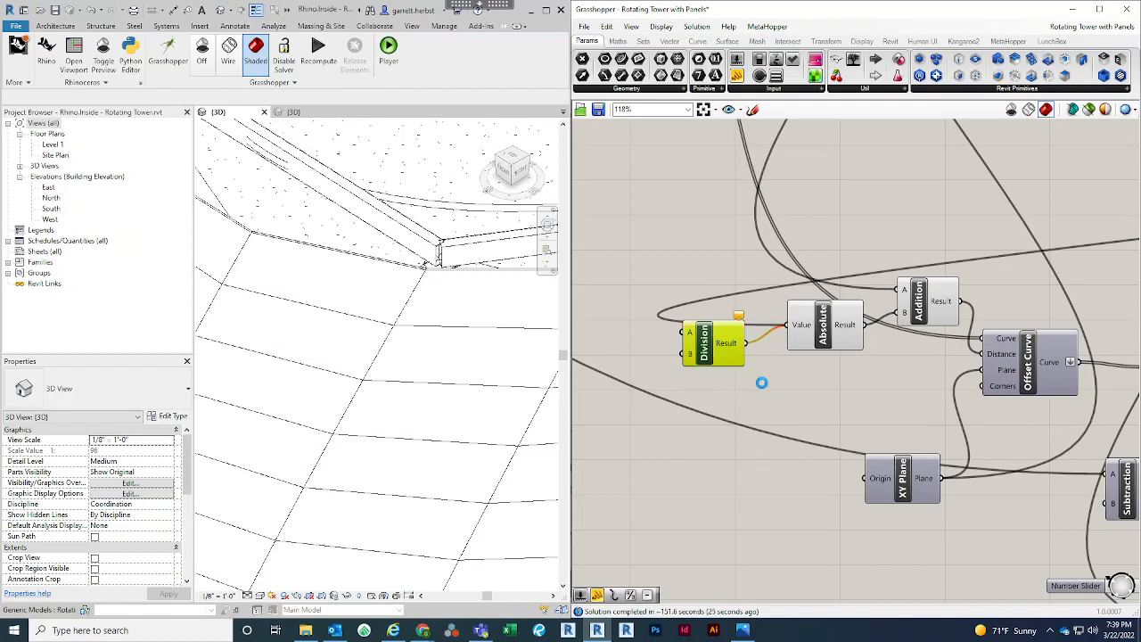
key(Delete)
scroll(766, 397, down, 1)
right_drag(768, 395, 744, 381)
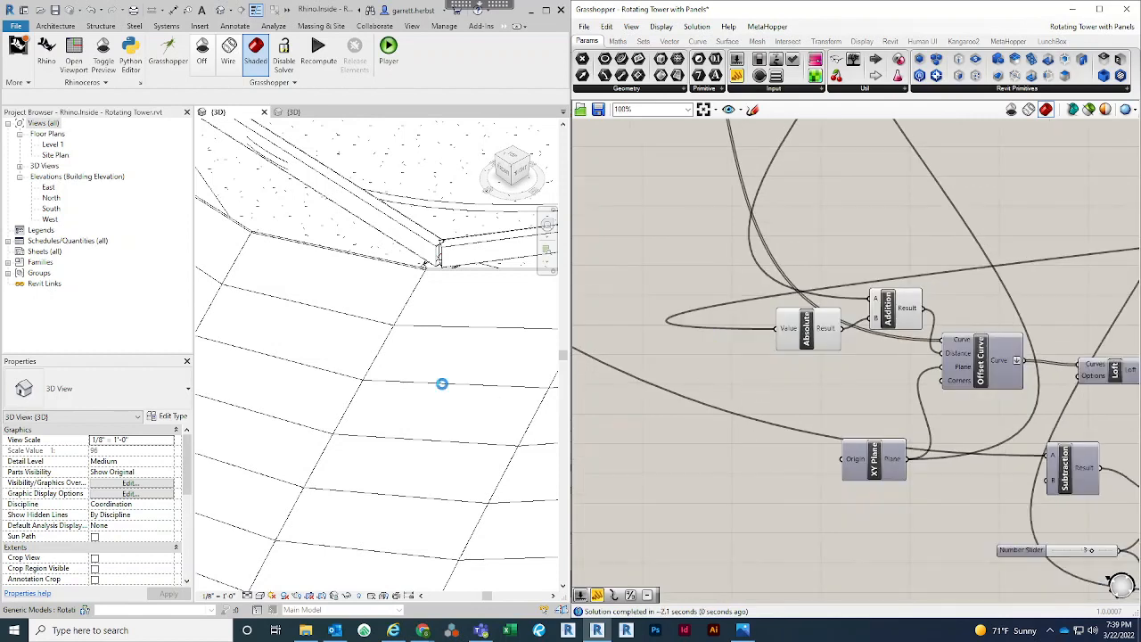
scroll(378, 315, down, 3)
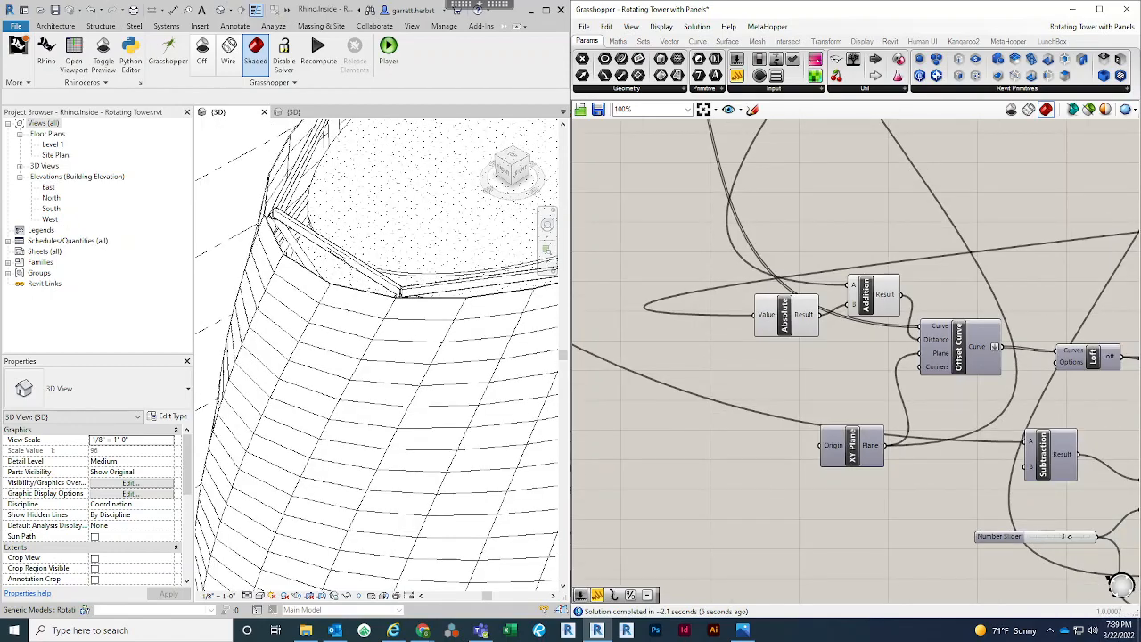
scroll(307, 217, down, 5)
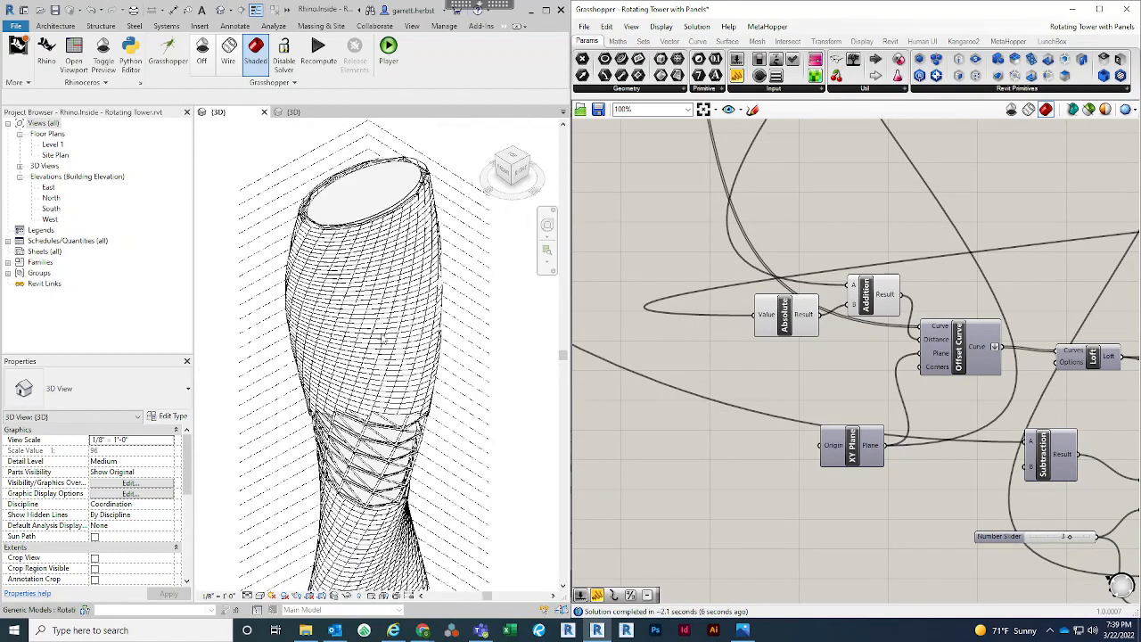
shift+middle_drag(298, 286, 439, 379)
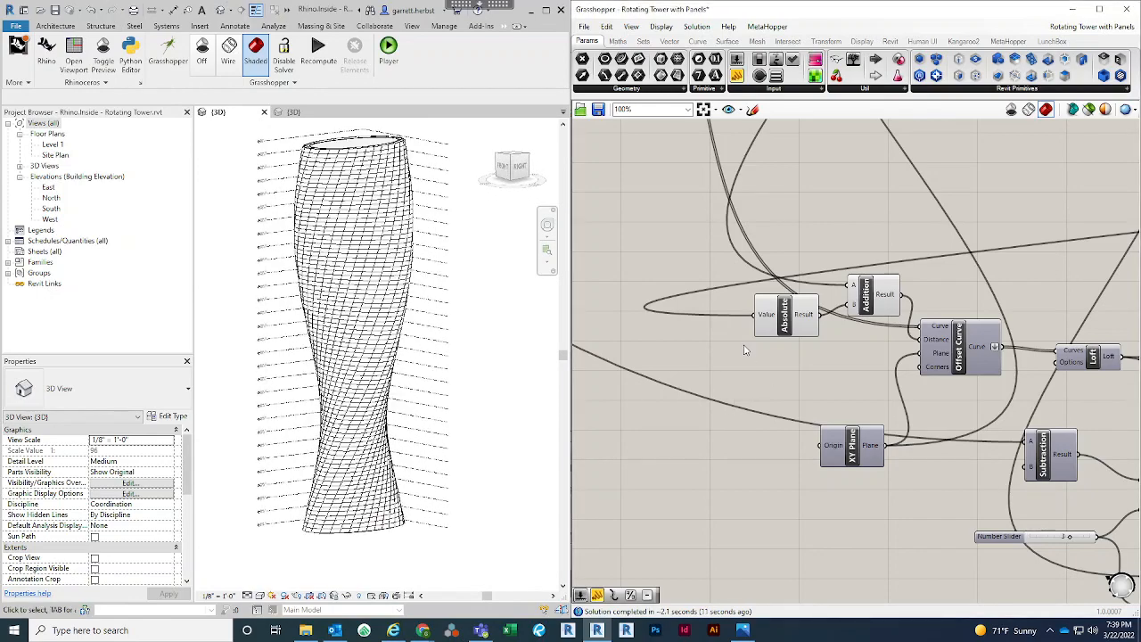
Examine the Add Component (Adaptive) node with its Points and Type inputs and Component output
scroll(752, 345, down, 4)
right_drag(752, 343, 733, 339)
right_drag(969, 458, 836, 390)
scroll(878, 420, up, 5)
click(814, 375)
drag(814, 373, 832, 351)
mouse_move(822, 349)
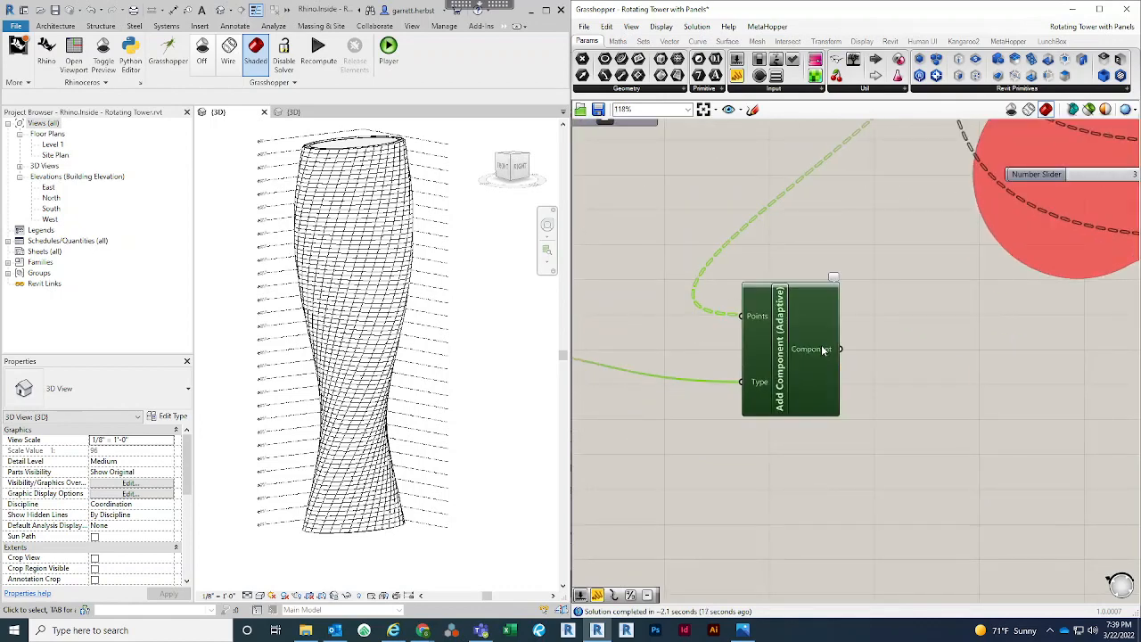
click(796, 452)
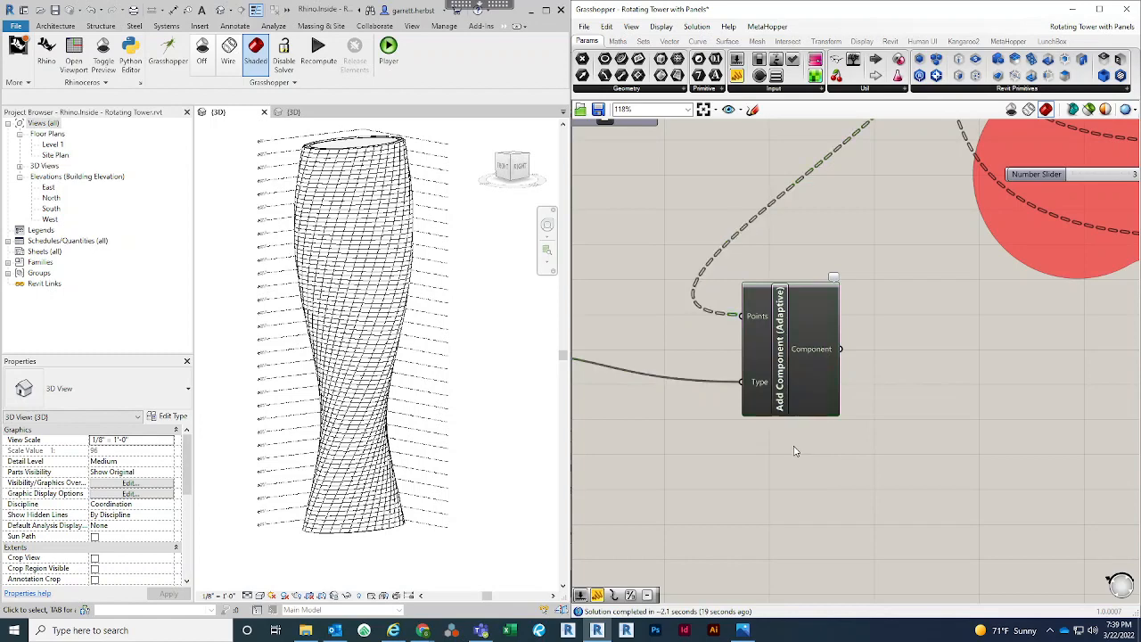
scroll(795, 444, down, 5)
click(829, 417)
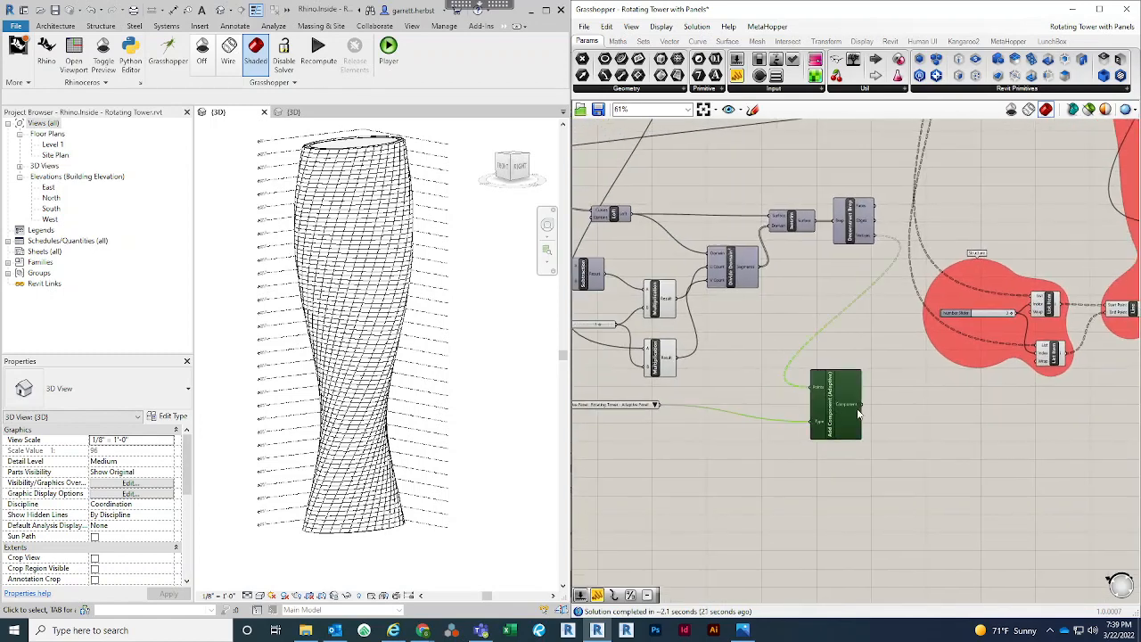
Move the Category parameter and the Rotating Tower - Adaptive Panel type picker together beside the Add Component (Adaptive) node
right_drag(704, 469, 821, 472)
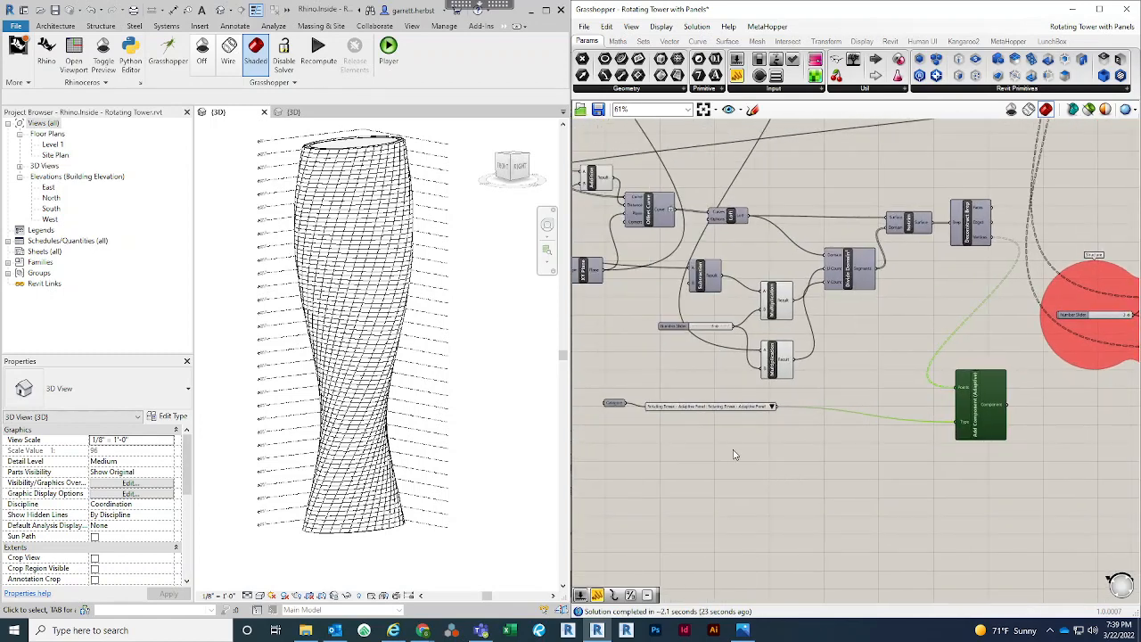
drag(727, 449, 598, 379)
drag(759, 420, 904, 435)
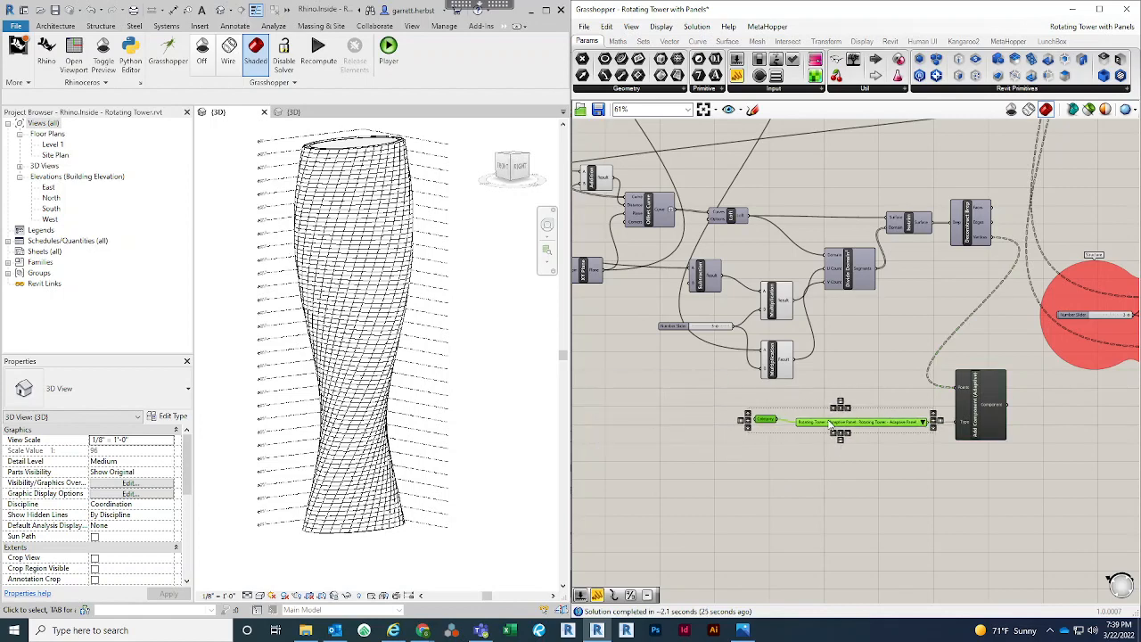
click(897, 477)
Close the Grasshopper window and enlarge the Revit window to fill the screen
click(742, 631)
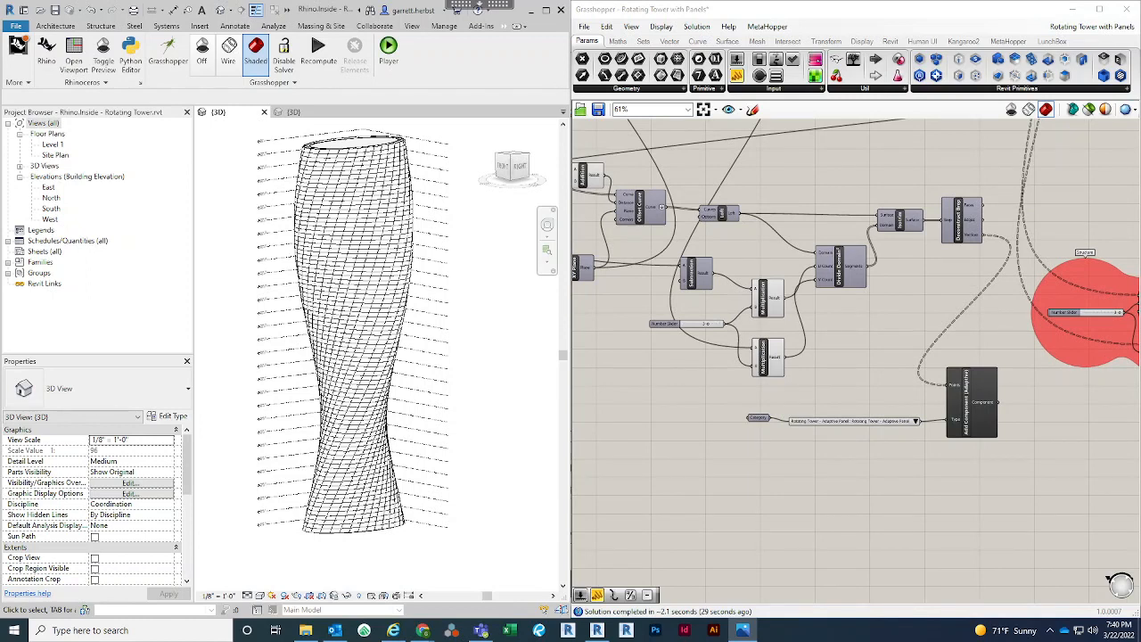
click(724, 468)
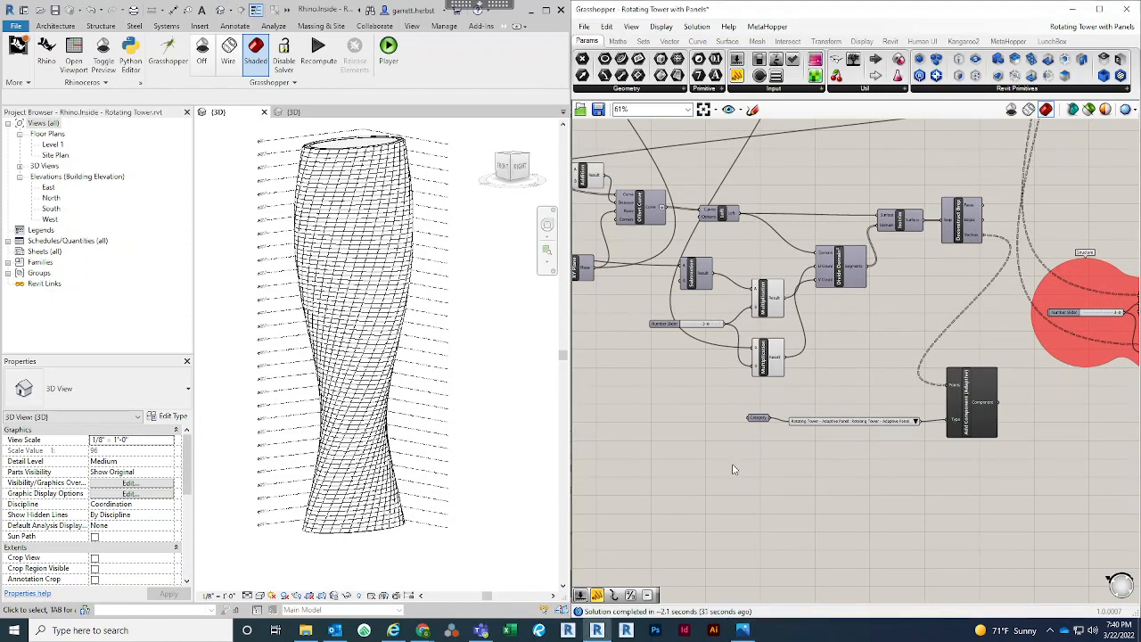
click(1128, 11)
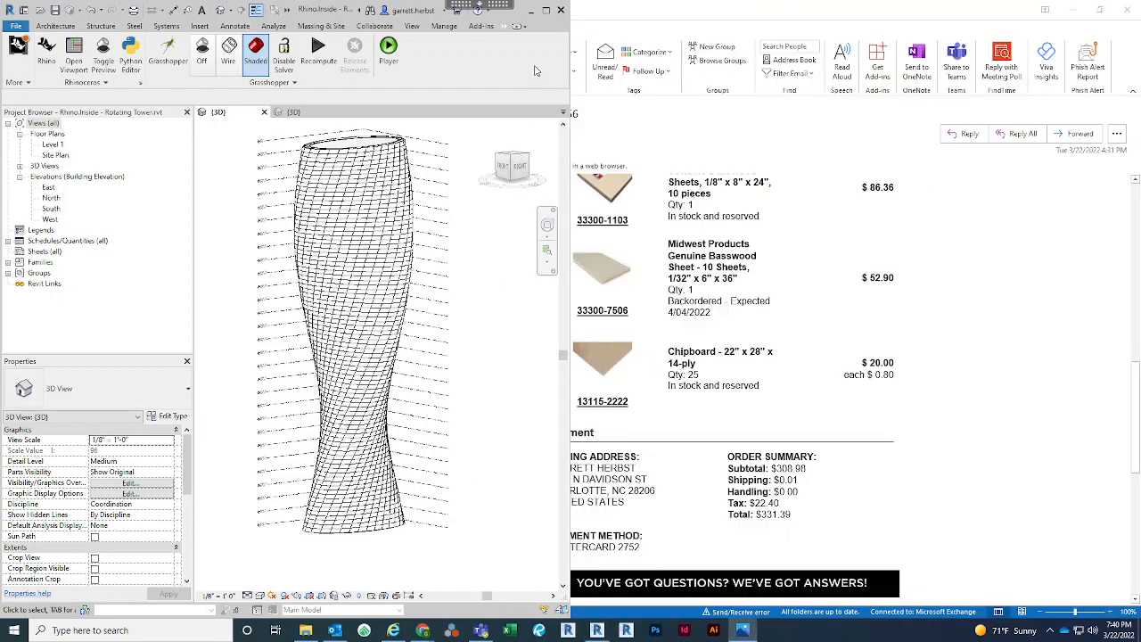
click(546, 10)
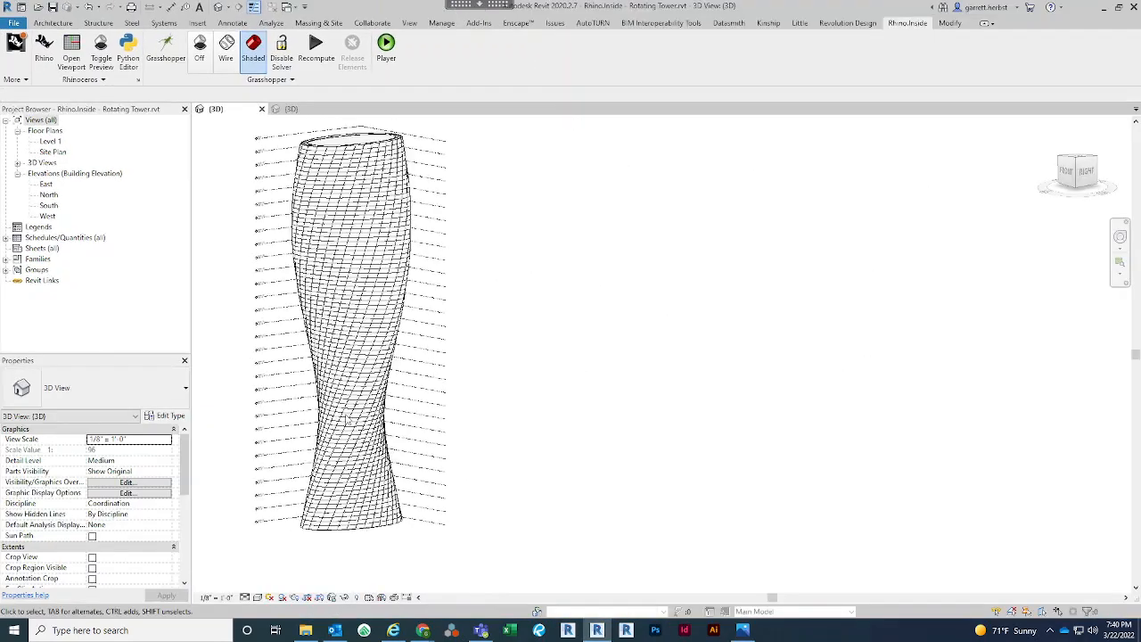
Choose the Glass material for the Material parameter of the Rotating Tower - Adaptive Panel type
scroll(339, 462, up, 5)
click(339, 464)
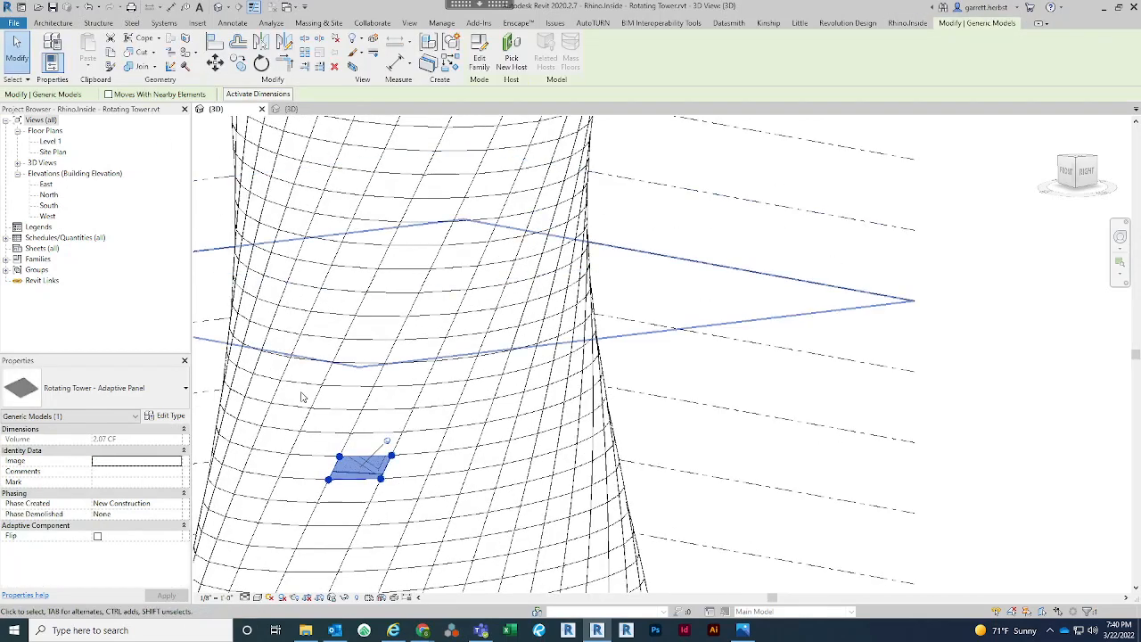
click(165, 415)
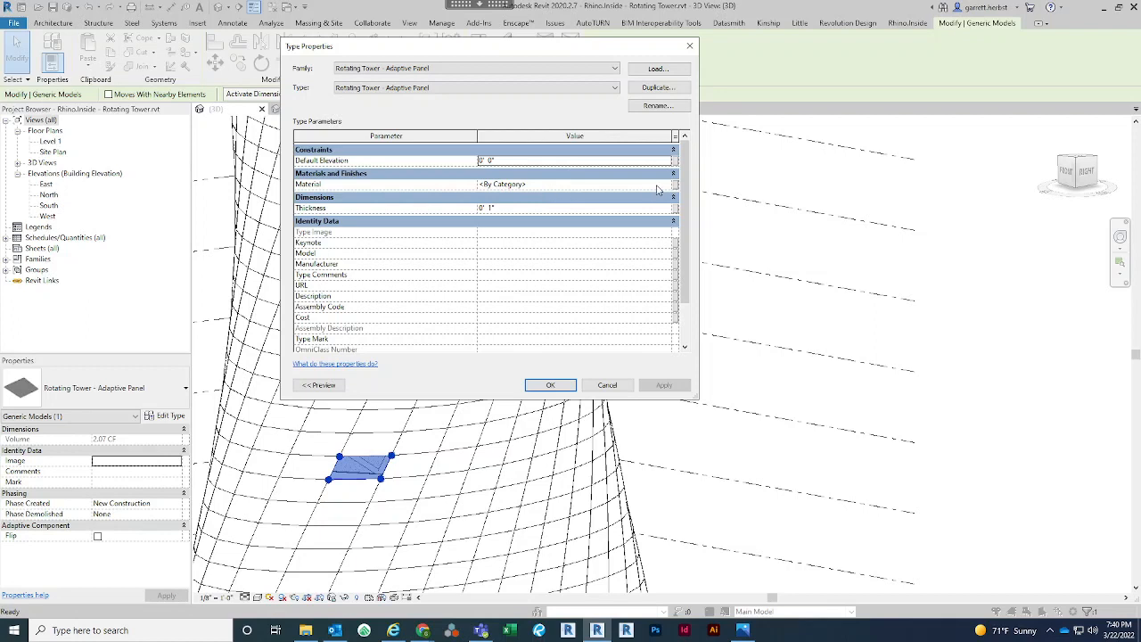
click(669, 185)
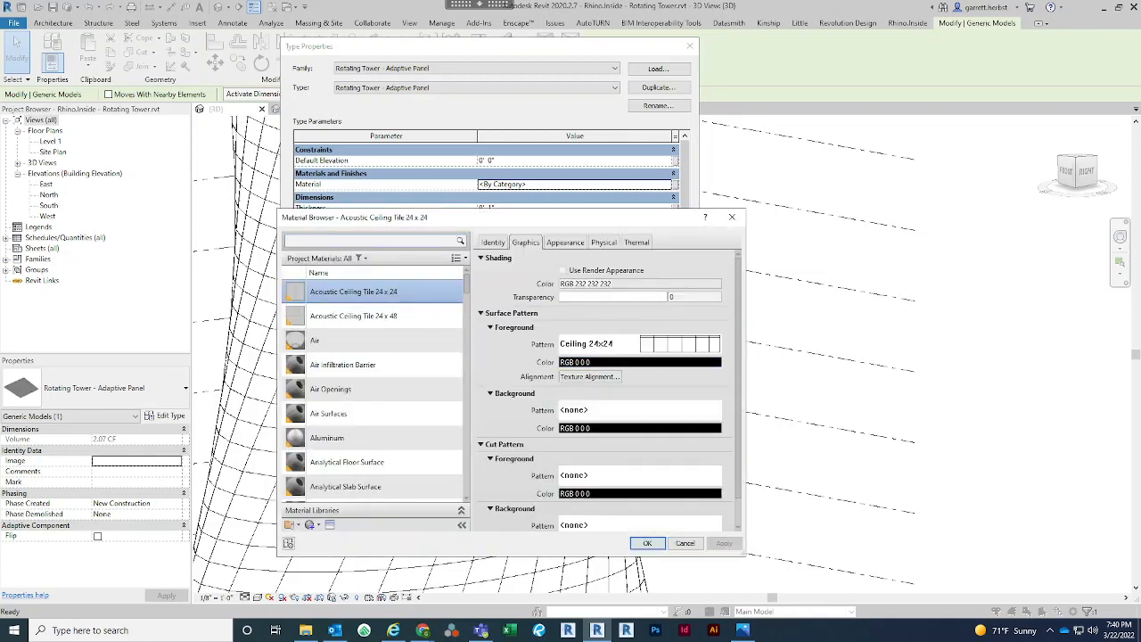
click(365, 241)
text(glas)
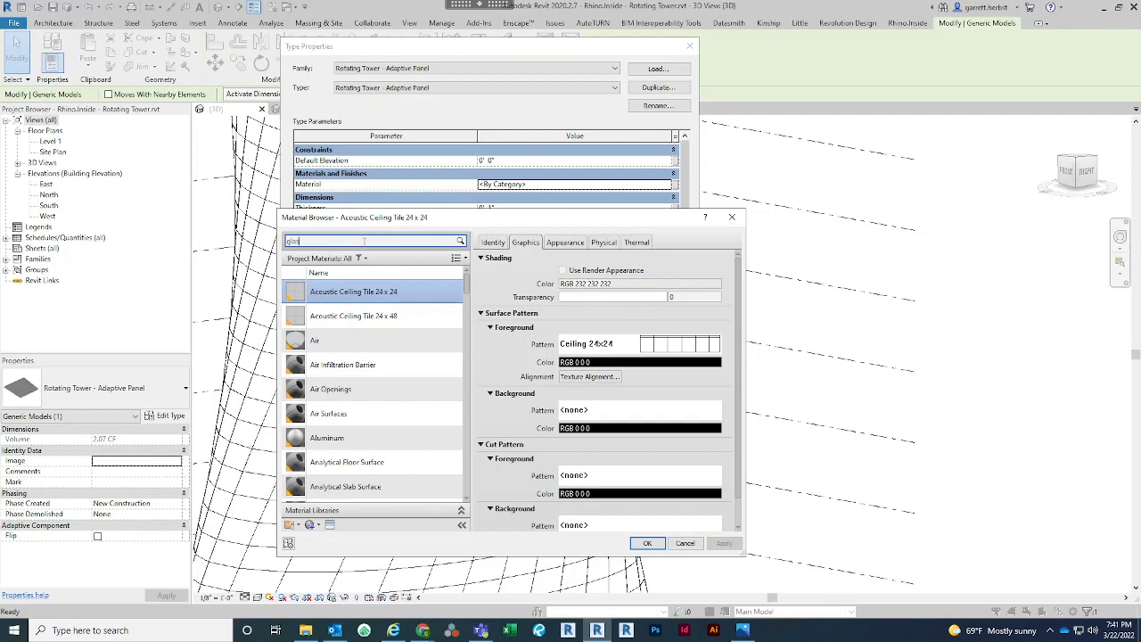
text(s)
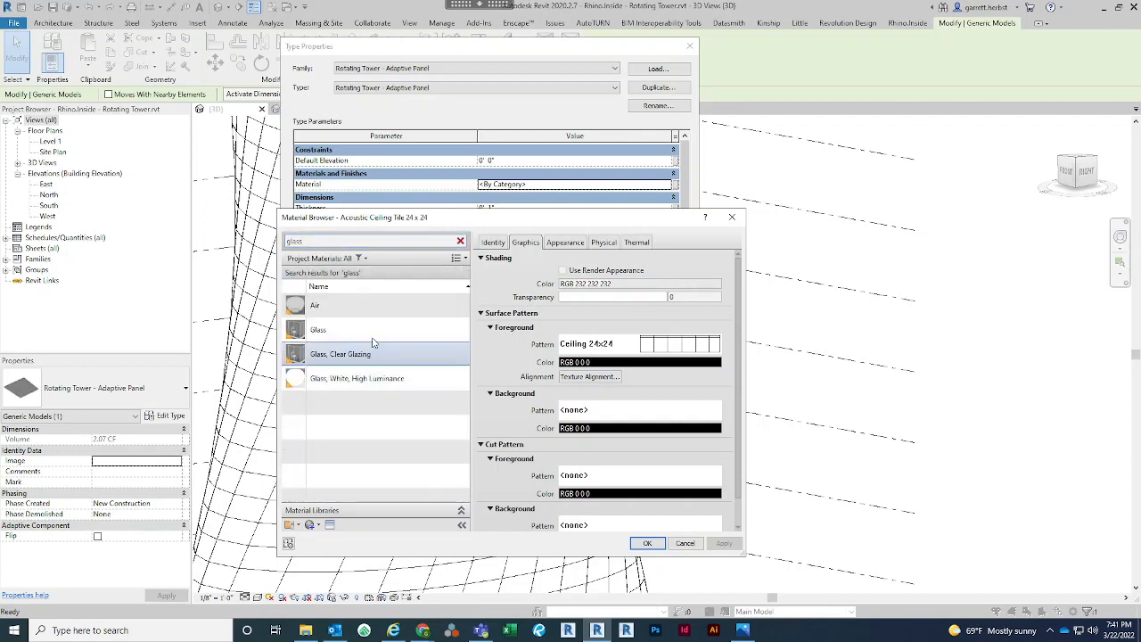
click(373, 337)
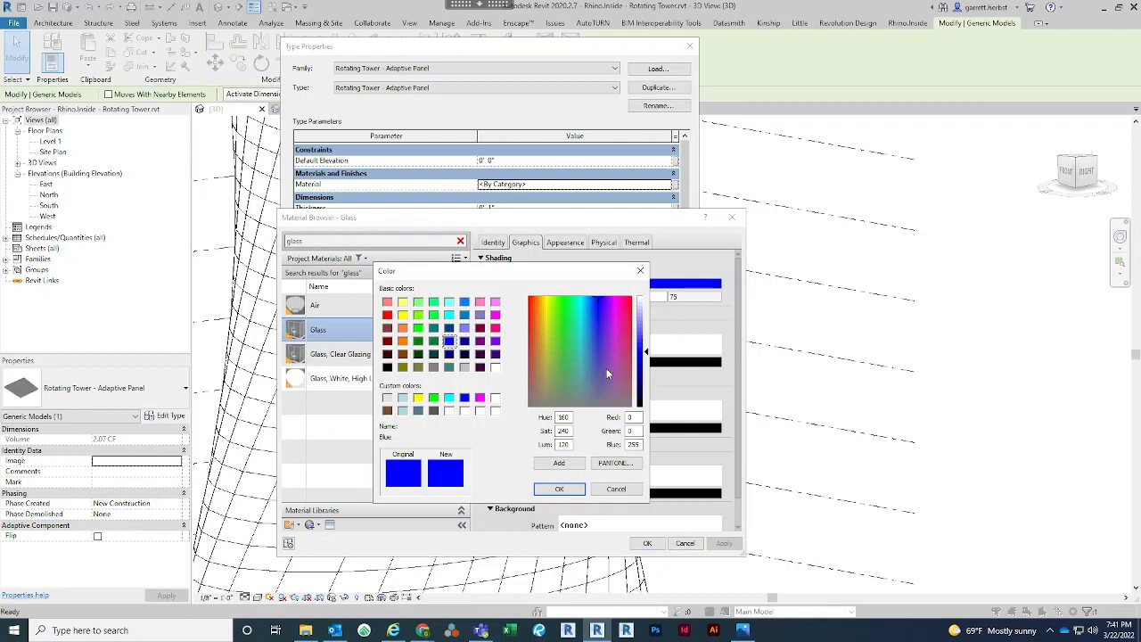
Set the Glass material's shading color to pale blue RGB 159-187-208 and apply the material to the panel type
click(588, 367)
click(642, 328)
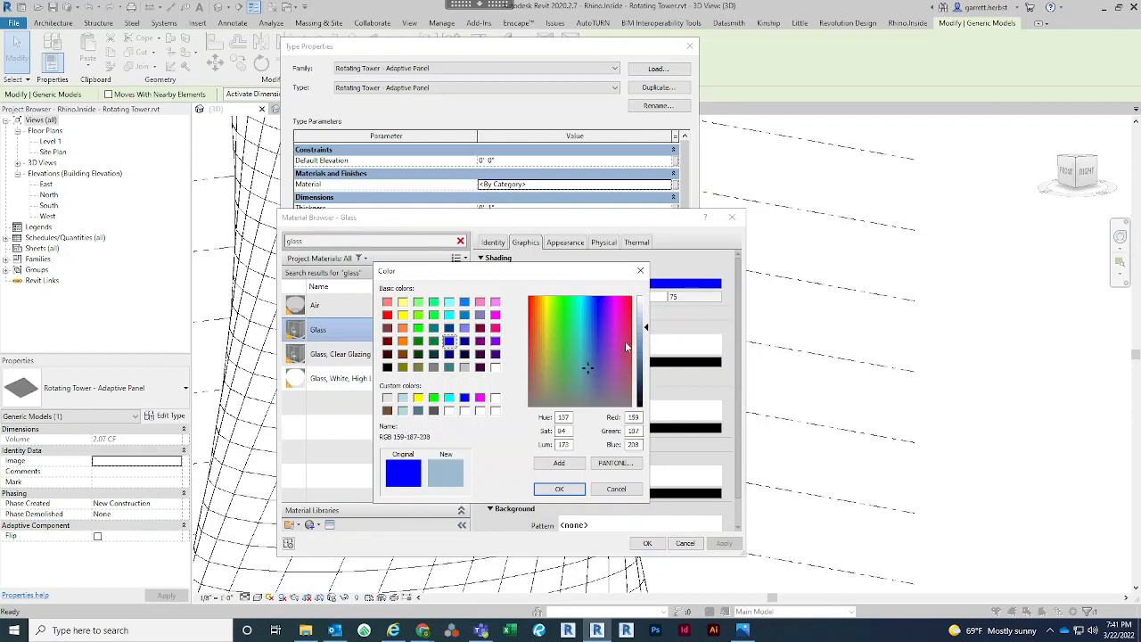
click(559, 489)
click(647, 544)
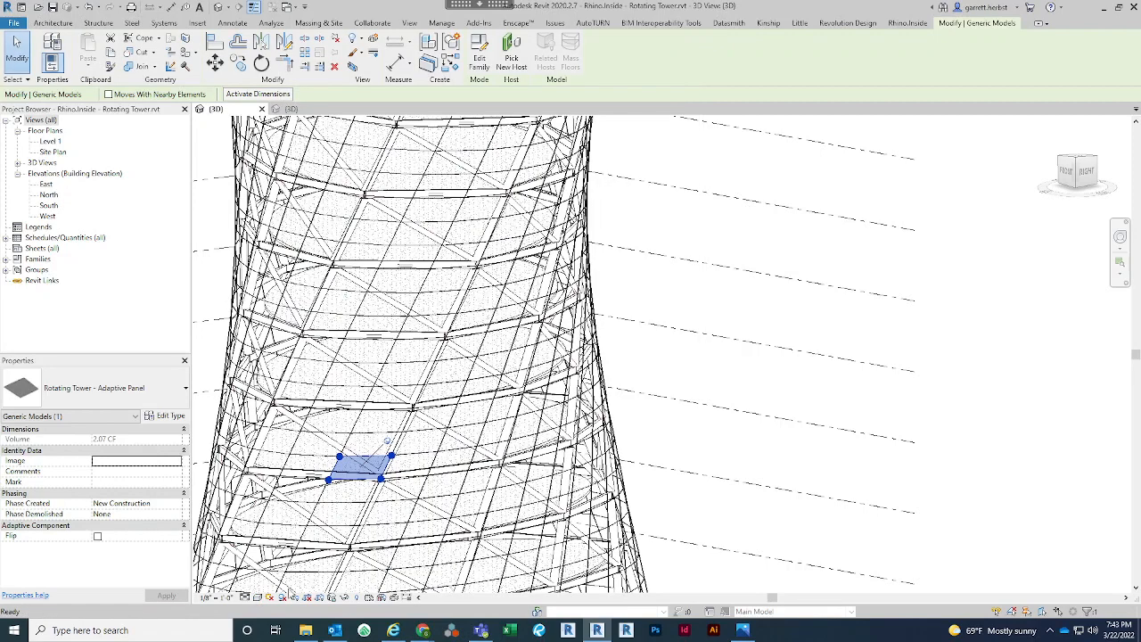
Switch the 3D view's visual style to Shaded and clear the panel selection
click(258, 599)
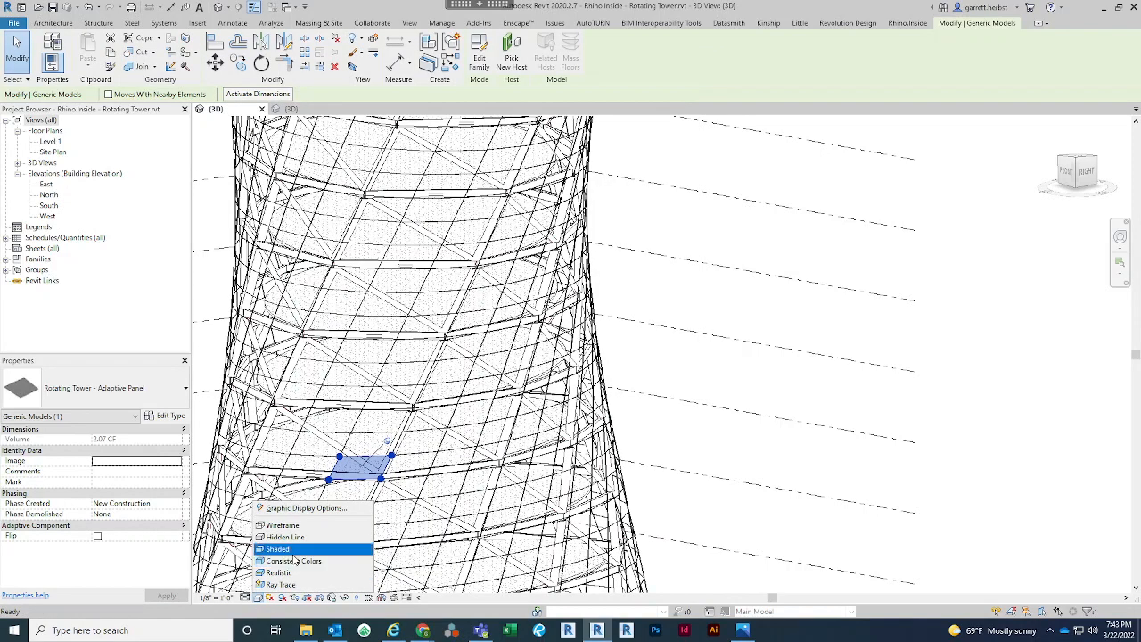
click(292, 550)
click(746, 376)
scroll(746, 376, down, 4)
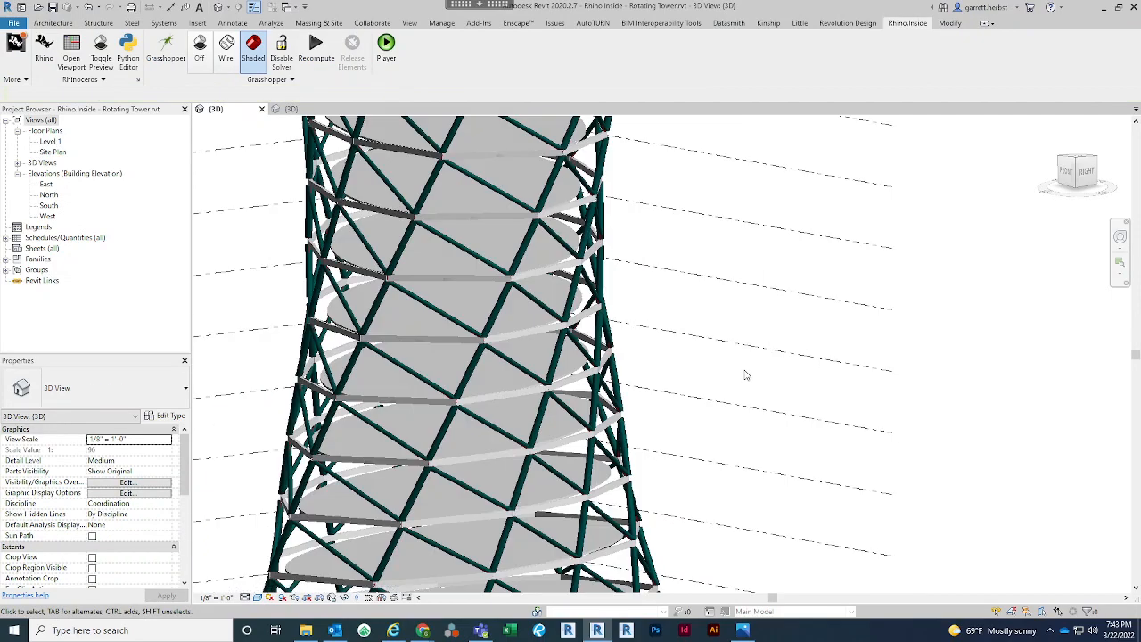
shift+middle_drag(784, 351, 776, 353)
scroll(777, 336, down, 4)
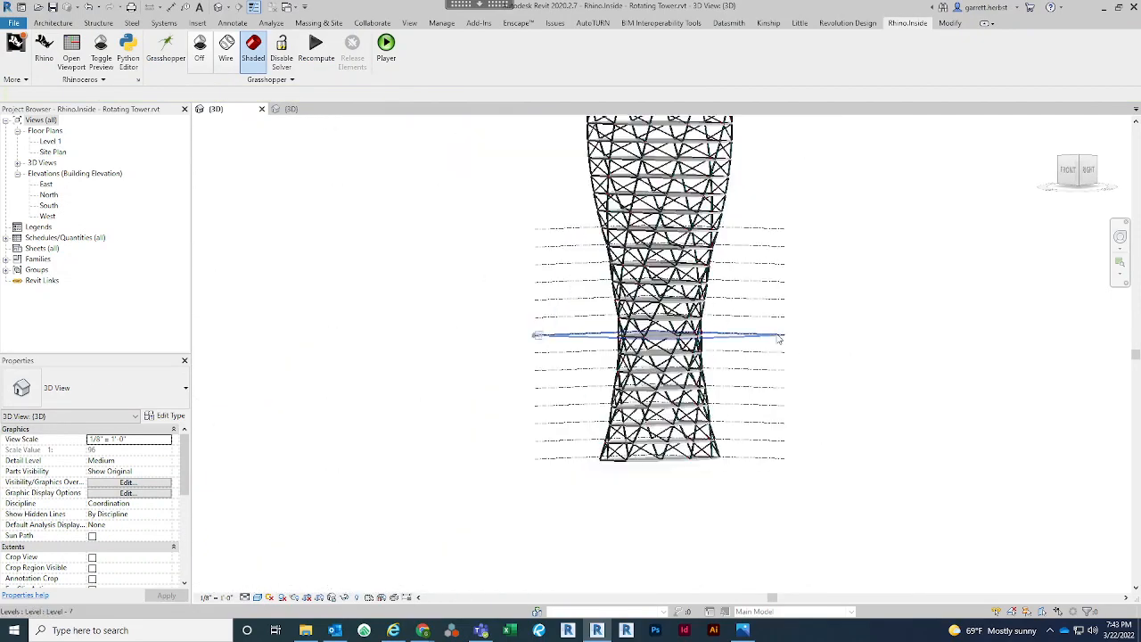
Set the shading color of a slanted column's structural material, Metal - Steel - ASTM A53, to gray RGB 106 106 106
scroll(823, 346, up, 8)
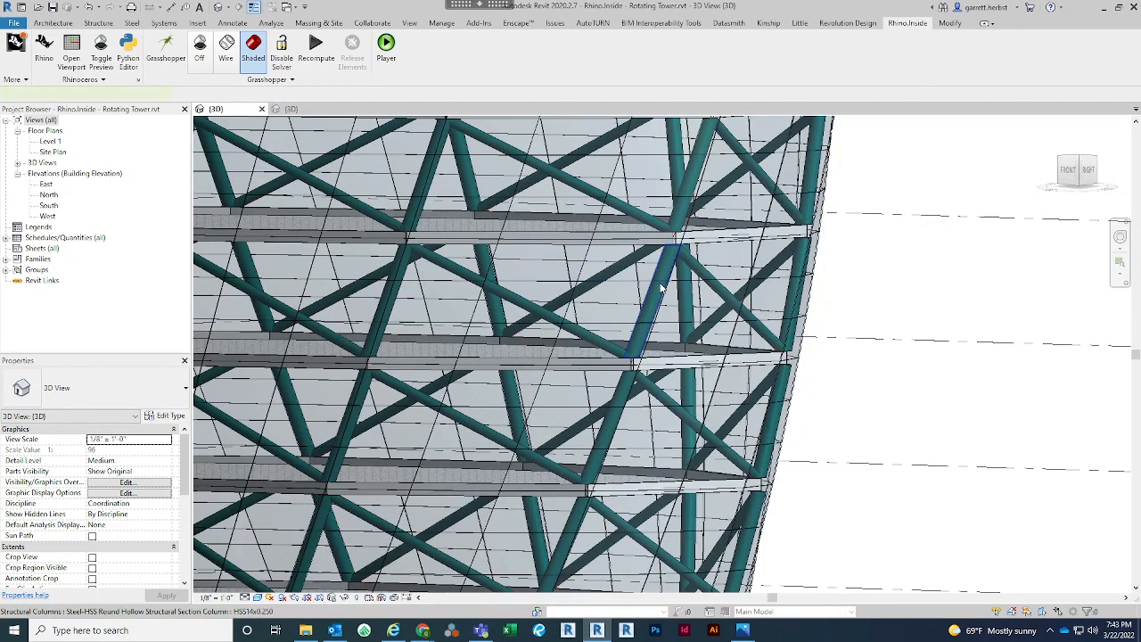
click(661, 288)
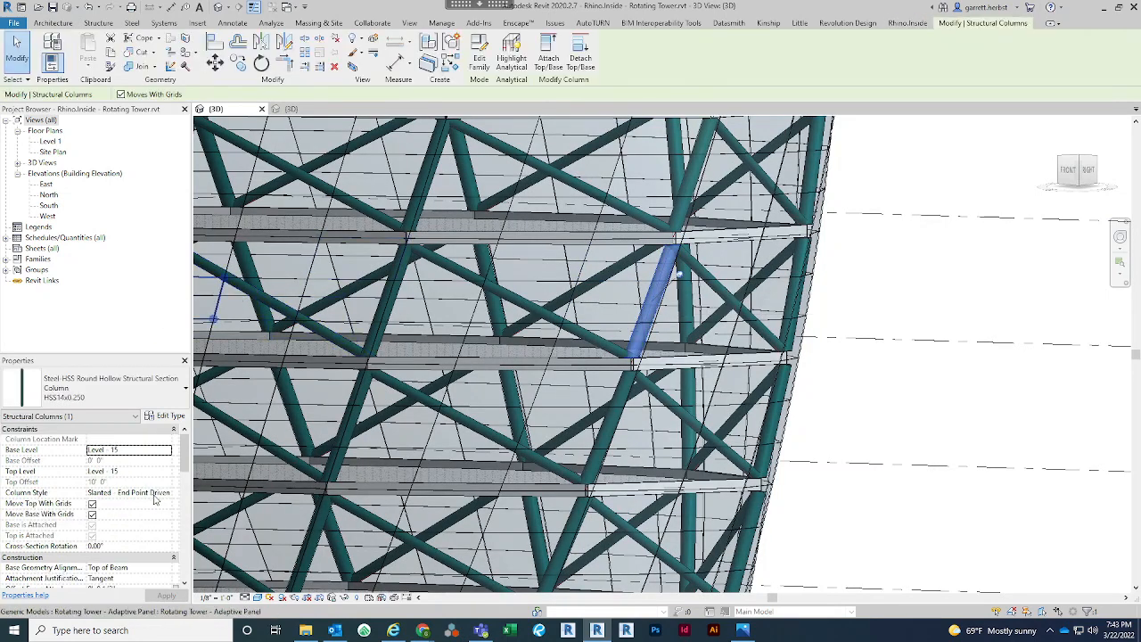
scroll(154, 499, down, 4)
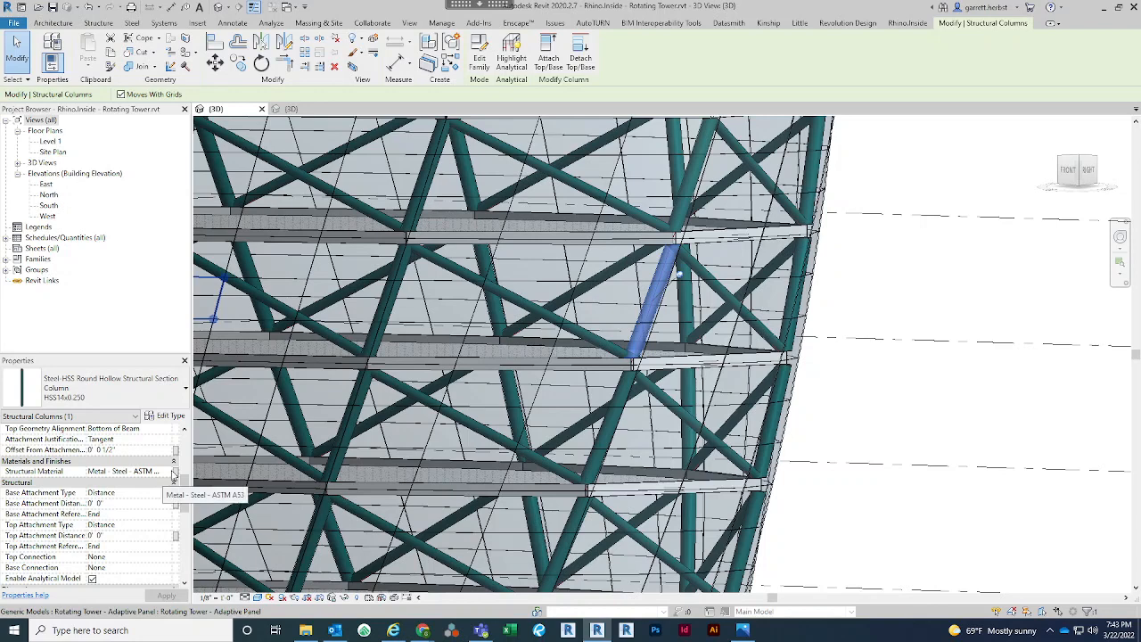
click(172, 473)
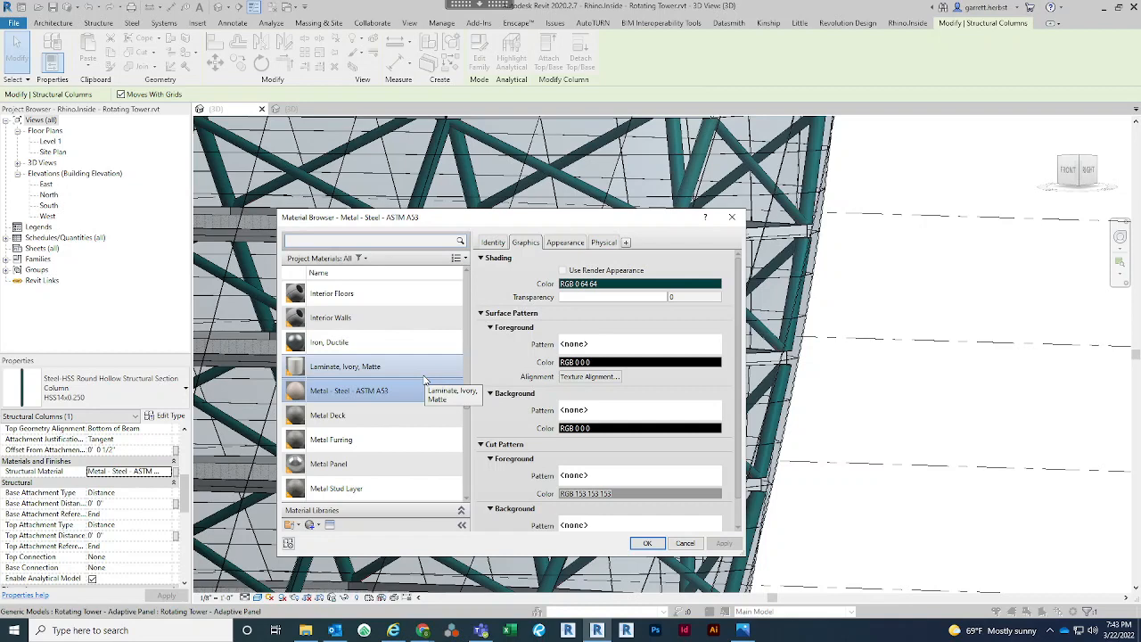
click(571, 285)
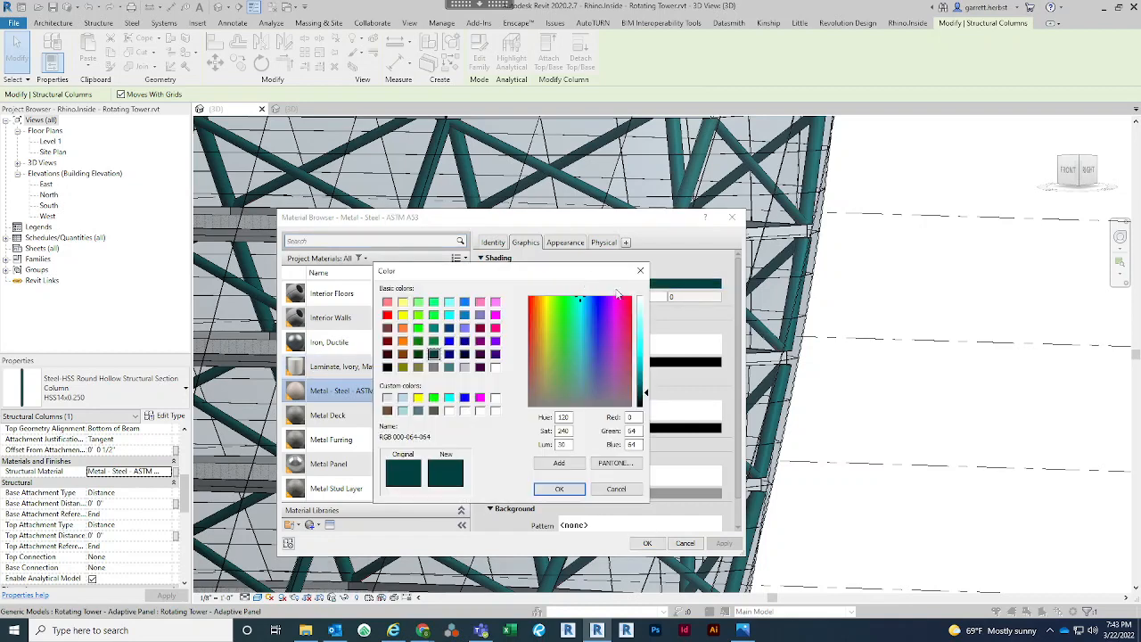
drag(560, 386, 563, 418)
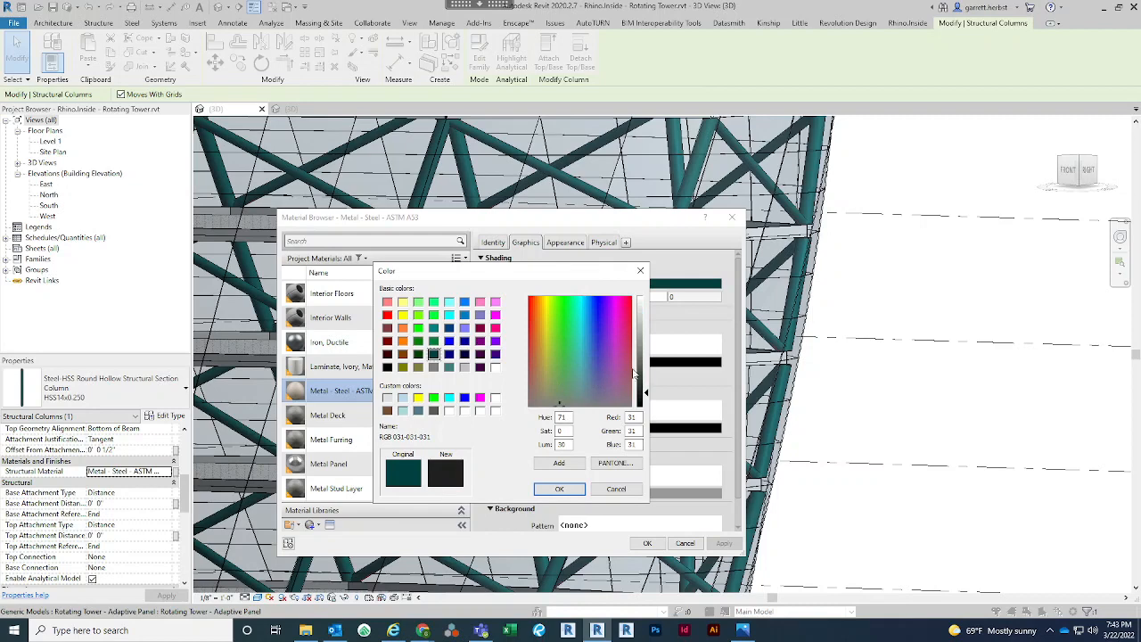
drag(639, 374, 646, 361)
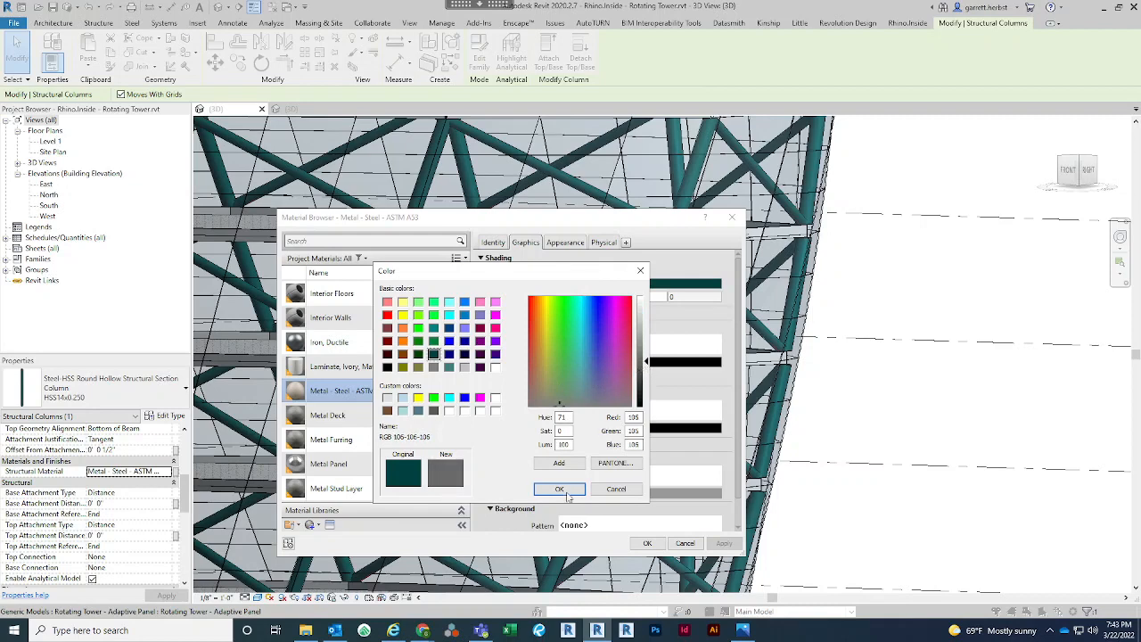
click(563, 492)
click(650, 543)
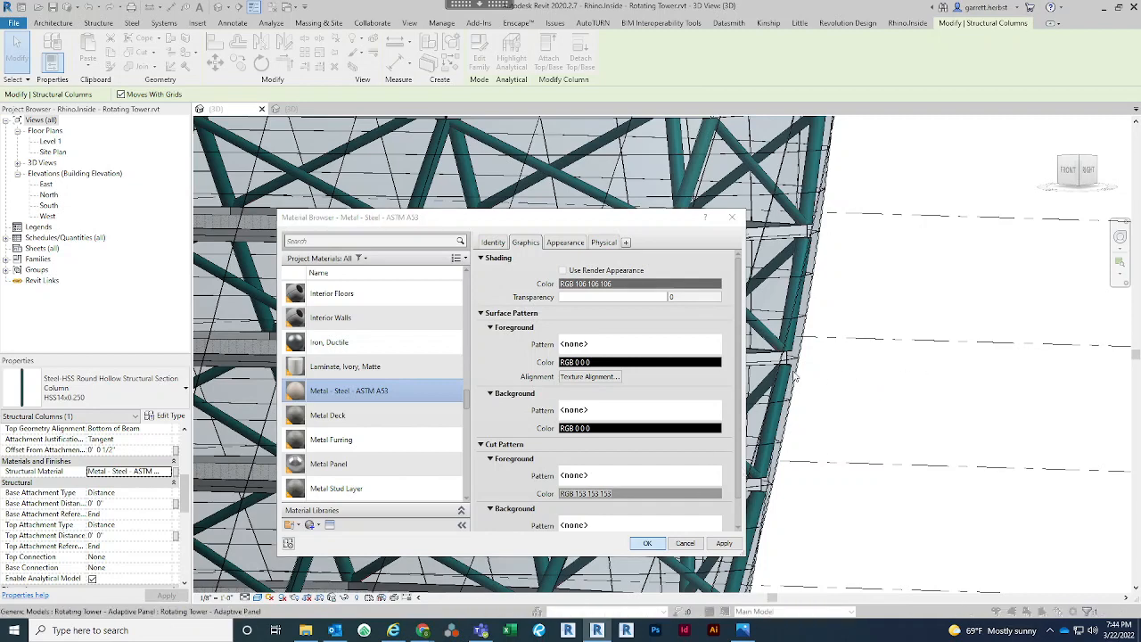
click(649, 546)
Deselect the column and inspect the glass panels and steel structure over the whole tower
scroll(832, 363, down, 5)
click(913, 423)
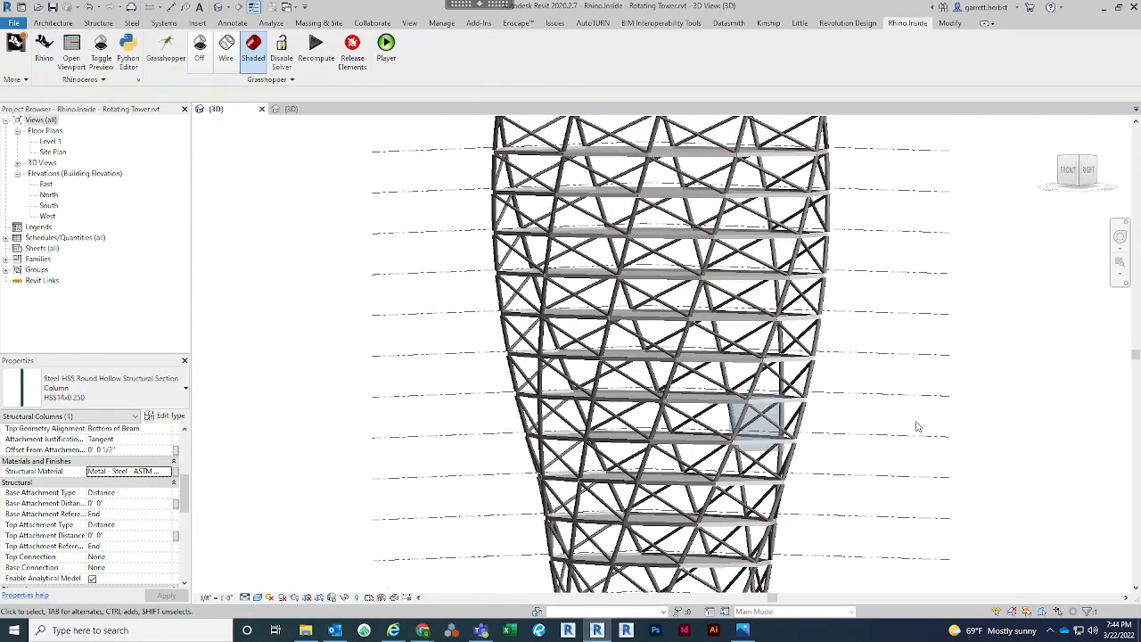
scroll(855, 434, down, 5)
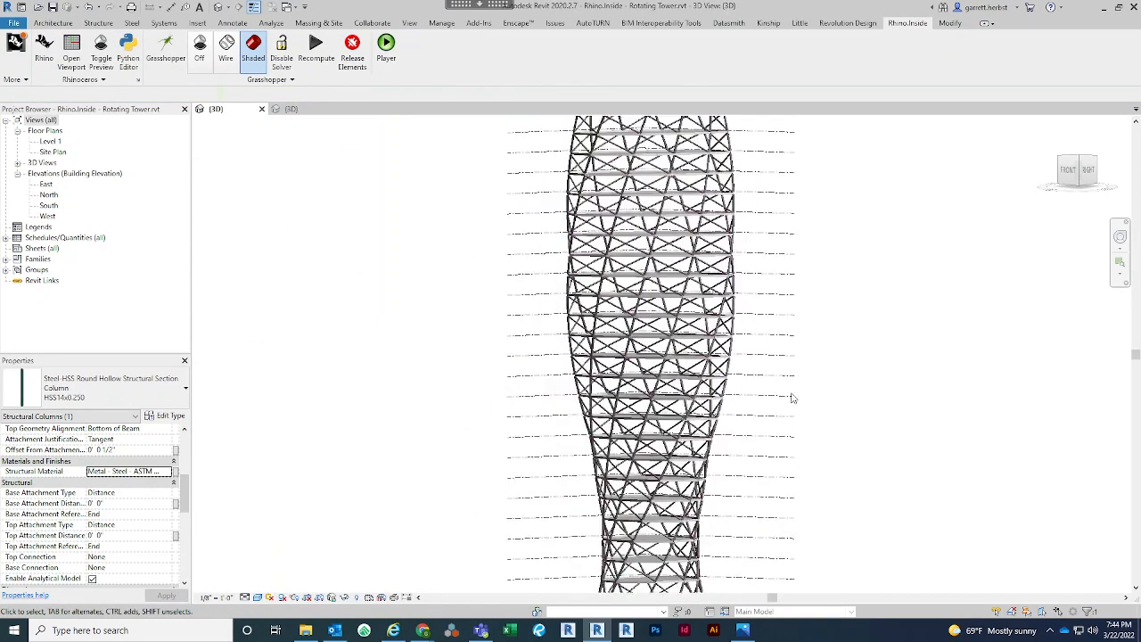
shift+middle_drag(795, 430, 807, 392)
scroll(807, 392, down, 2)
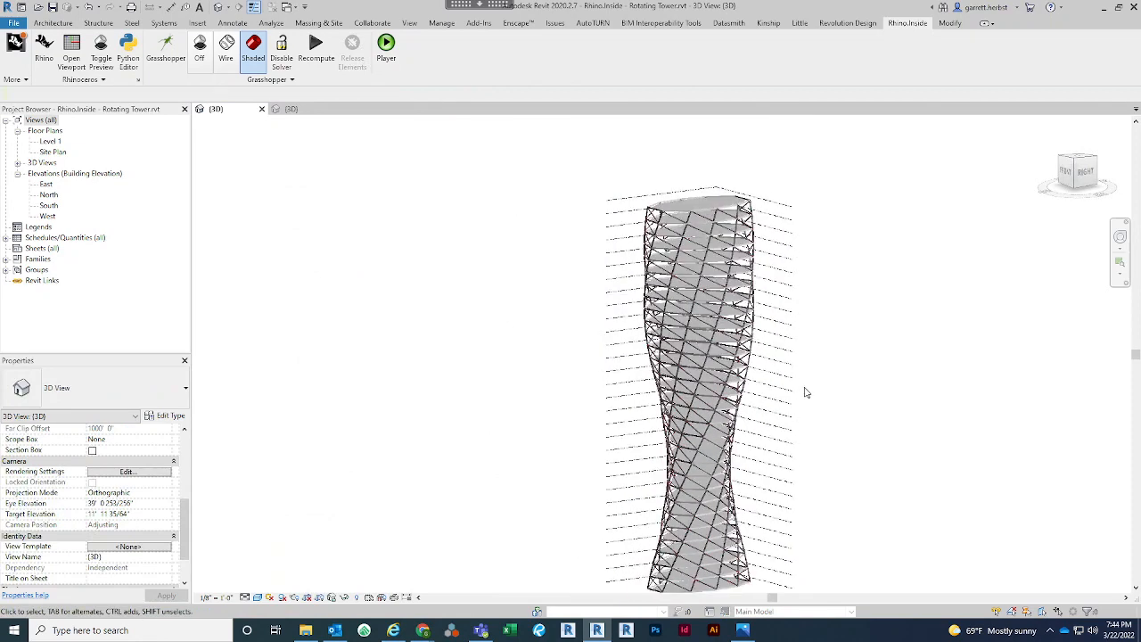
scroll(782, 354, down, 1)
middle_drag(782, 354, 696, 309)
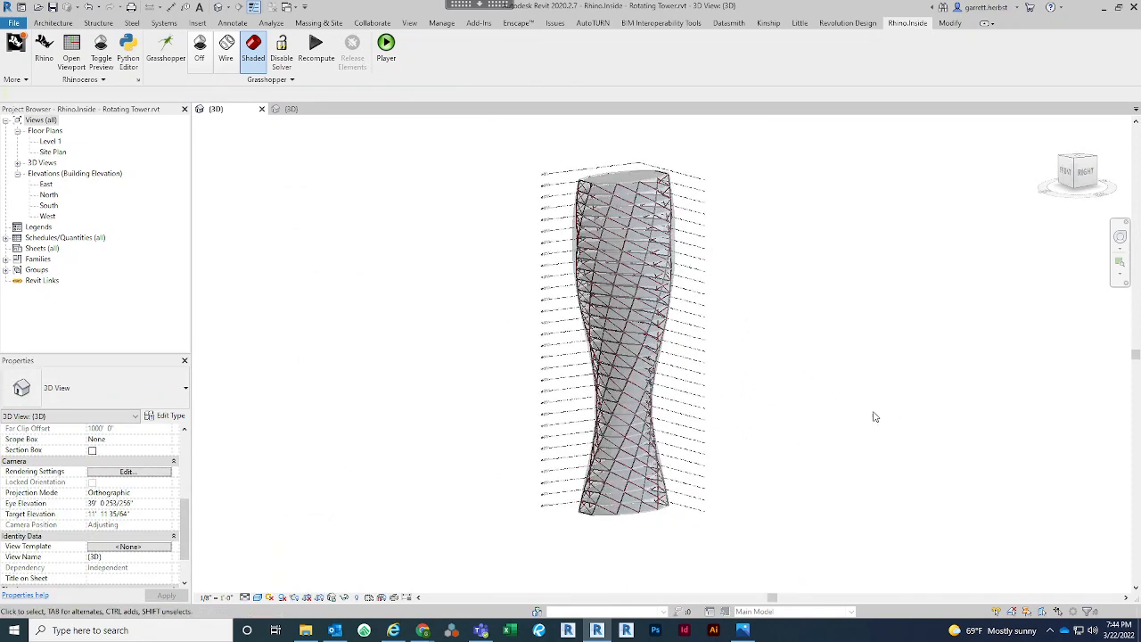